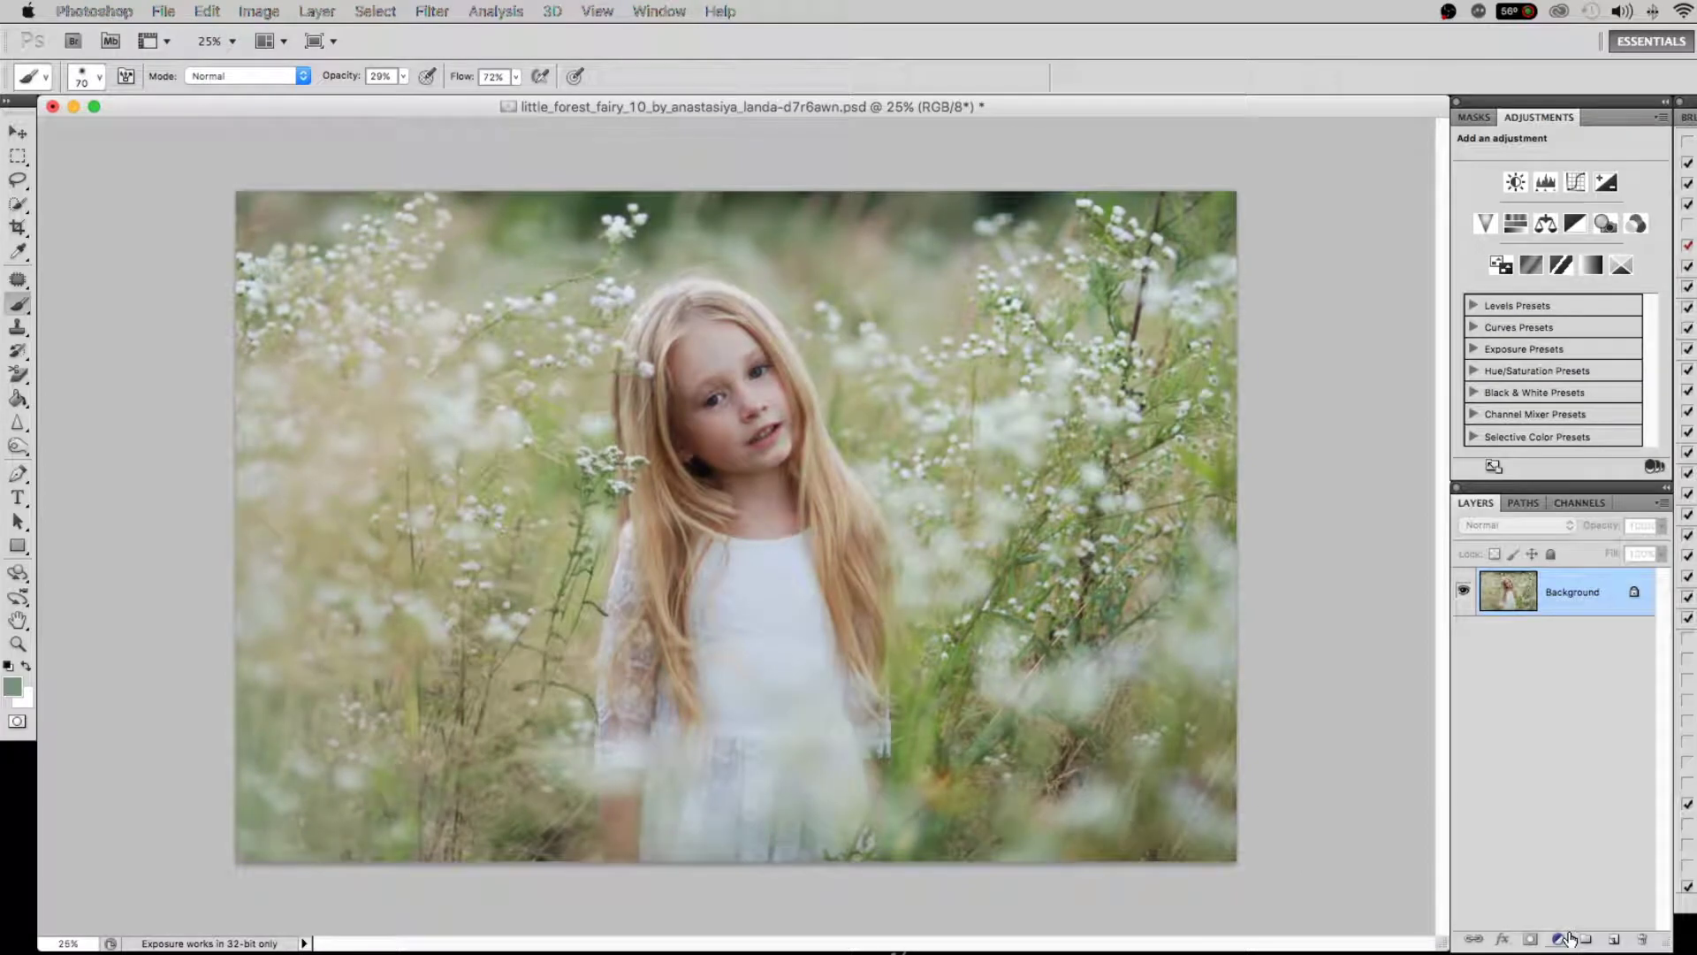
# Duplicate the Background layer and apply Unsharp Mask at Amount 75, Radius 2.9, Threshold 0
pyautogui.hotkey('ctrl', 'j')
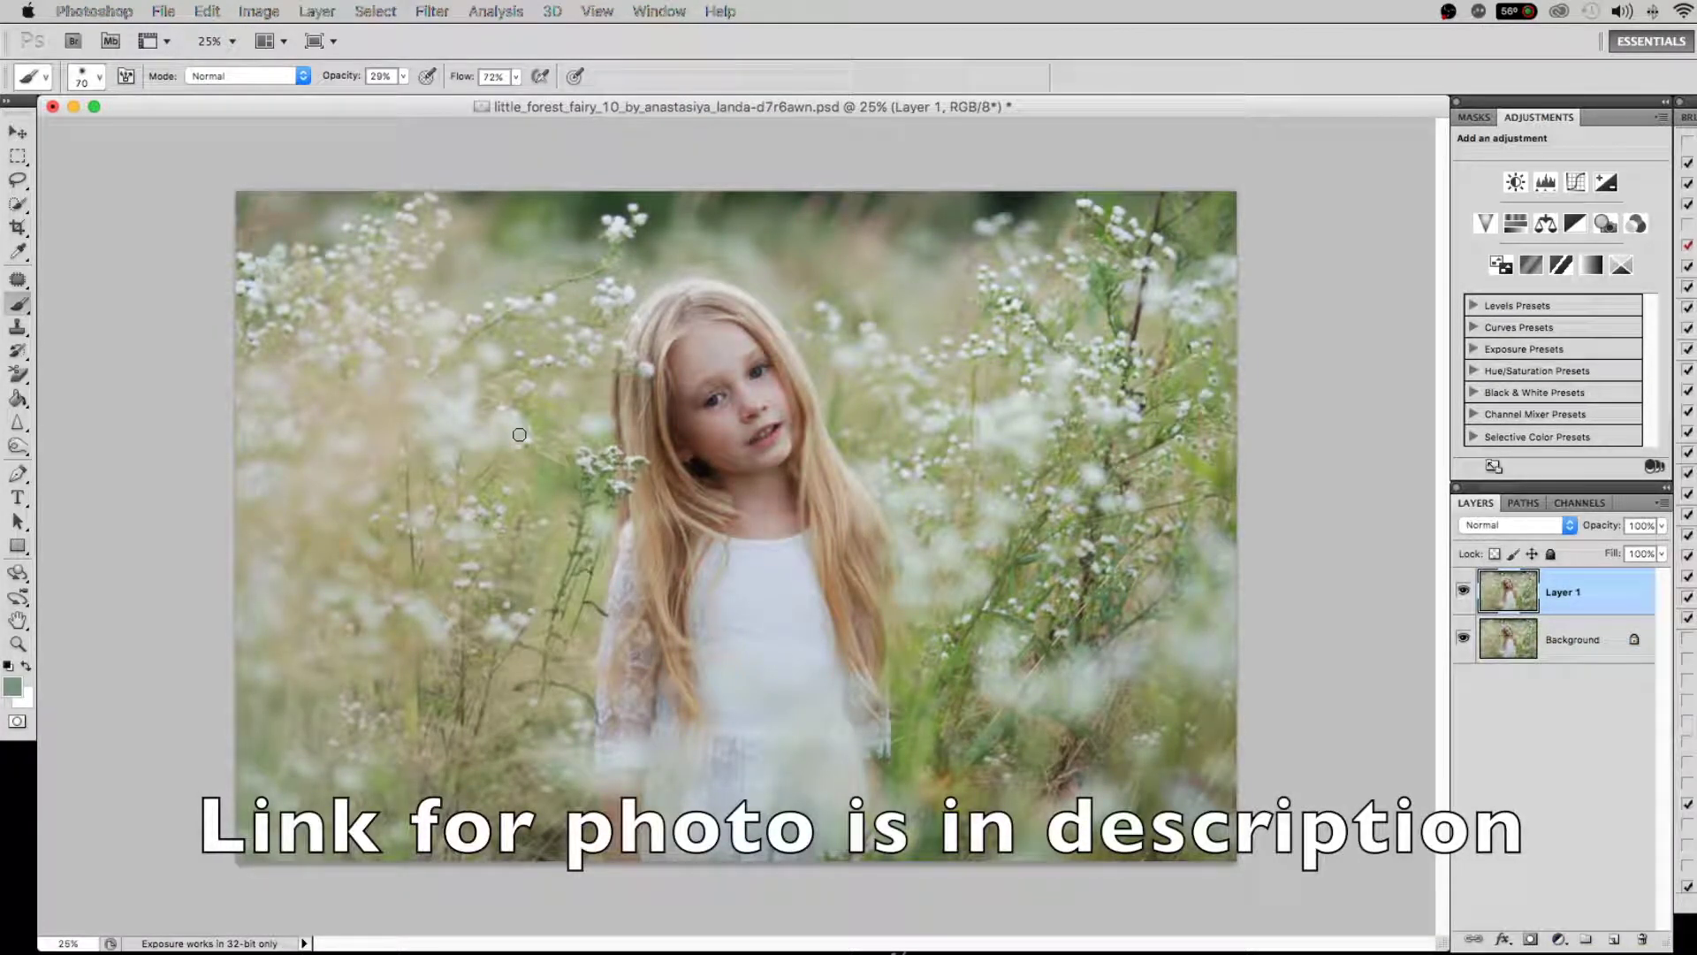
pyautogui.click(438, 10)
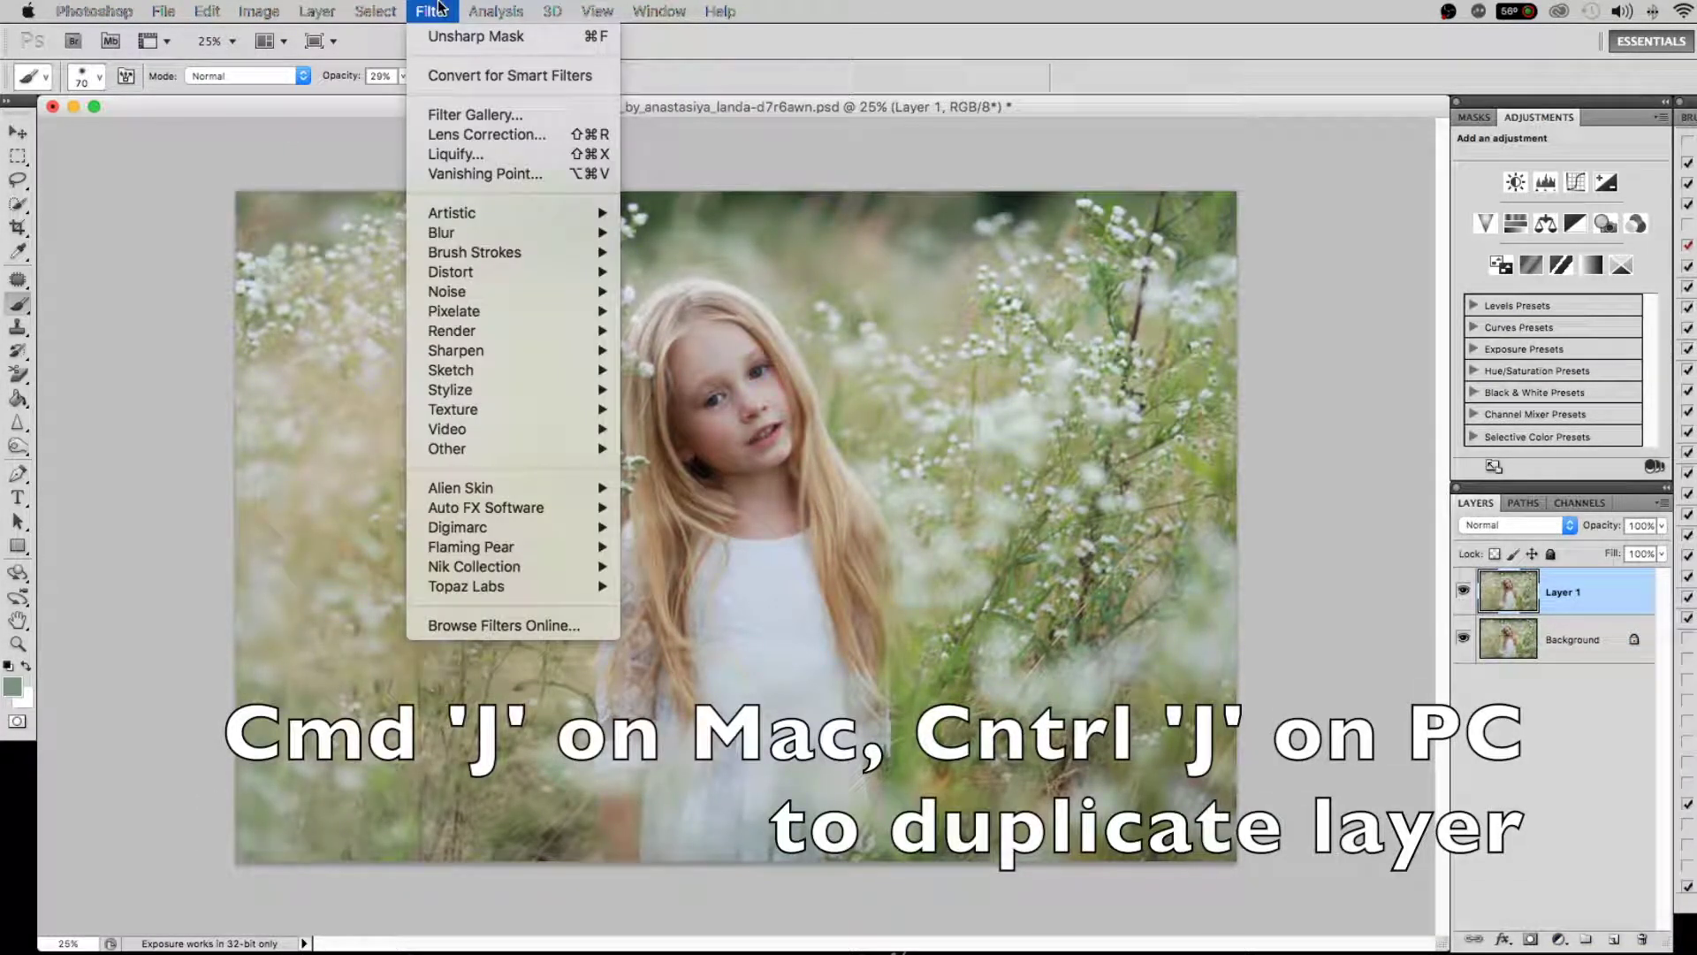
pyautogui.moveTo(454, 350)
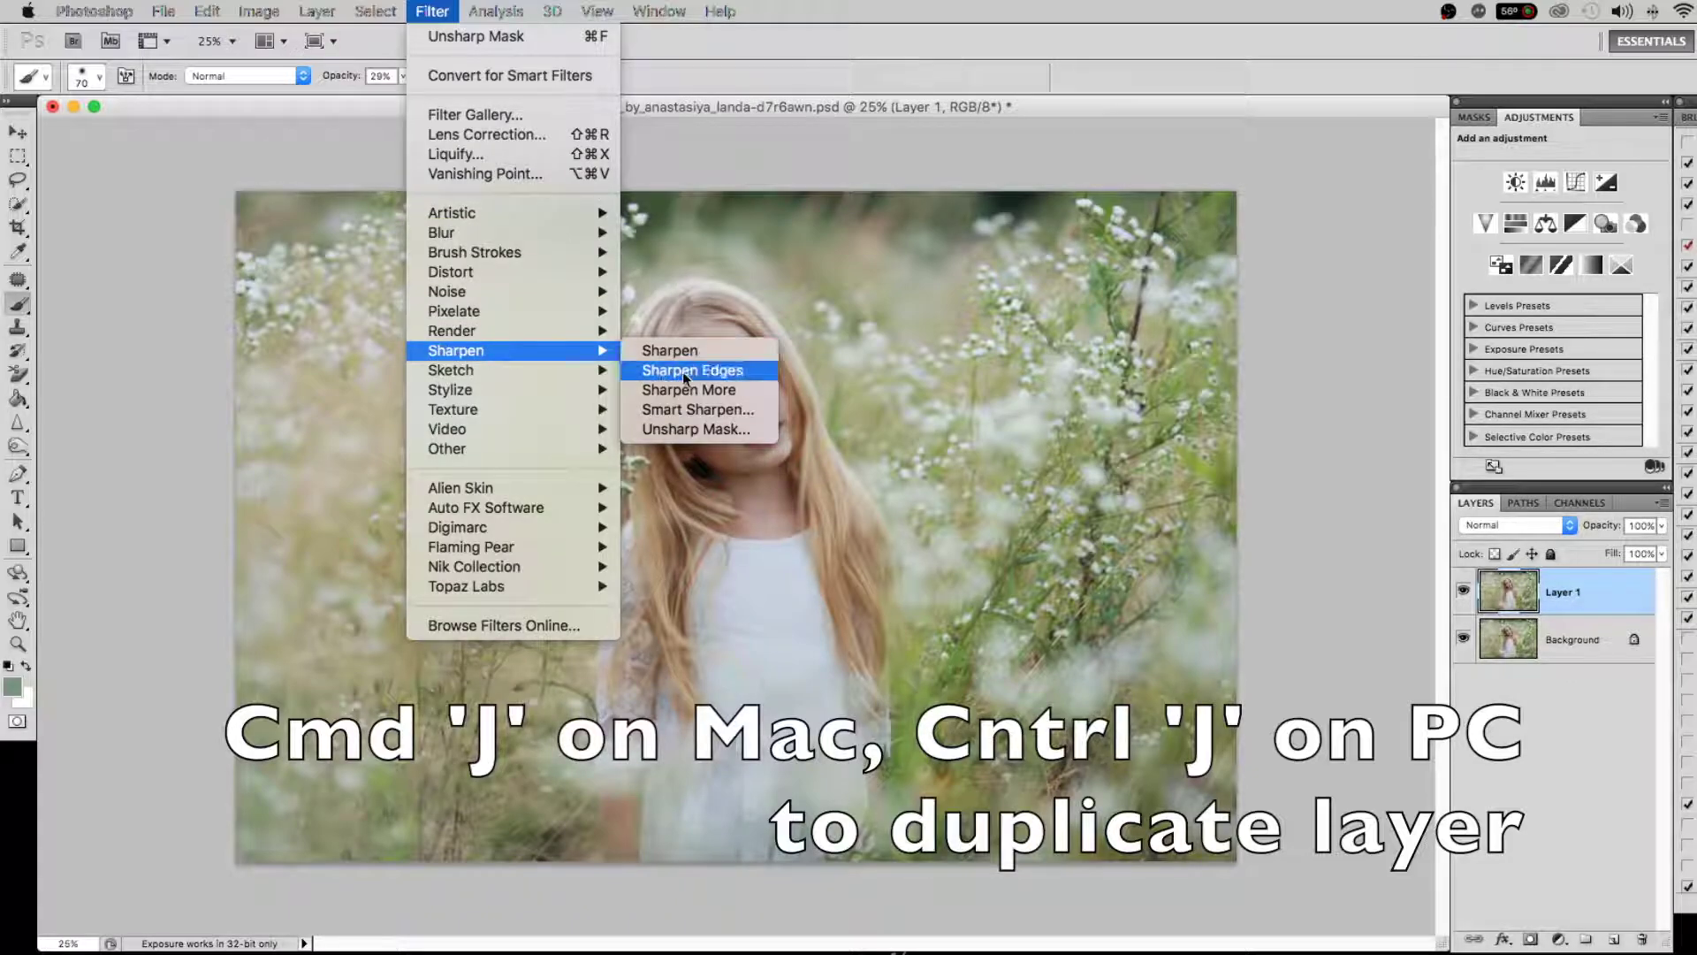
pyautogui.click(687, 430)
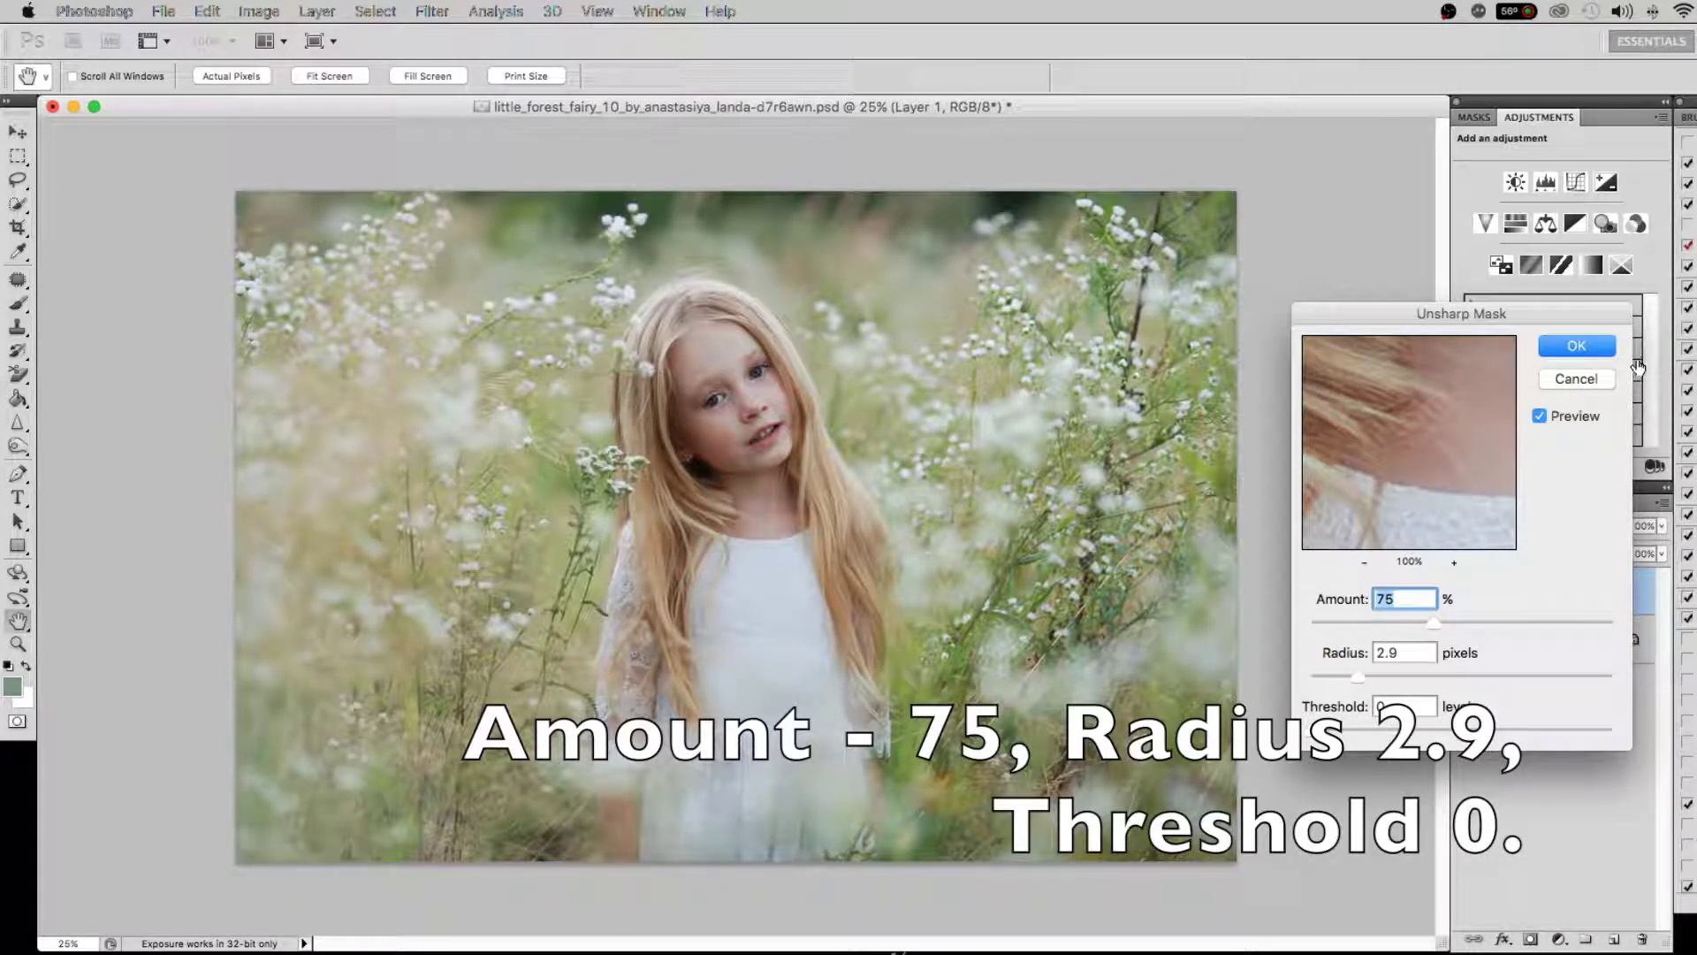
pyautogui.click(1577, 345)
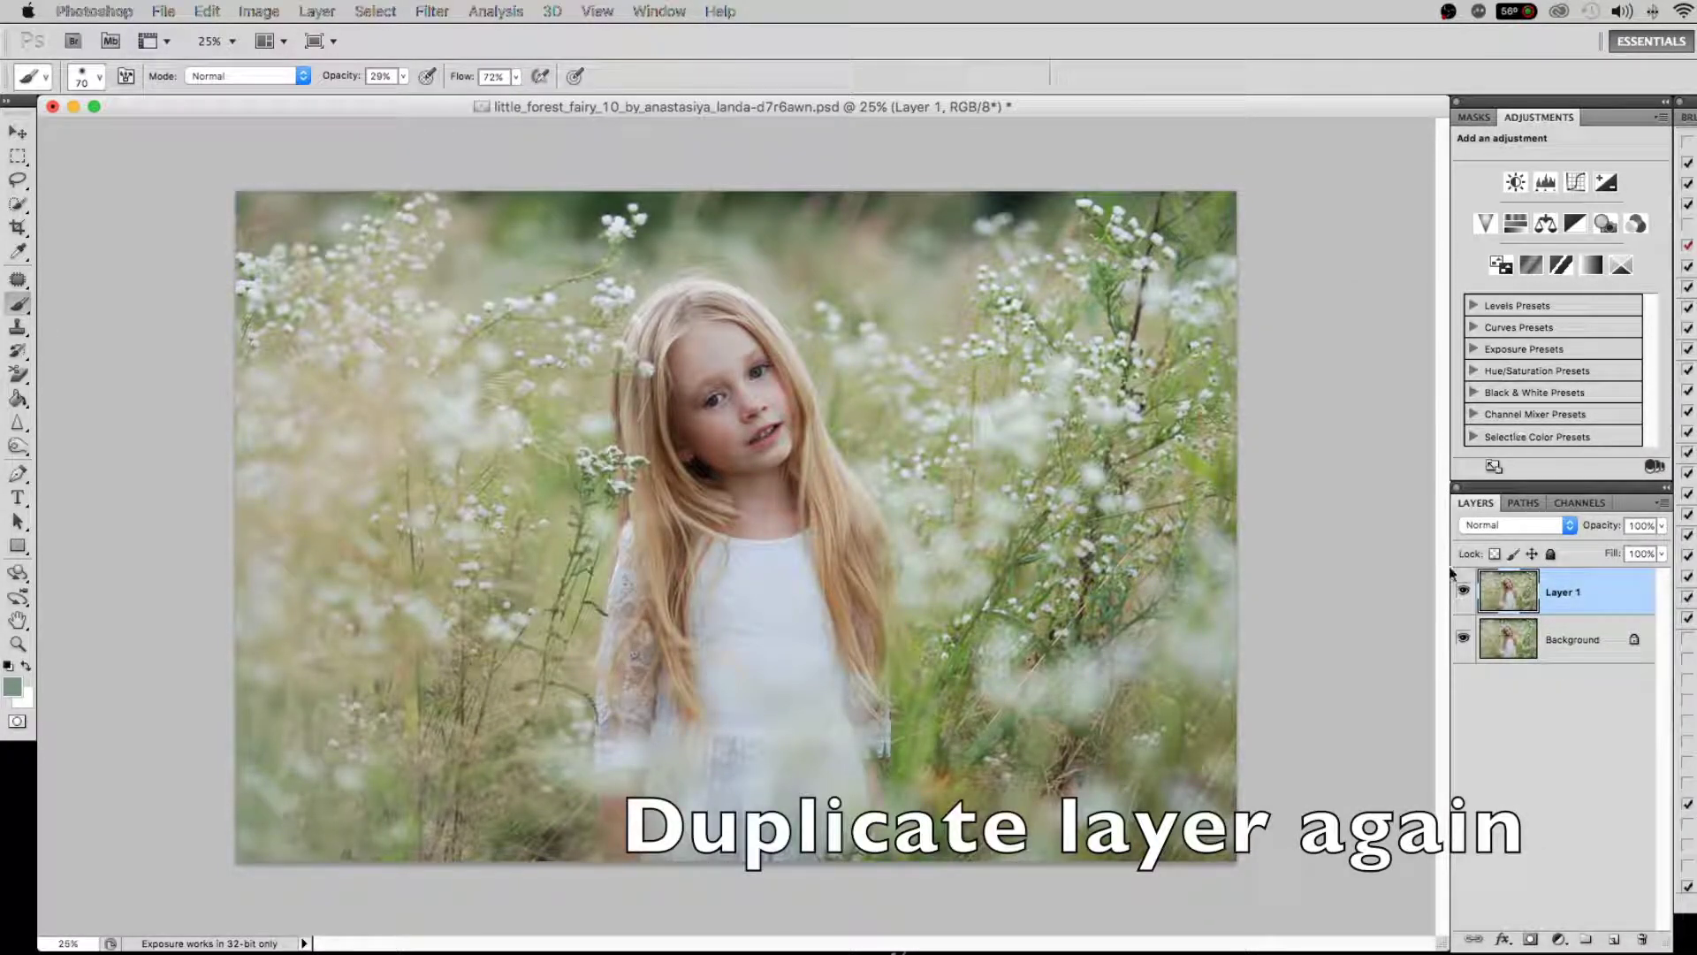
# Duplicate Layer 1 and patch blemishes under both eyes, on the cheek and nose bridge
pyautogui.hotkey('ctrl', 'j')
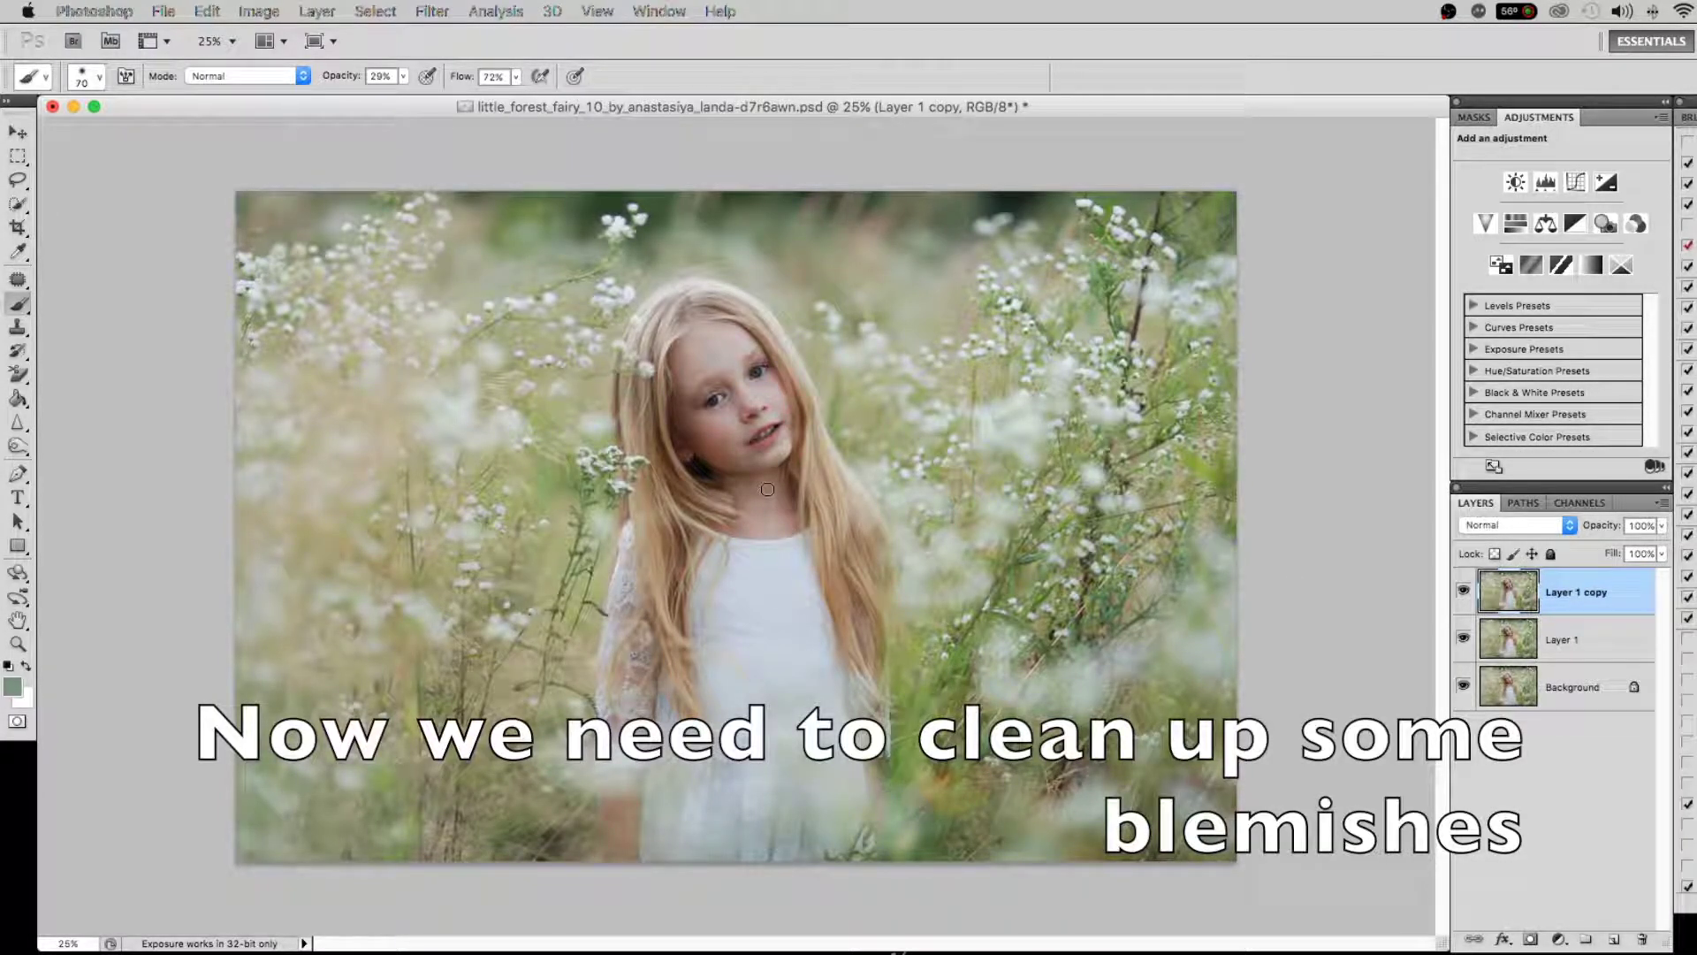
pyautogui.click(18, 279)
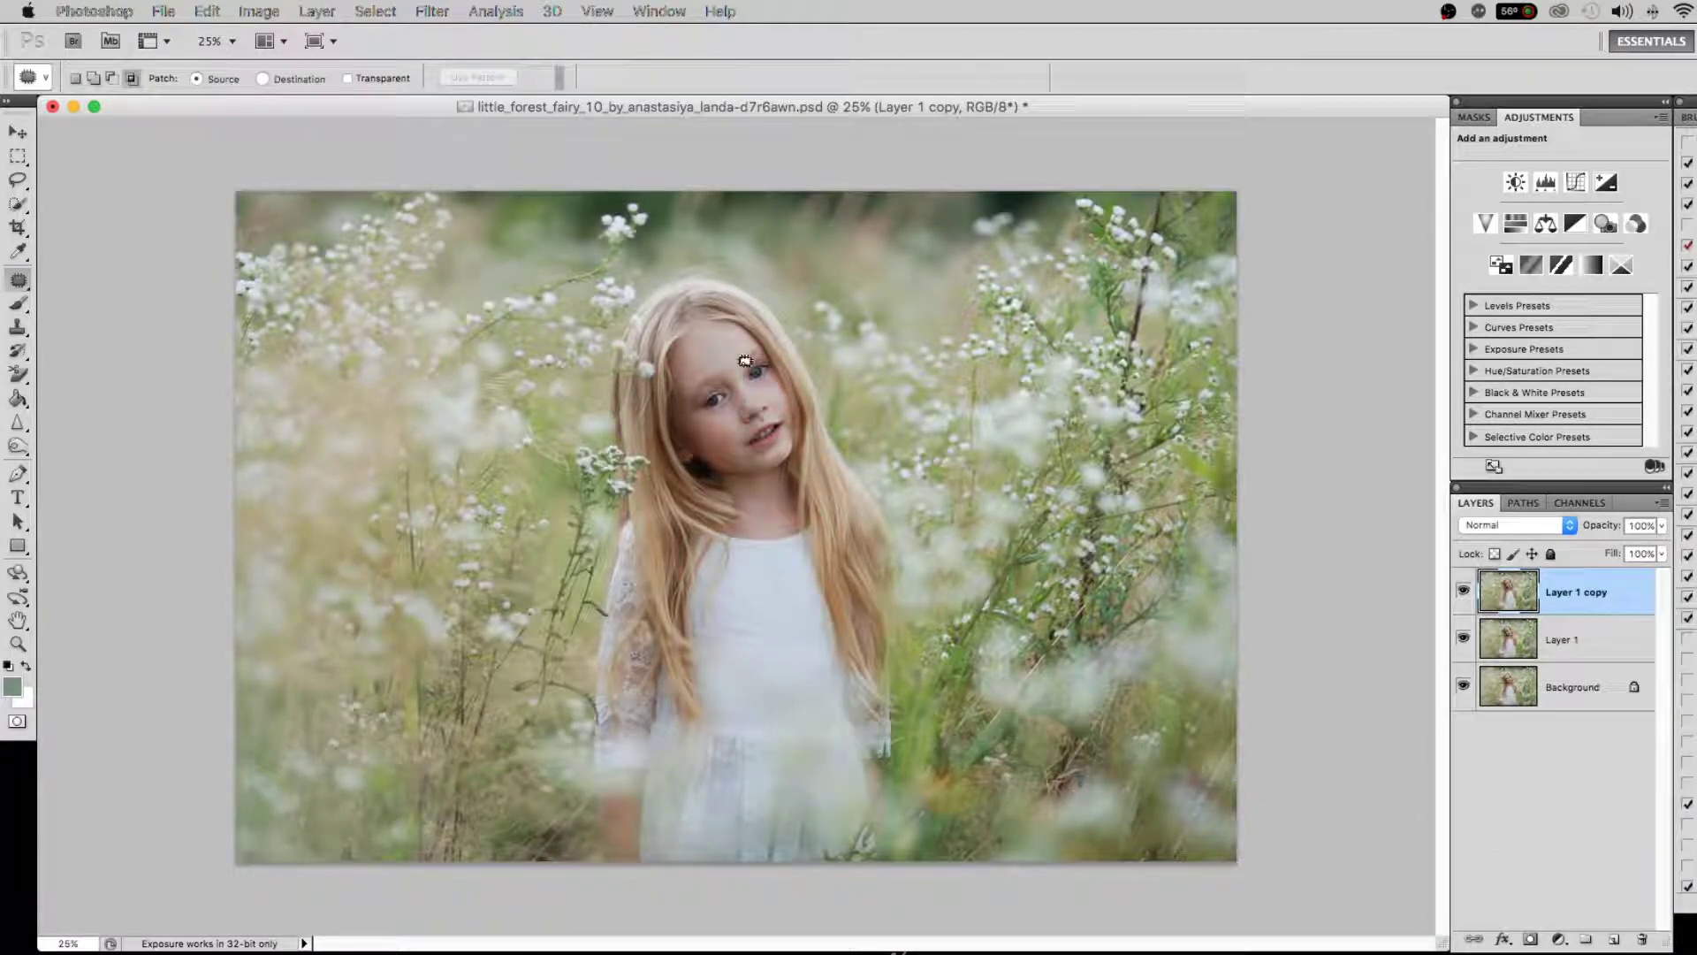
pyautogui.press('super+plus')
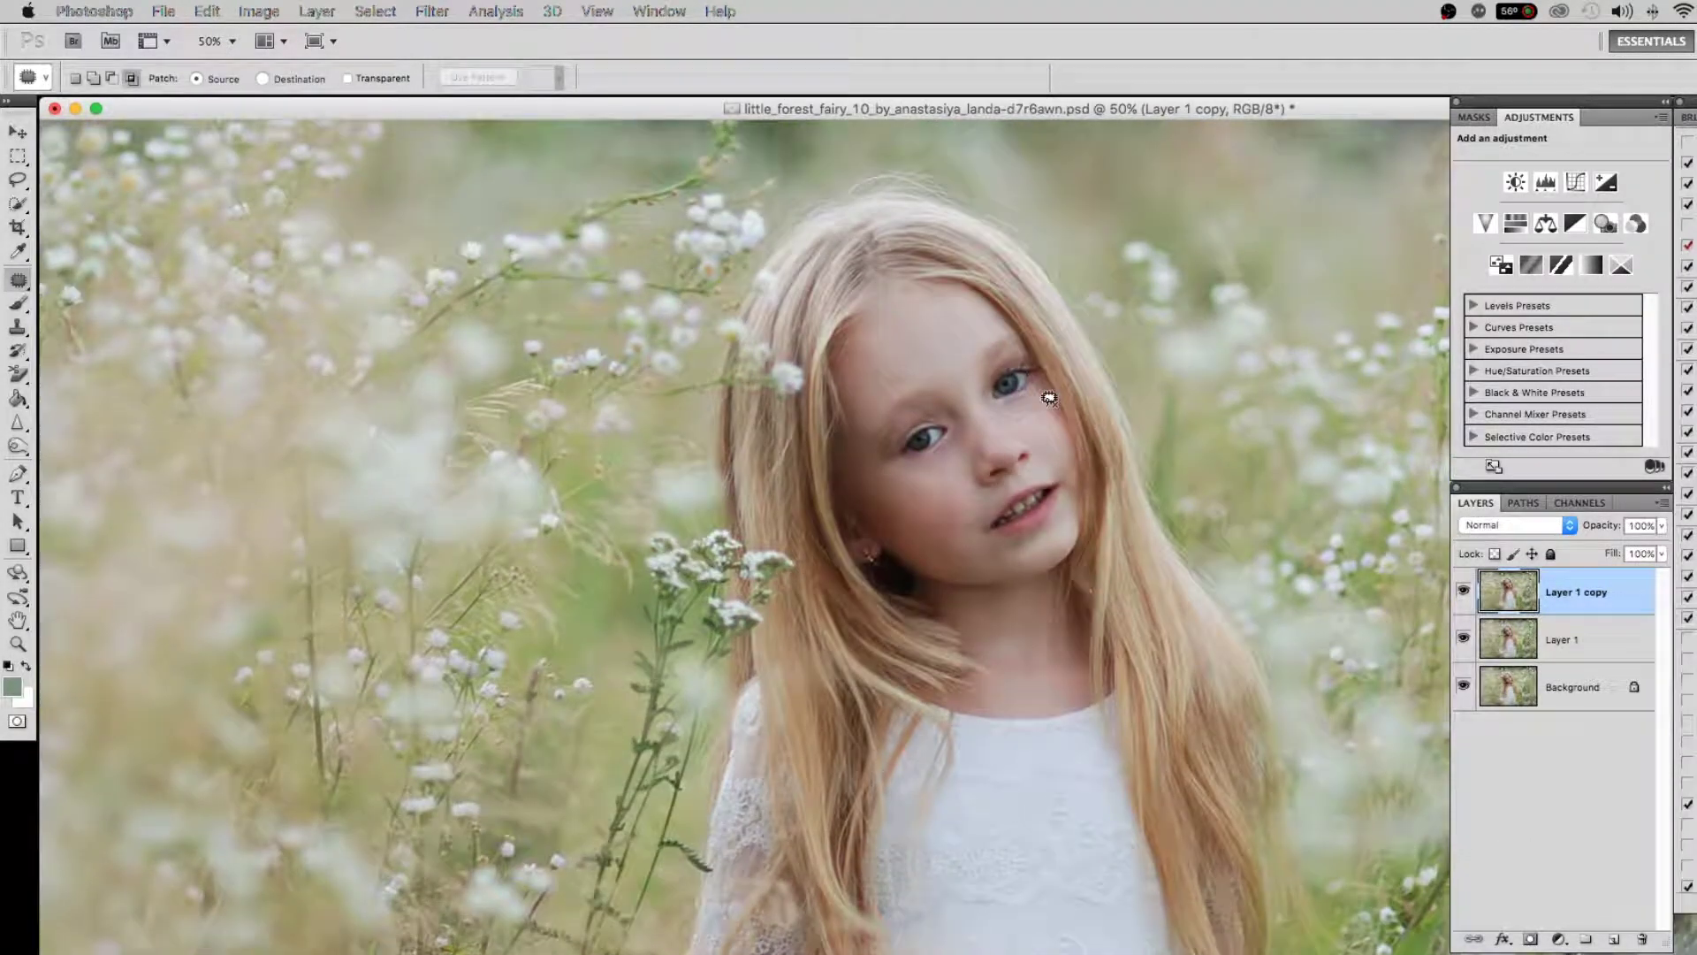
pyautogui.moveTo(953, 394); pyautogui.dragTo(969, 399)
pyautogui.press('super+plus')
pyautogui.moveTo(983, 459); pyautogui.dragTo(898, 587)
pyautogui.moveTo(862, 433)
pyautogui.mouseDown()
pyautogui.moveTo(848, 442)
pyautogui.moveTo(866, 416)
pyautogui.moveTo(849, 358)
pyautogui.mouseUp()
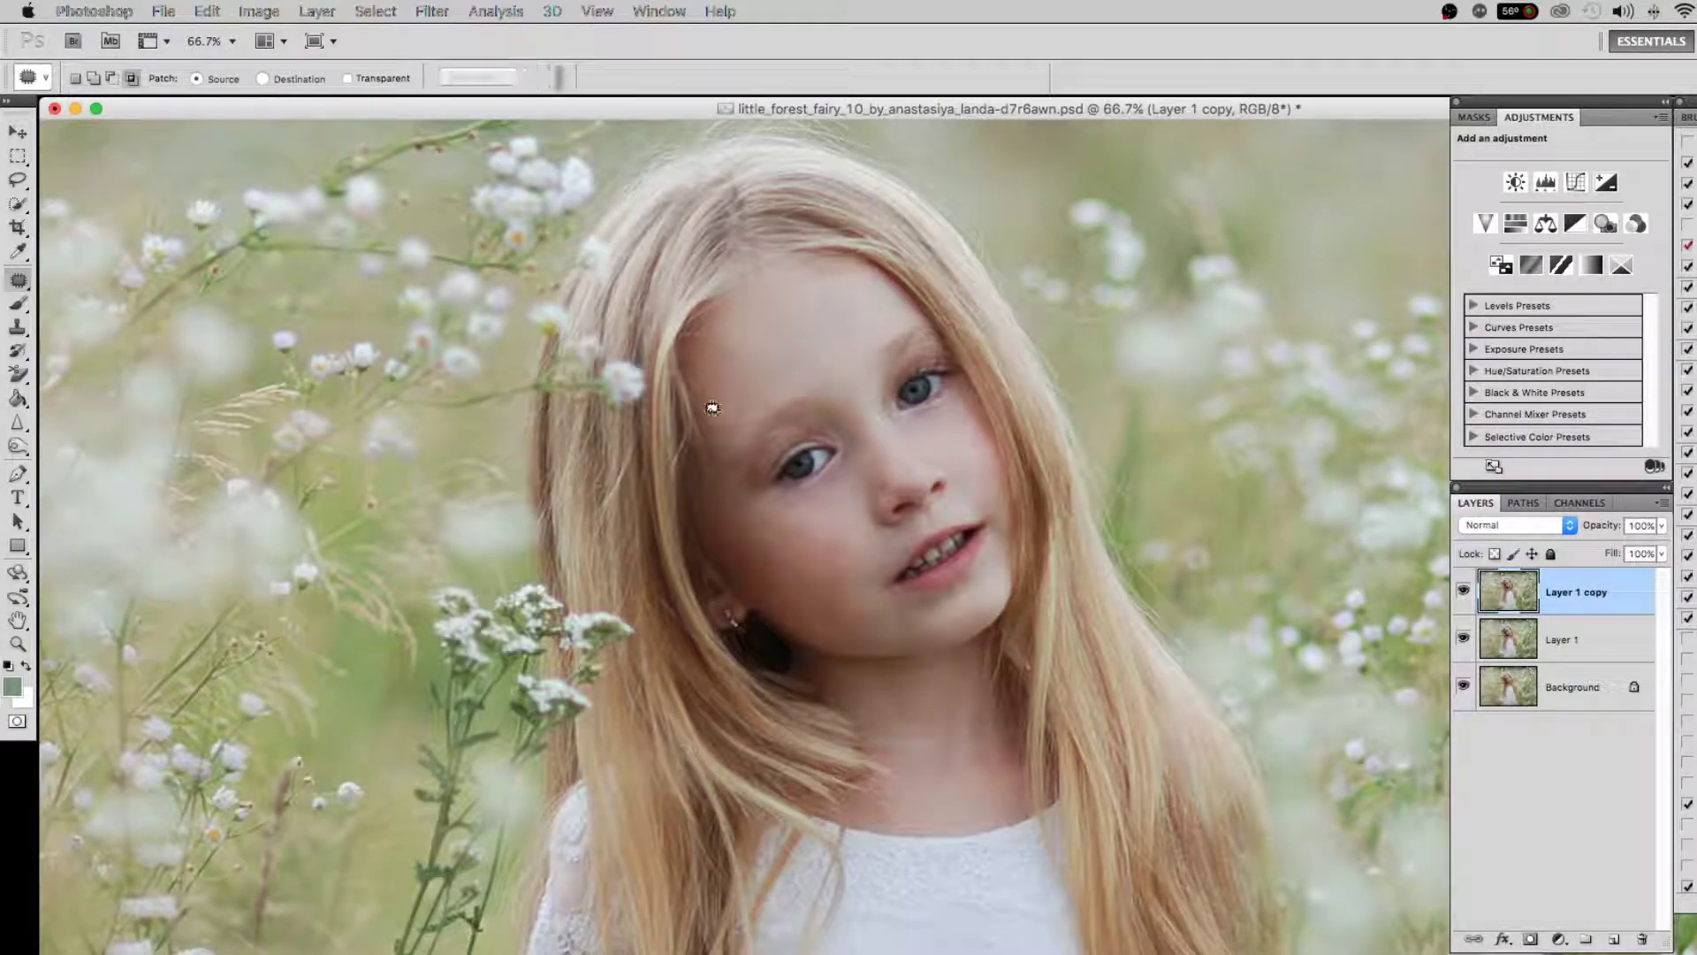
pyautogui.moveTo(750, 438); pyautogui.dragTo(777, 492)
# Patch blemishes on the chin and left cheek, and outline a stray spot in the lower-right grass
pyautogui.moveTo(919, 599)
pyautogui.mouseDown()
pyautogui.moveTo(932, 615)
pyautogui.moveTo(935, 579)
pyautogui.mouseUp()
pyautogui.hotkey('ctrl', 'd')
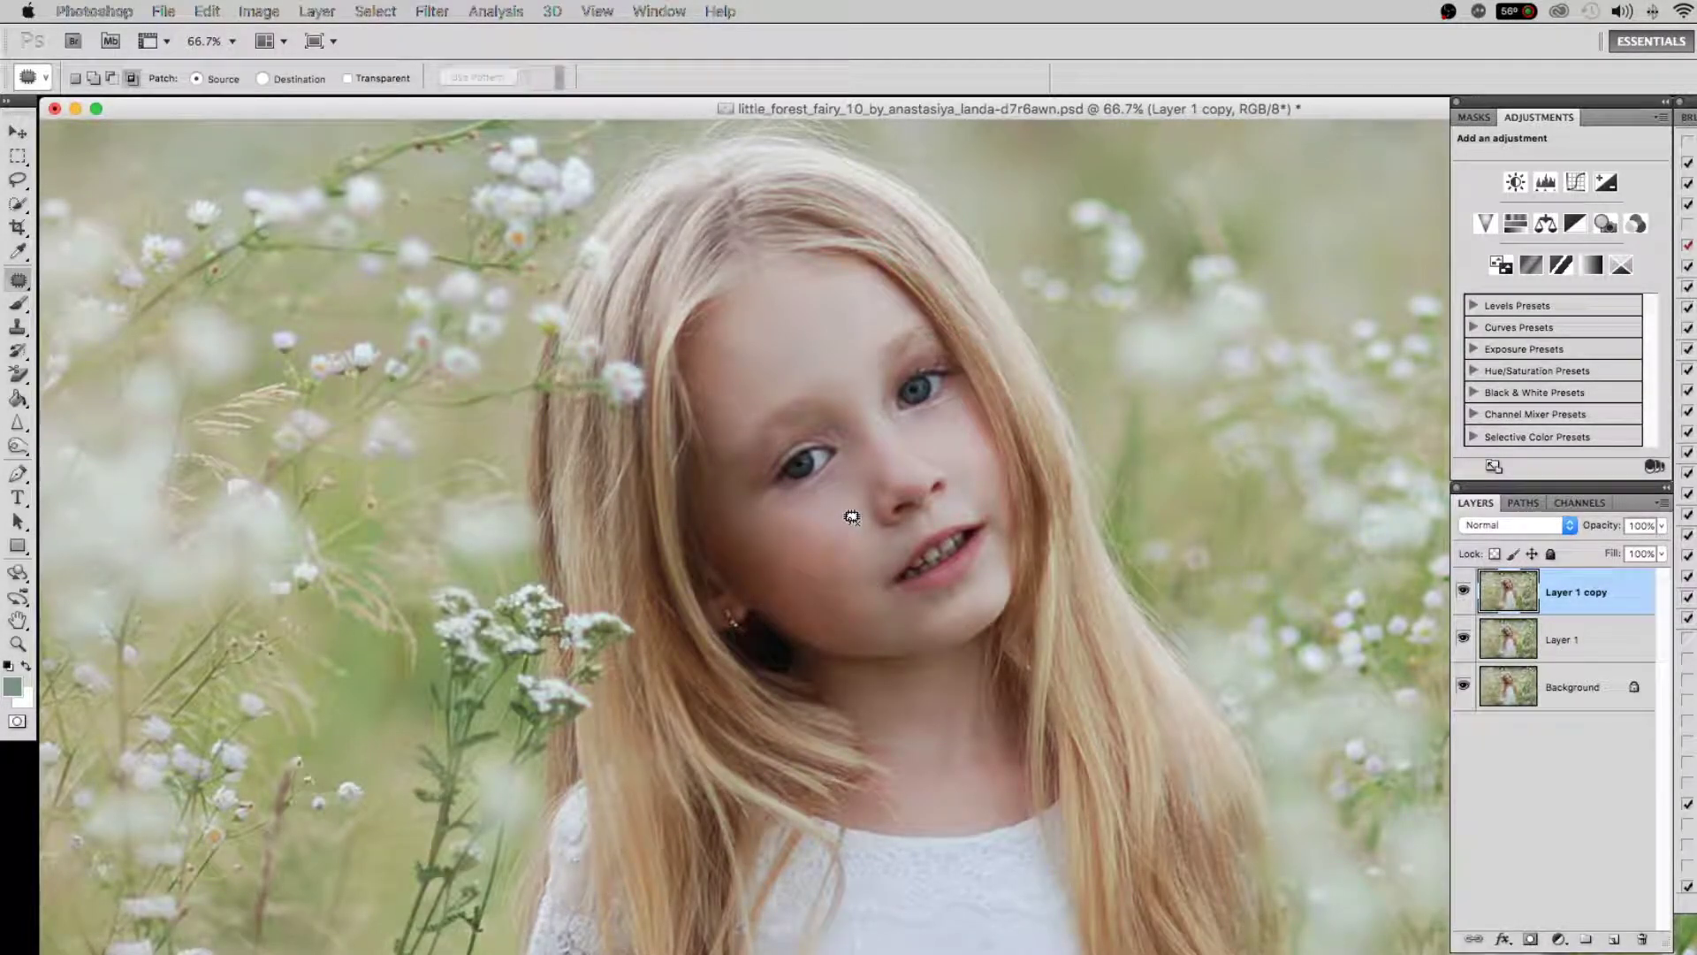
pyautogui.moveTo(782, 535)
pyautogui.mouseDown()
pyautogui.moveTo(818, 590)
pyautogui.moveTo(879, 560)
pyautogui.mouseUp()
pyautogui.hotkey('ctrl', 'd')
pyautogui.moveTo(776, 501)
pyautogui.mouseDown()
pyautogui.moveTo(758, 550)
pyautogui.moveTo(856, 447)
pyautogui.mouseUp()
pyautogui.hotkey('ctrl', 'd')
pyautogui.moveTo(883, 622); pyautogui.dragTo(898, 508)
pyautogui.hotkey('ctrl', 'd')
pyautogui.moveTo(924, 426)
pyautogui.mouseDown()
pyautogui.moveTo(928, 402)
pyautogui.moveTo(769, 543)
pyautogui.mouseUp()
pyautogui.hotkey('ctrl', 'd')
pyautogui.hotkey('ctrl', '-')
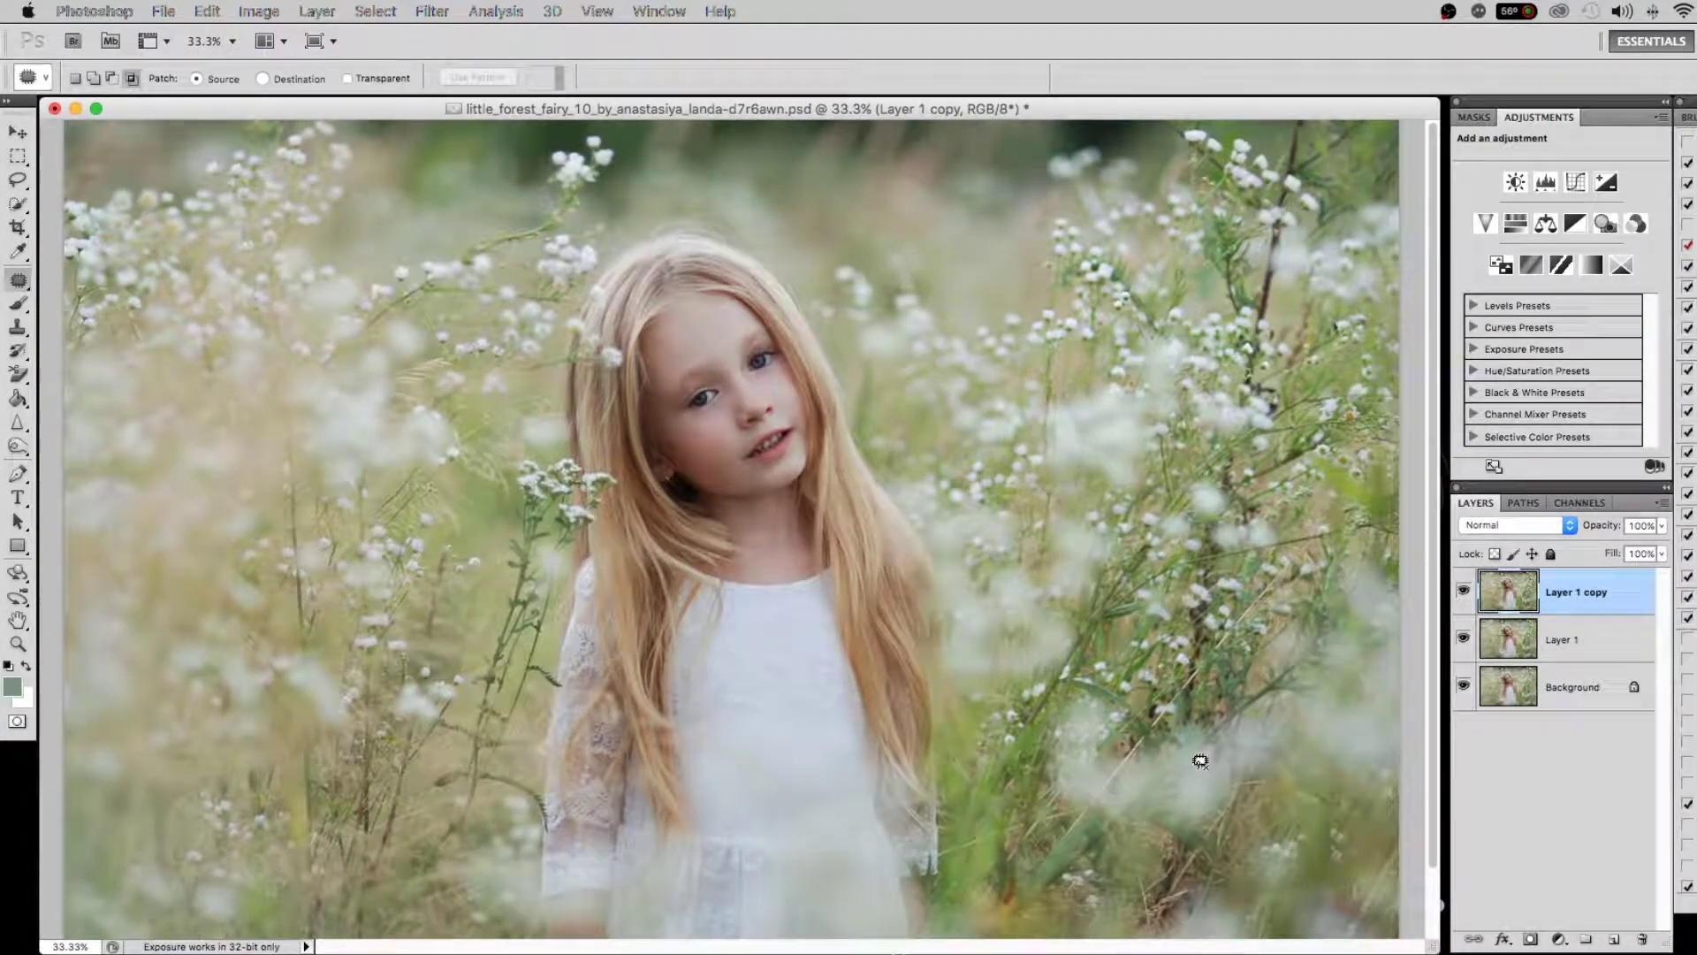
pyautogui.moveTo(1193, 724); pyautogui.dragTo(1193, 771)
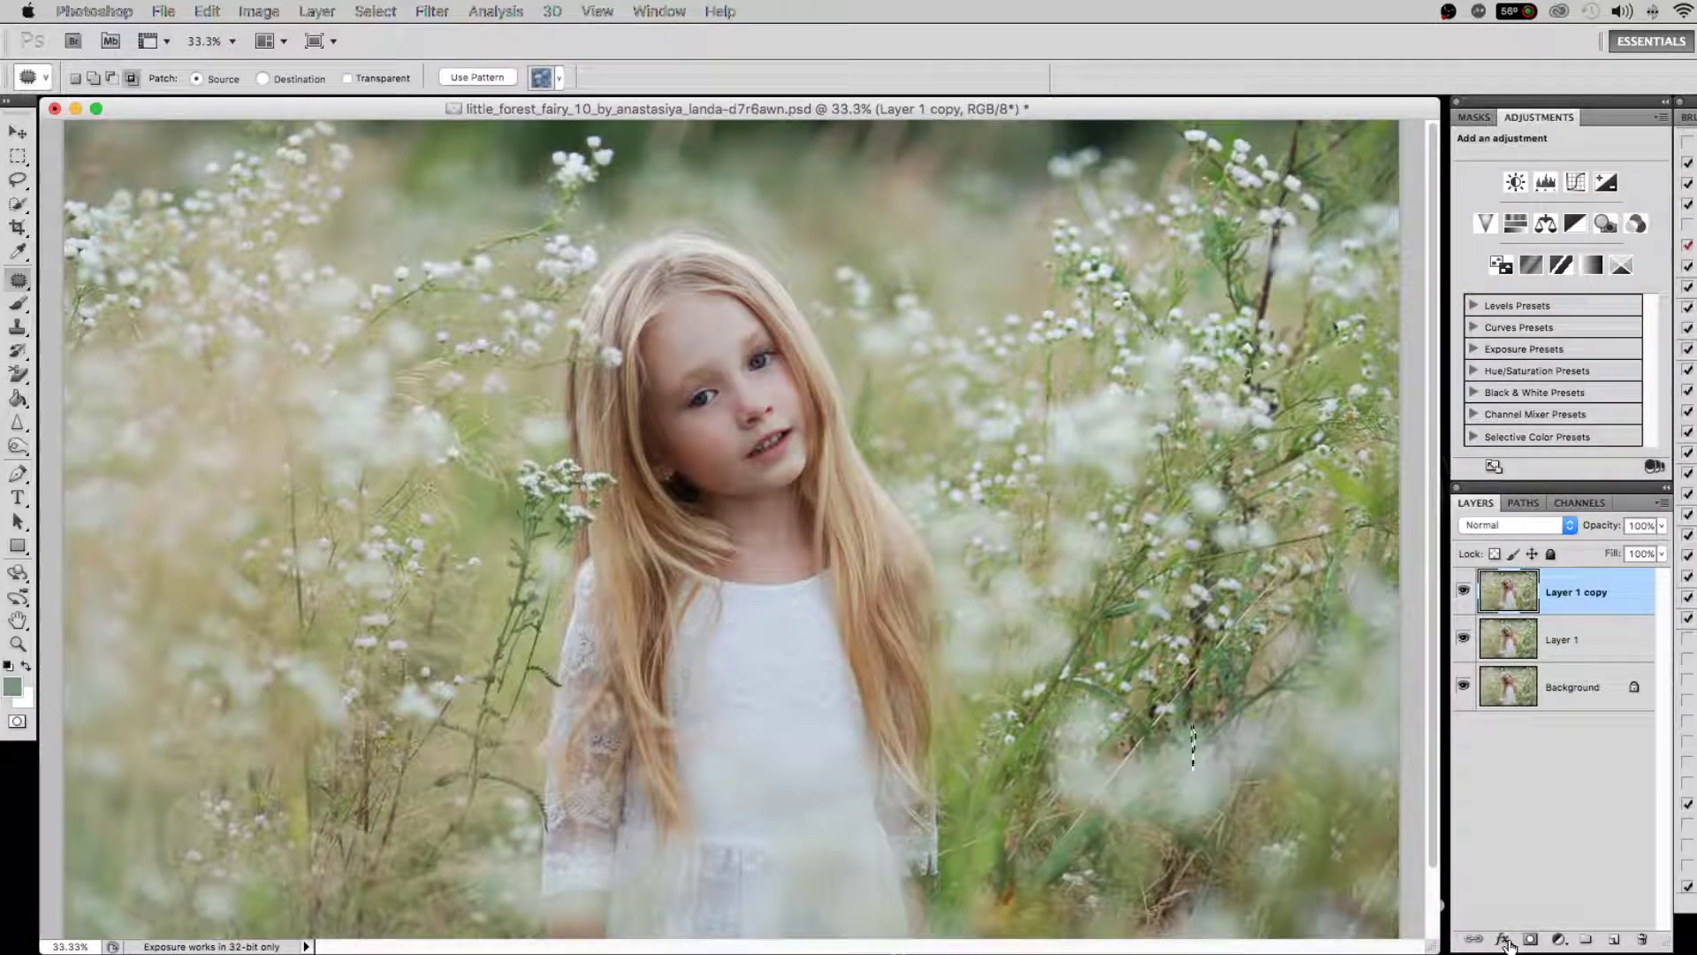
# Add a reversed black-to-transparent radial gradient fill at angle 34.7°
pyautogui.click(1209, 831)
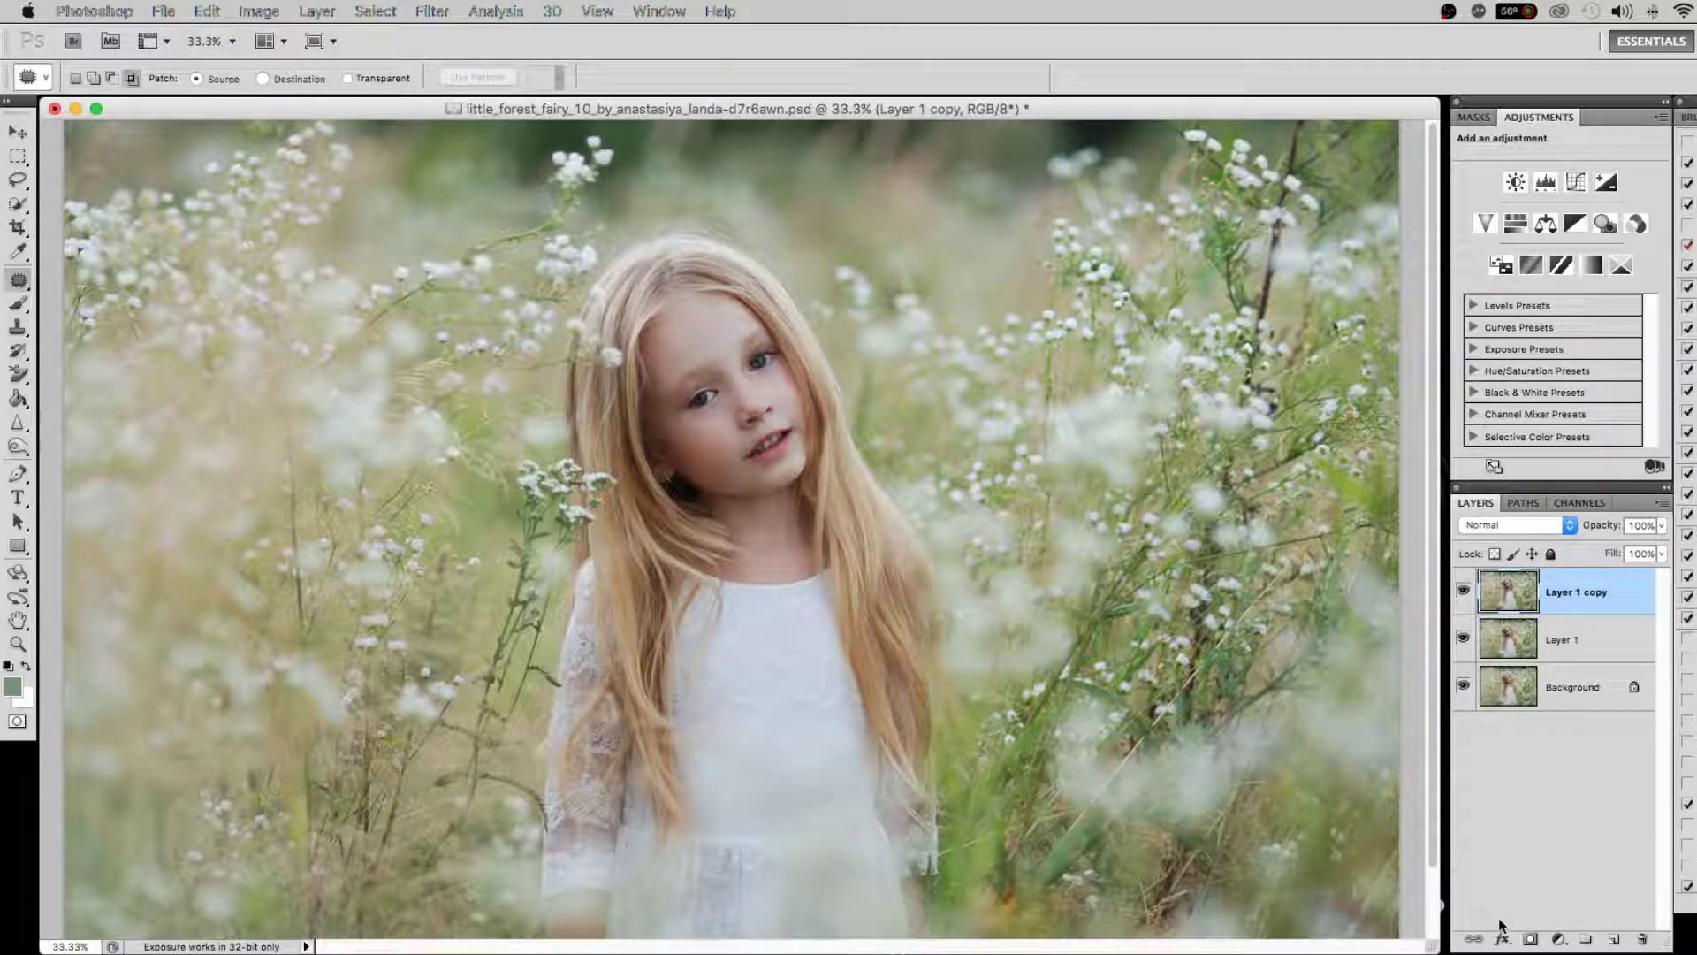
pyautogui.click(1559, 938)
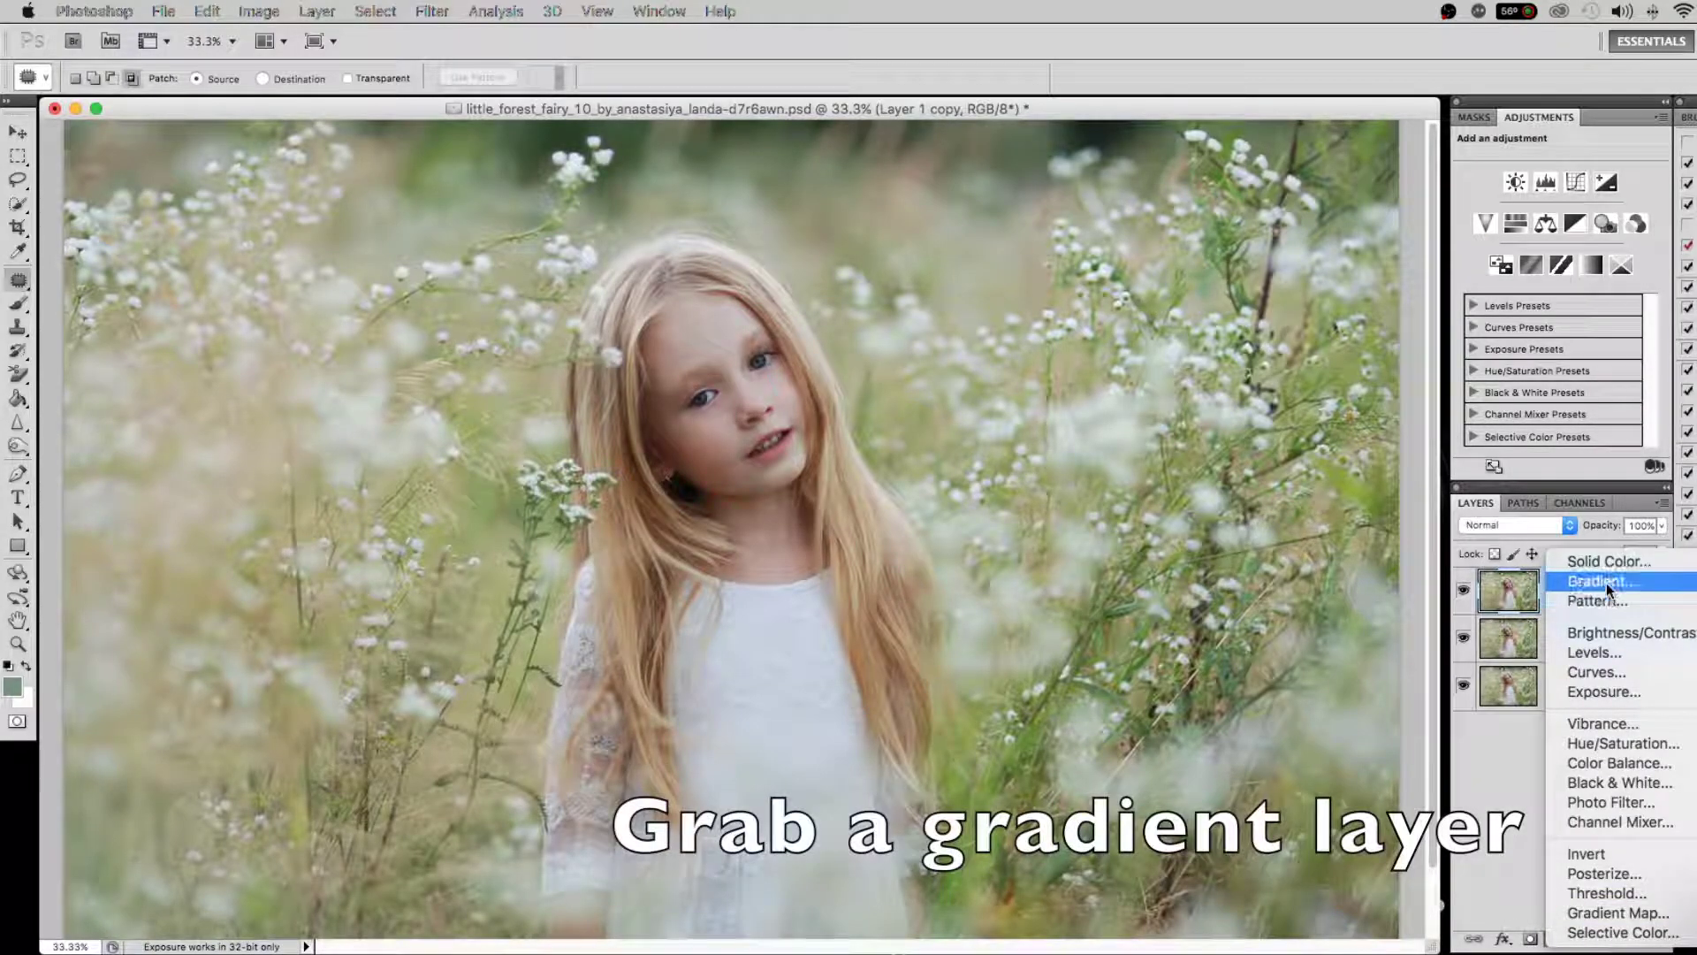
pyautogui.click(1605, 581)
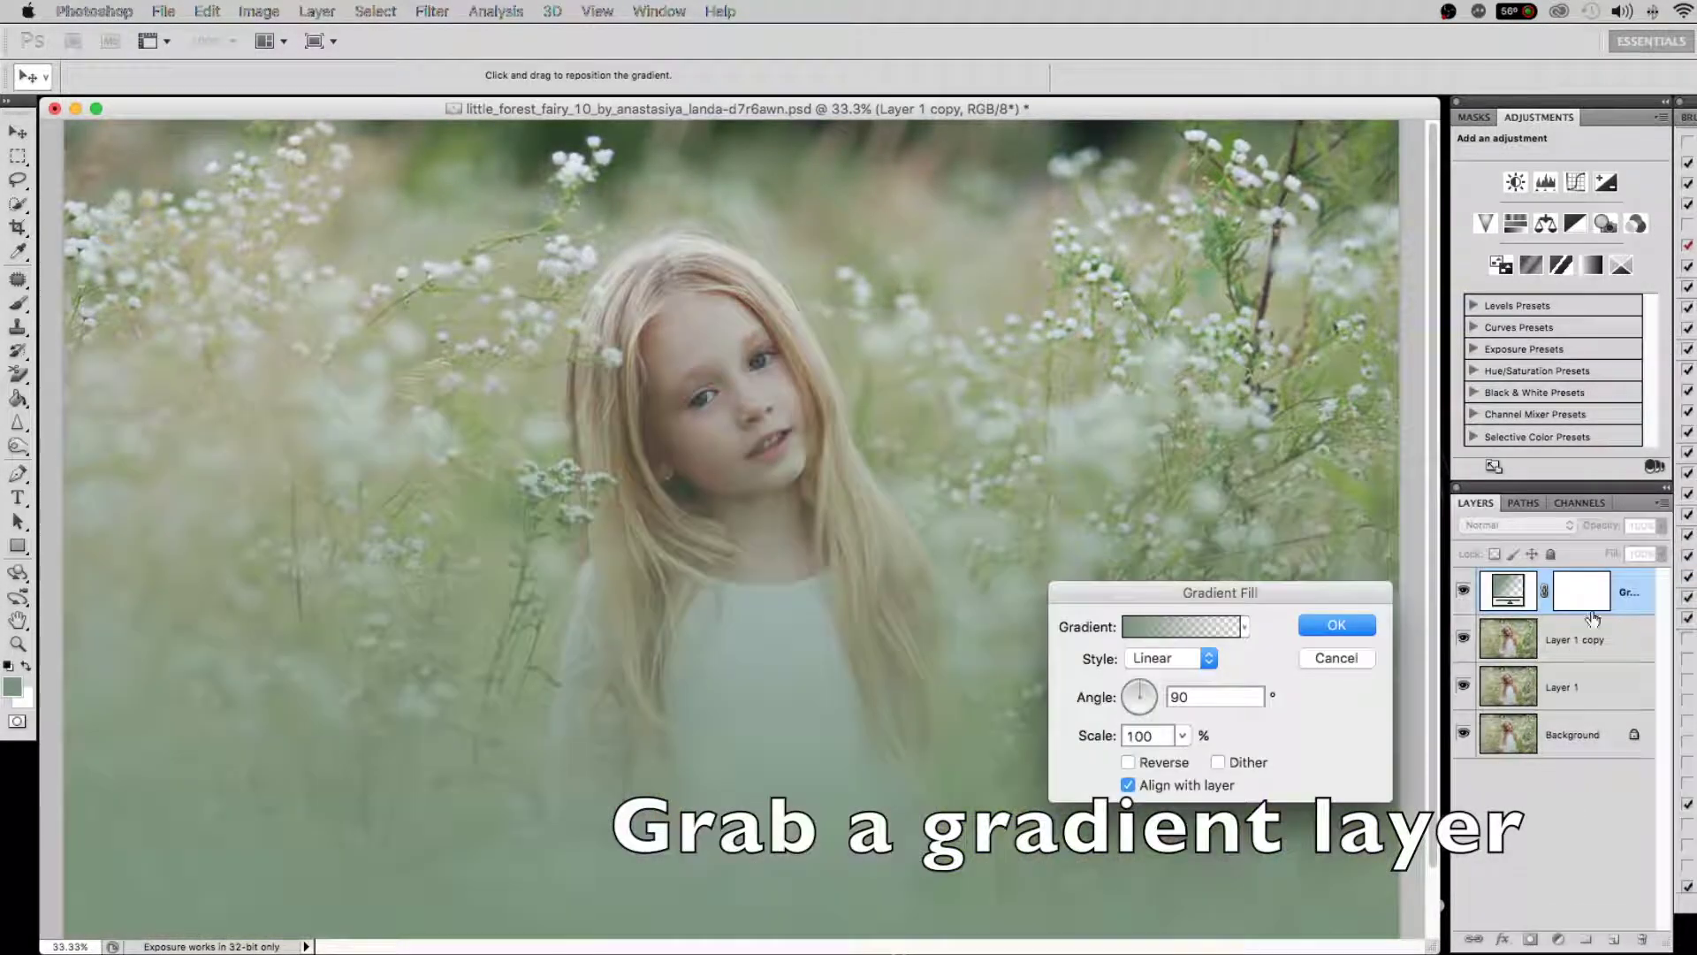
pyautogui.click(1176, 624)
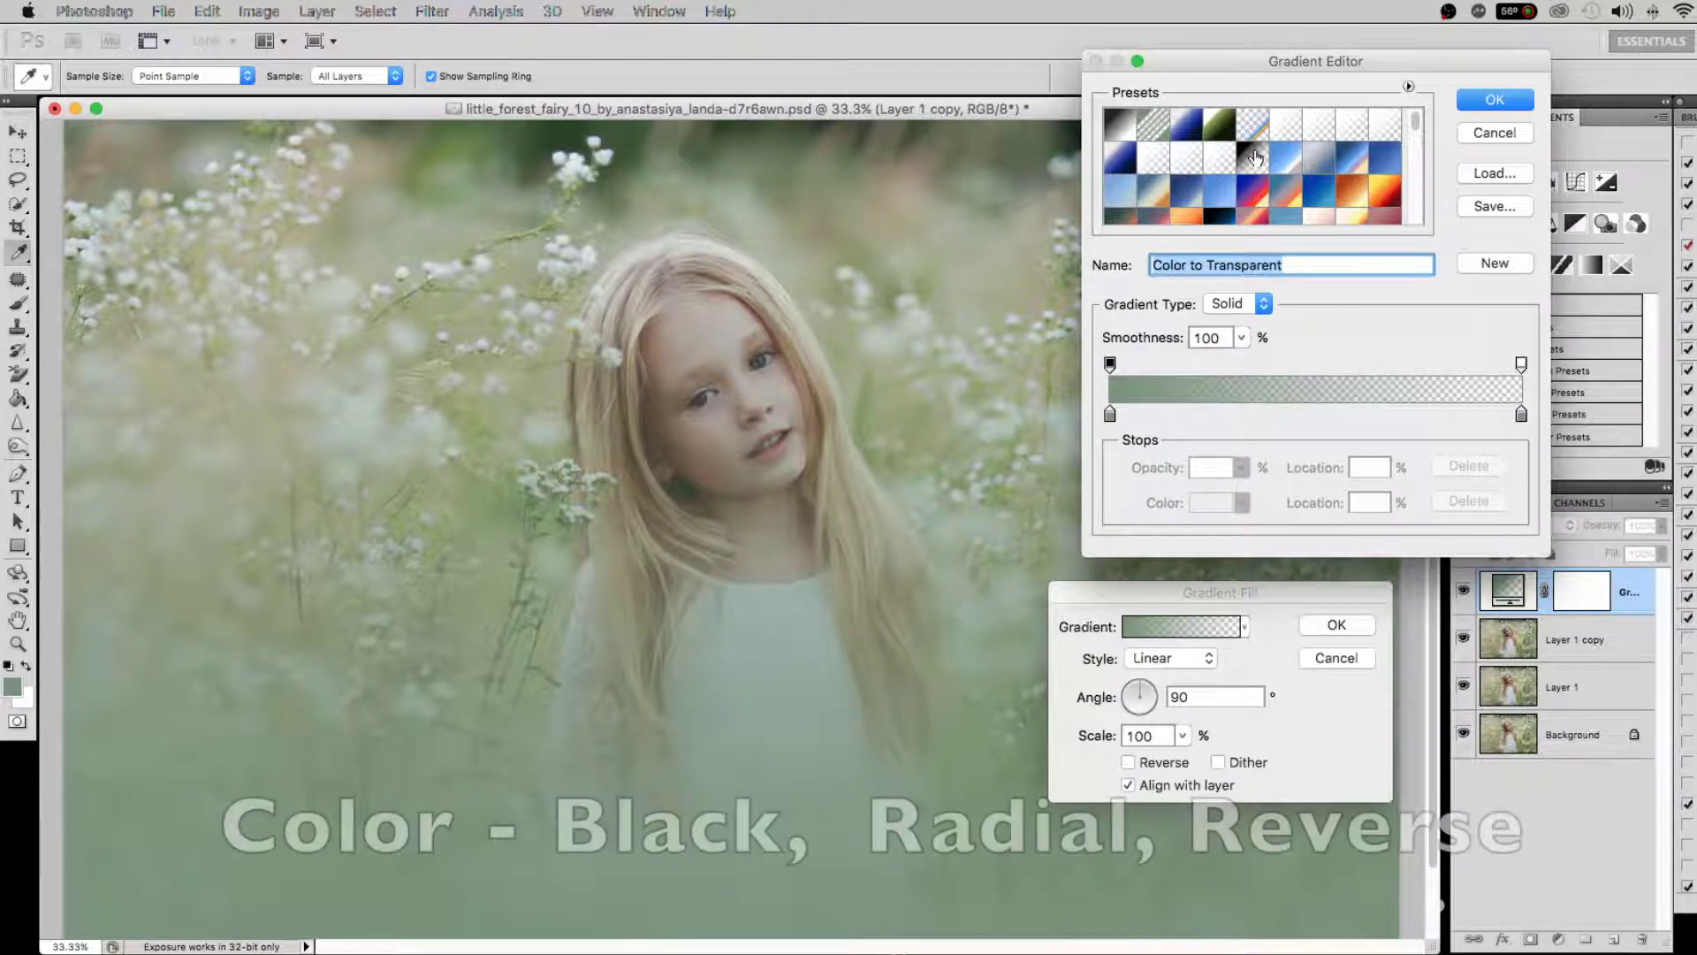
pyautogui.click(1255, 157)
pyautogui.click(1494, 100)
pyautogui.click(1161, 659)
pyautogui.click(1128, 762)
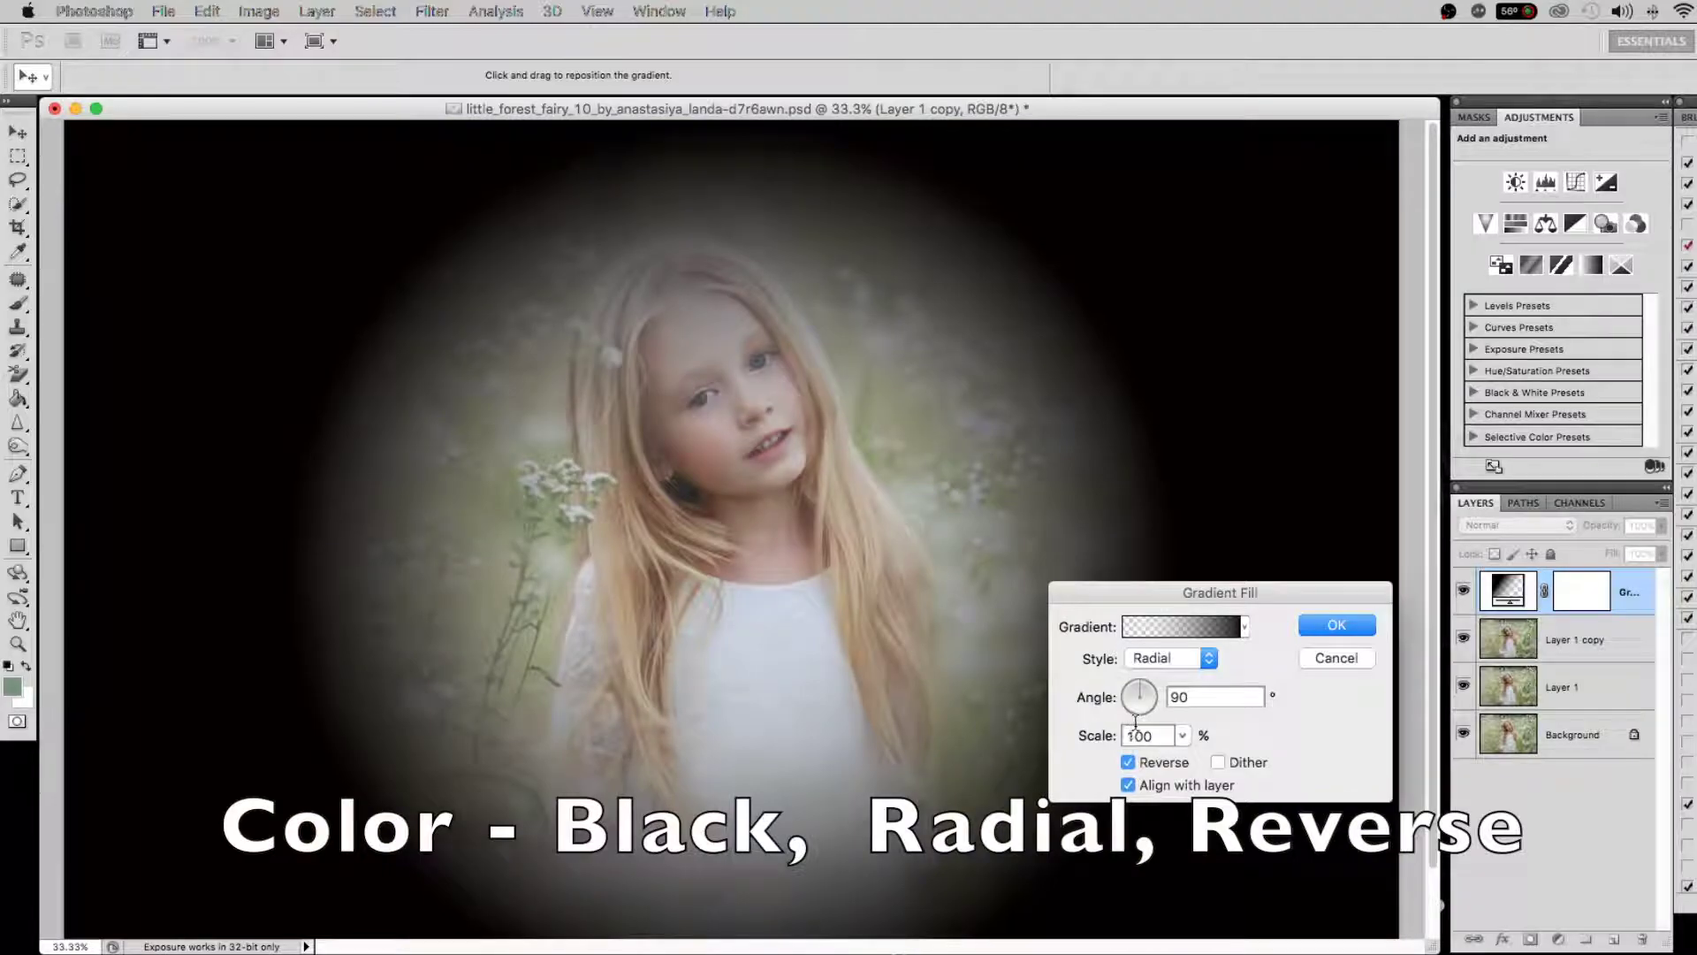
pyautogui.click(1154, 693)
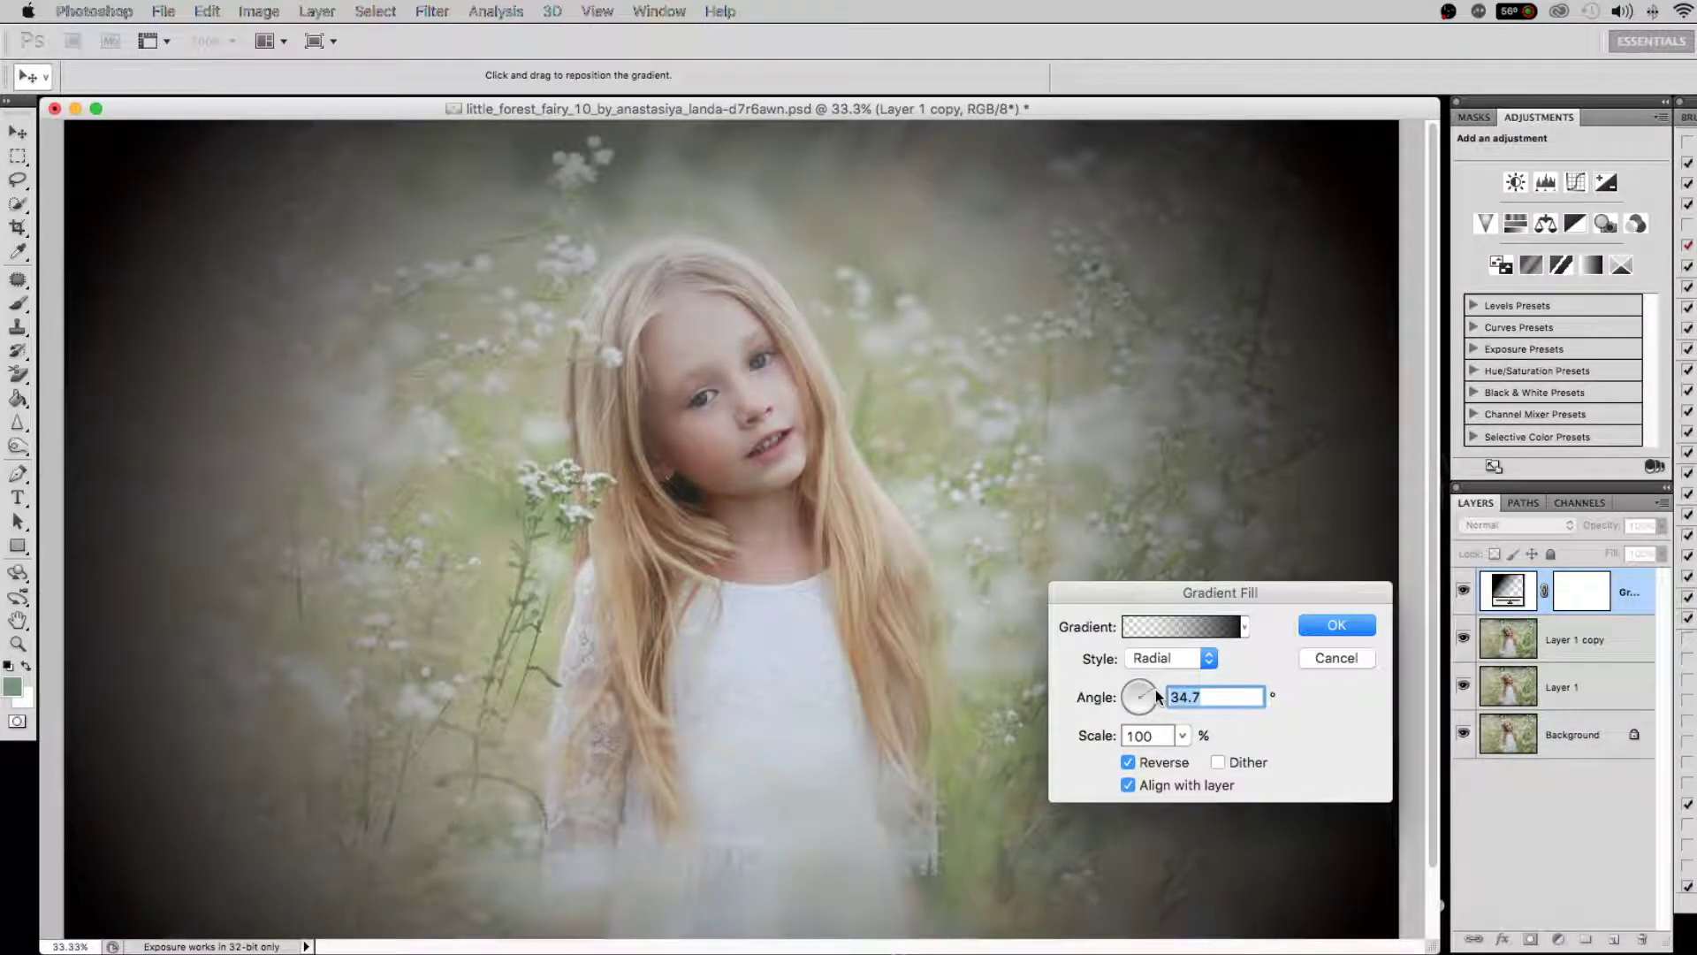
pyautogui.click(1357, 625)
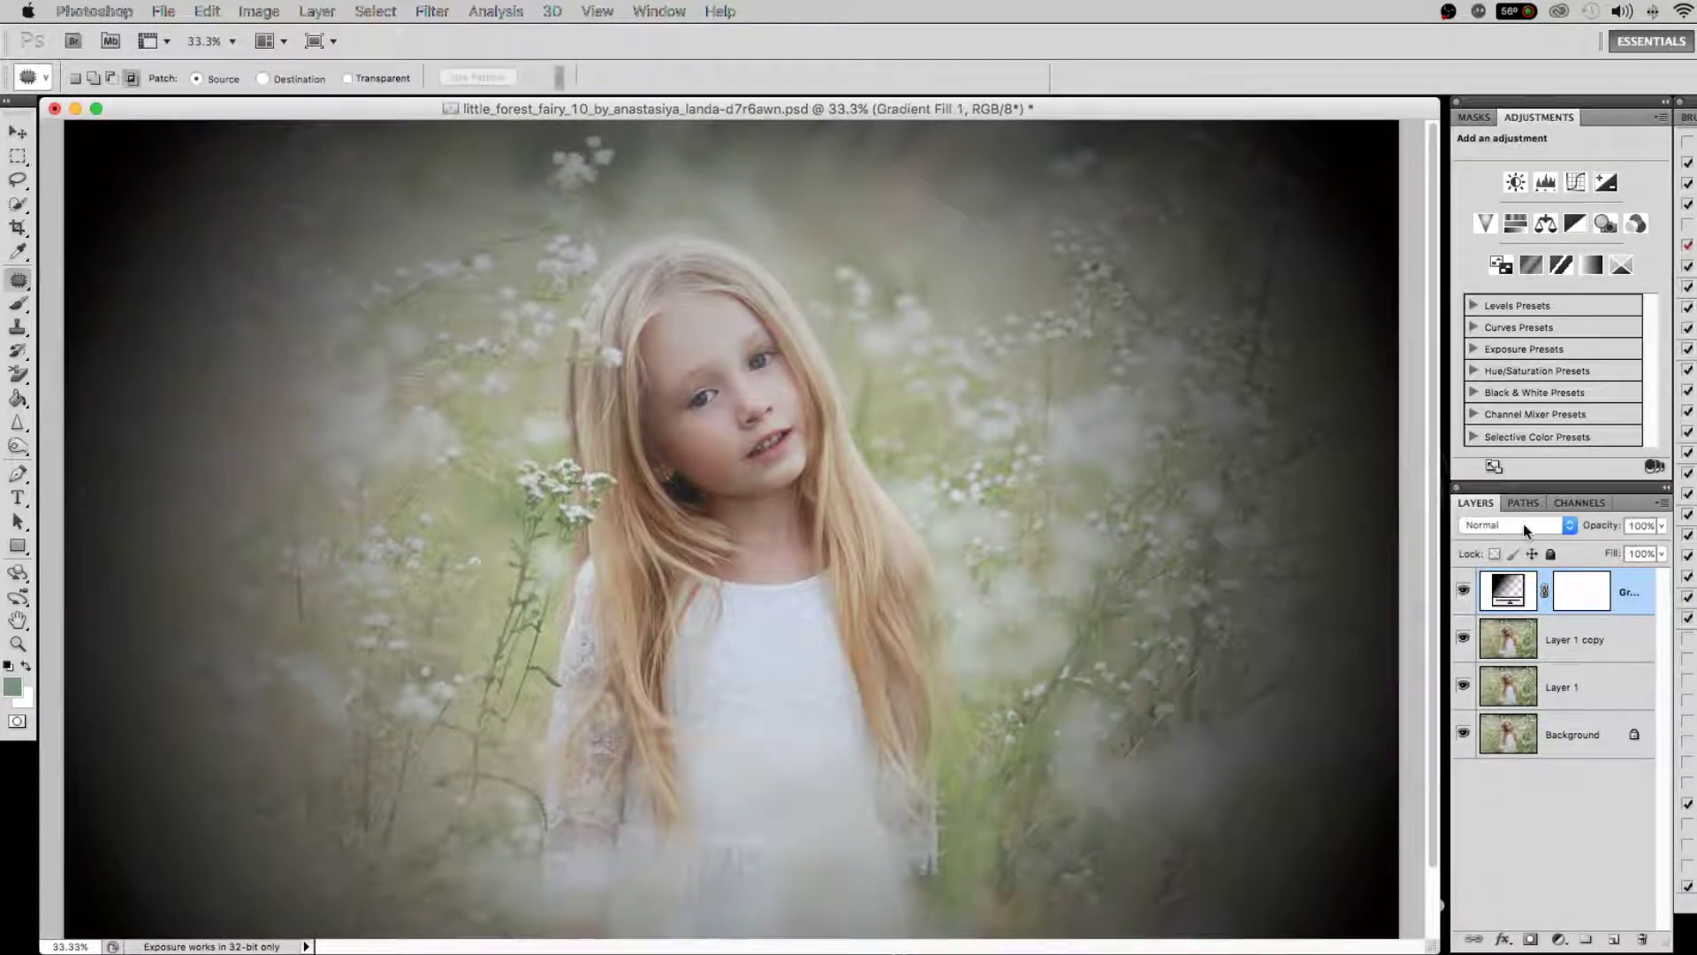
# Blend the vignette gradient layer in Soft Light at 40% opacity
pyautogui.click(1528, 525)
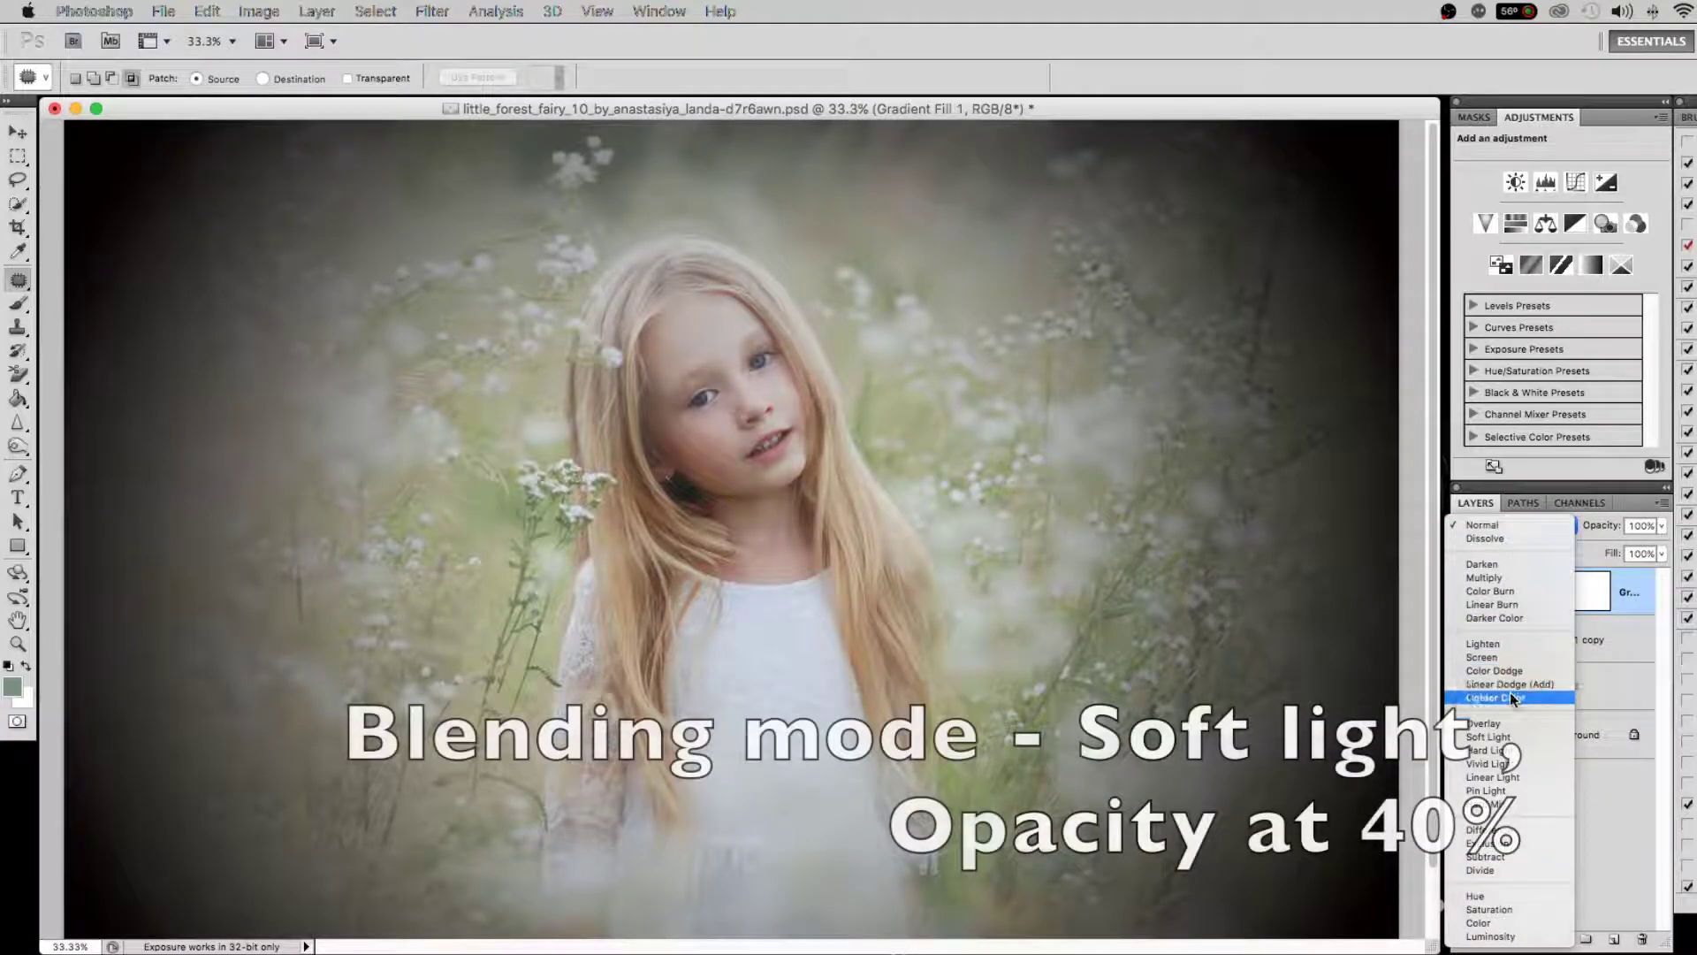
pyautogui.click(1487, 736)
pyautogui.moveTo(1603, 525); pyautogui.dragTo(1572, 525)
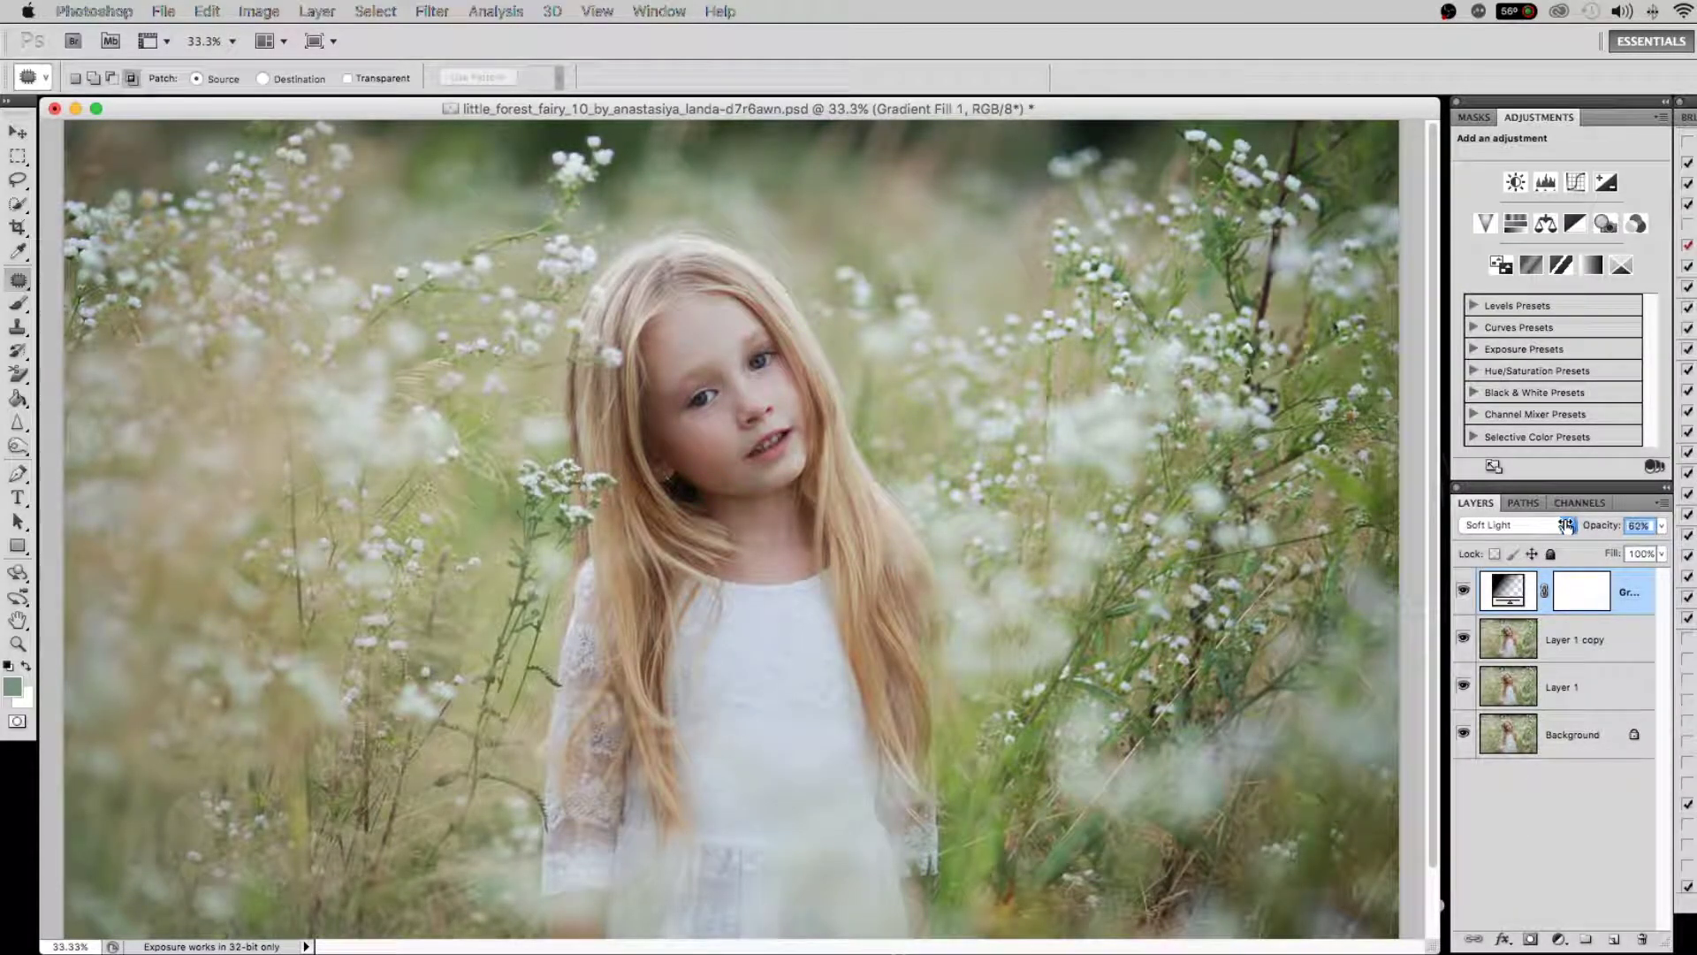
pyautogui.moveTo(1566, 525); pyautogui.dragTo(1561, 525)
pyautogui.moveTo(1549, 528); pyautogui.dragTo(1546, 528)
pyautogui.press('Return')
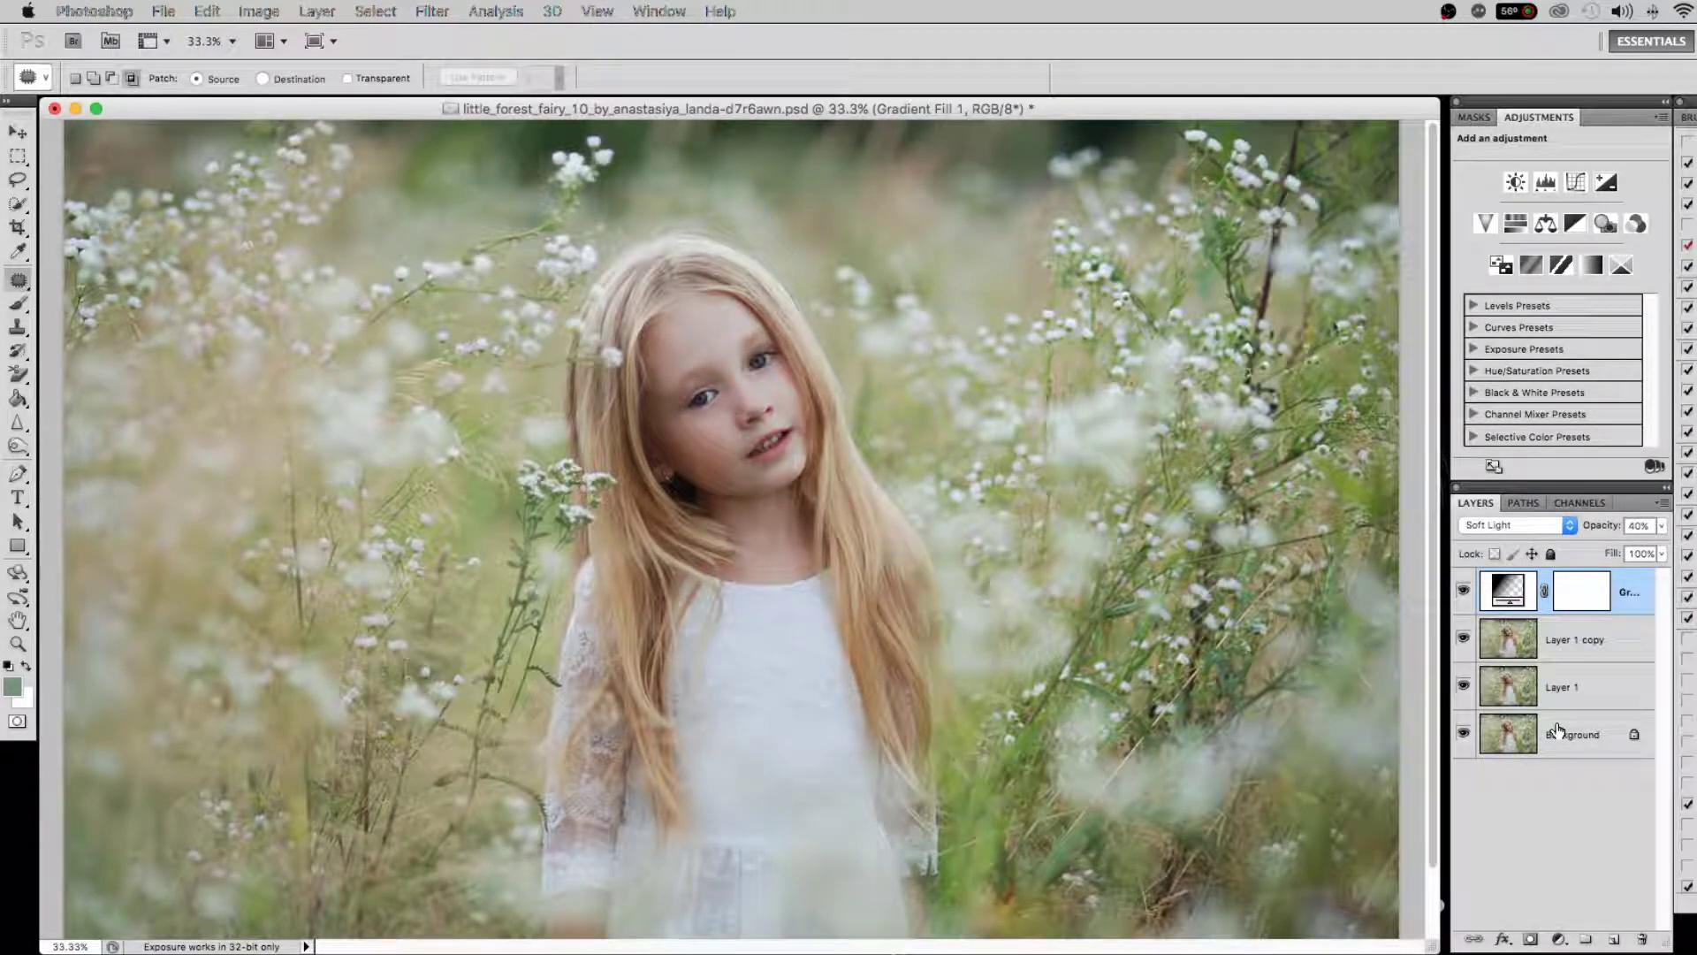
# Add a Selective Color layer, replacing a discarded Color Balance layer, and push Yellows toward cyan, less magenta
pyautogui.click(1560, 937)
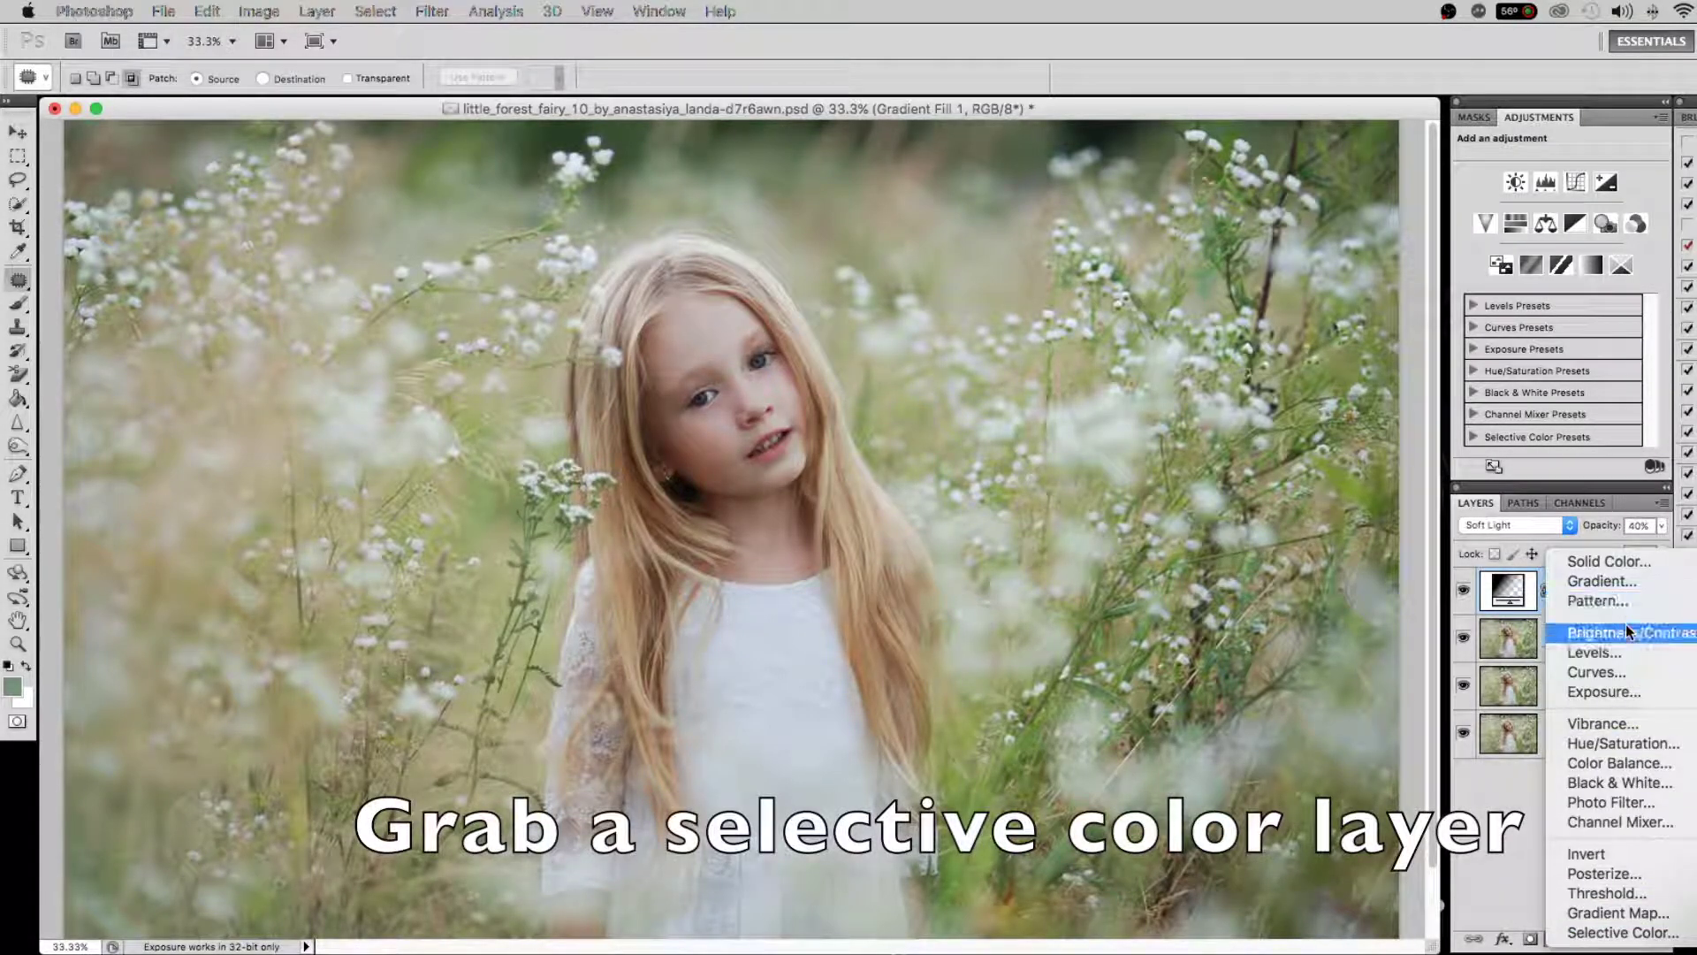
pyautogui.click(1612, 758)
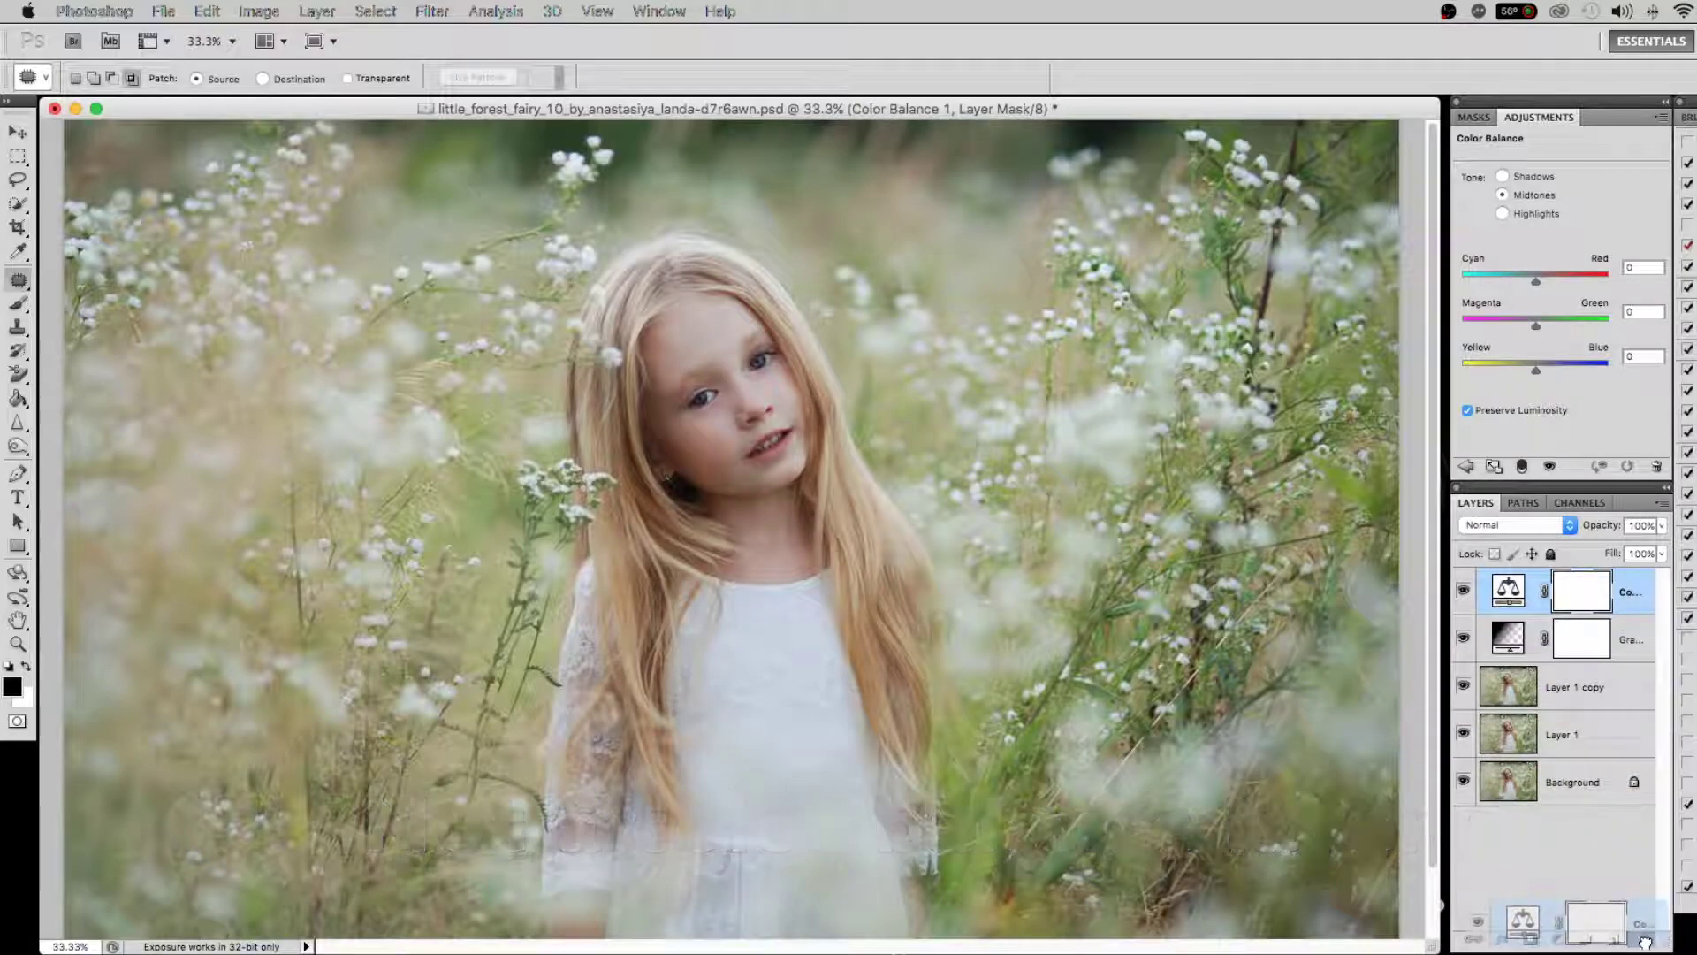
pyautogui.moveTo(1629, 601); pyautogui.dragTo(1641, 939)
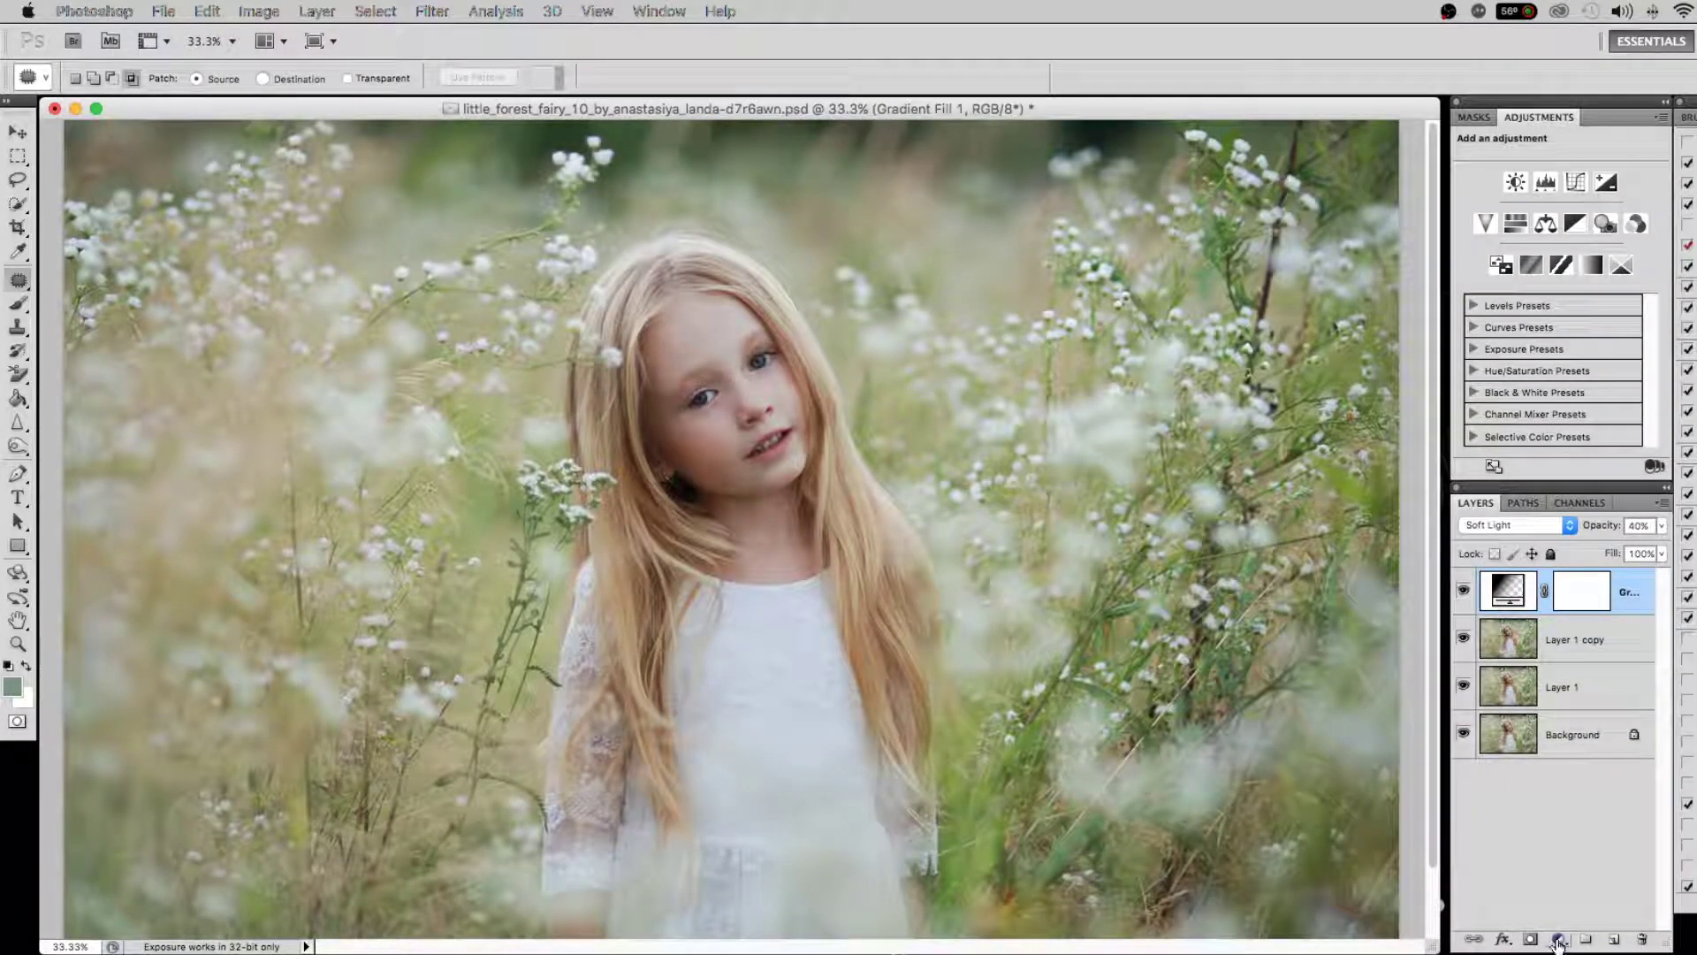
pyautogui.click(1558, 941)
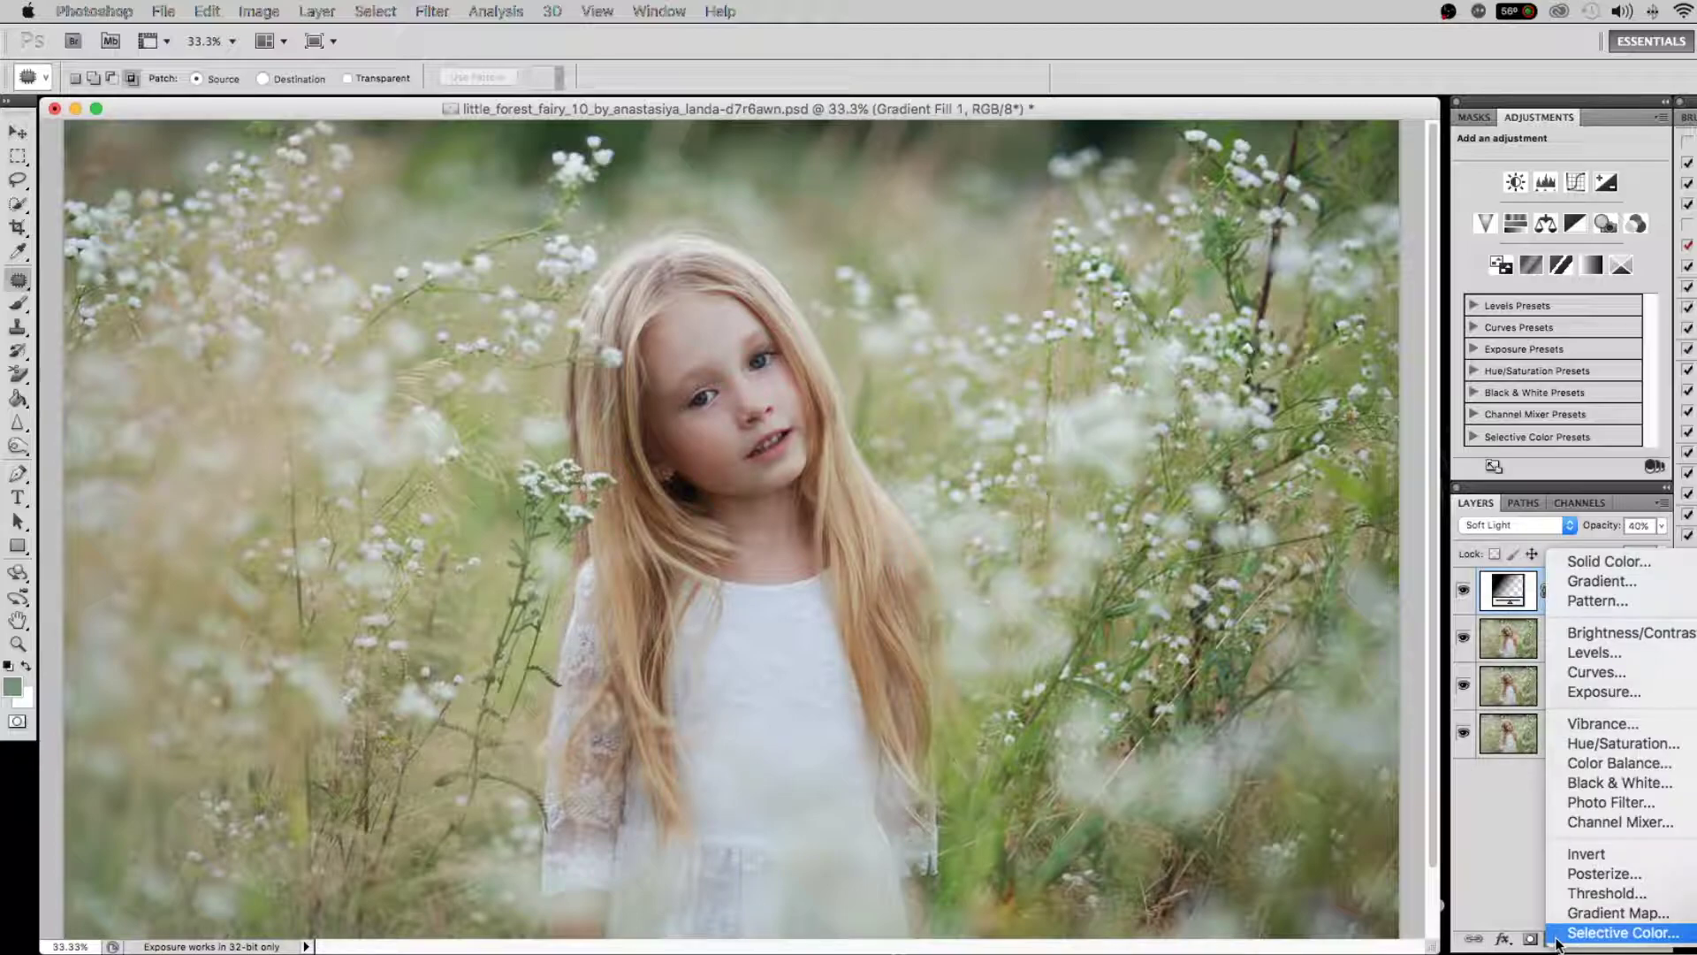
pyautogui.click(1558, 934)
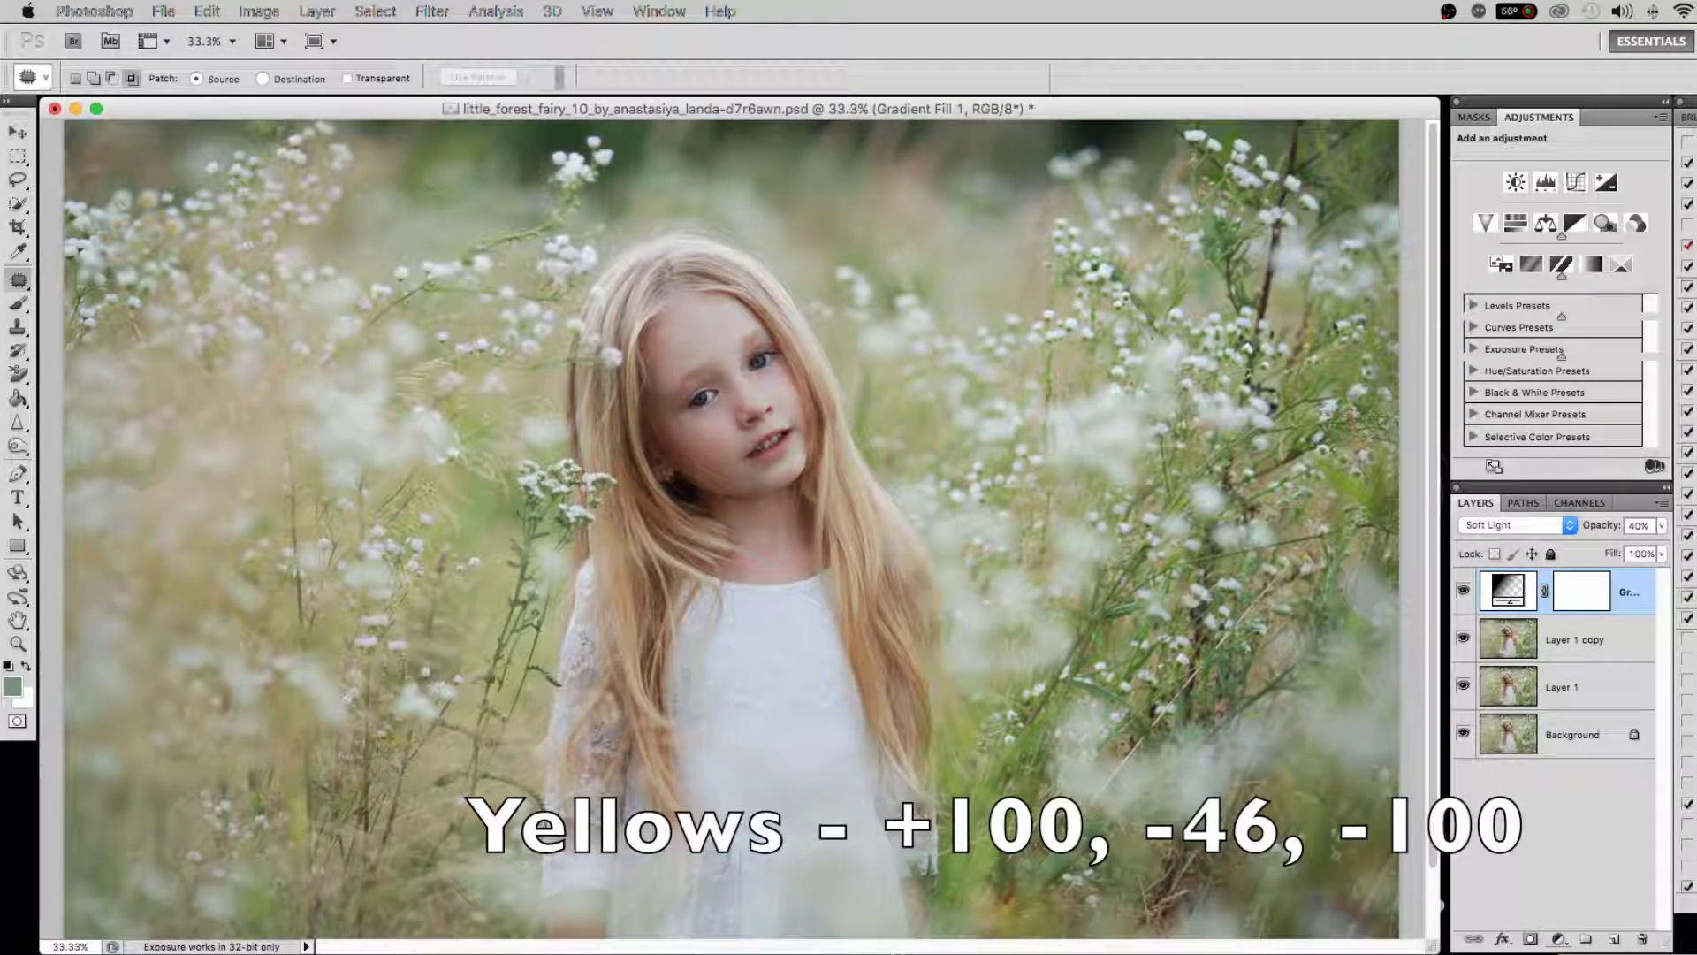
pyautogui.click(1547, 188)
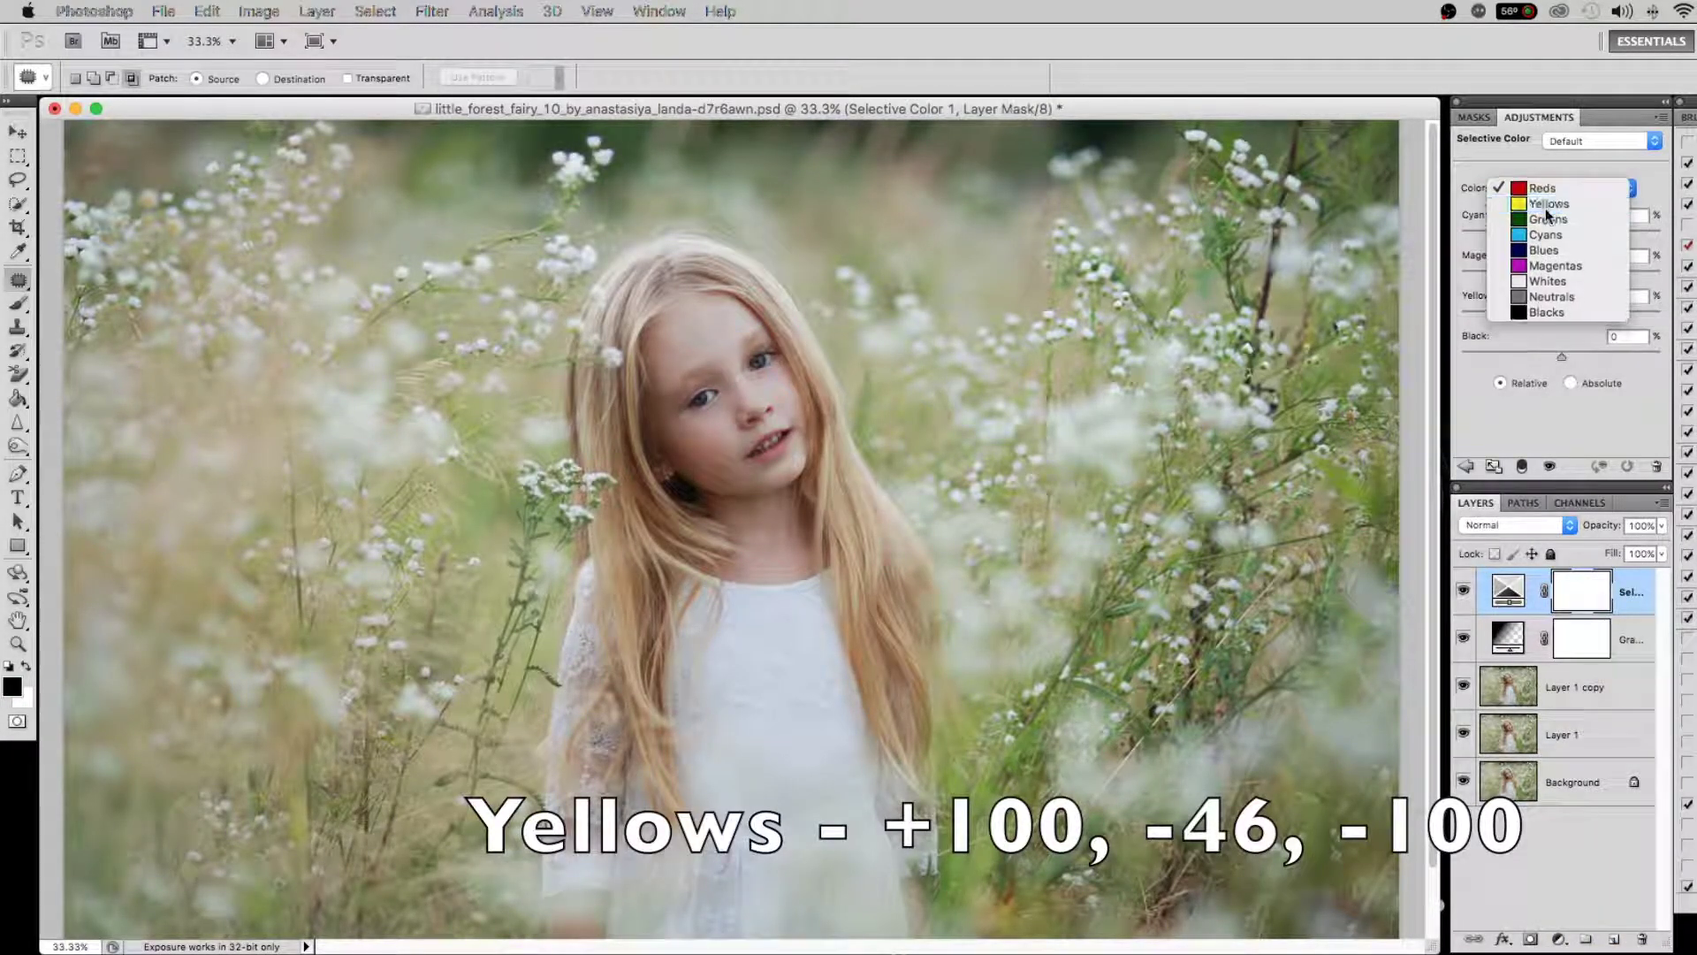
pyautogui.click(1545, 204)
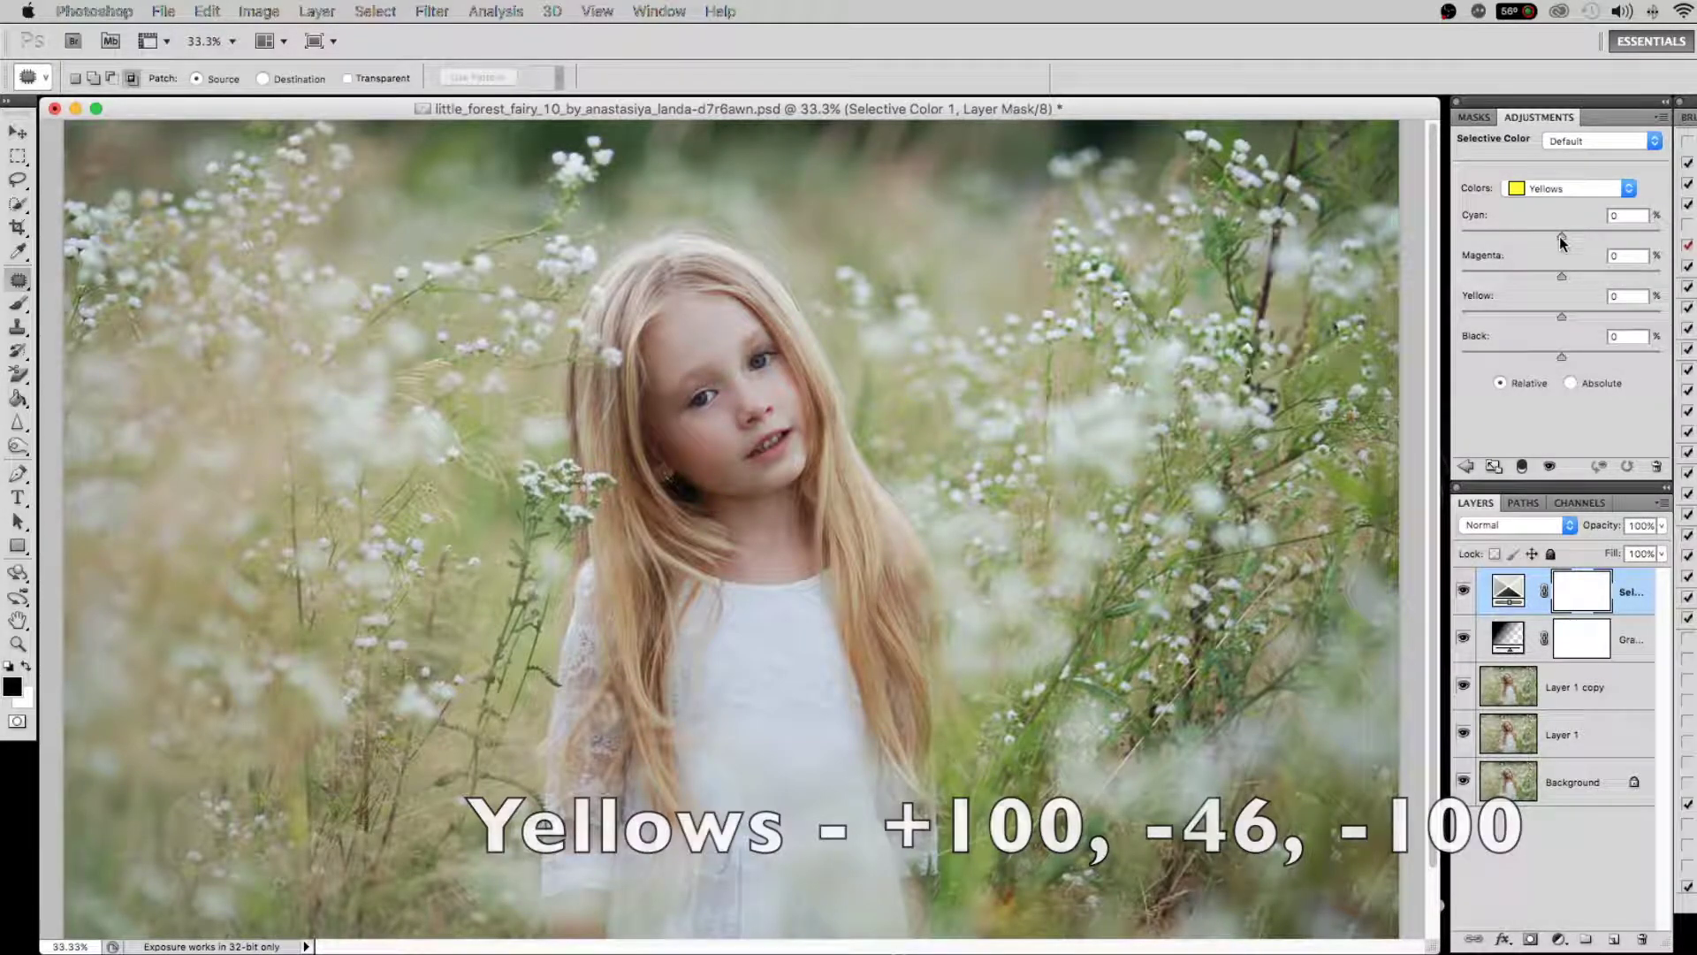
pyautogui.moveTo(1560, 237)
pyautogui.mouseDown()
pyautogui.moveTo(1543, 237)
pyautogui.moveTo(1660, 236)
pyautogui.mouseUp()
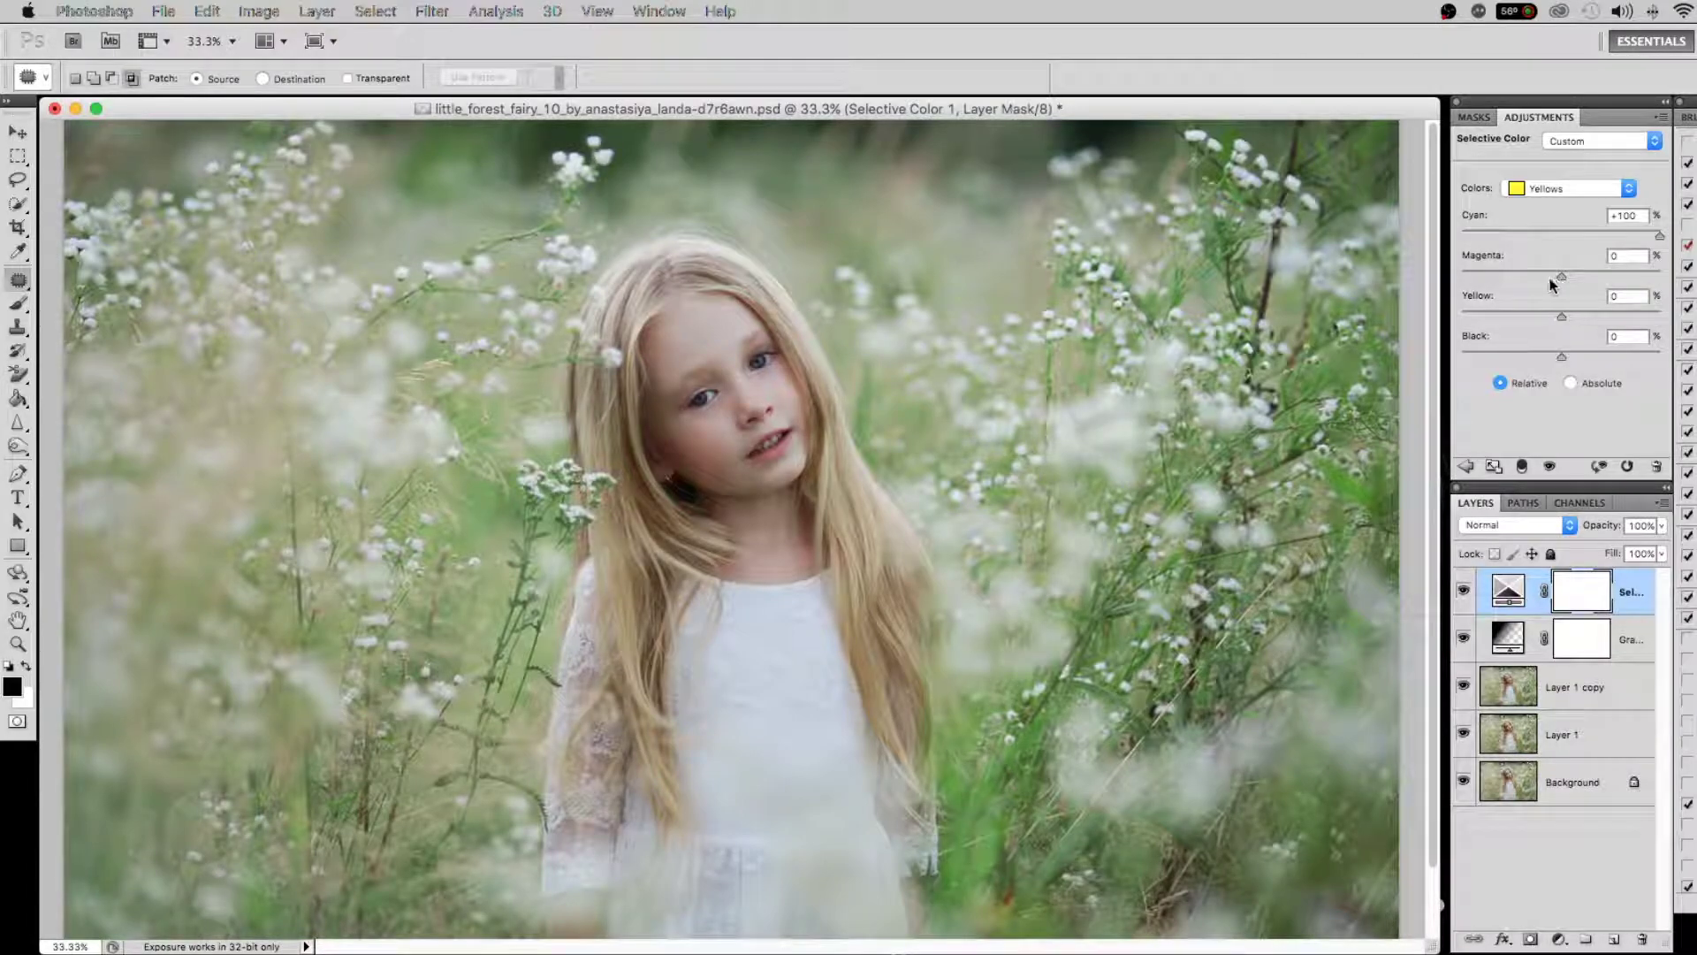
pyautogui.moveTo(1527, 273); pyautogui.dragTo(1515, 273)
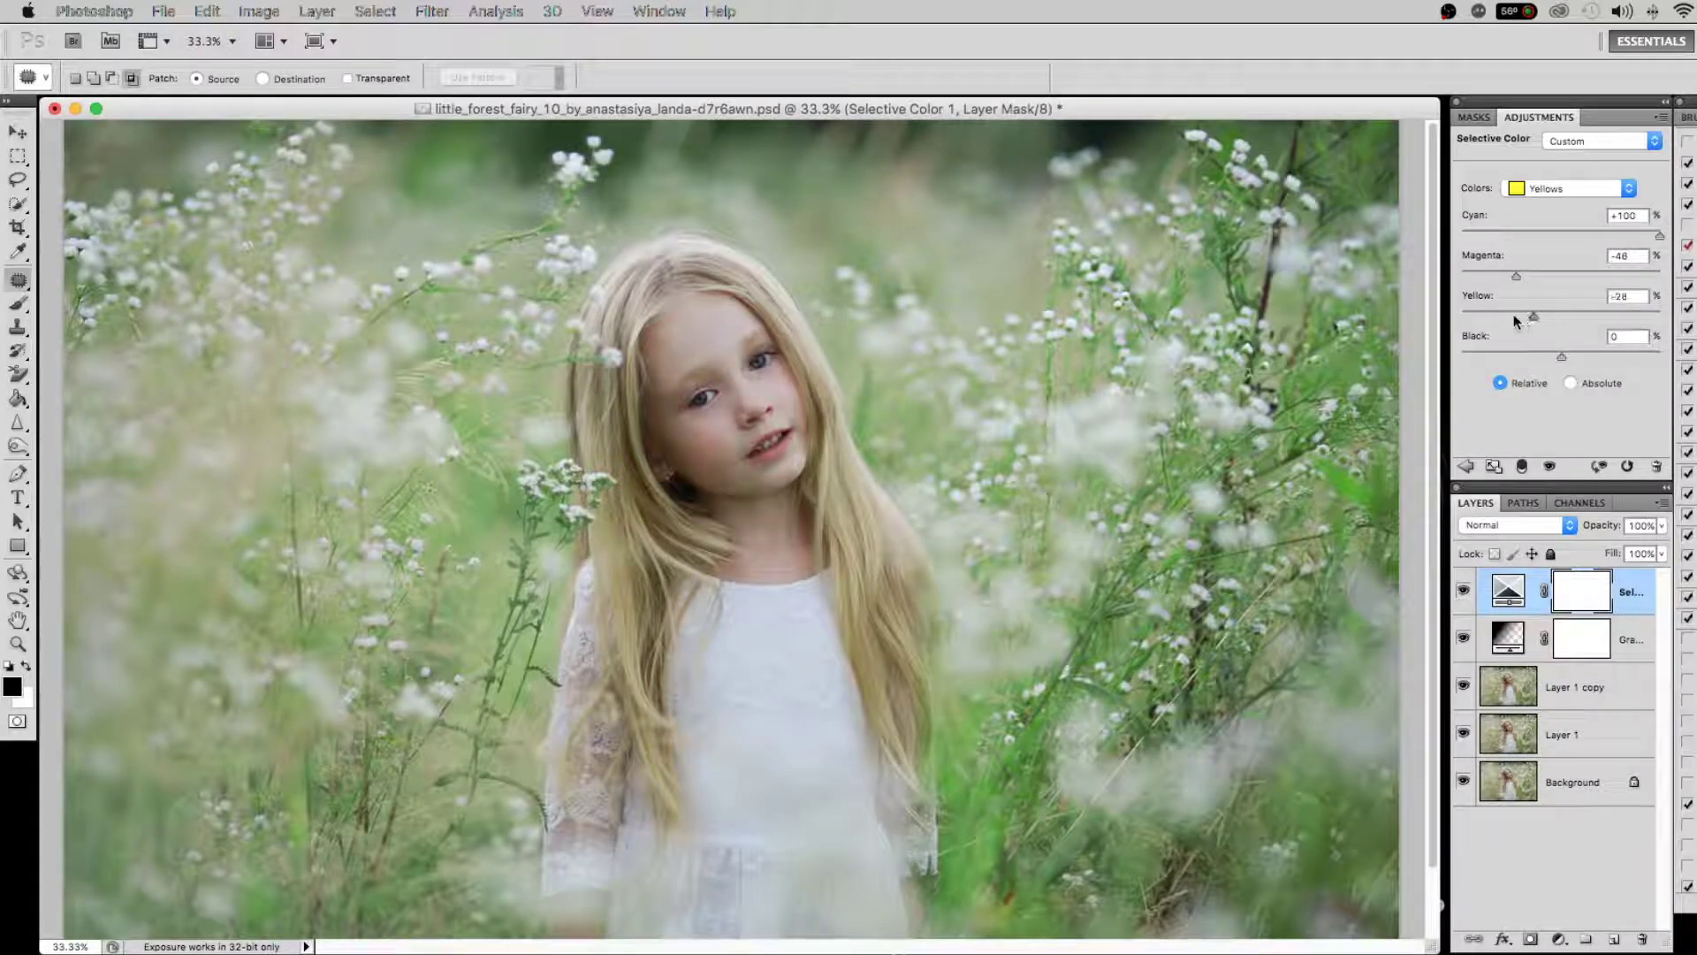
# Set the Greens to Cyan +100, Magenta -75, Yellow -100 for a teal look
pyautogui.click(1551, 188)
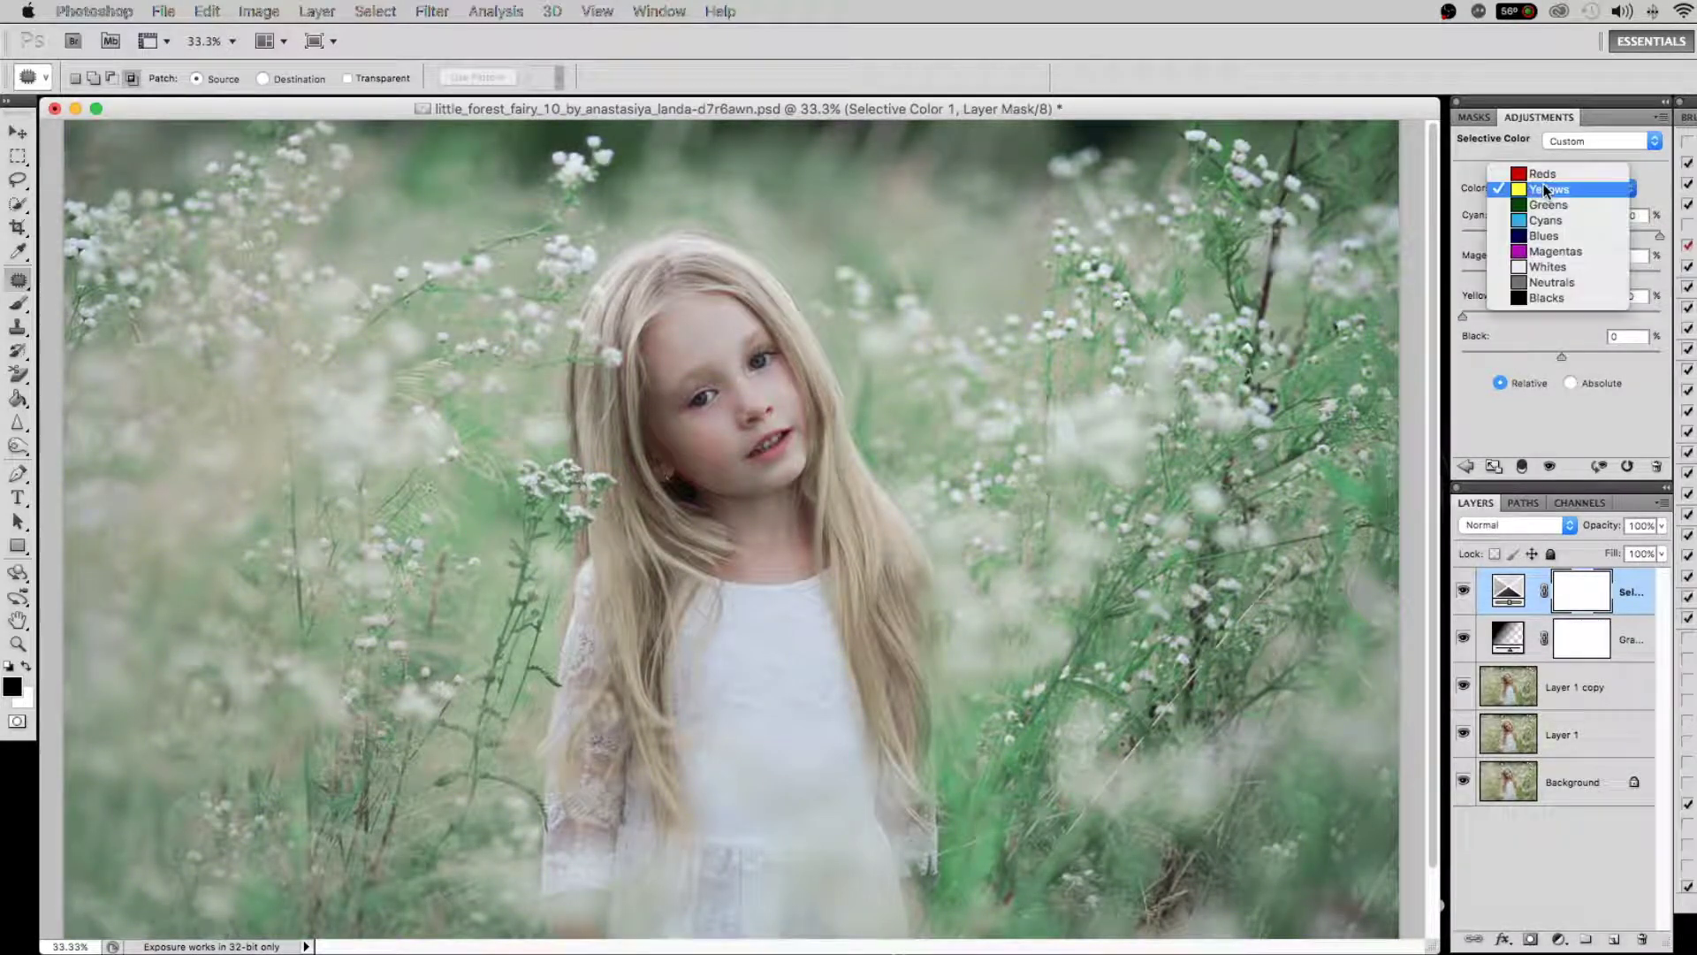
pyautogui.click(1546, 205)
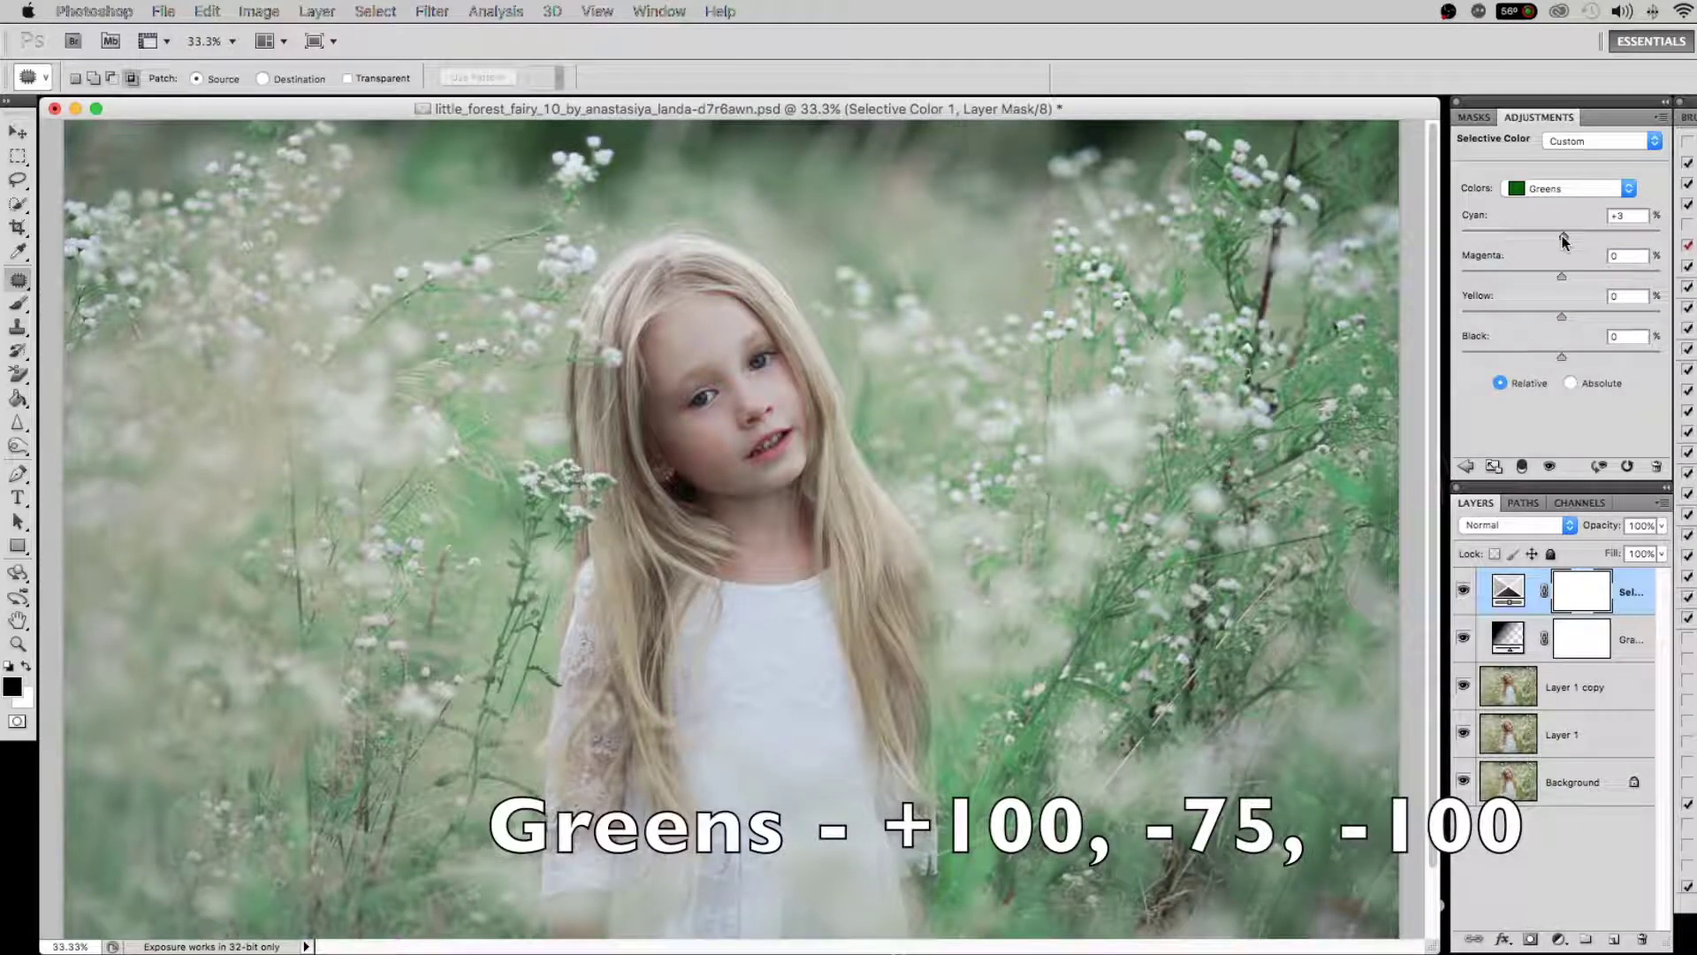
pyautogui.moveTo(1563, 239); pyautogui.dragTo(1660, 235)
pyautogui.moveTo(1561, 280); pyautogui.dragTo(1487, 274)
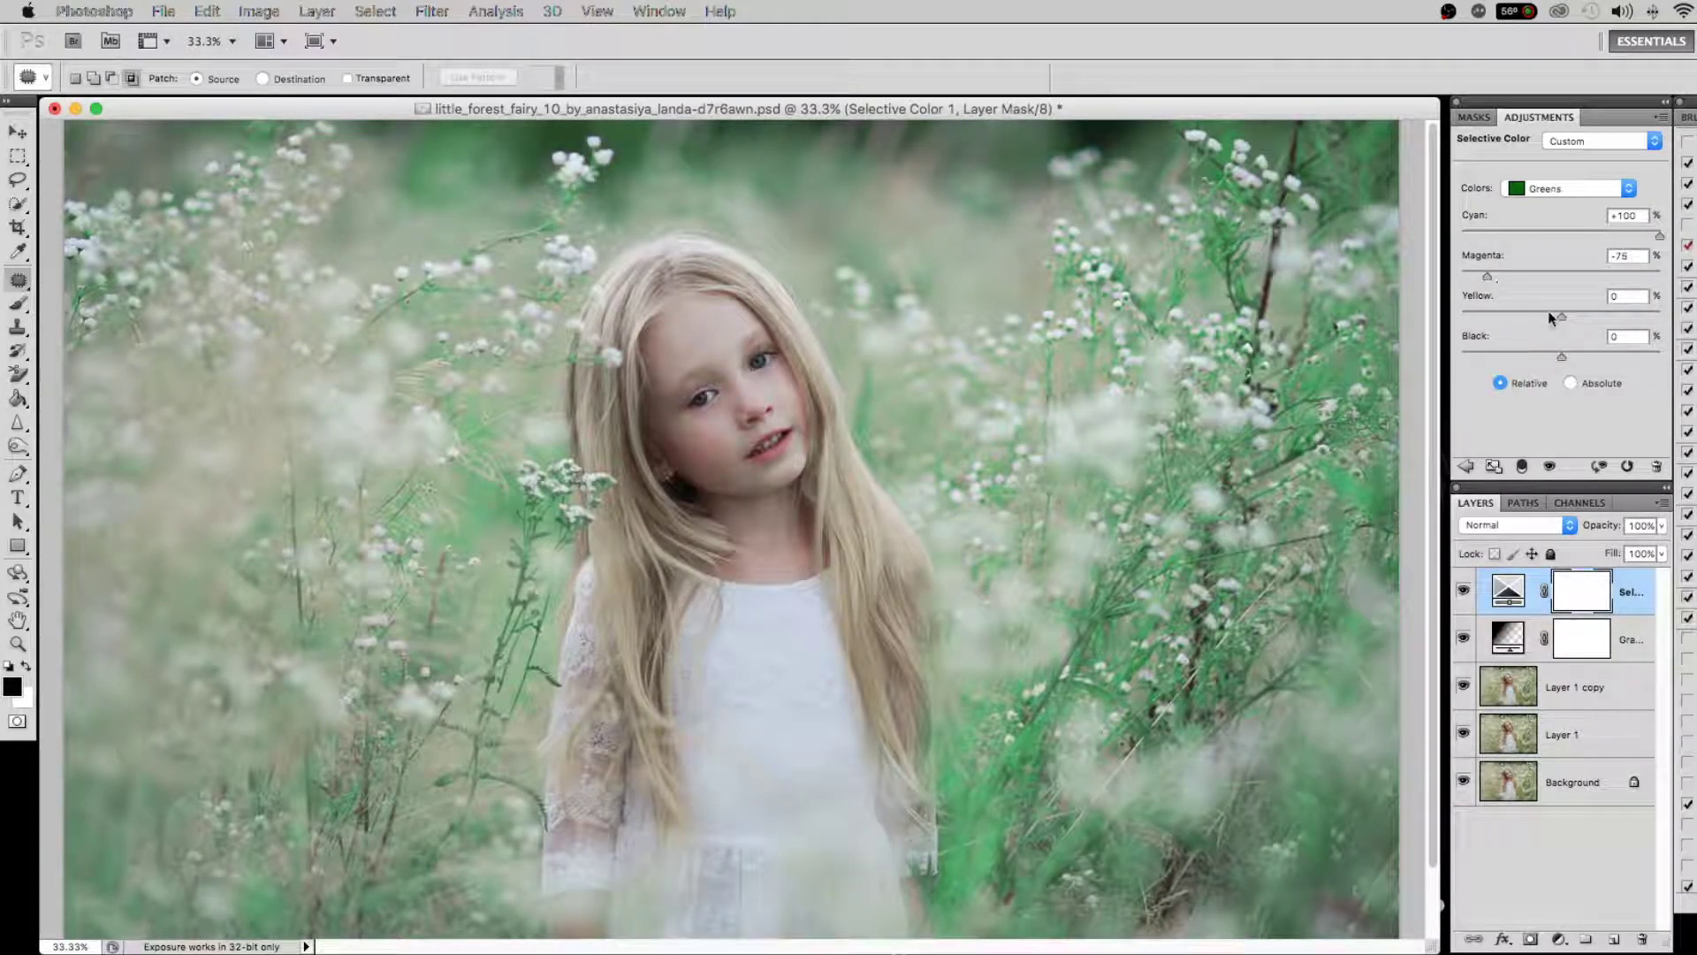
pyautogui.moveTo(1562, 316); pyautogui.dragTo(1442, 318)
pyautogui.click(16, 303)
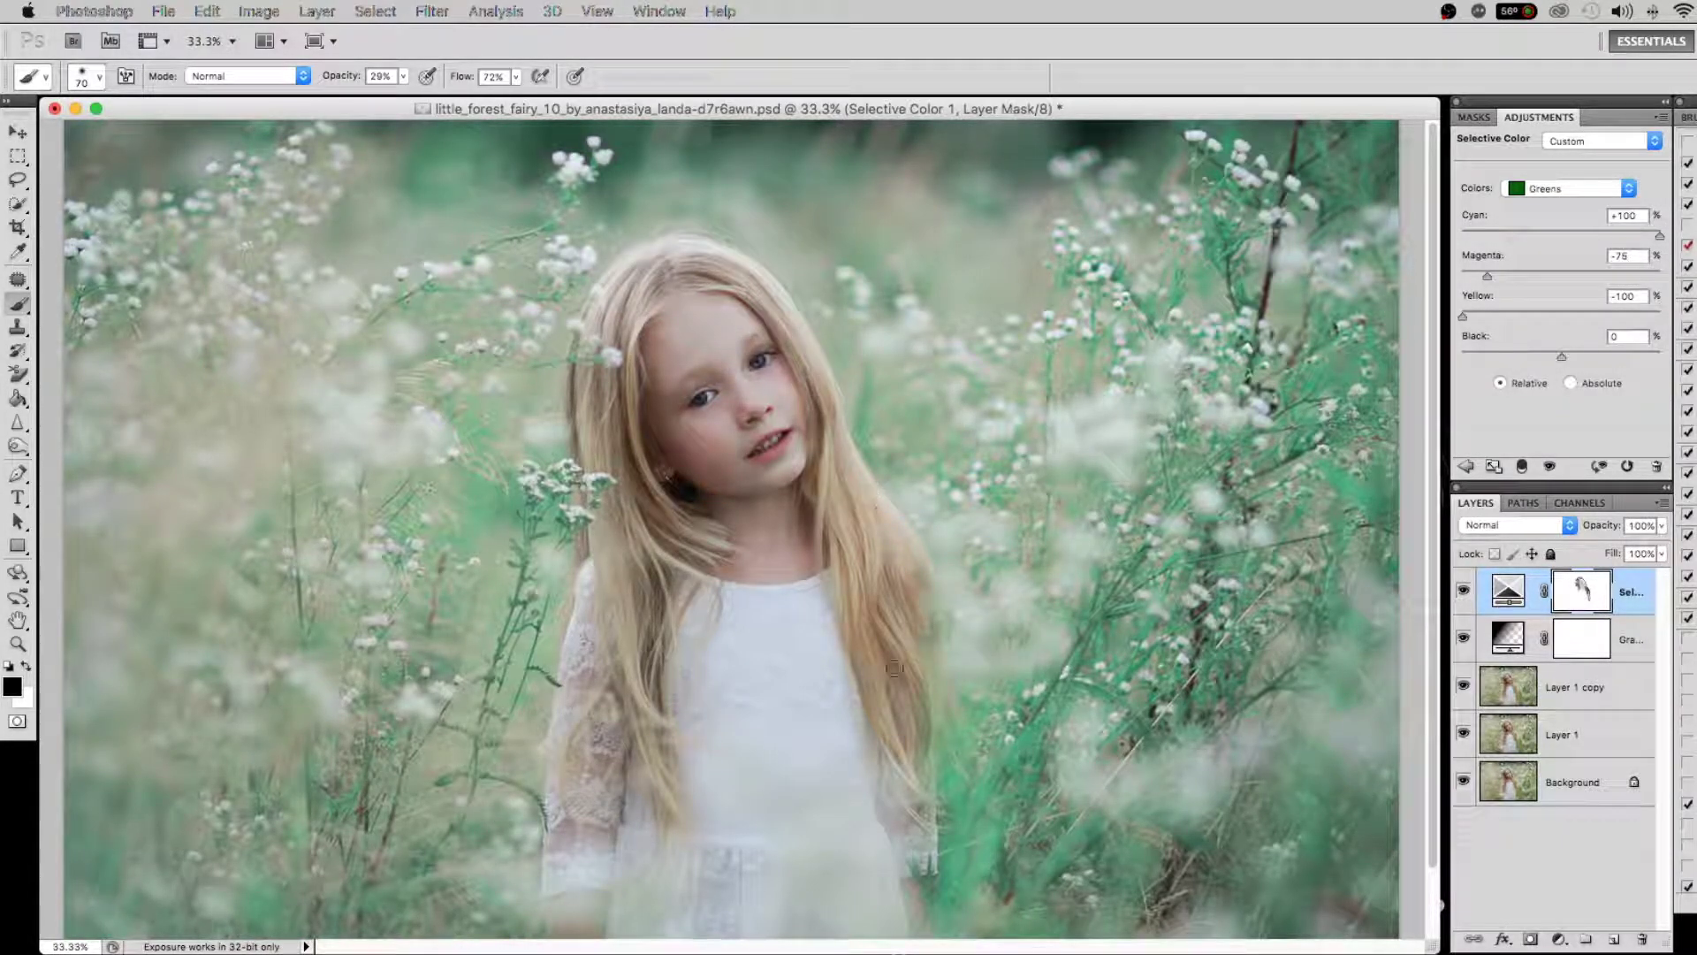
# Paint black on the Selective Color mask over the girl's hair, resizing the brush for edges
pyautogui.press('[')
pyautogui.press('[')
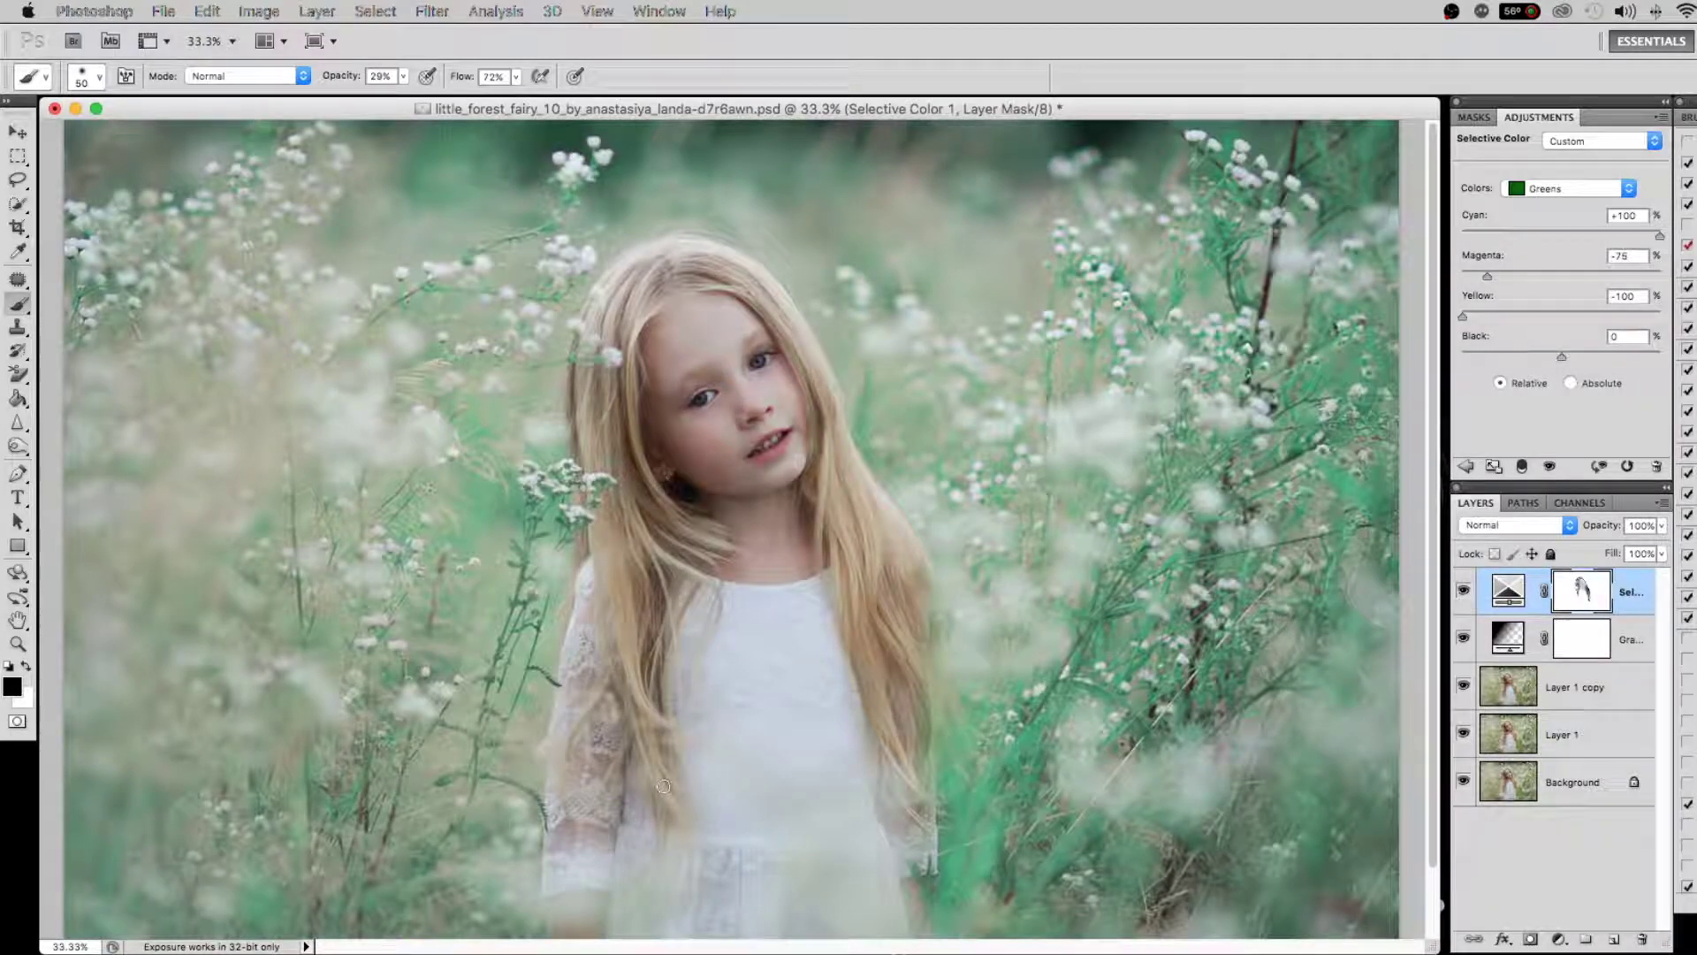
pyautogui.press('[')
pyautogui.press('[')
pyautogui.press('[')
pyautogui.press(']')
pyautogui.press(']')
pyautogui.press(']')
pyautogui.press('[')
pyautogui.press('[')
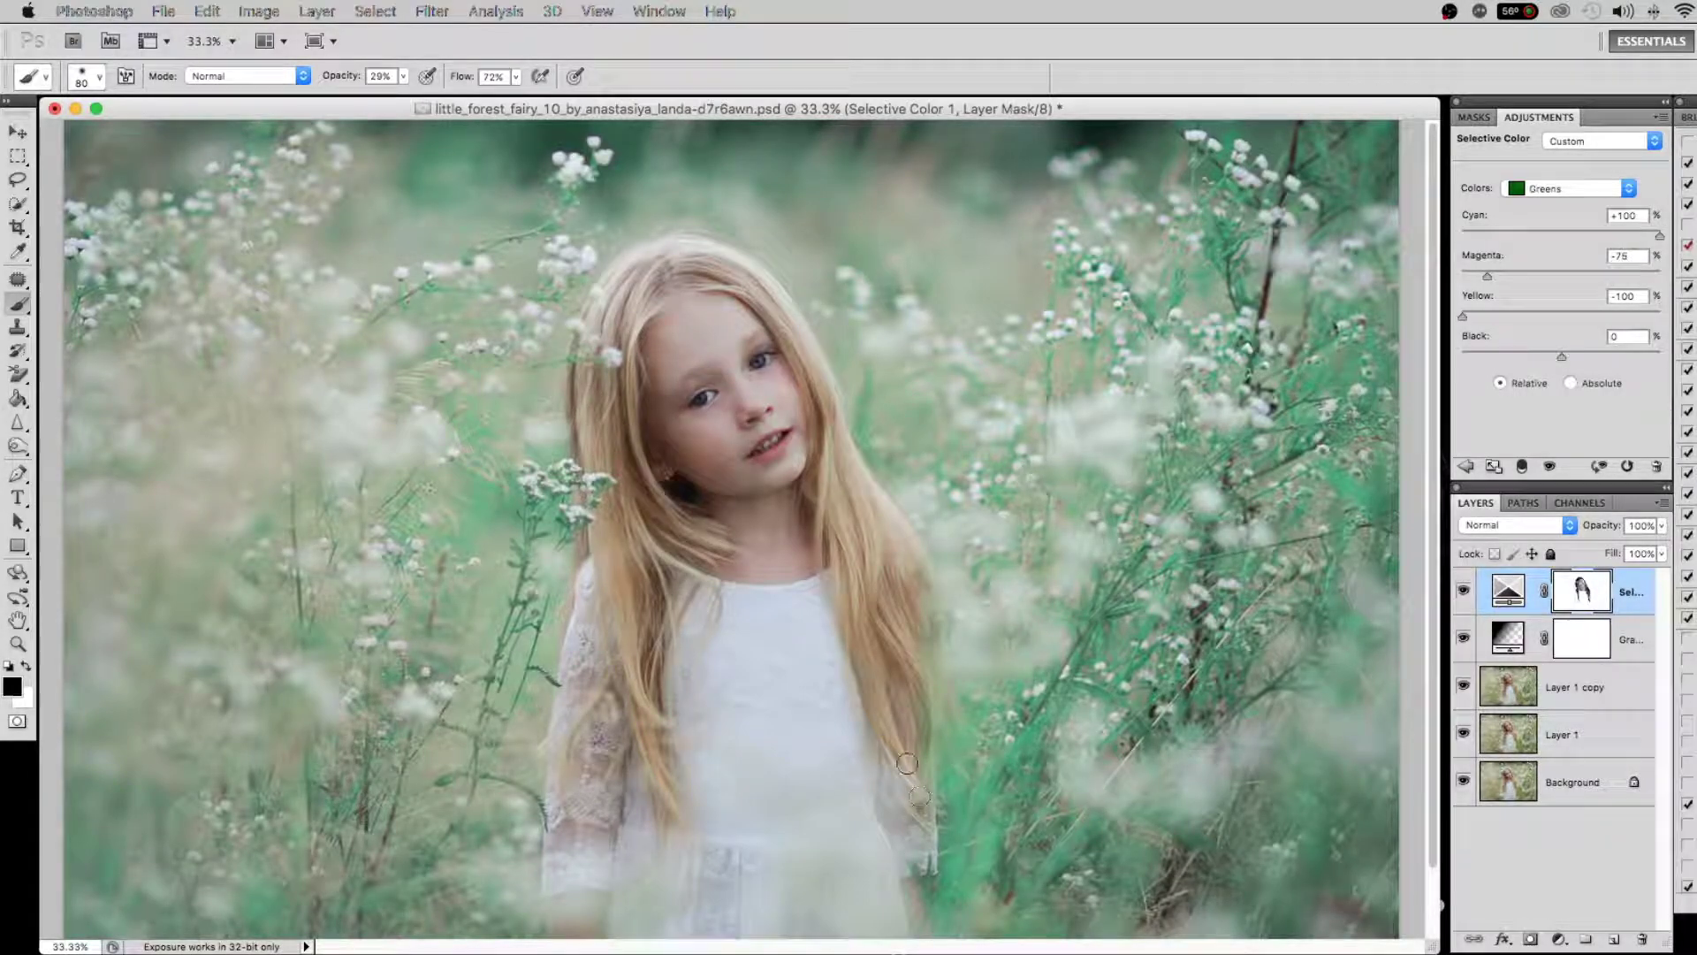
pyautogui.press('[')
pyautogui.press('[')
pyautogui.press('[')
pyautogui.scroll(-2, 662, 783)
pyautogui.press('[')
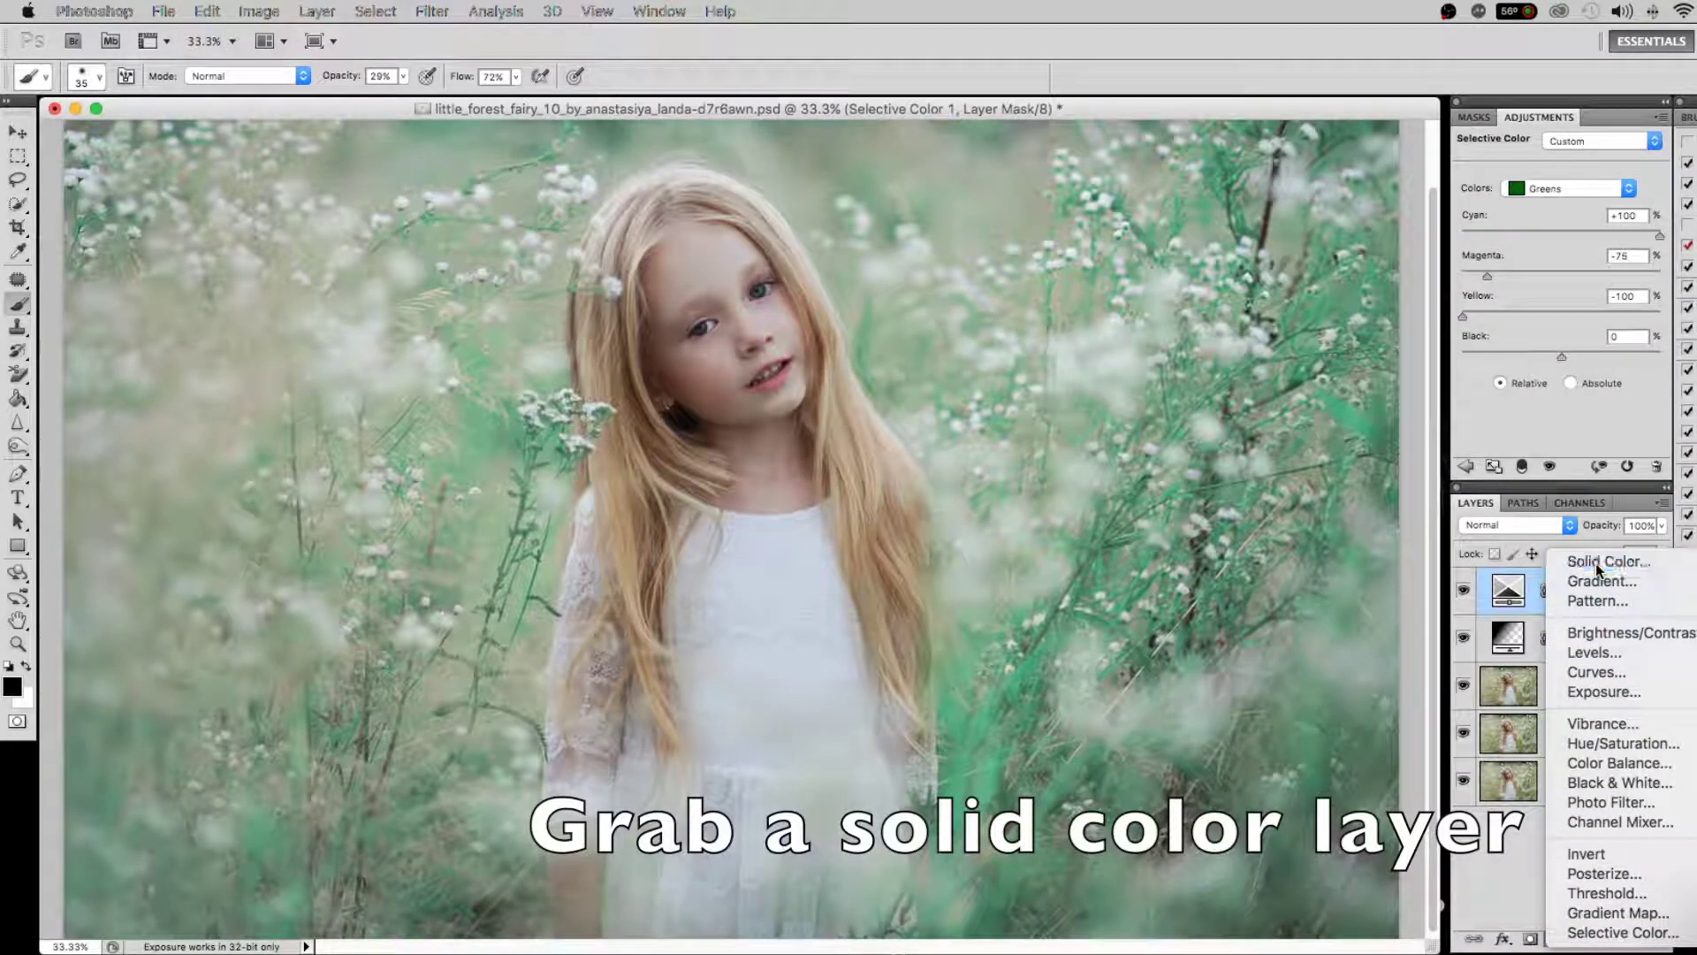
# Add a Solid Color fill layer with the orange hex colour d58d37
pyautogui.click(1597, 564)
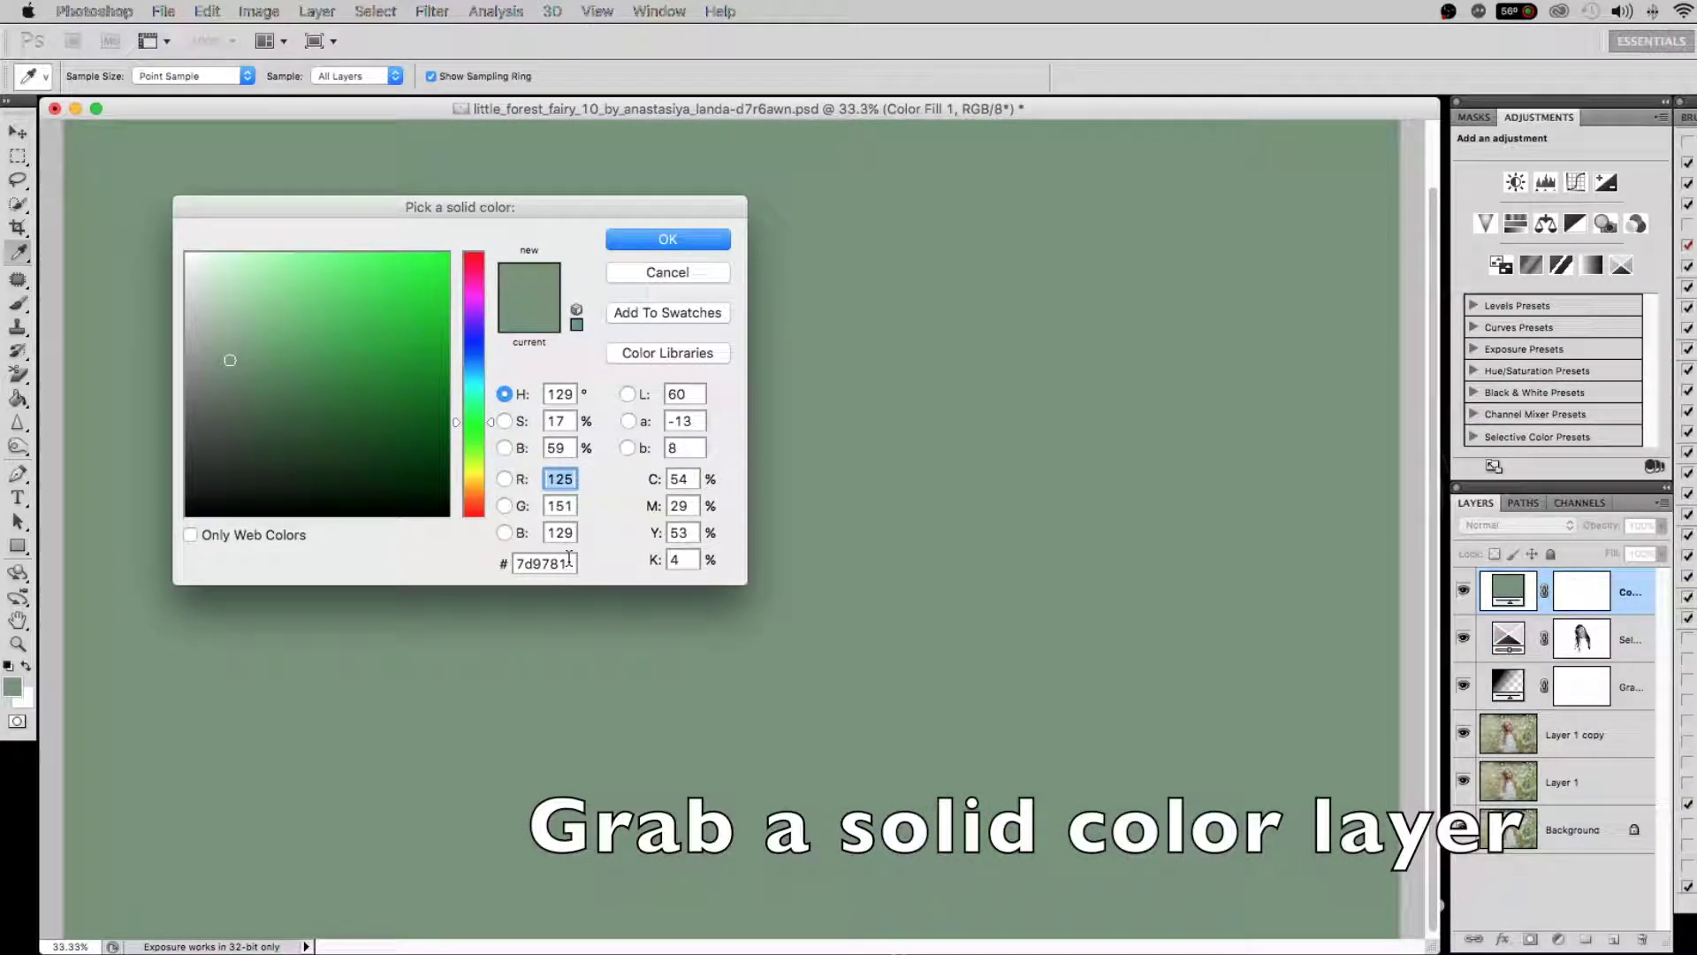
pyautogui.doubleClick(569, 562)
pyautogui.write('d5')
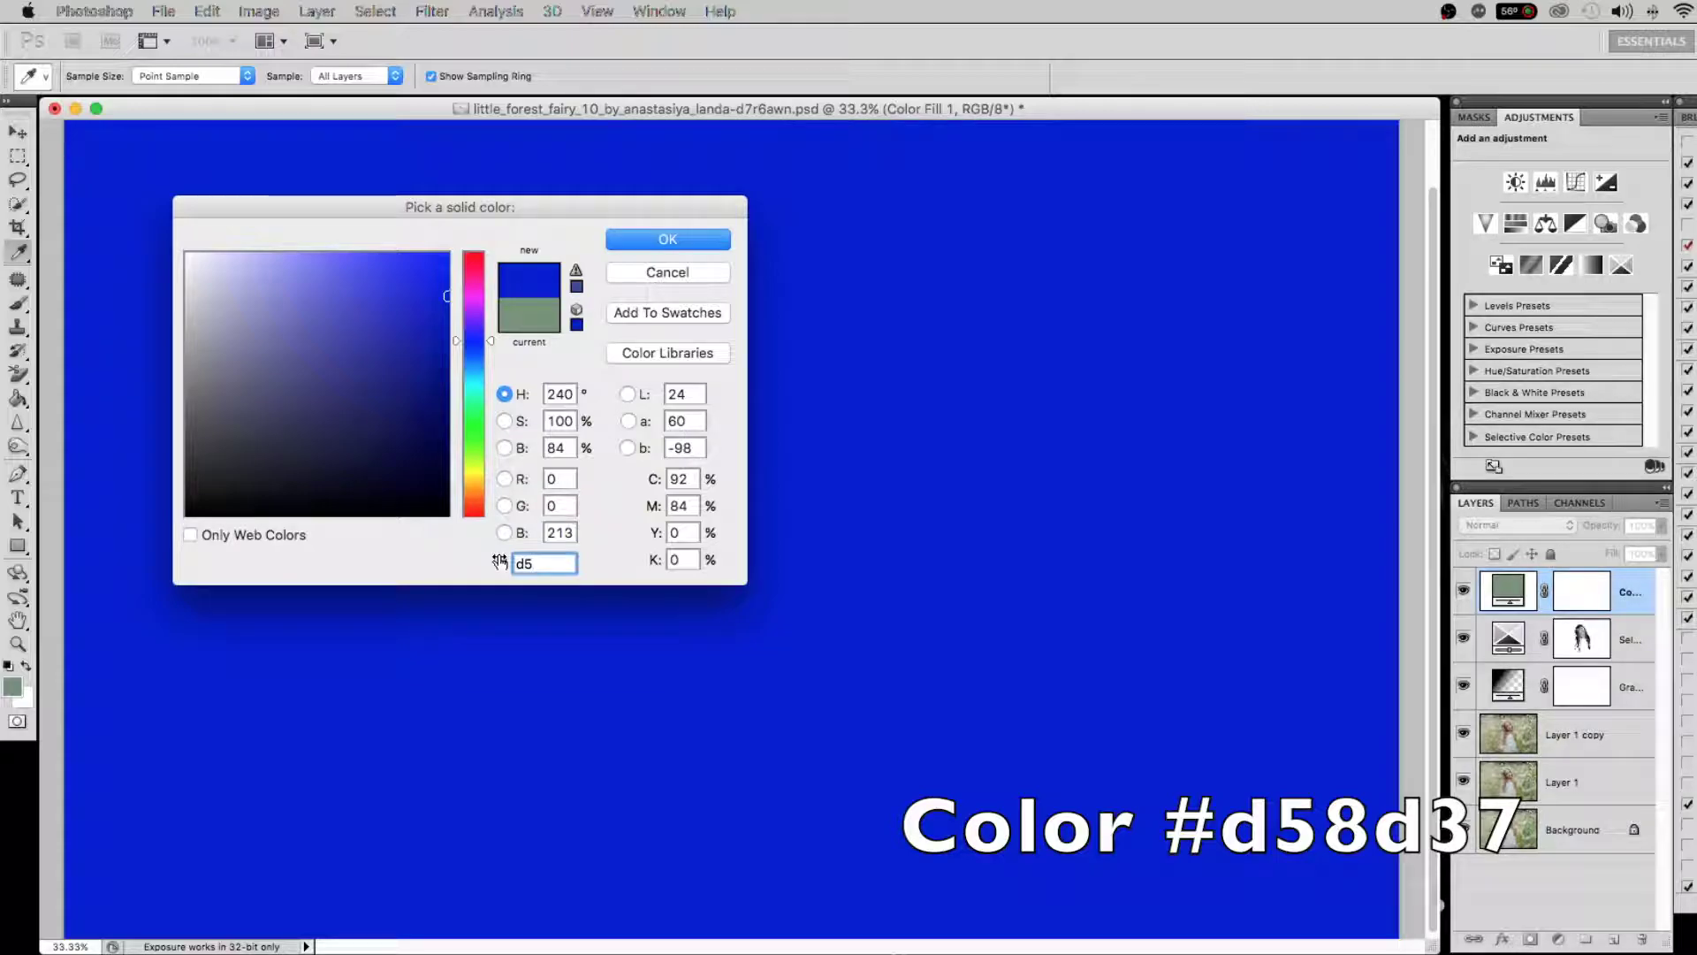
pyautogui.write('8d37')
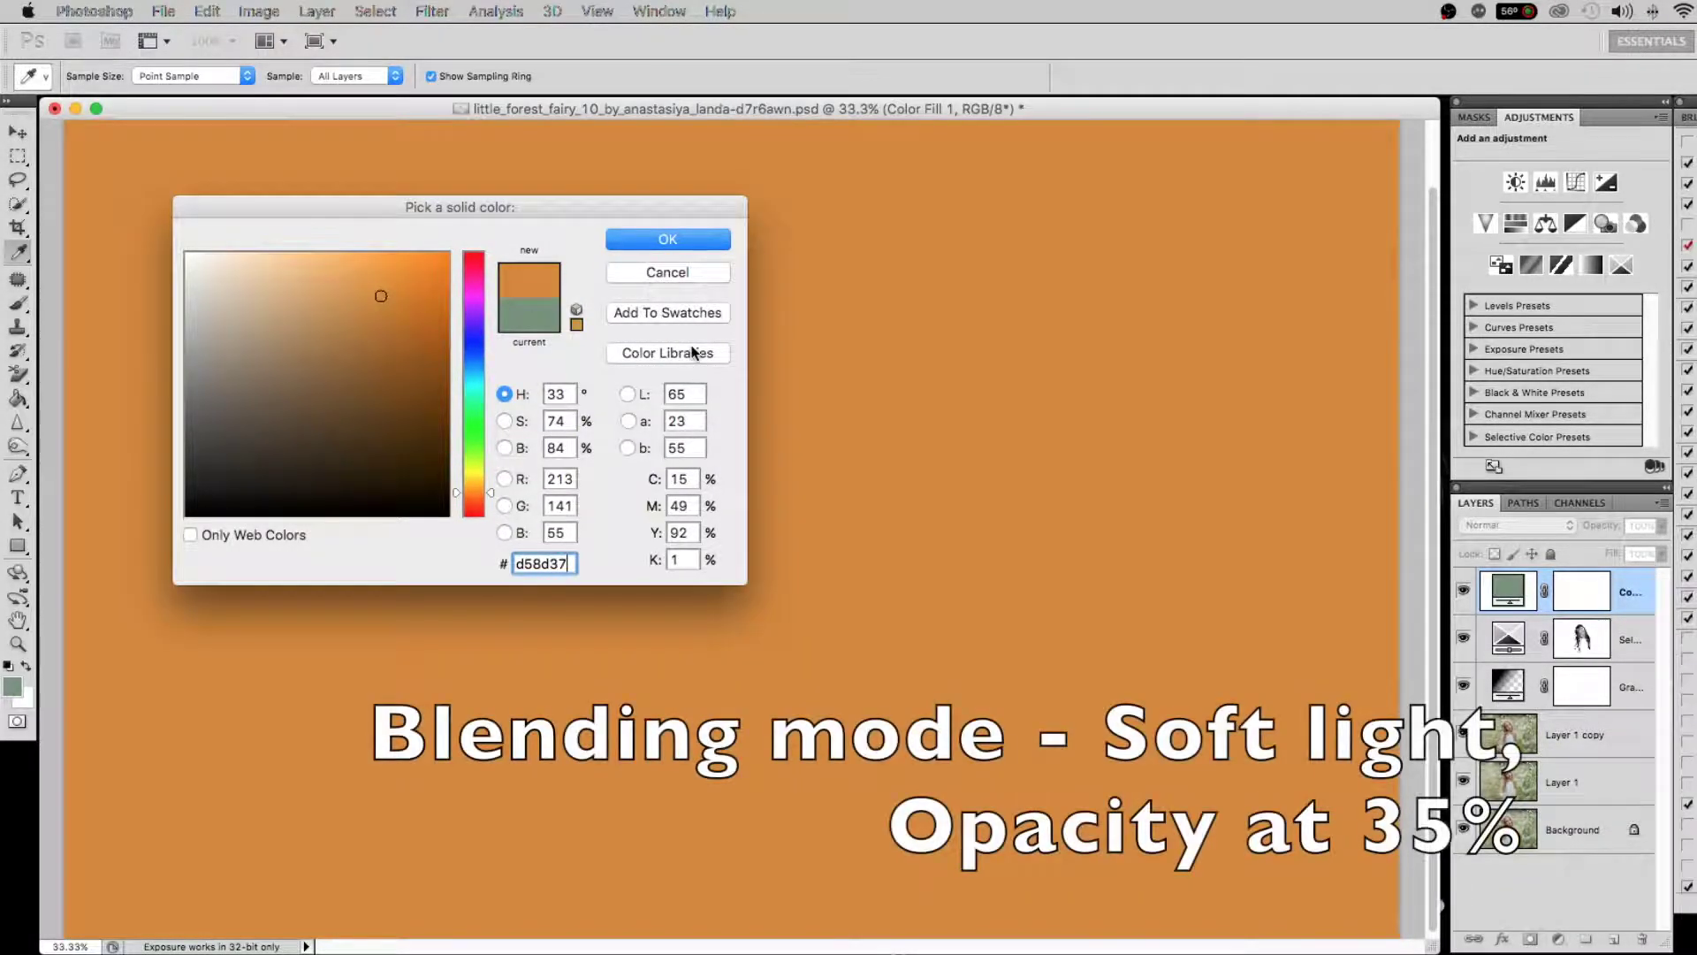
pyautogui.click(673, 237)
# Blend the orange fill layer in Soft Light at 40% opacity
pyautogui.click(1511, 525)
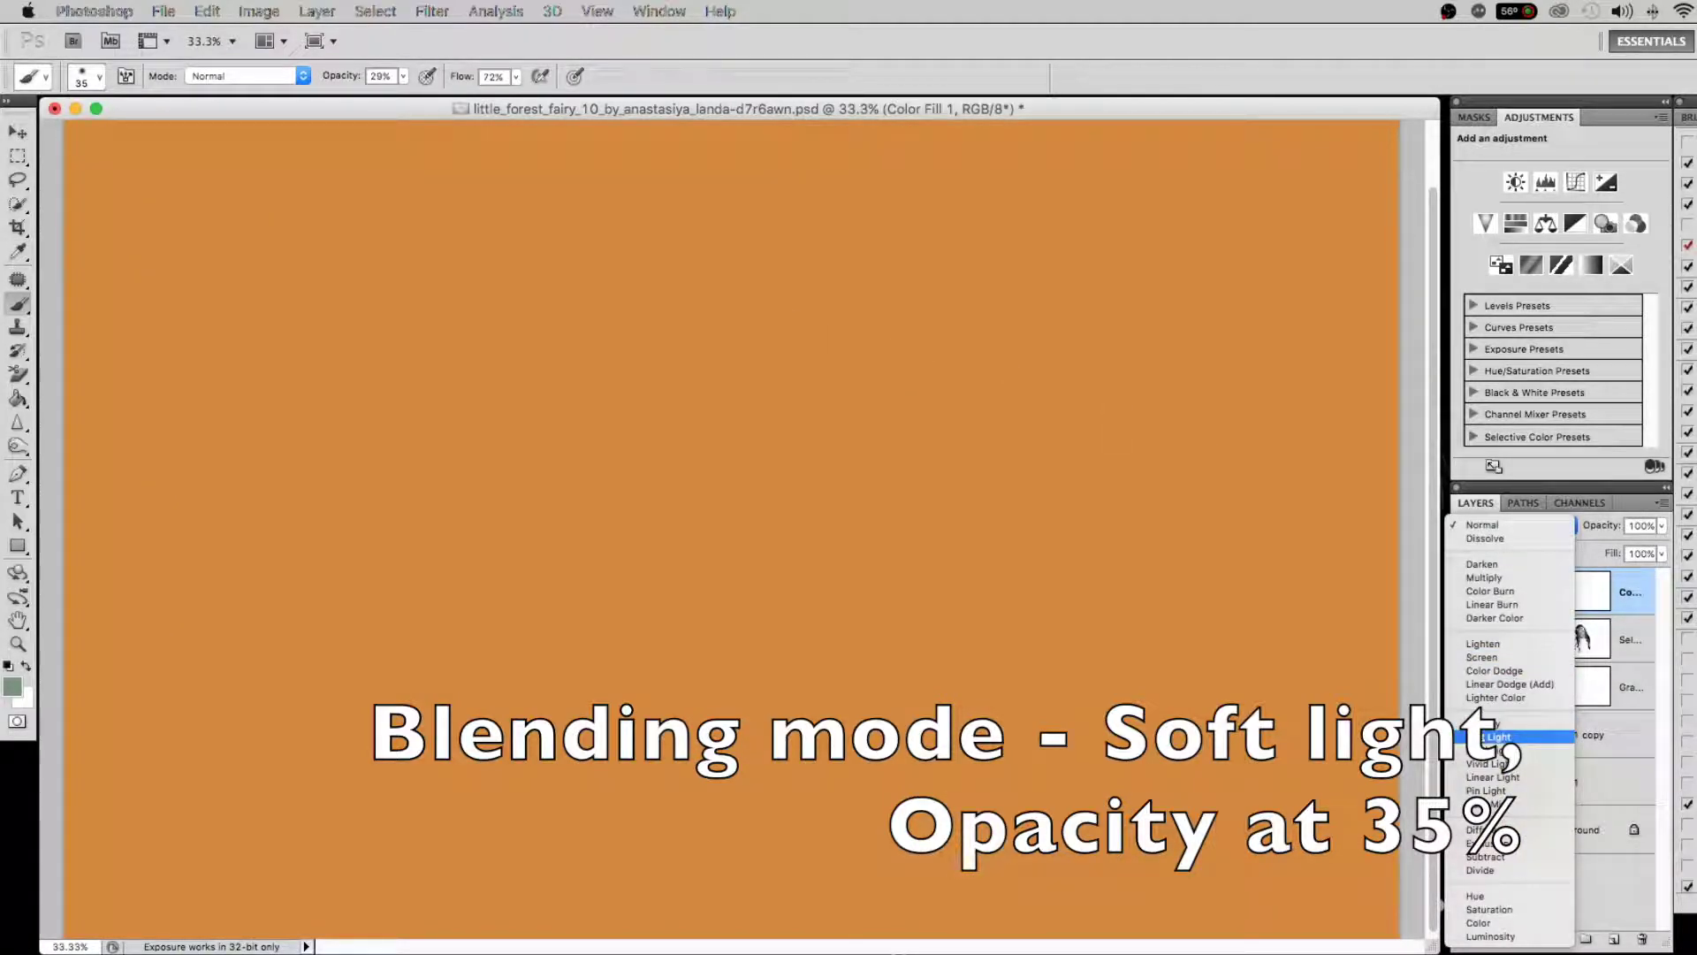
pyautogui.click(1504, 734)
pyautogui.moveTo(1601, 528); pyautogui.dragTo(1581, 528)
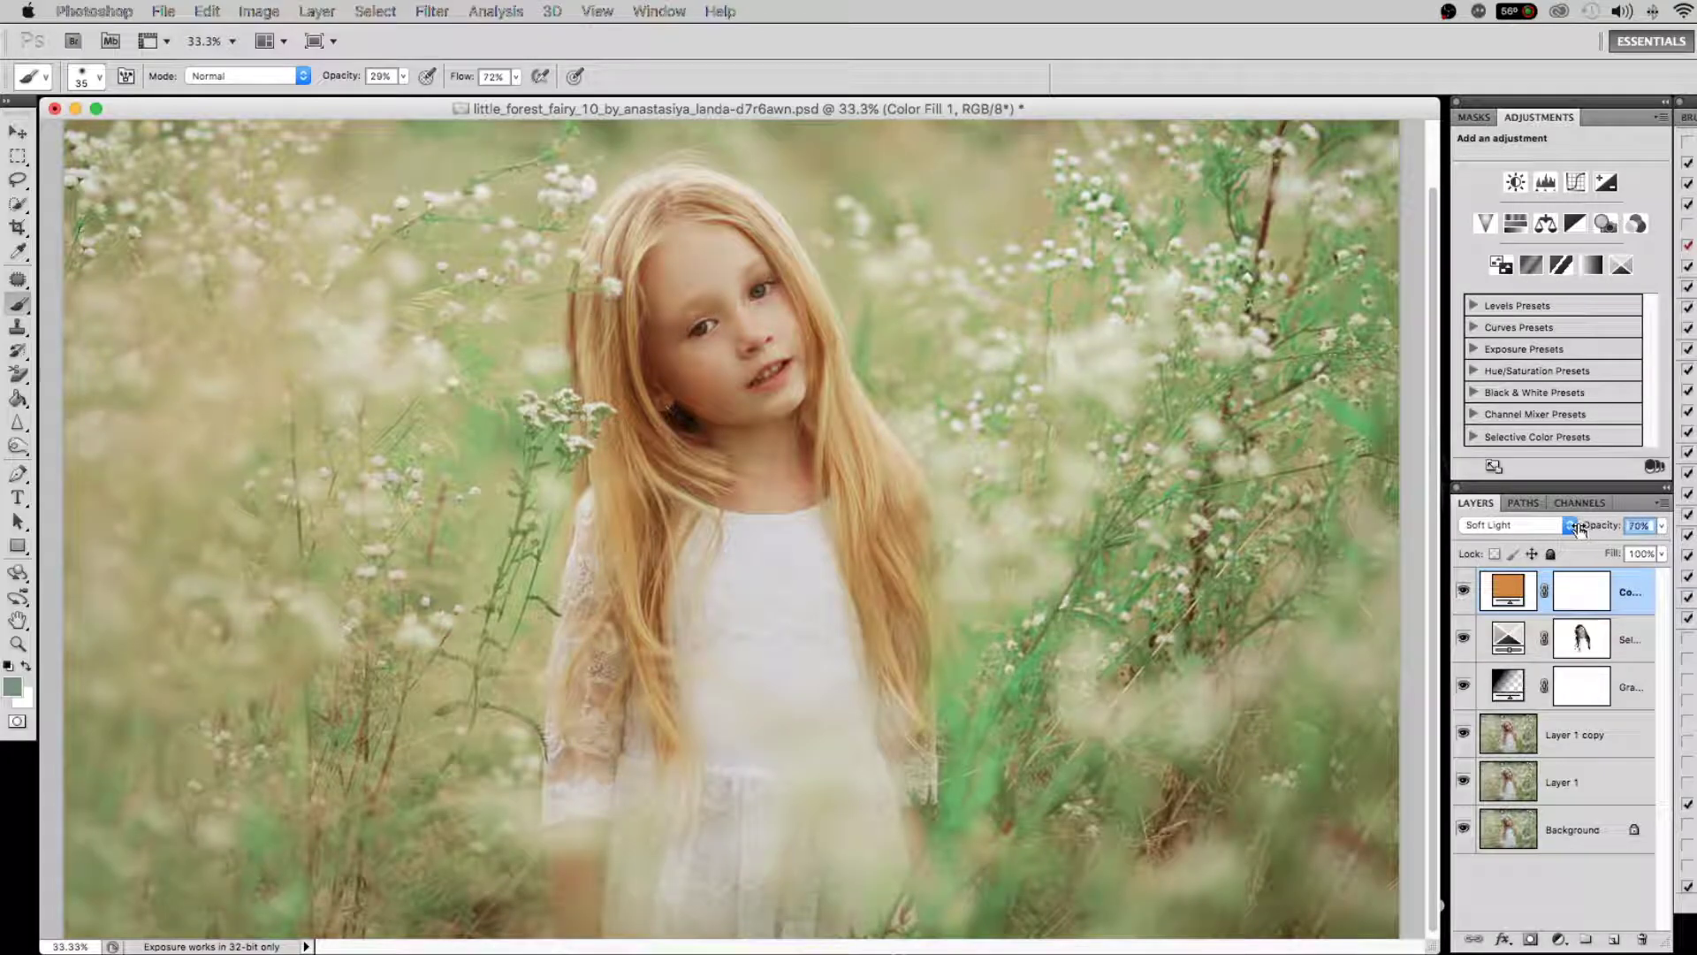
pyautogui.moveTo(1567, 527); pyautogui.dragTo(1546, 529)
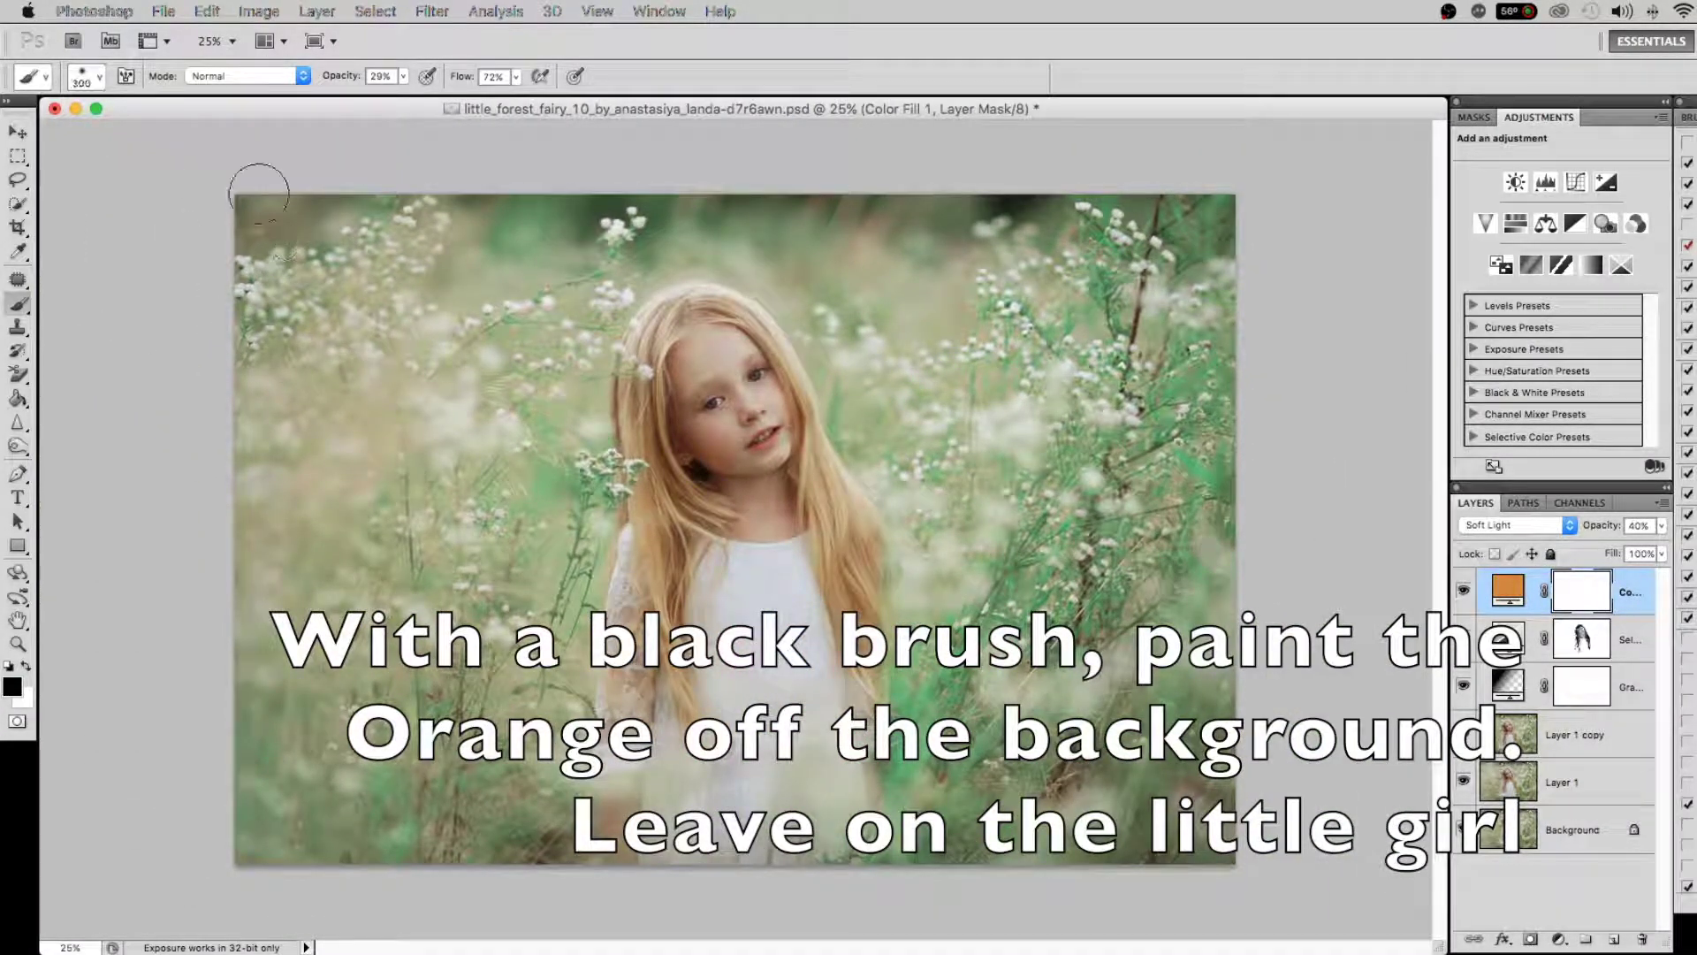
# Paint black on the orange fill's mask over the left and right flower-field background
pyautogui.moveTo(283, 605); pyautogui.dragTo(436, 283)
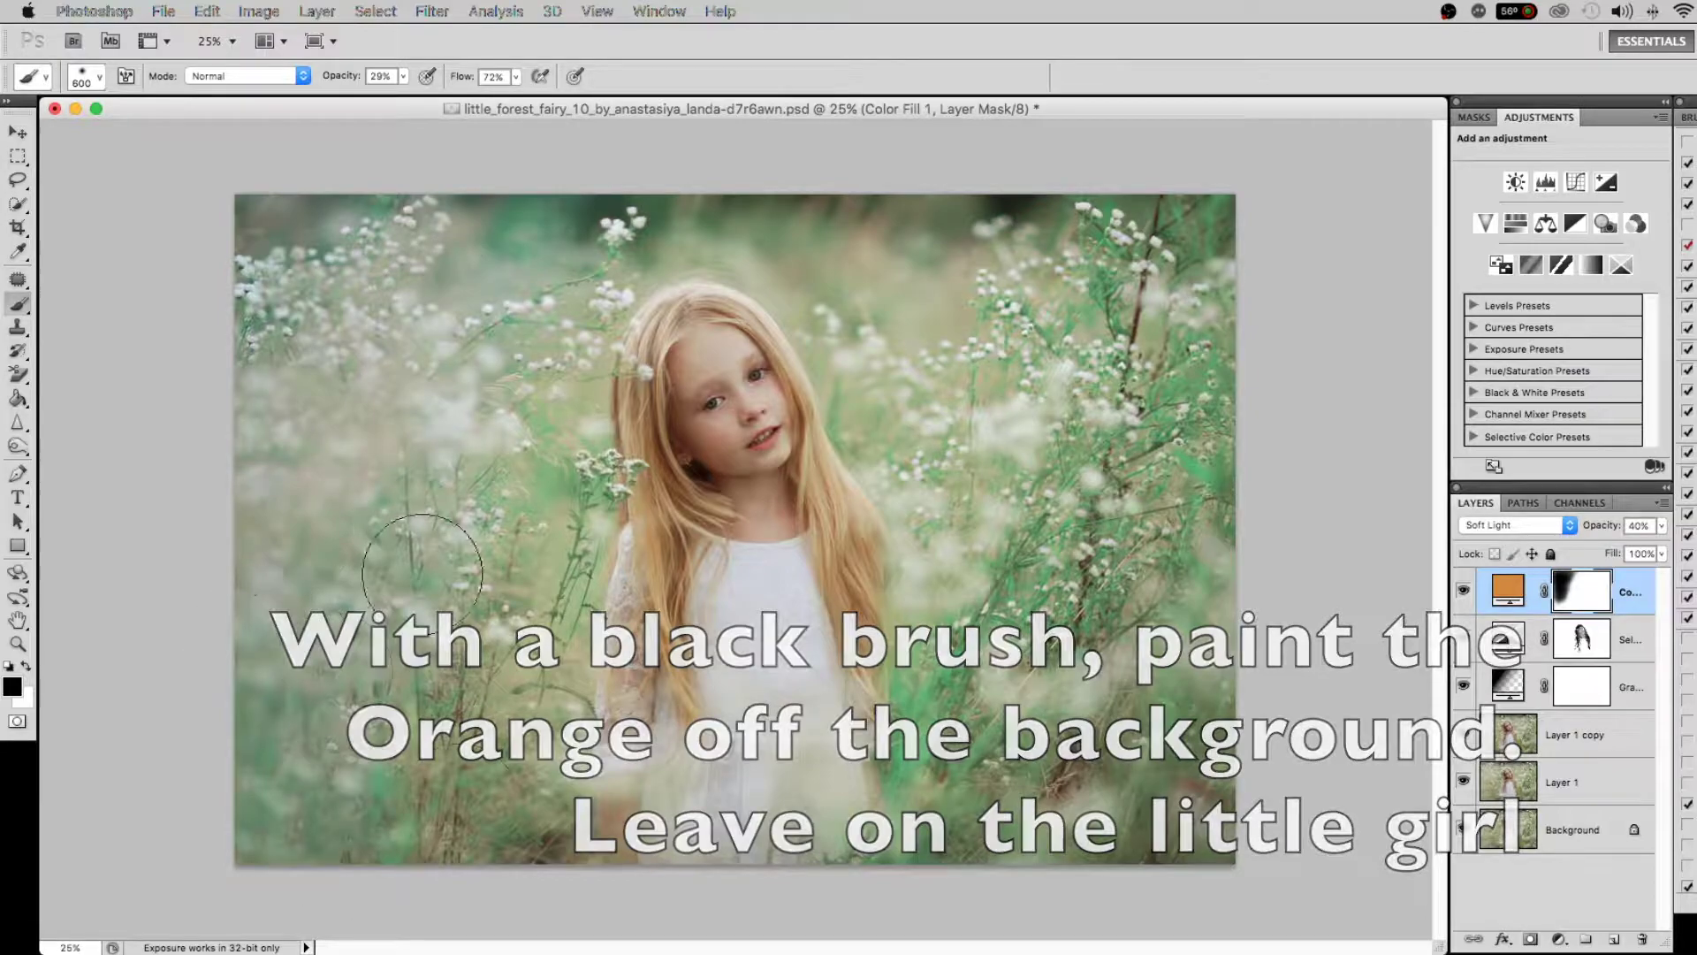
pyautogui.press('[')
pyautogui.press('[')
pyautogui.press('[')
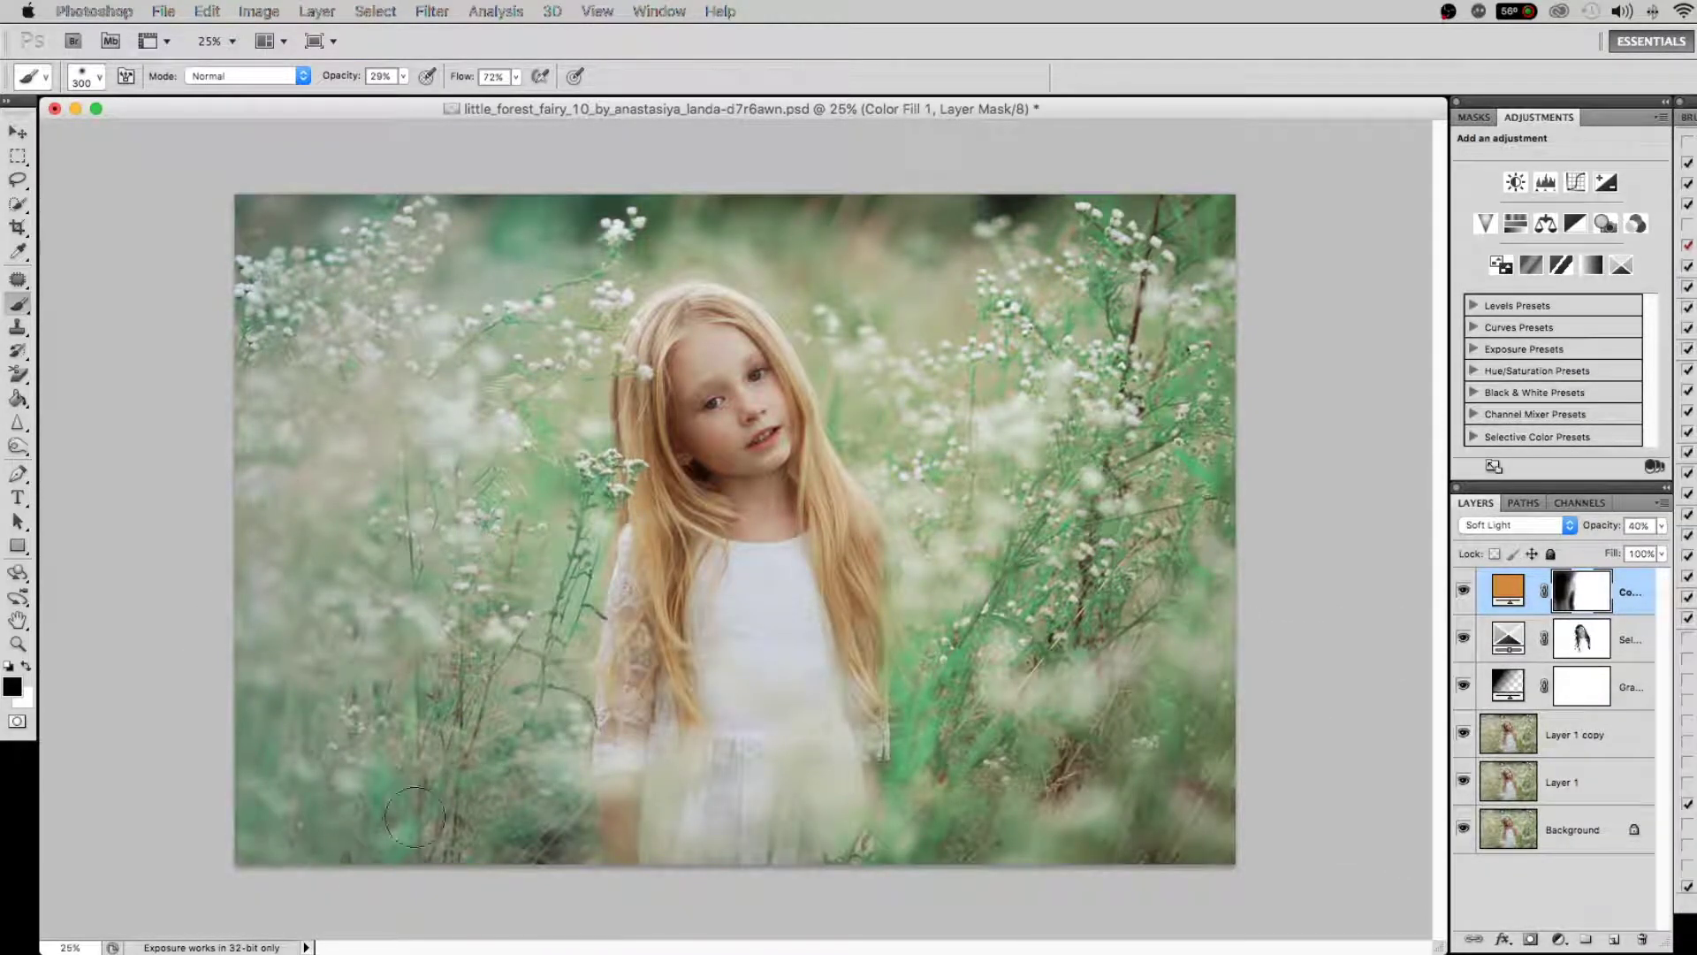
pyautogui.press('[')
pyautogui.press('[')
pyautogui.press('[')
pyautogui.press(']')
pyautogui.press(']')
pyautogui.press(']')
pyautogui.press(']')
pyautogui.press(']')
pyautogui.moveTo(1127, 475); pyautogui.dragTo(1060, 721)
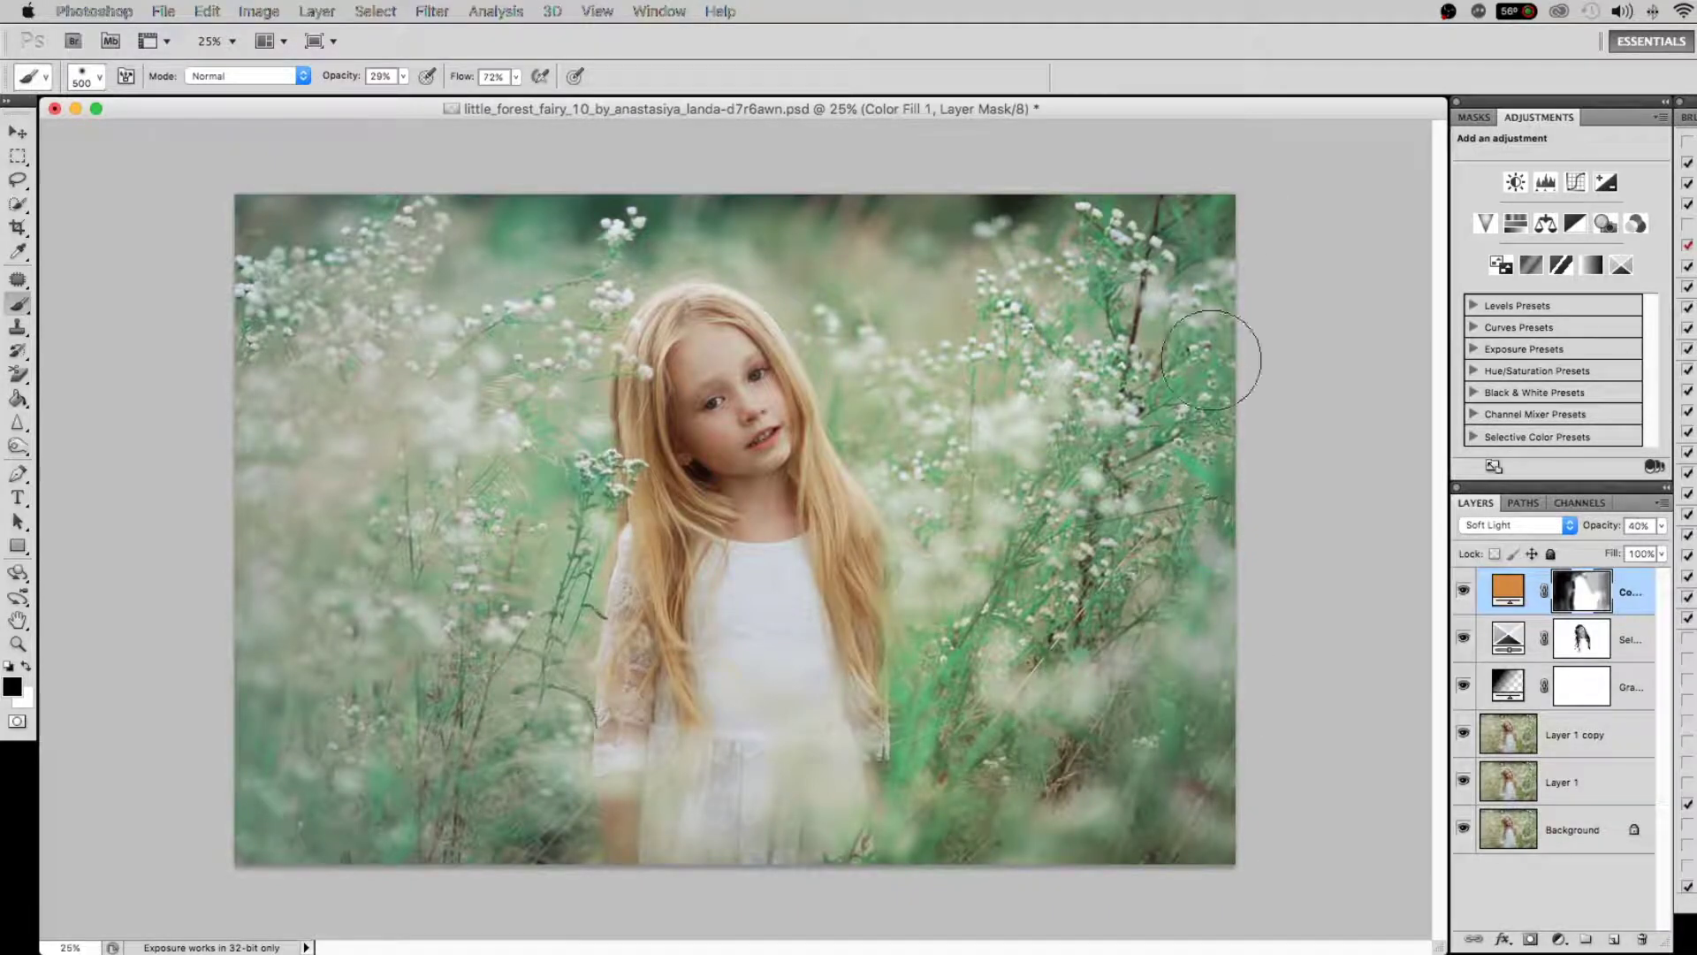
pyautogui.press('[')
pyautogui.press('[')
pyautogui.press('[')
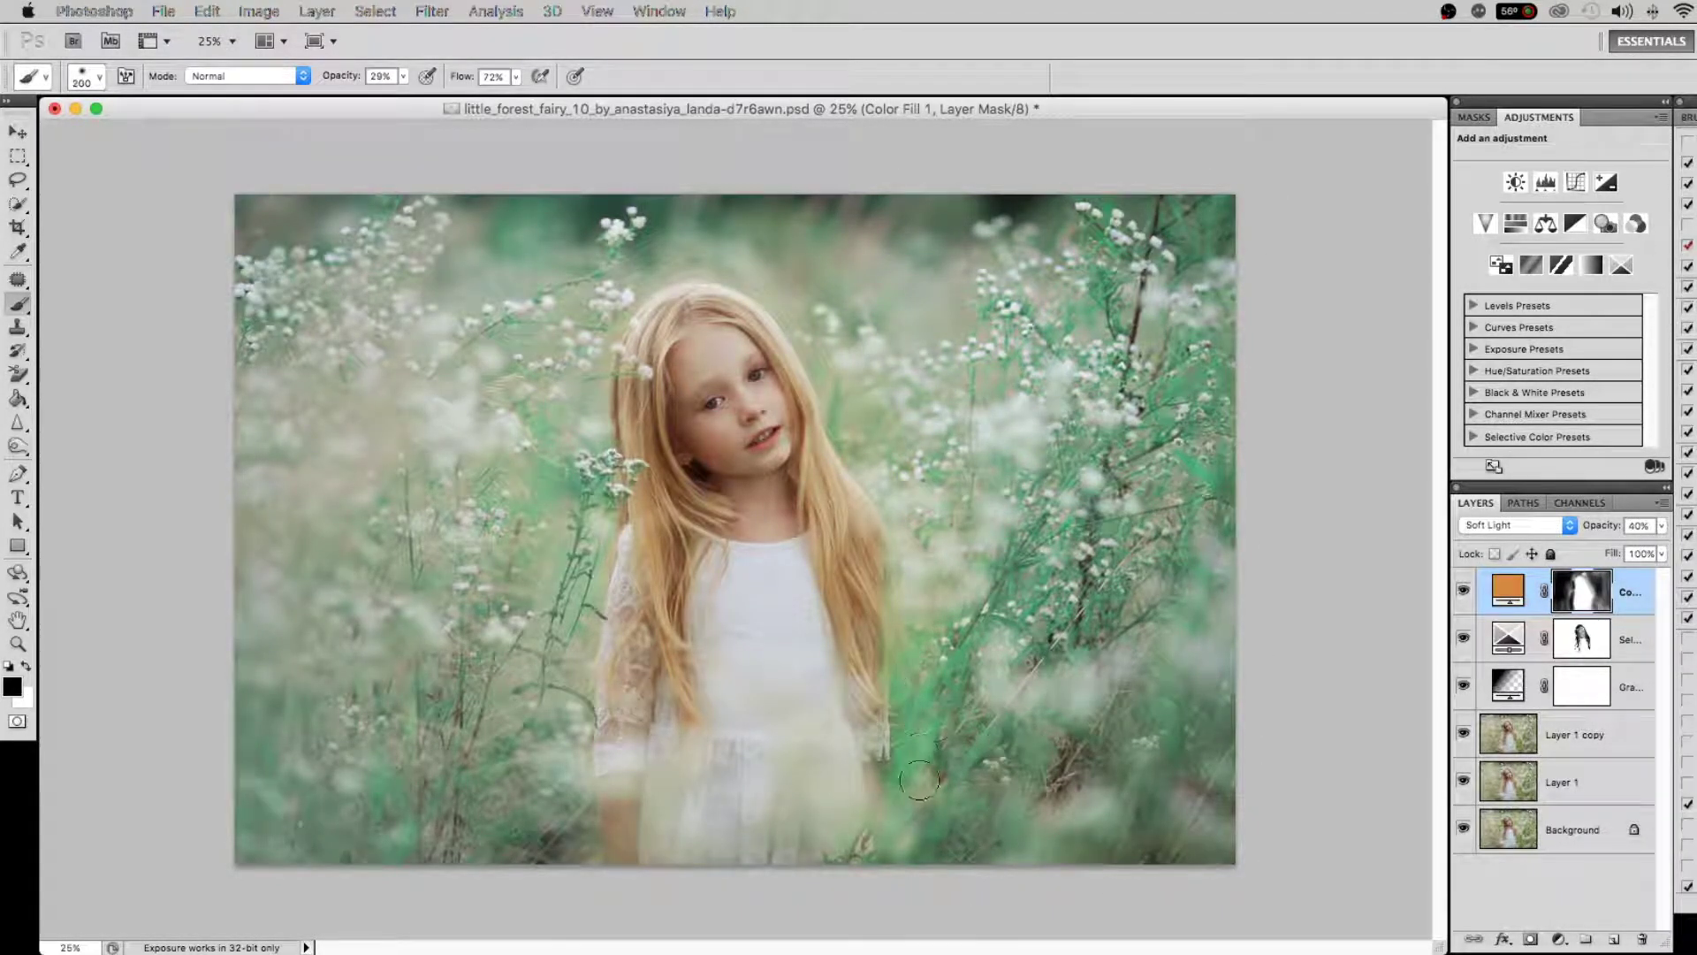
pyautogui.press(']')
pyautogui.press(']')
pyautogui.press(']')
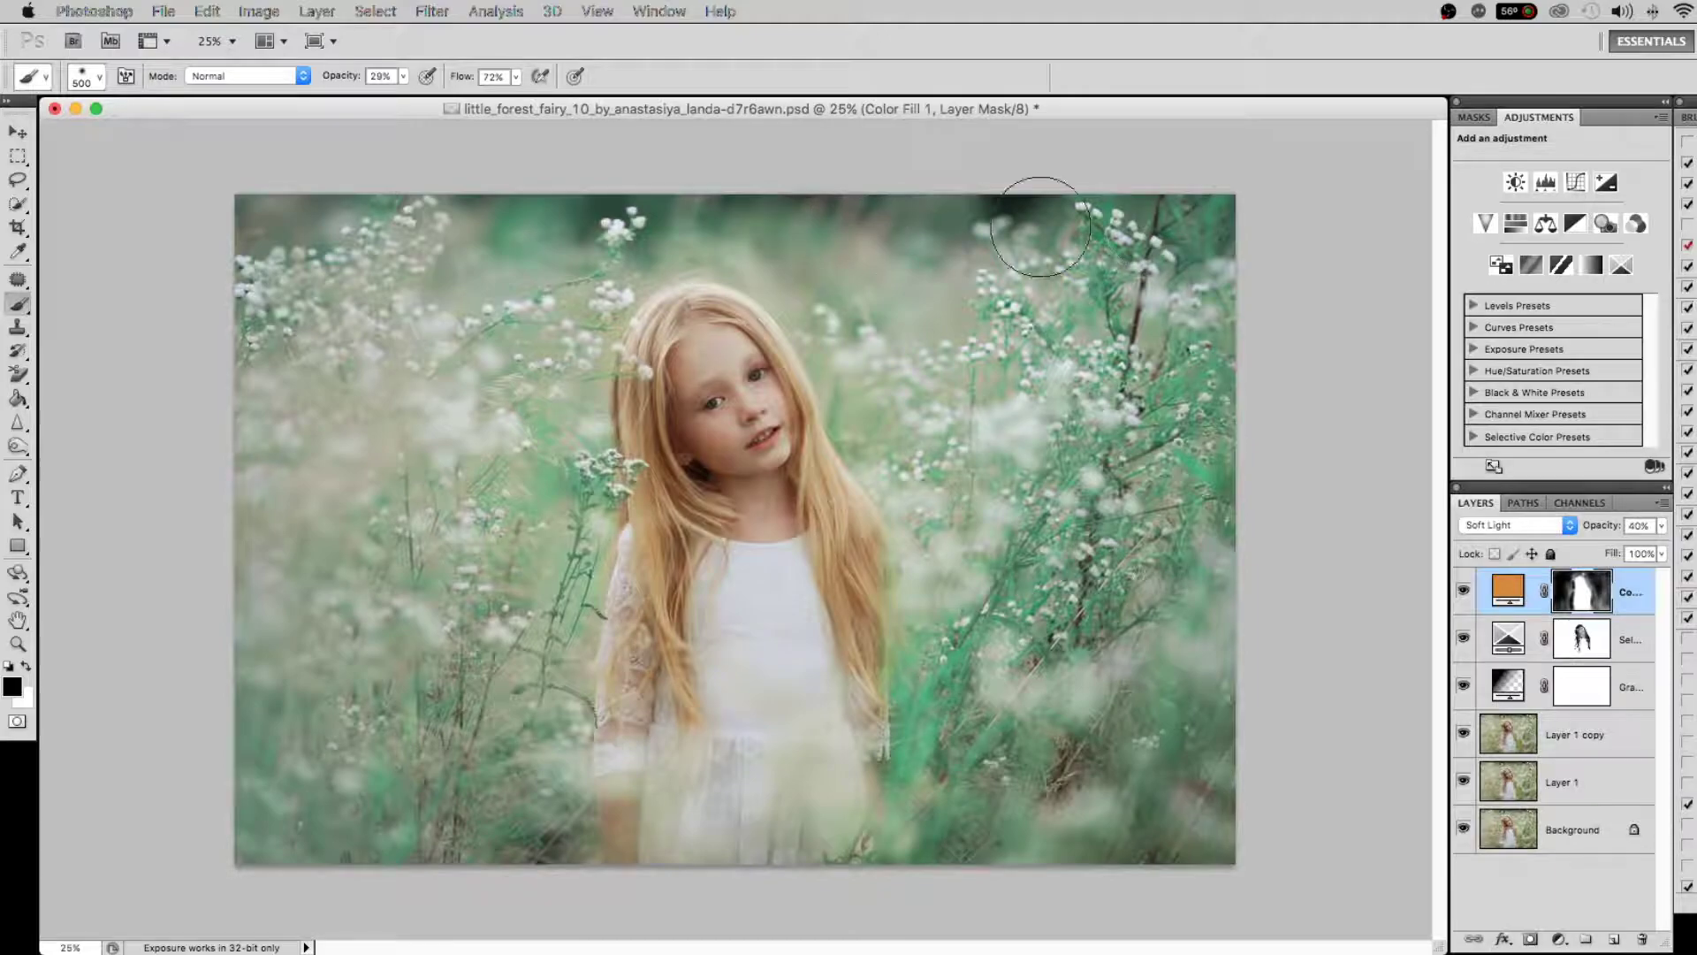
pyautogui.press('[')
pyautogui.press('[')
pyautogui.press('[')
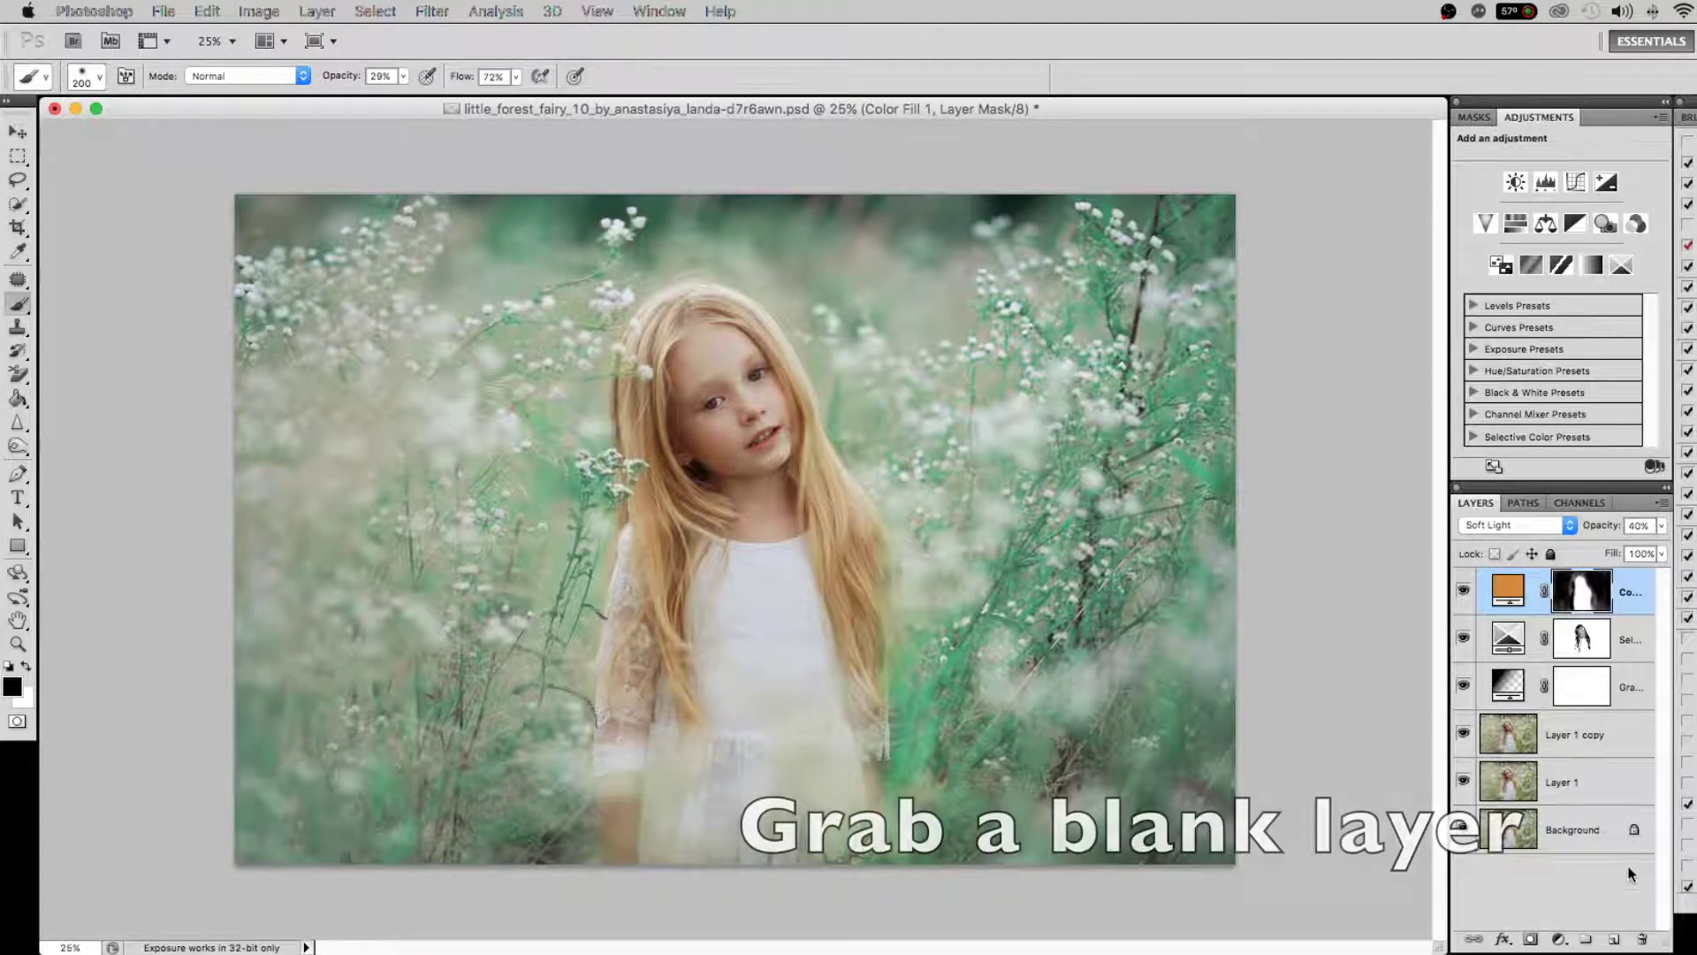
pyautogui.click(1612, 937)
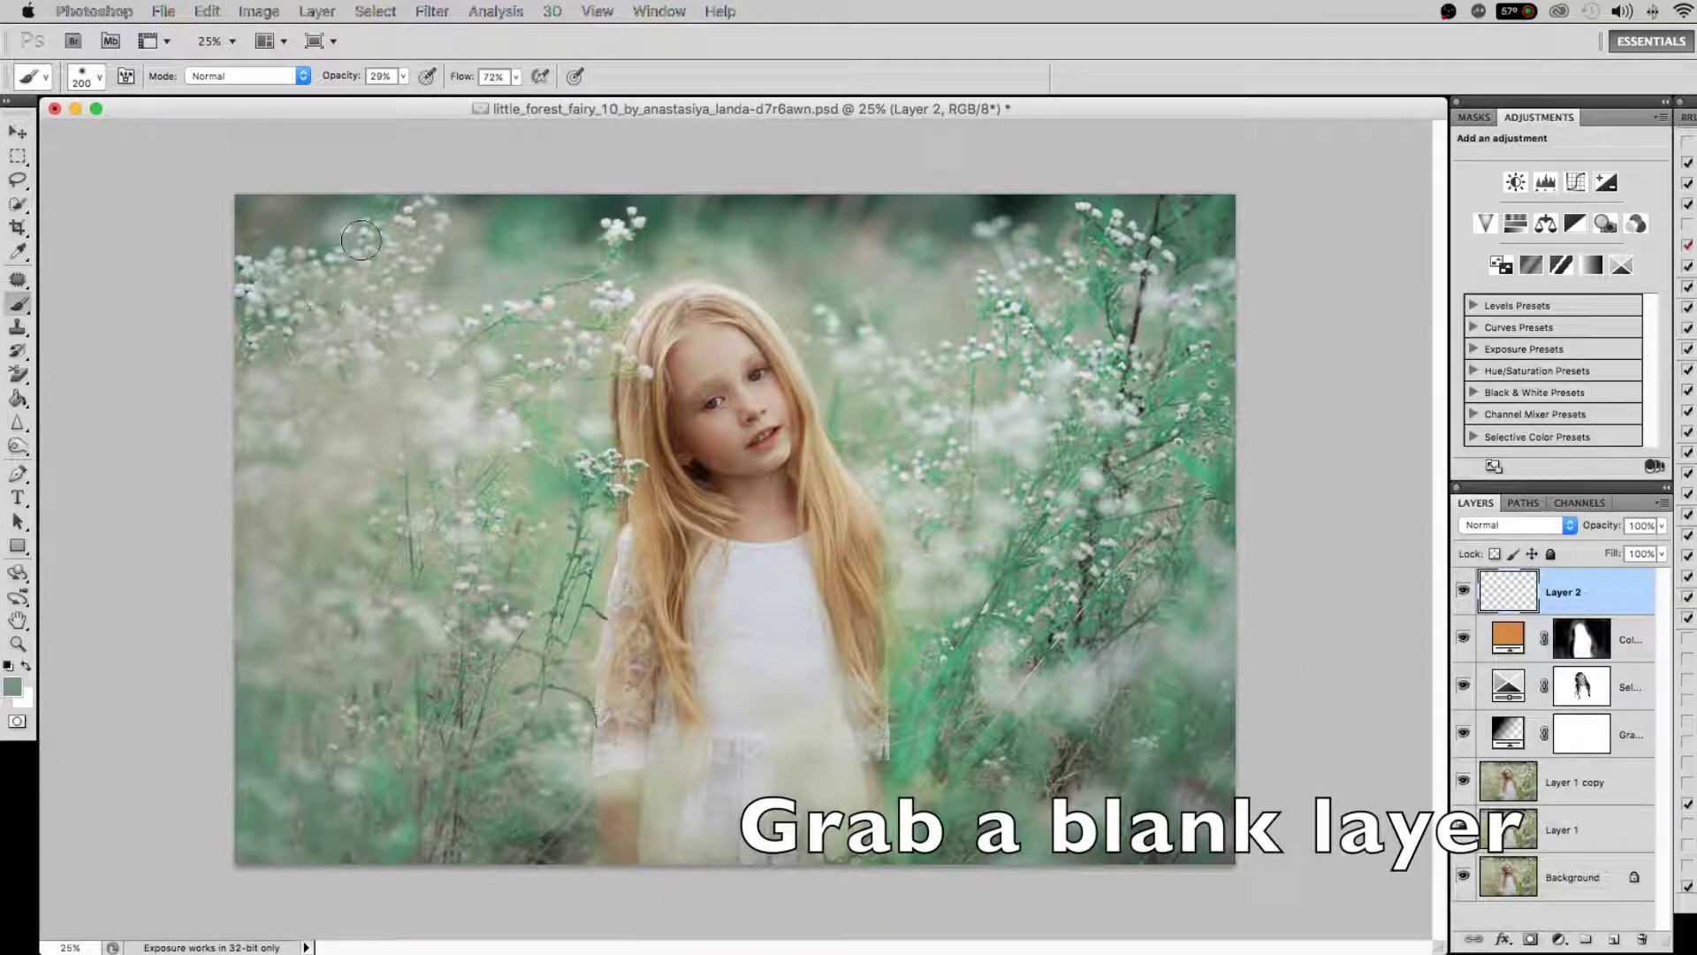
# Brush grey-green #7d9781 over the dark patches along the photo's top edge
pyautogui.click(12, 687)
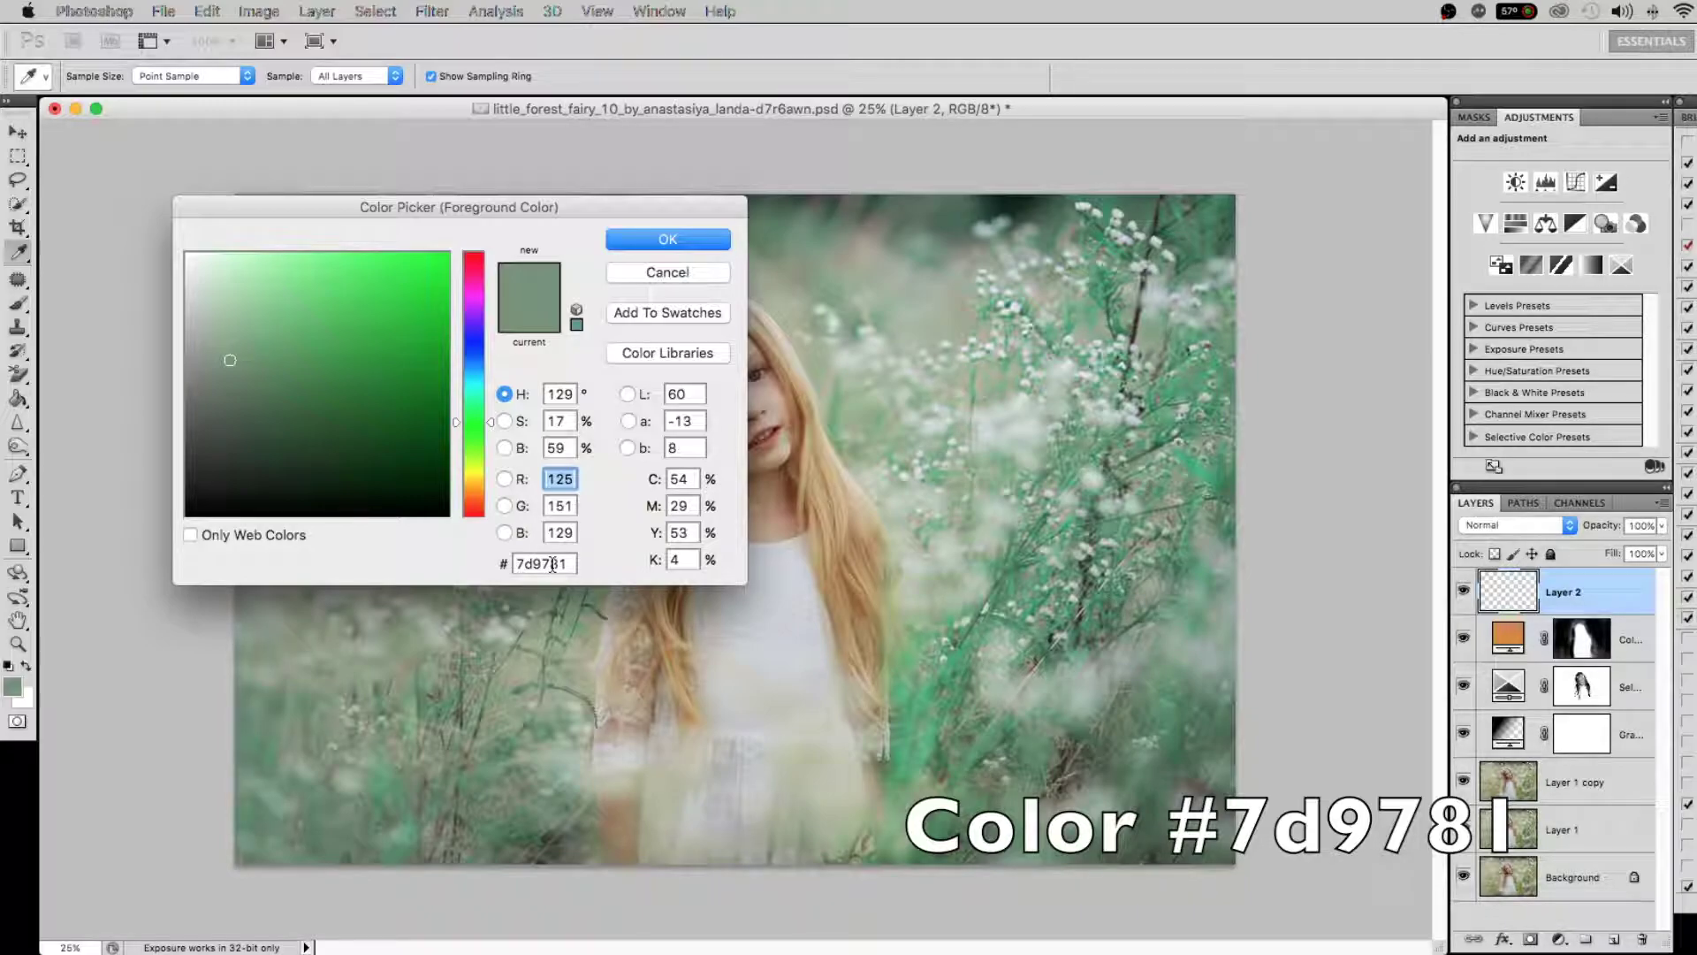
pyautogui.click(703, 240)
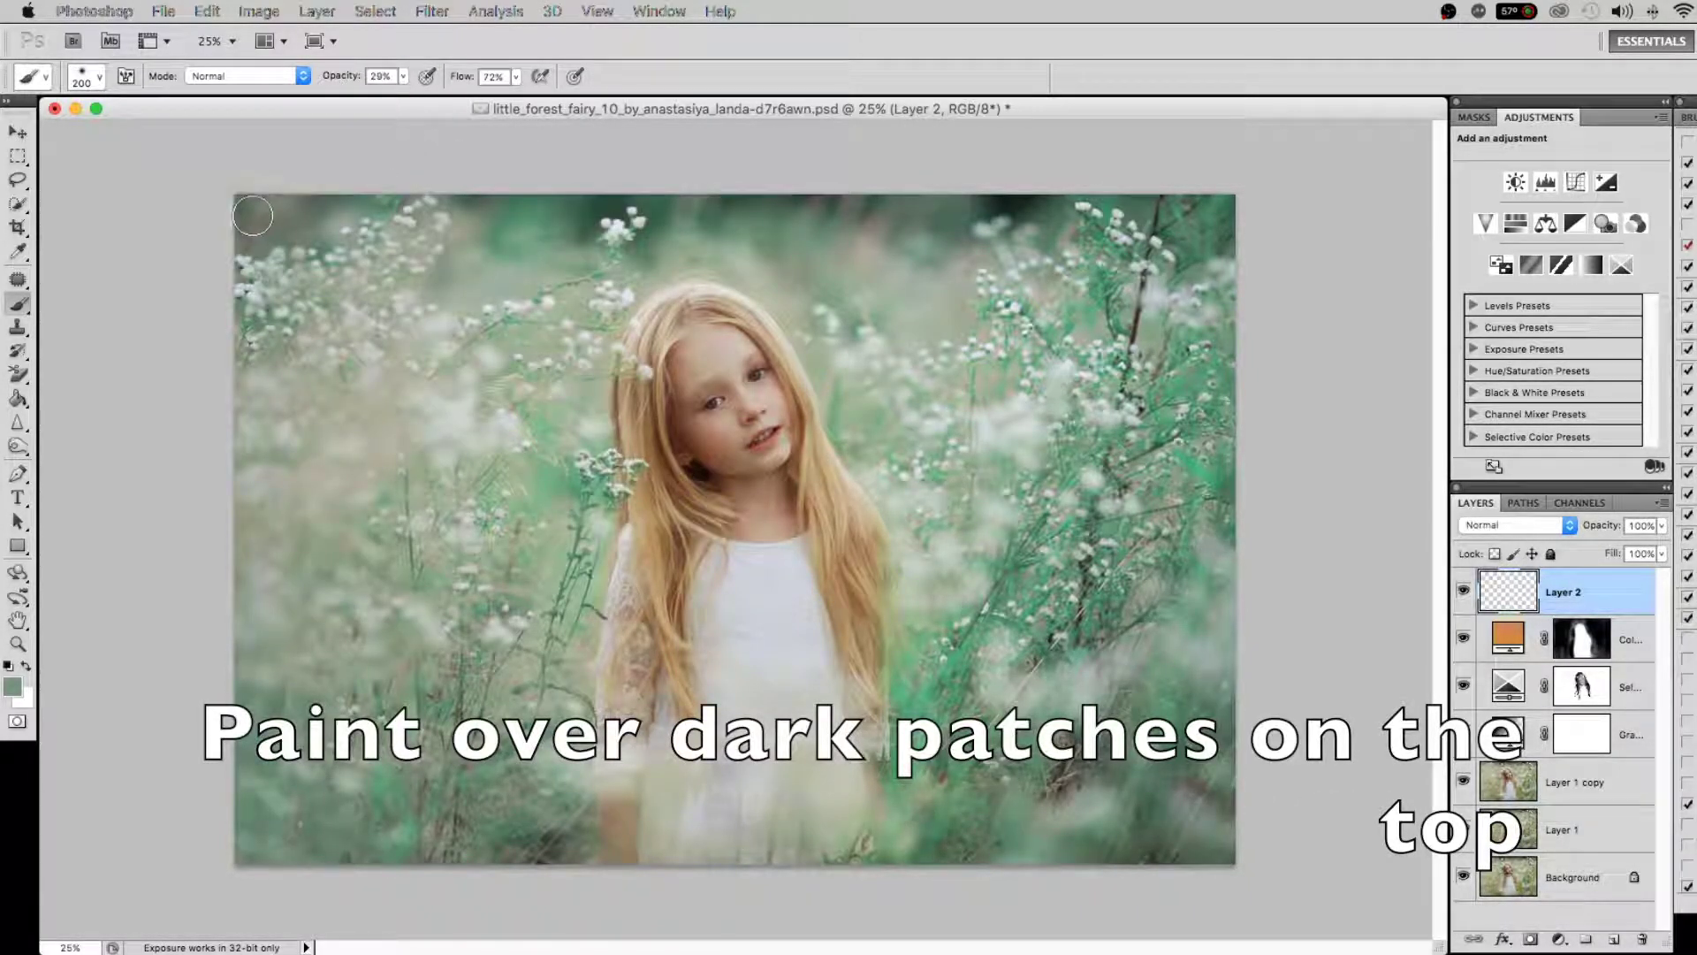
pyautogui.moveTo(253, 216)
pyautogui.mouseDown()
pyautogui.moveTo(312, 226)
pyautogui.moveTo(246, 240)
pyautogui.mouseUp()
pyautogui.moveTo(386, 202); pyautogui.dragTo(497, 183)
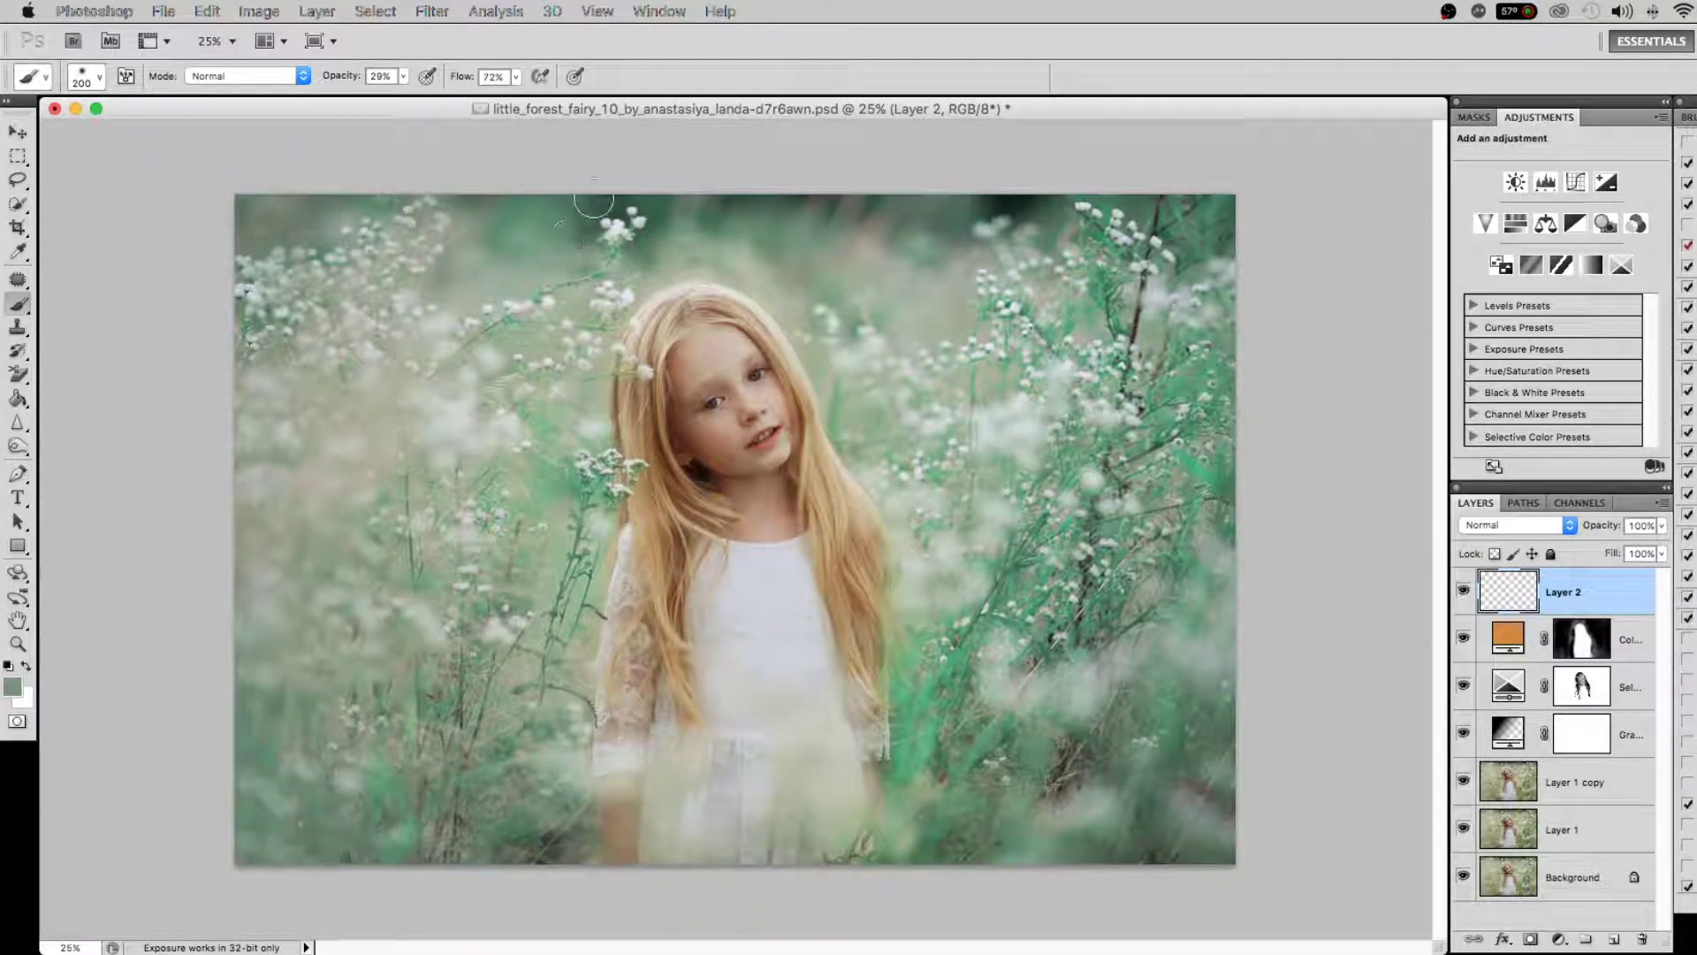
pyautogui.press(']')
pyautogui.press(']')
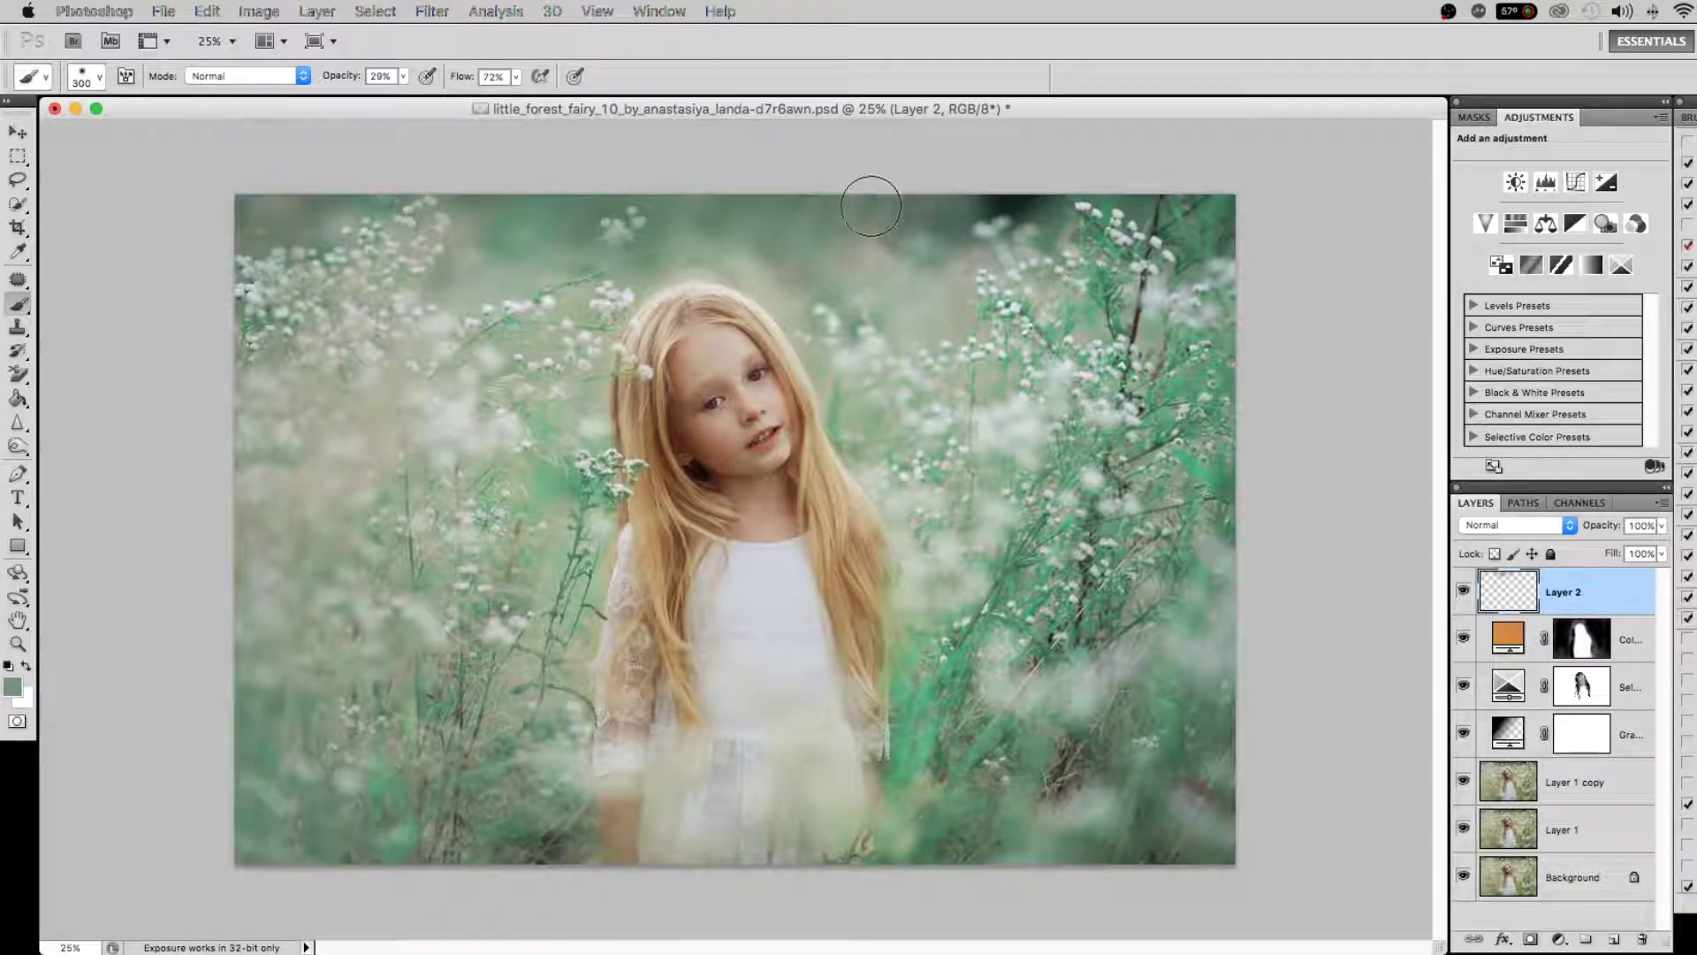
pyautogui.moveTo(851, 160)
pyautogui.mouseDown()
pyautogui.moveTo(1005, 192)
pyautogui.moveTo(920, 246)
pyautogui.moveTo(1022, 189)
pyautogui.moveTo(1098, 189)
pyautogui.moveTo(1193, 228)
pyautogui.mouseUp()
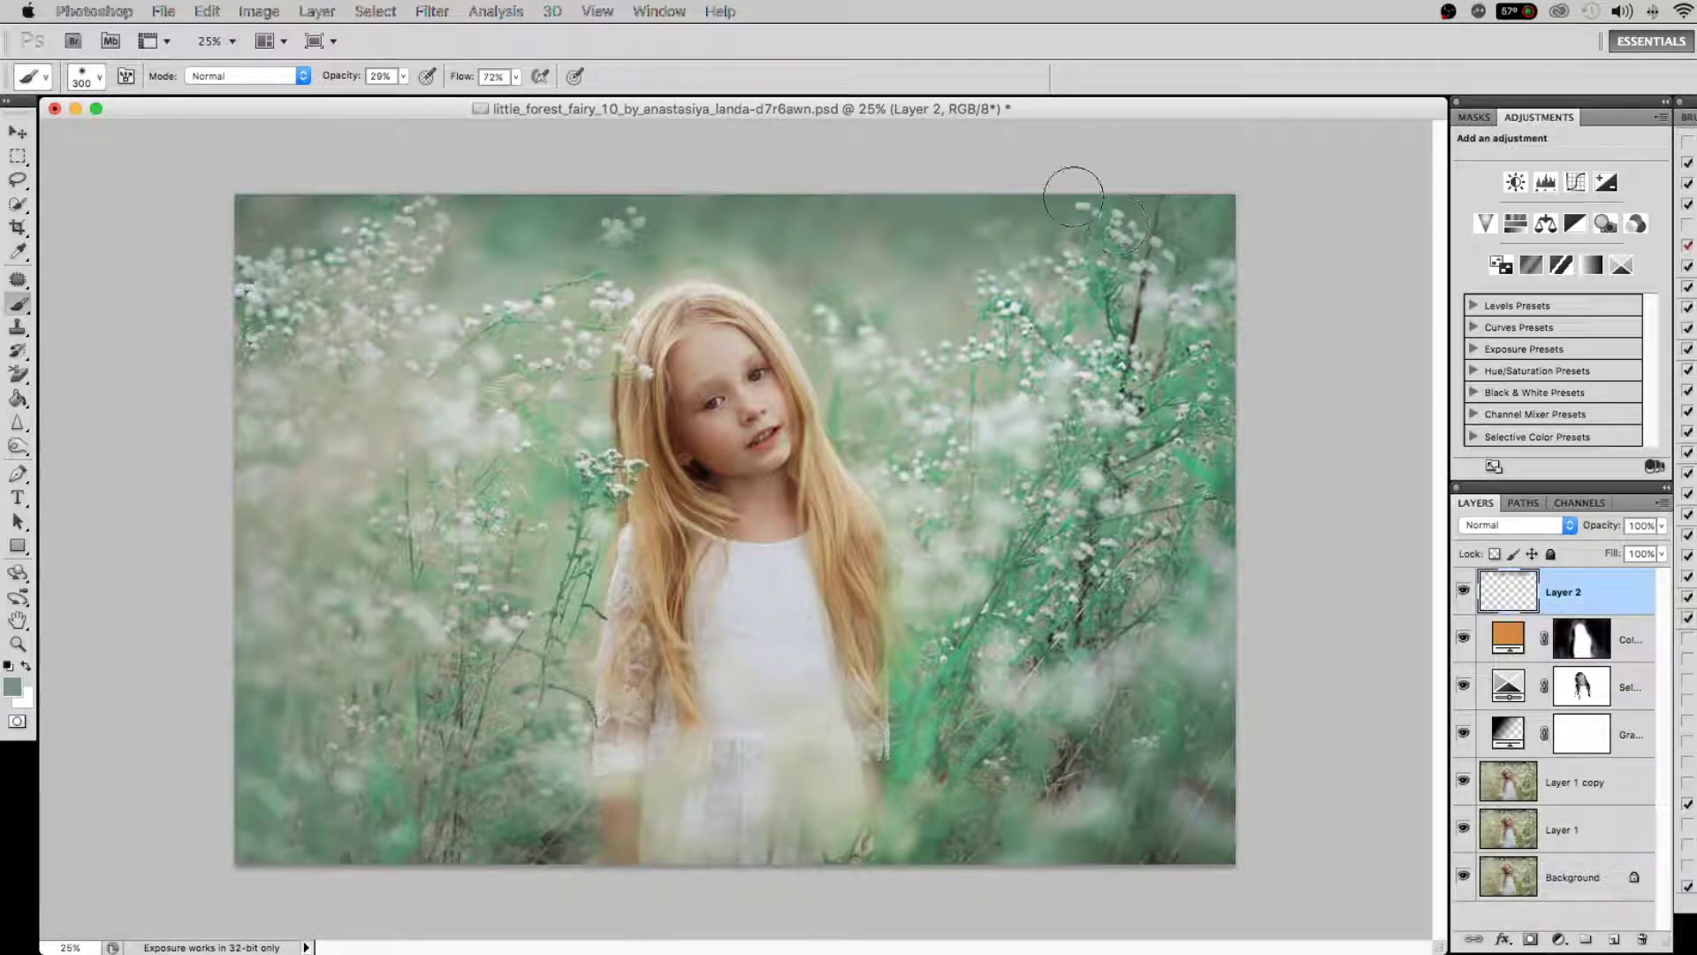
pyautogui.moveTo(350, 221)
pyautogui.mouseDown()
pyautogui.moveTo(220, 363)
pyautogui.moveTo(366, 192)
pyautogui.mouseUp()
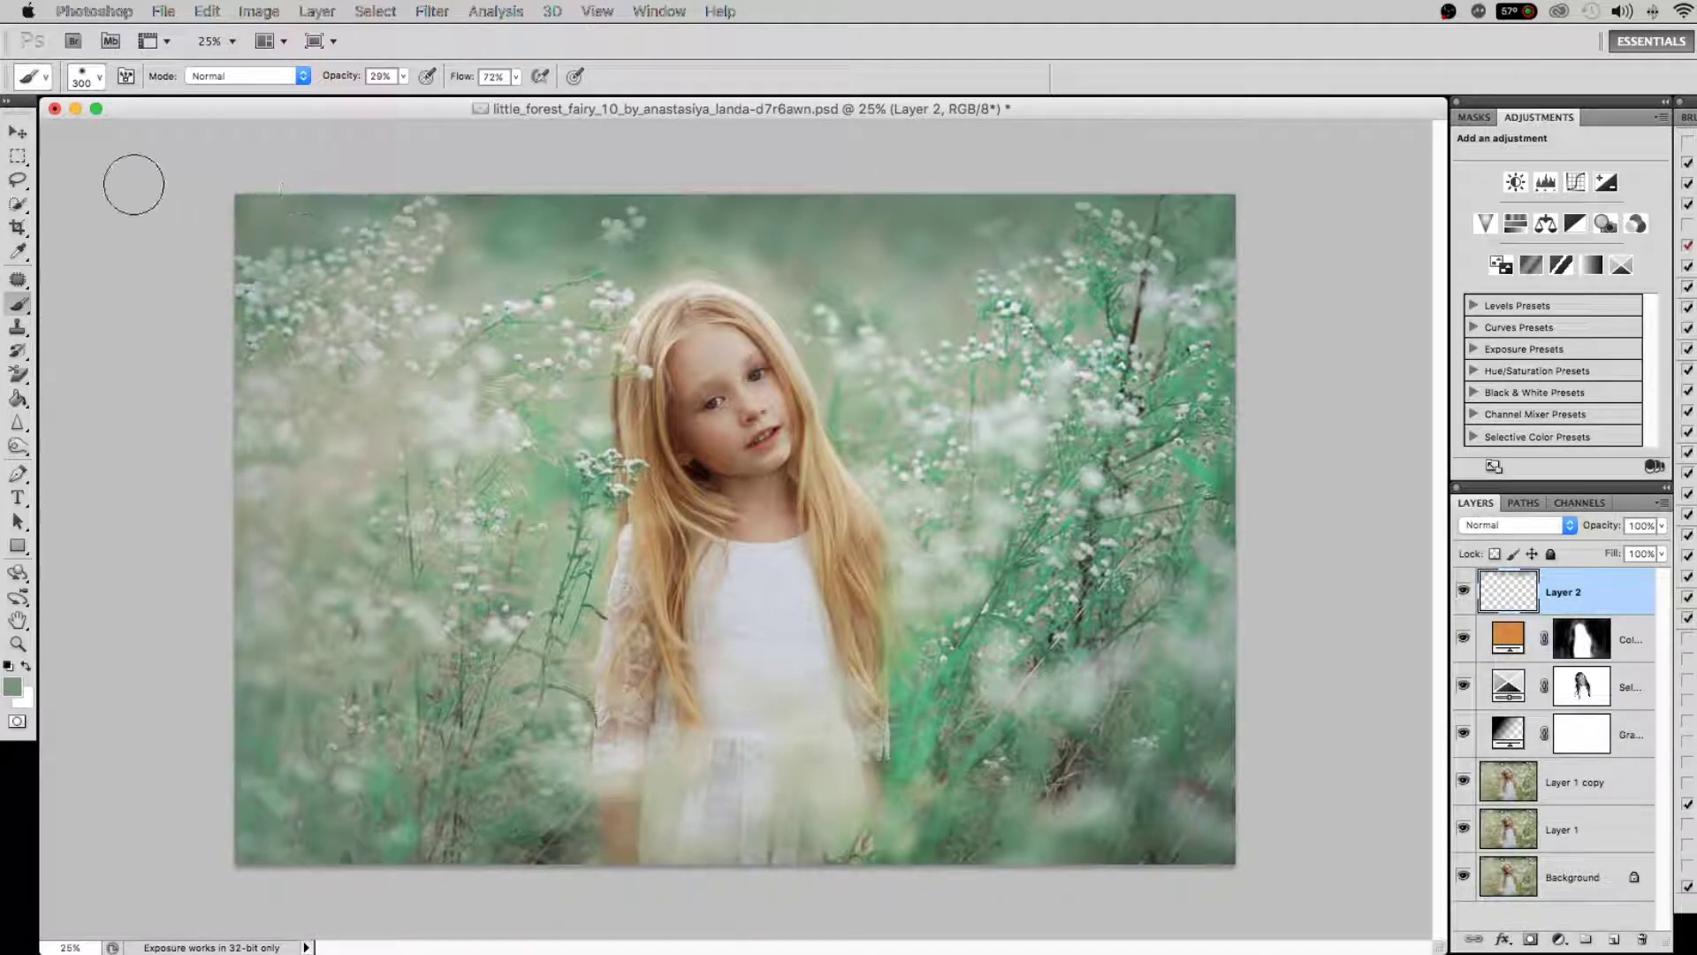
# Add a gradient fill using a pale pink #fbdff9-to-transparent gradient
pyautogui.click(1559, 939)
pyautogui.click(1575, 582)
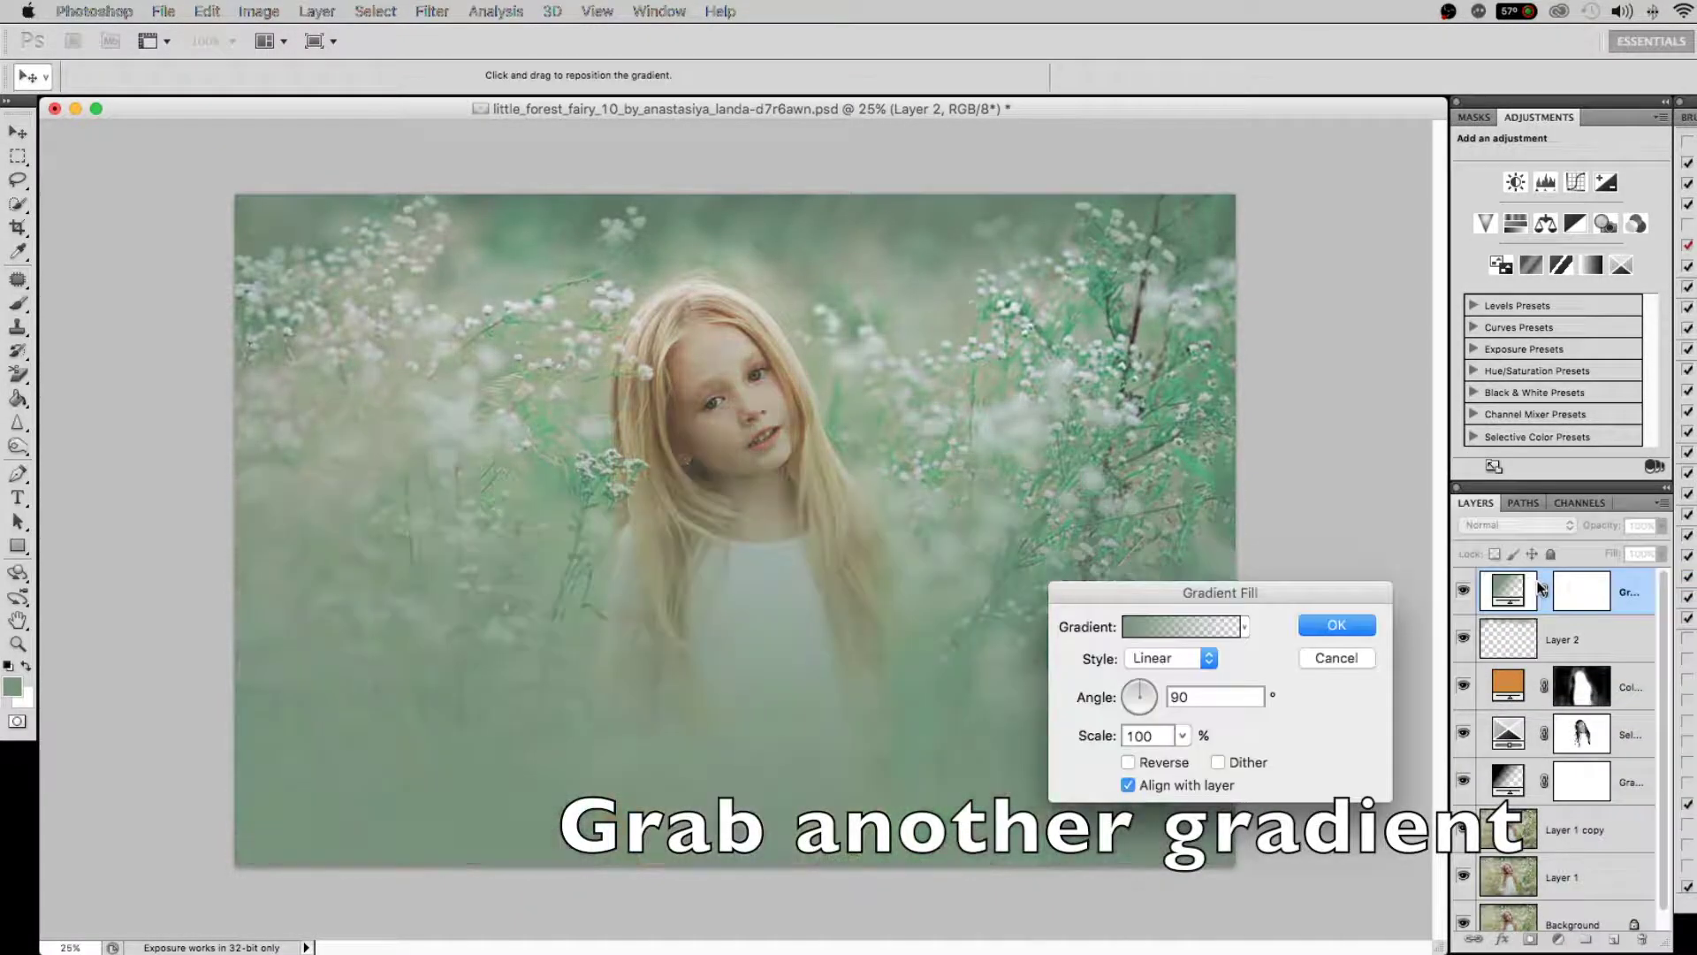
pyautogui.click(1138, 627)
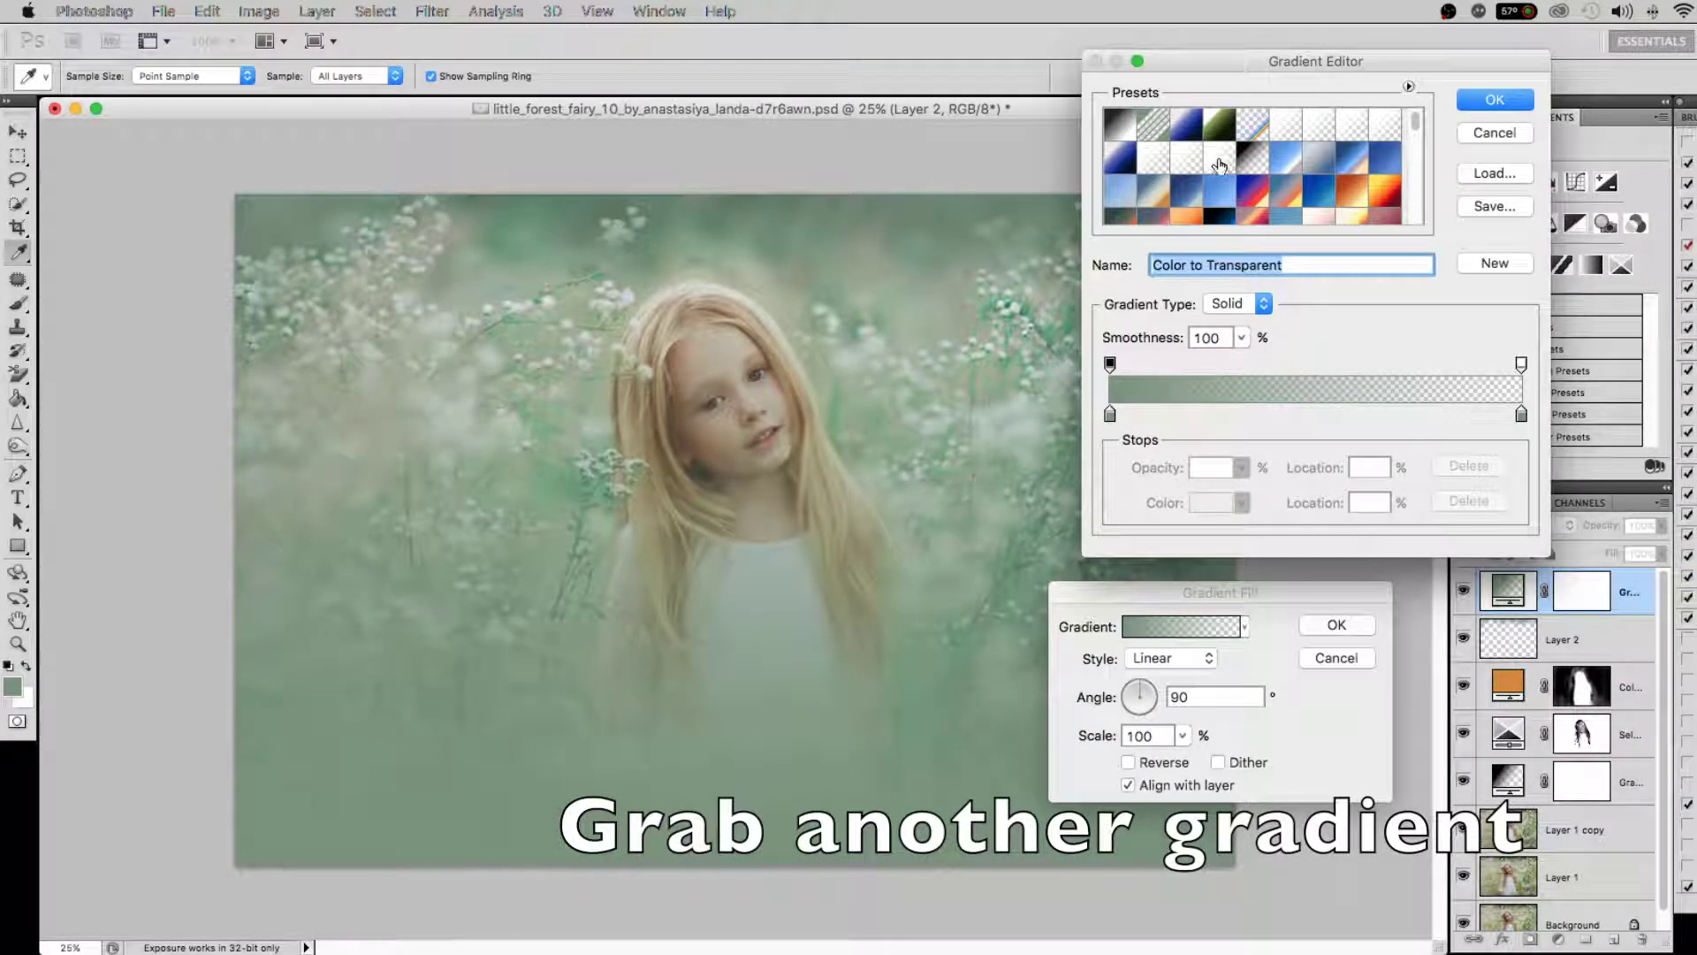
pyautogui.click(1219, 157)
pyautogui.click(1110, 414)
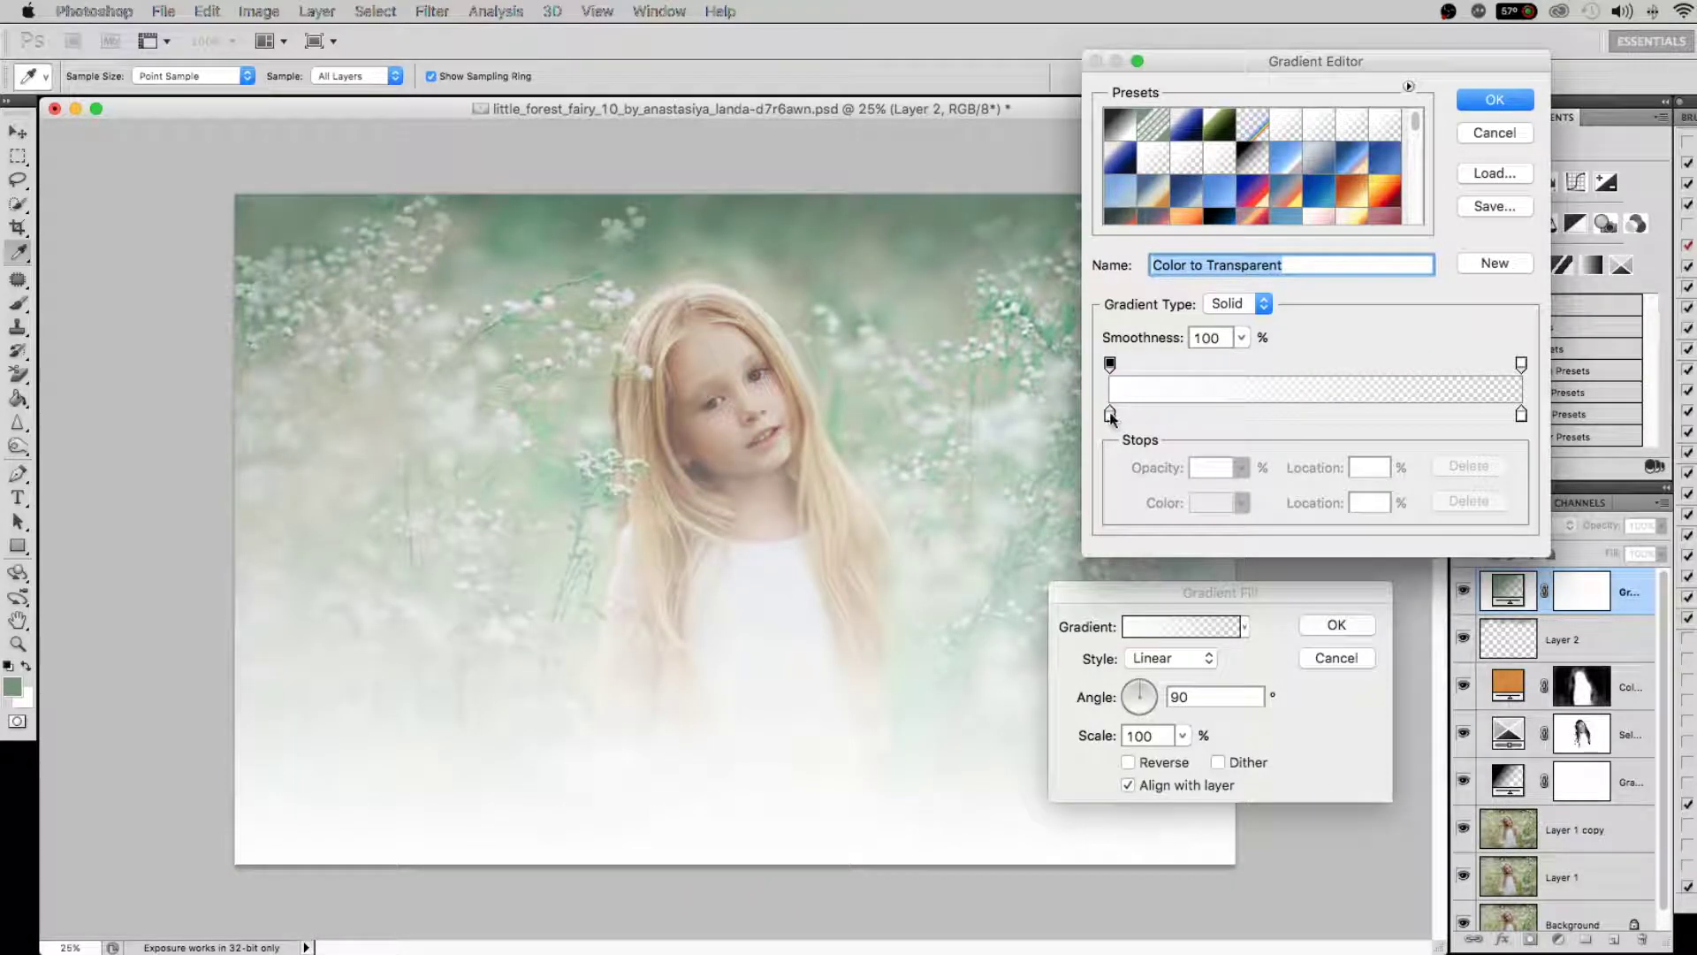
pyautogui.click(1215, 504)
pyautogui.click(531, 562)
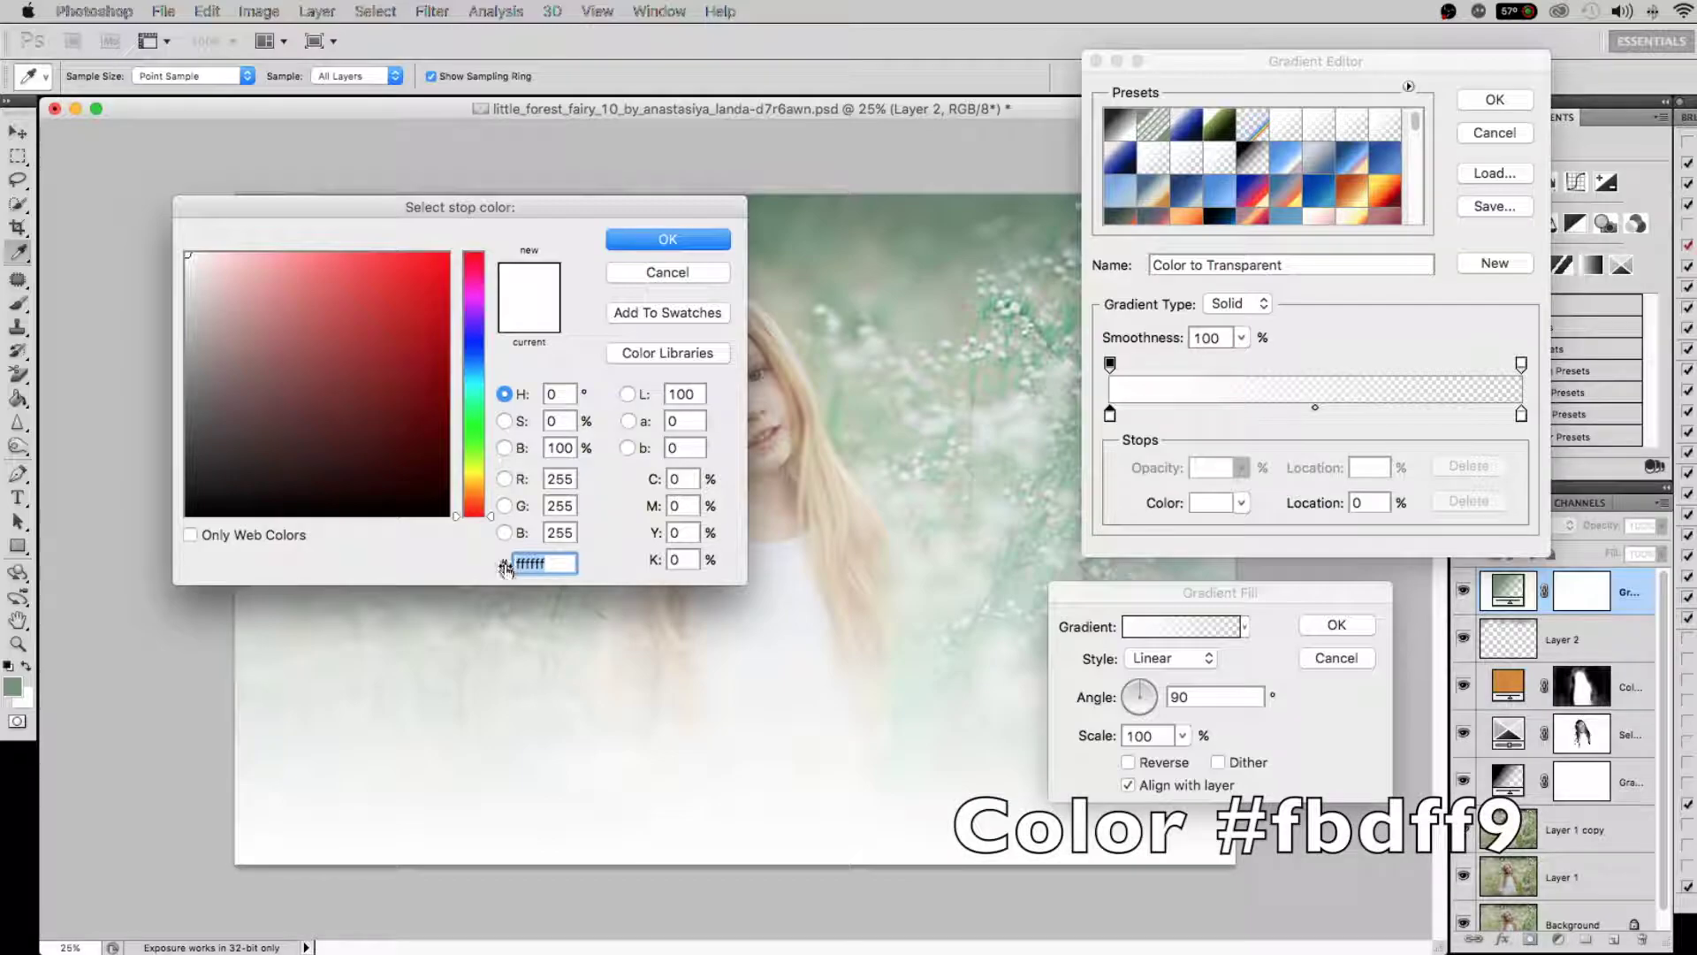
pyautogui.write('f')
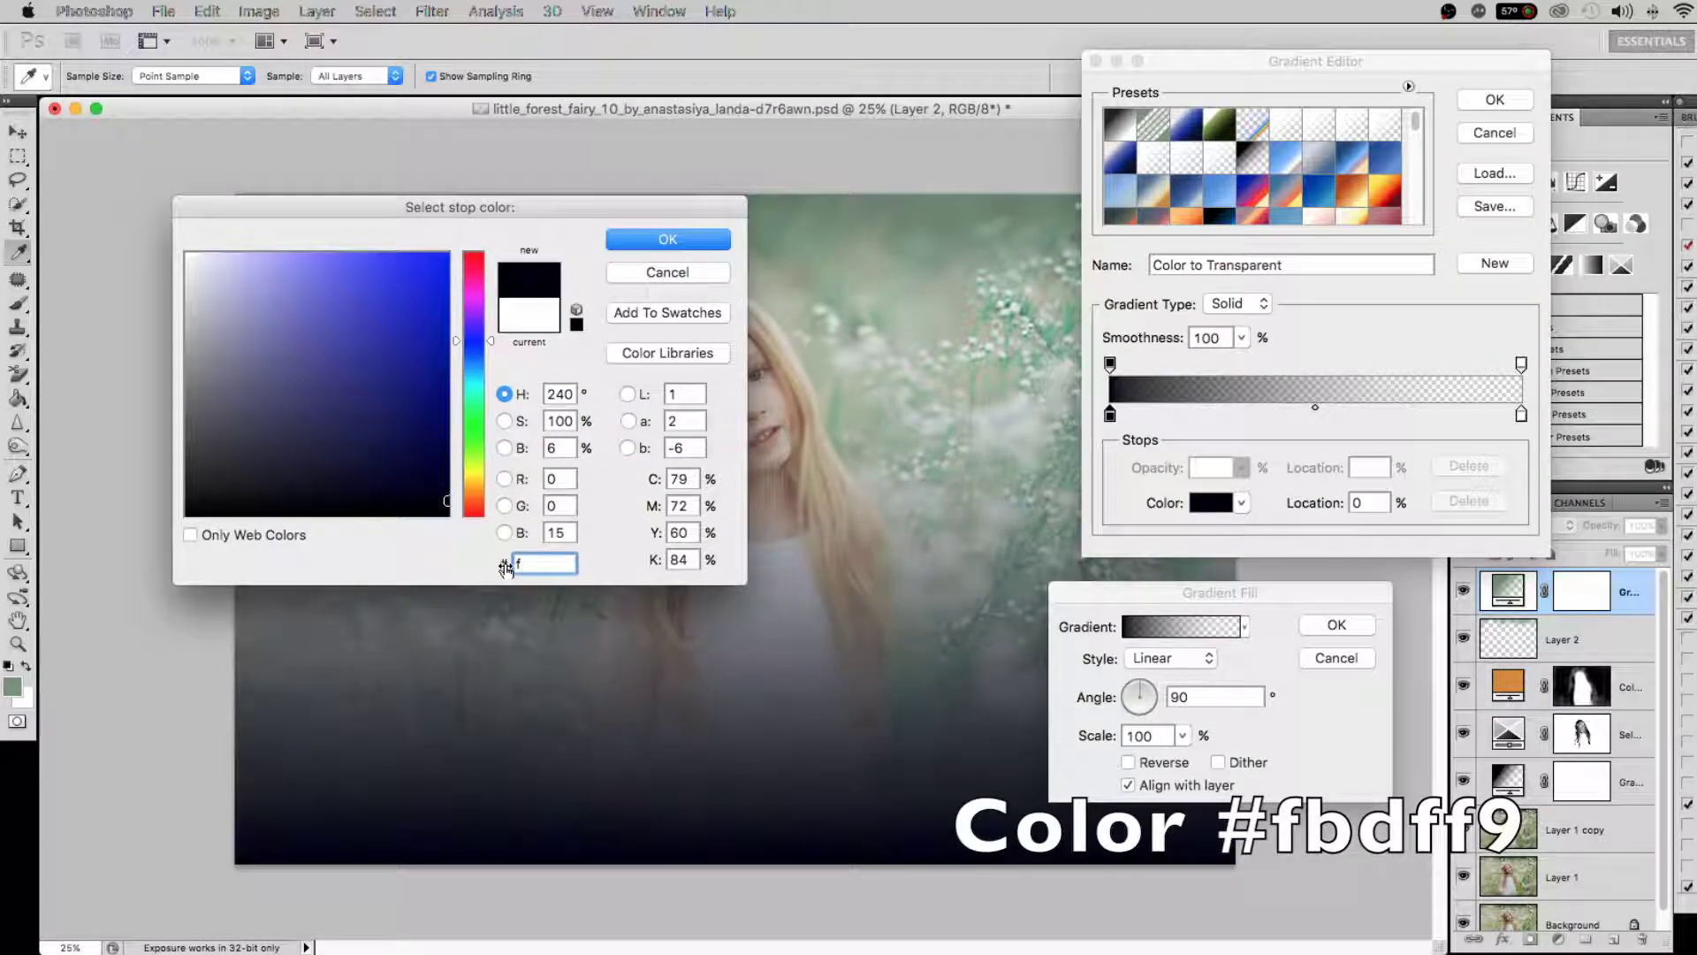
pyautogui.write('b')
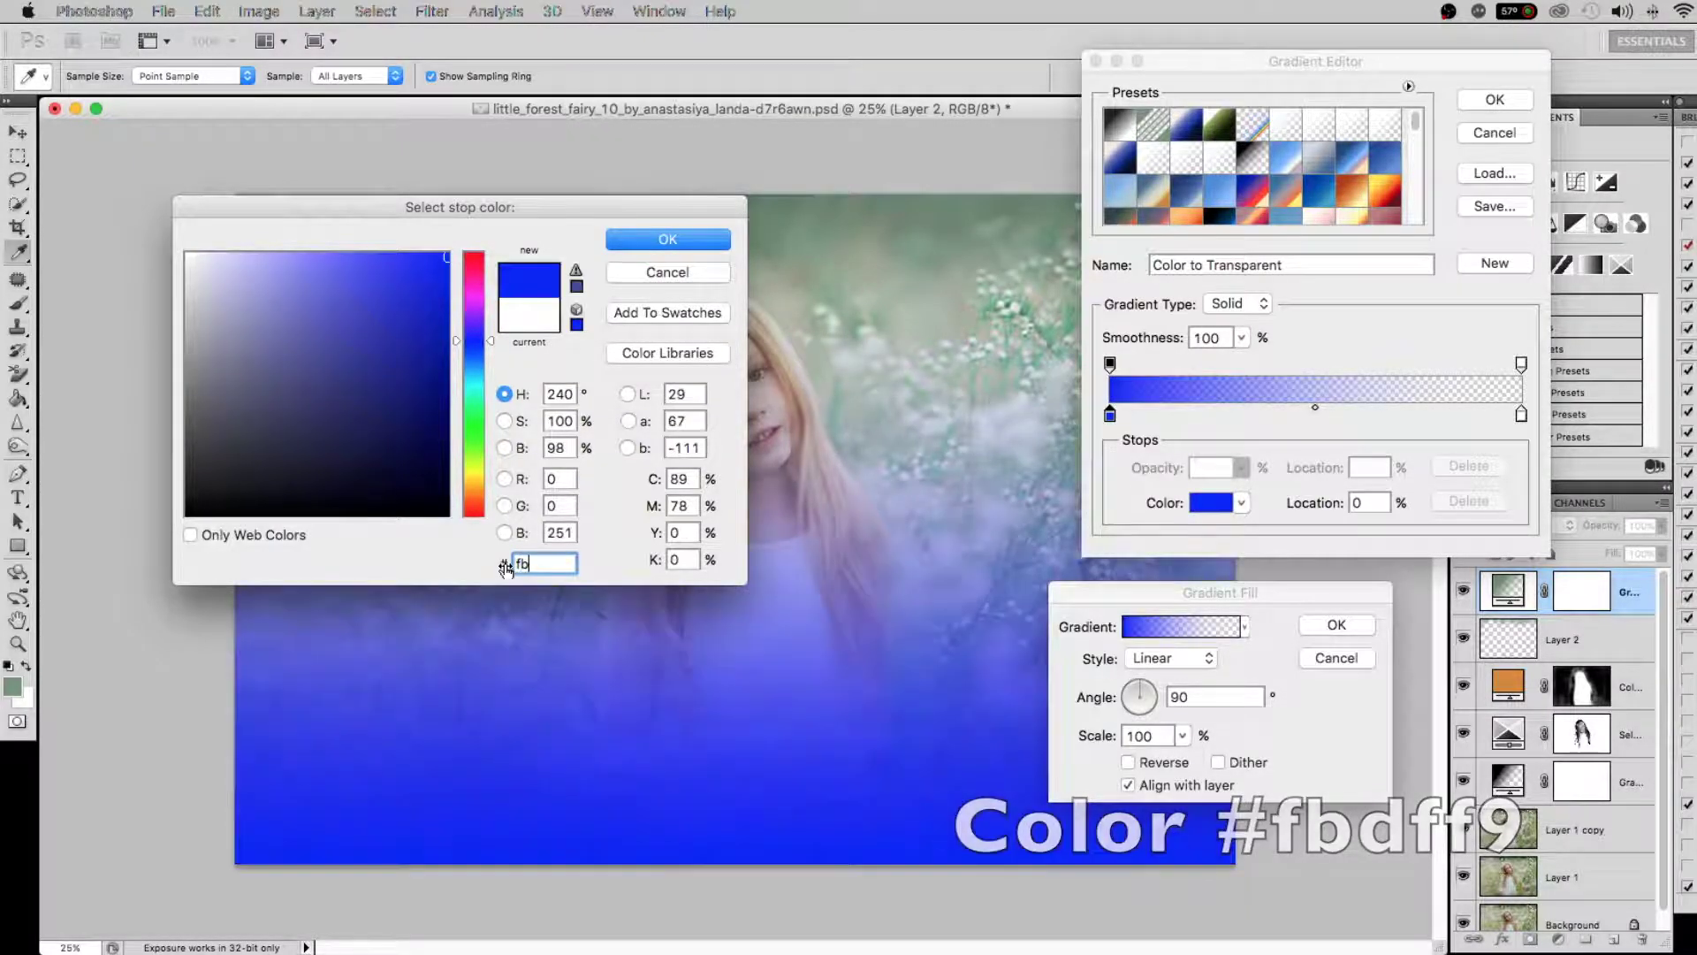
pyautogui.write('d')
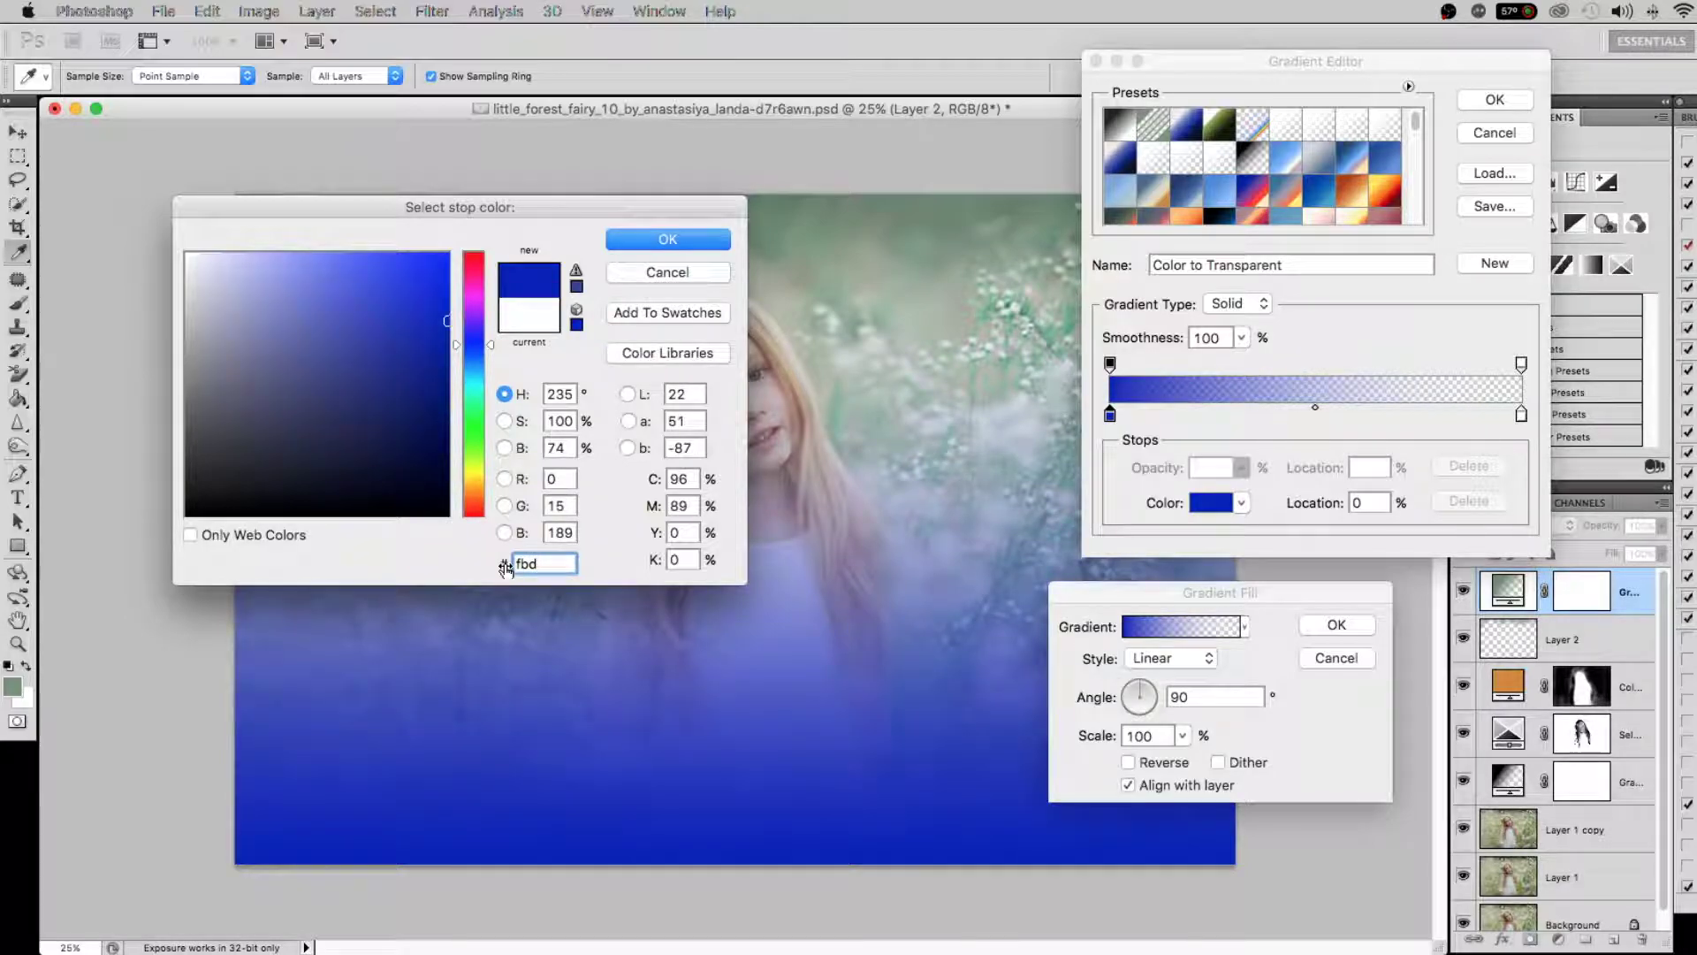
pyautogui.write('ff9')
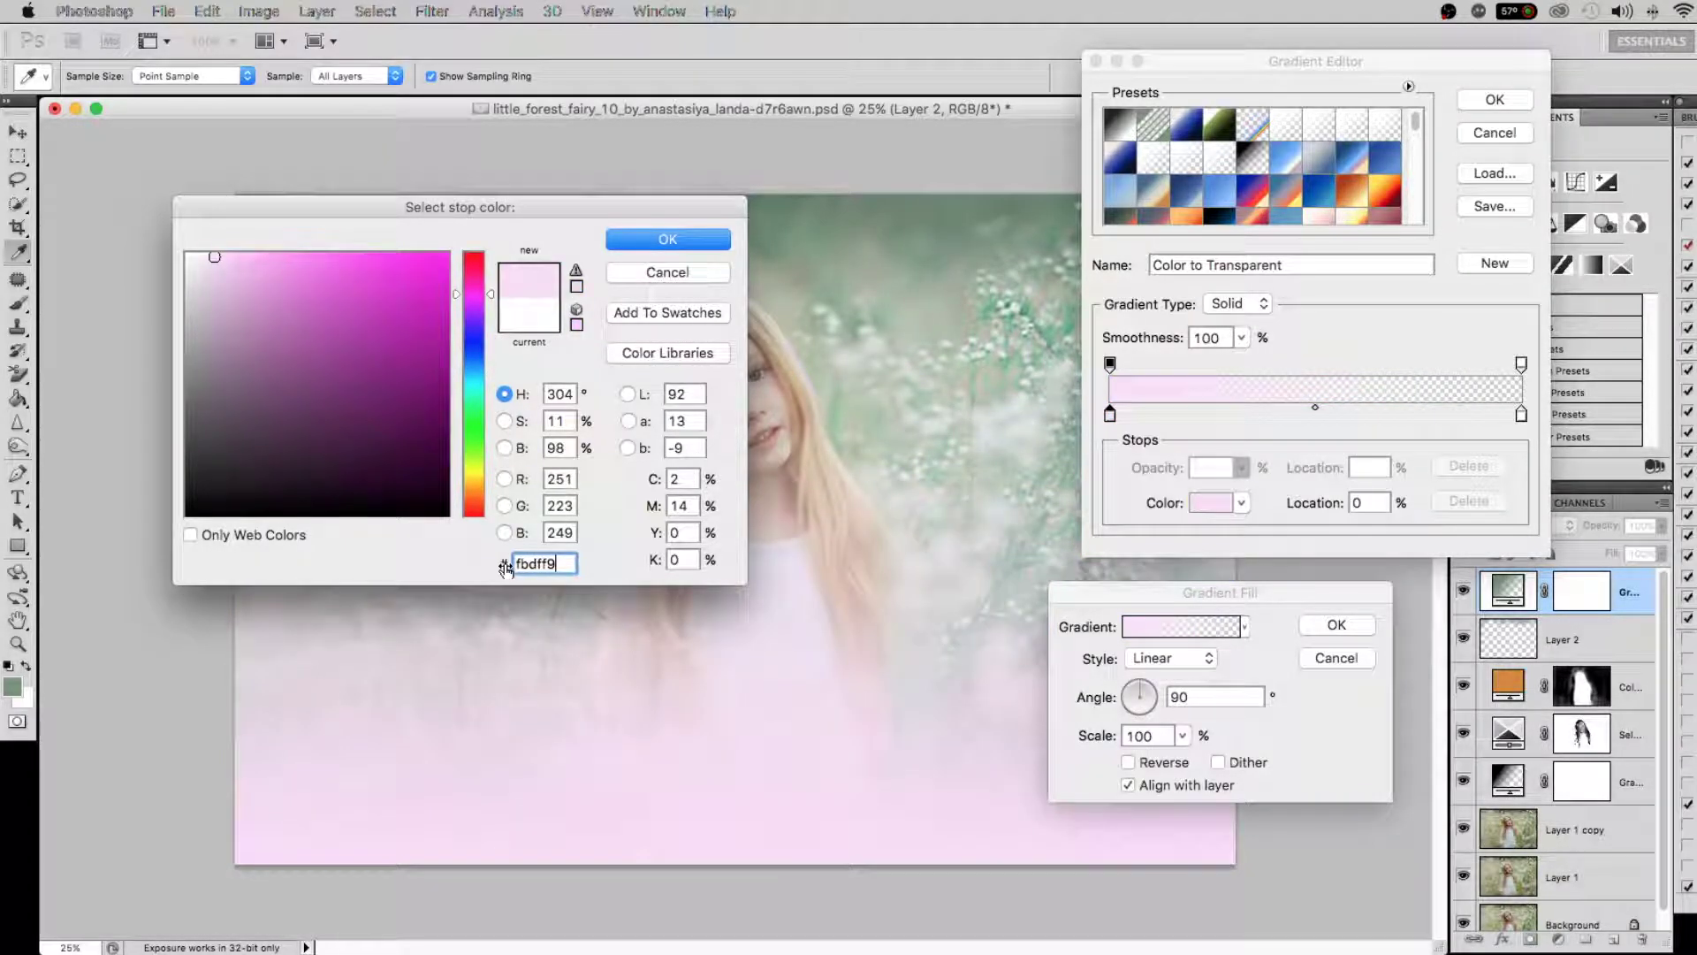
pyautogui.click(690, 241)
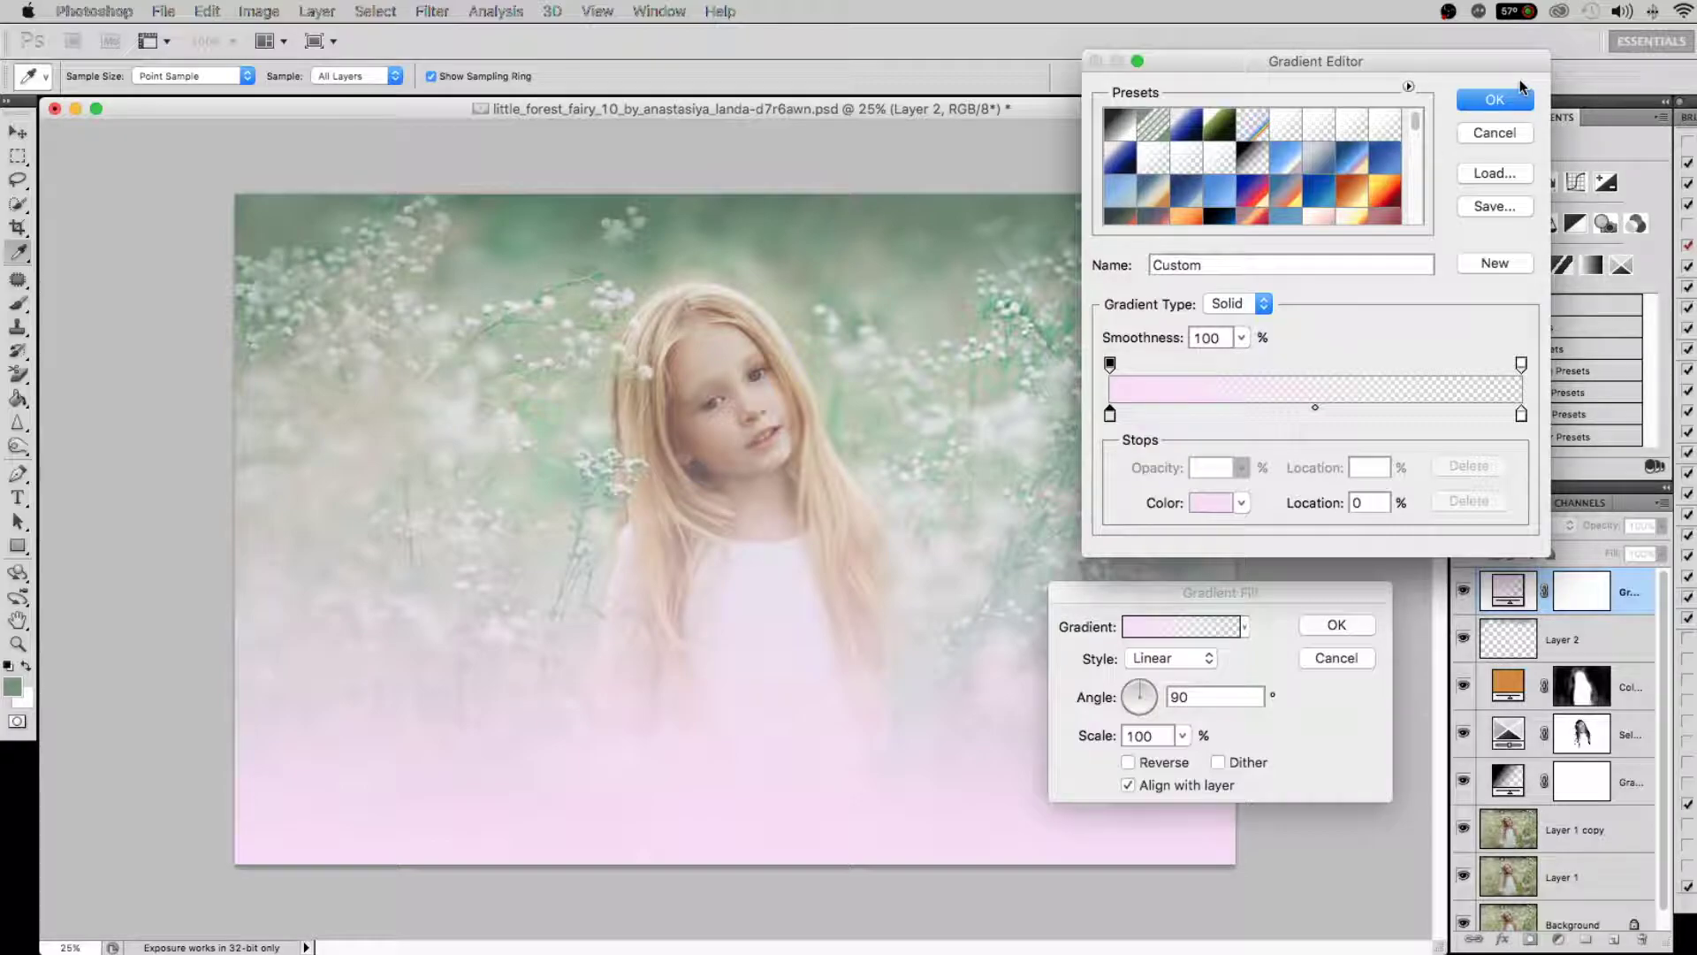
pyautogui.click(1495, 100)
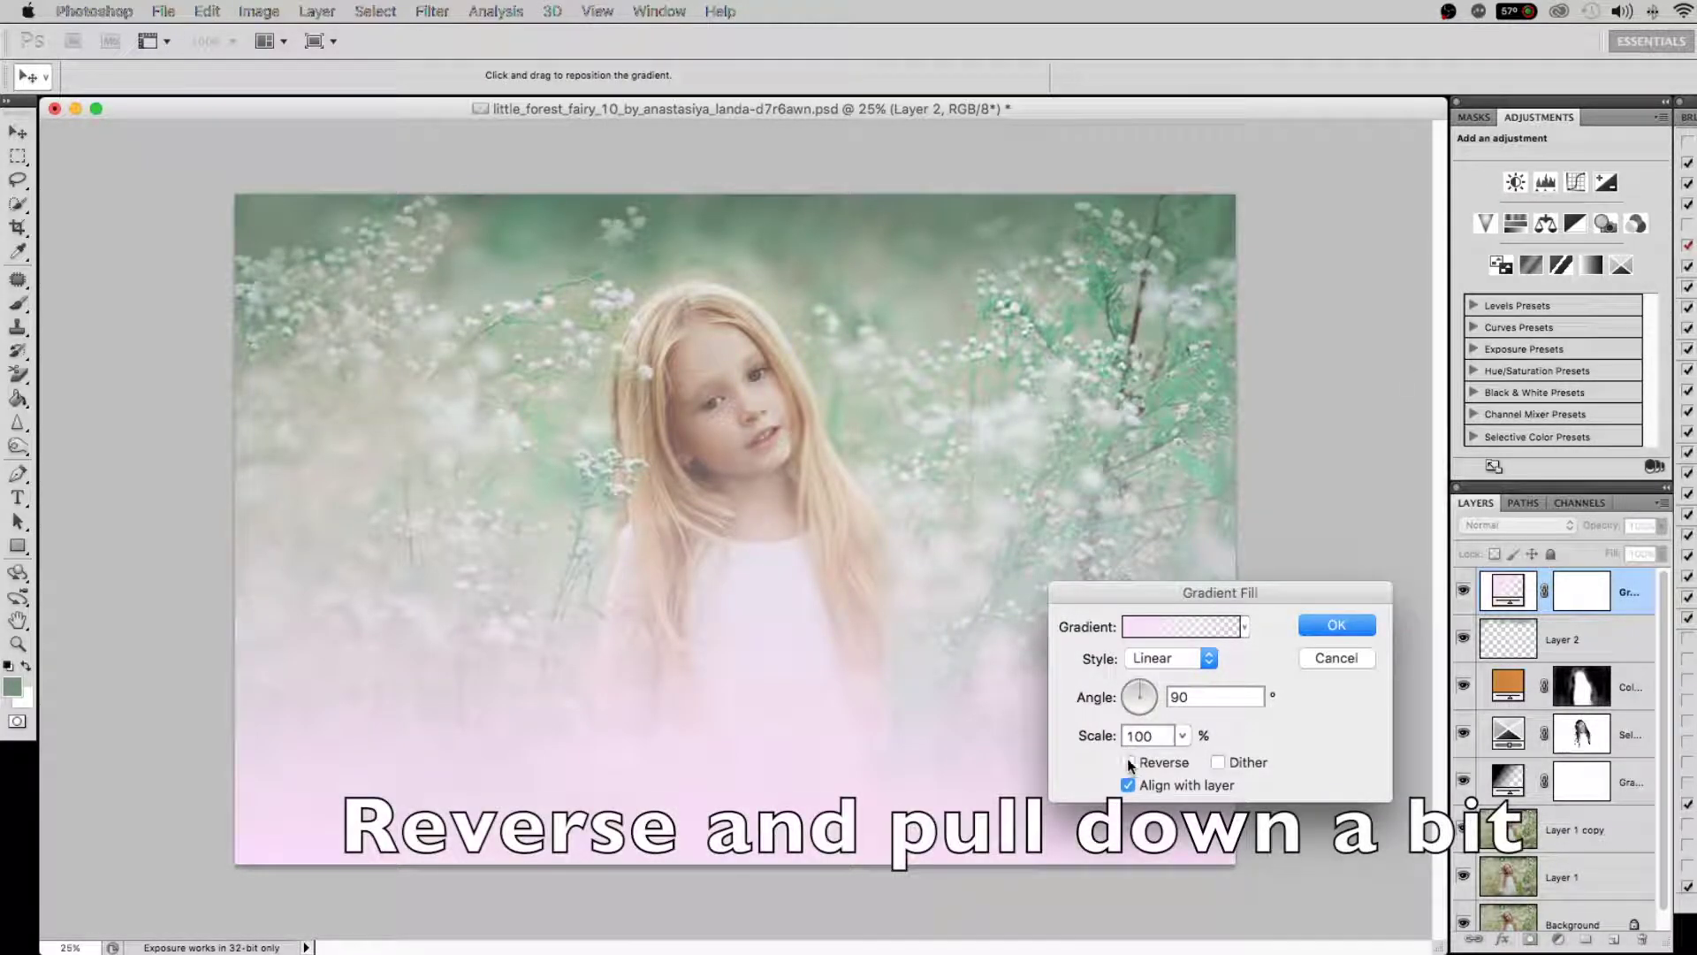
# Reverse the pink gradient and shift it slightly down so the haze falls from the top
pyautogui.click(1129, 762)
pyautogui.moveTo(972, 590); pyautogui.dragTo(966, 606)
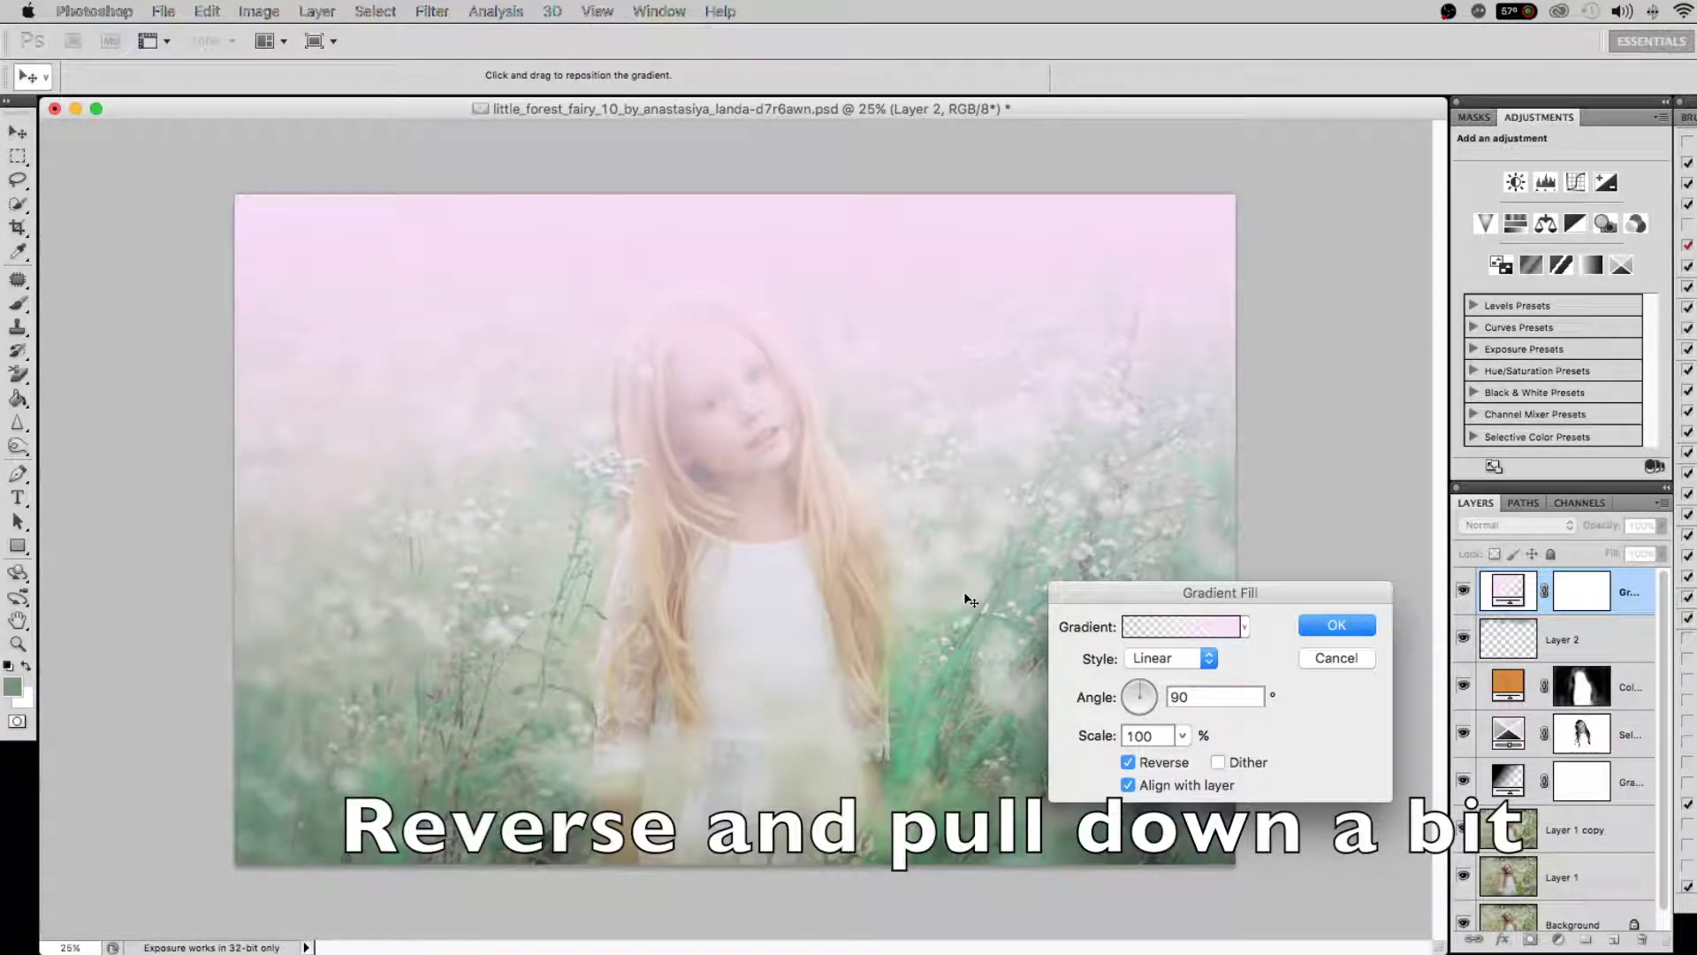
pyautogui.click(1355, 629)
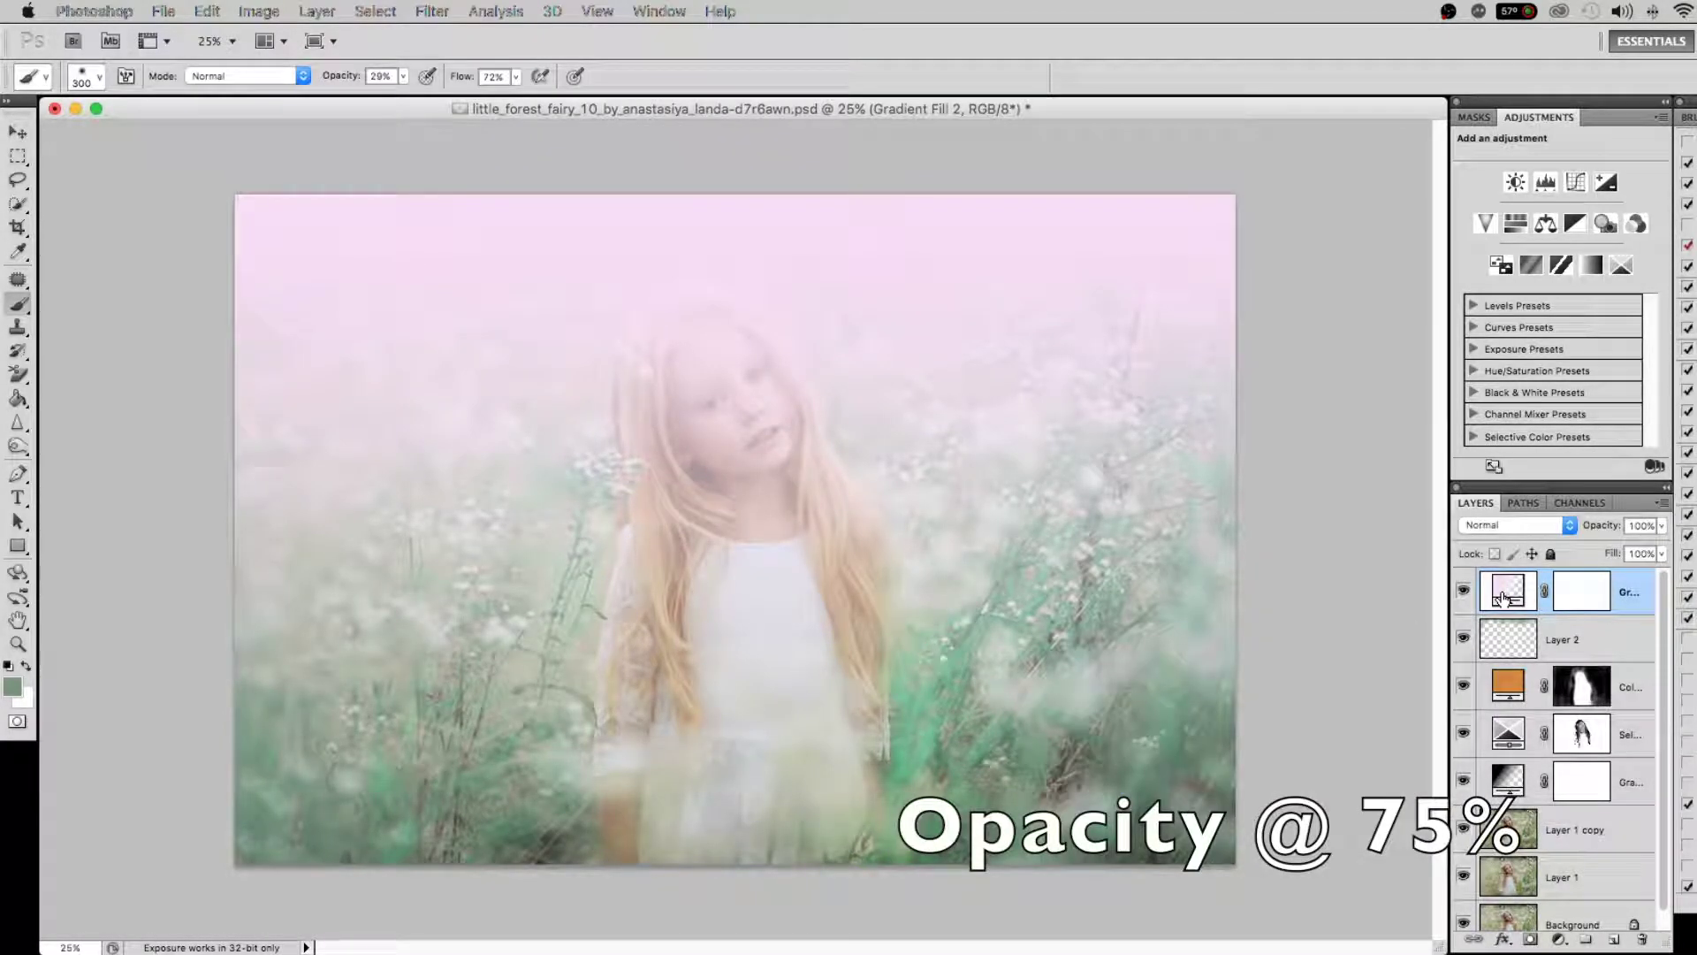
# Set the pink gradient layer's opacity to 75%
pyautogui.moveTo(1596, 527); pyautogui.dragTo(1573, 528)
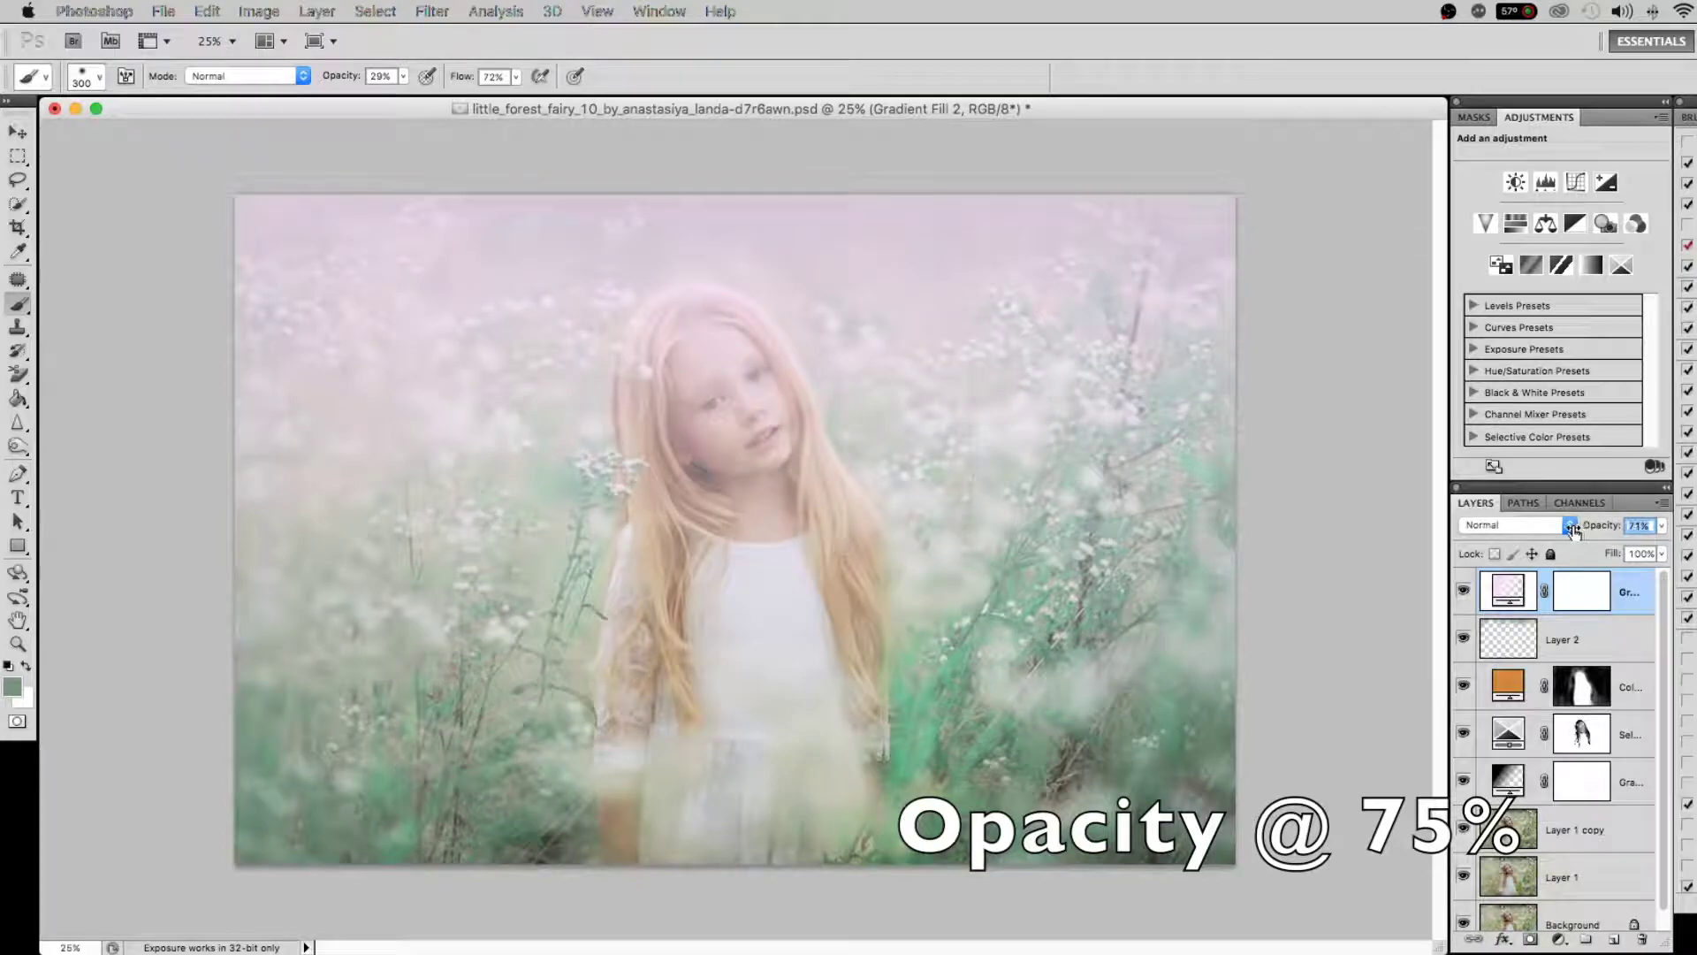
pyautogui.moveTo(1563, 529); pyautogui.dragTo(1576, 531)
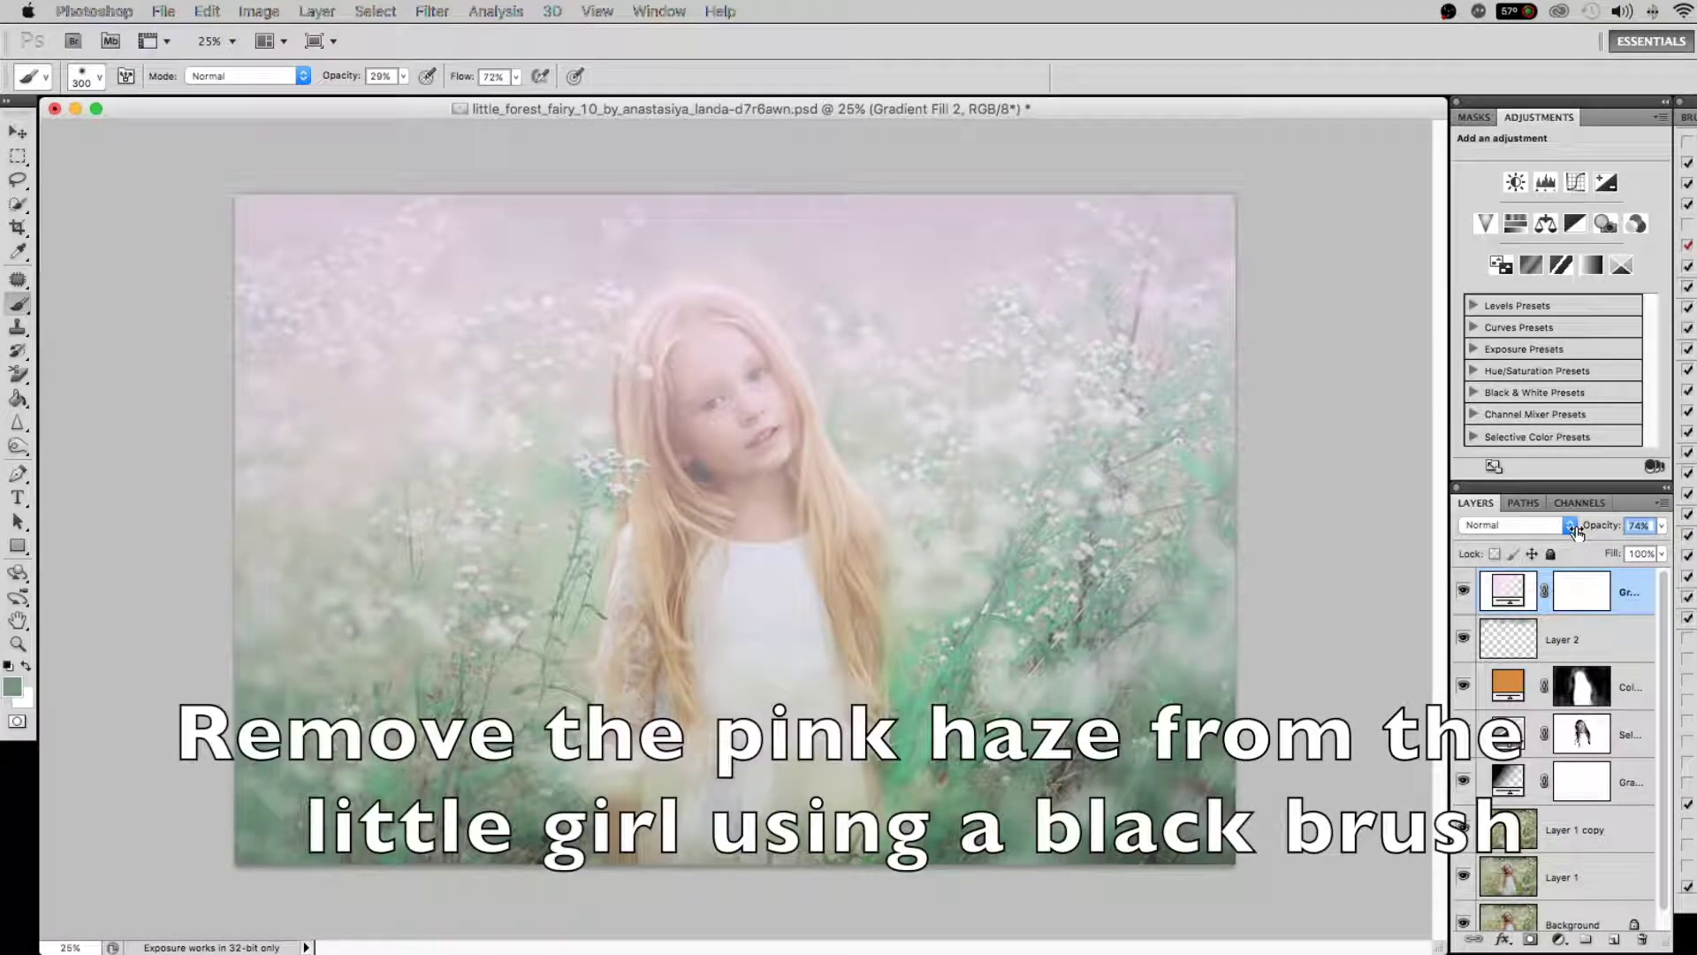
pyautogui.click(1571, 525)
pyautogui.click(1601, 526)
pyautogui.moveTo(1602, 529); pyautogui.dragTo(1599, 531)
# Paint black on the pink layer's mask over the girl's face, dress and hair edges
pyautogui.click(1581, 591)
pyautogui.press('d')
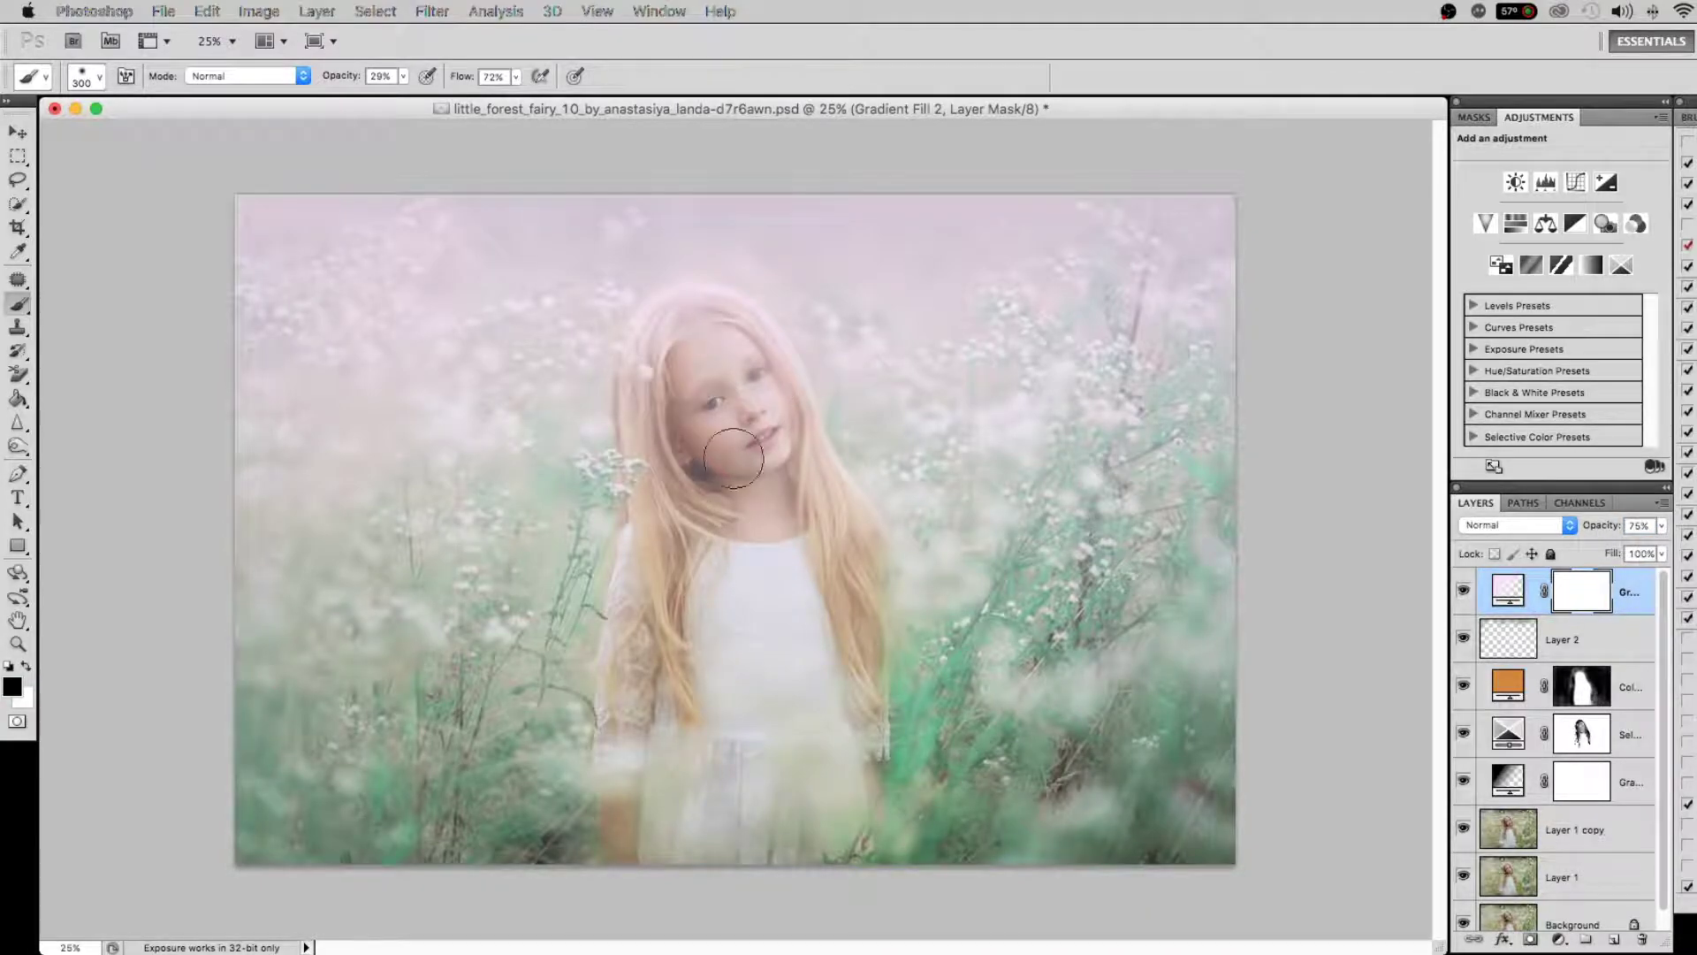
pyautogui.moveTo(681, 400)
pyautogui.mouseDown()
pyautogui.moveTo(686, 330)
pyautogui.moveTo(783, 451)
pyautogui.moveTo(810, 568)
pyautogui.mouseUp()
pyautogui.press('[')
pyautogui.press('[')
pyautogui.press('[')
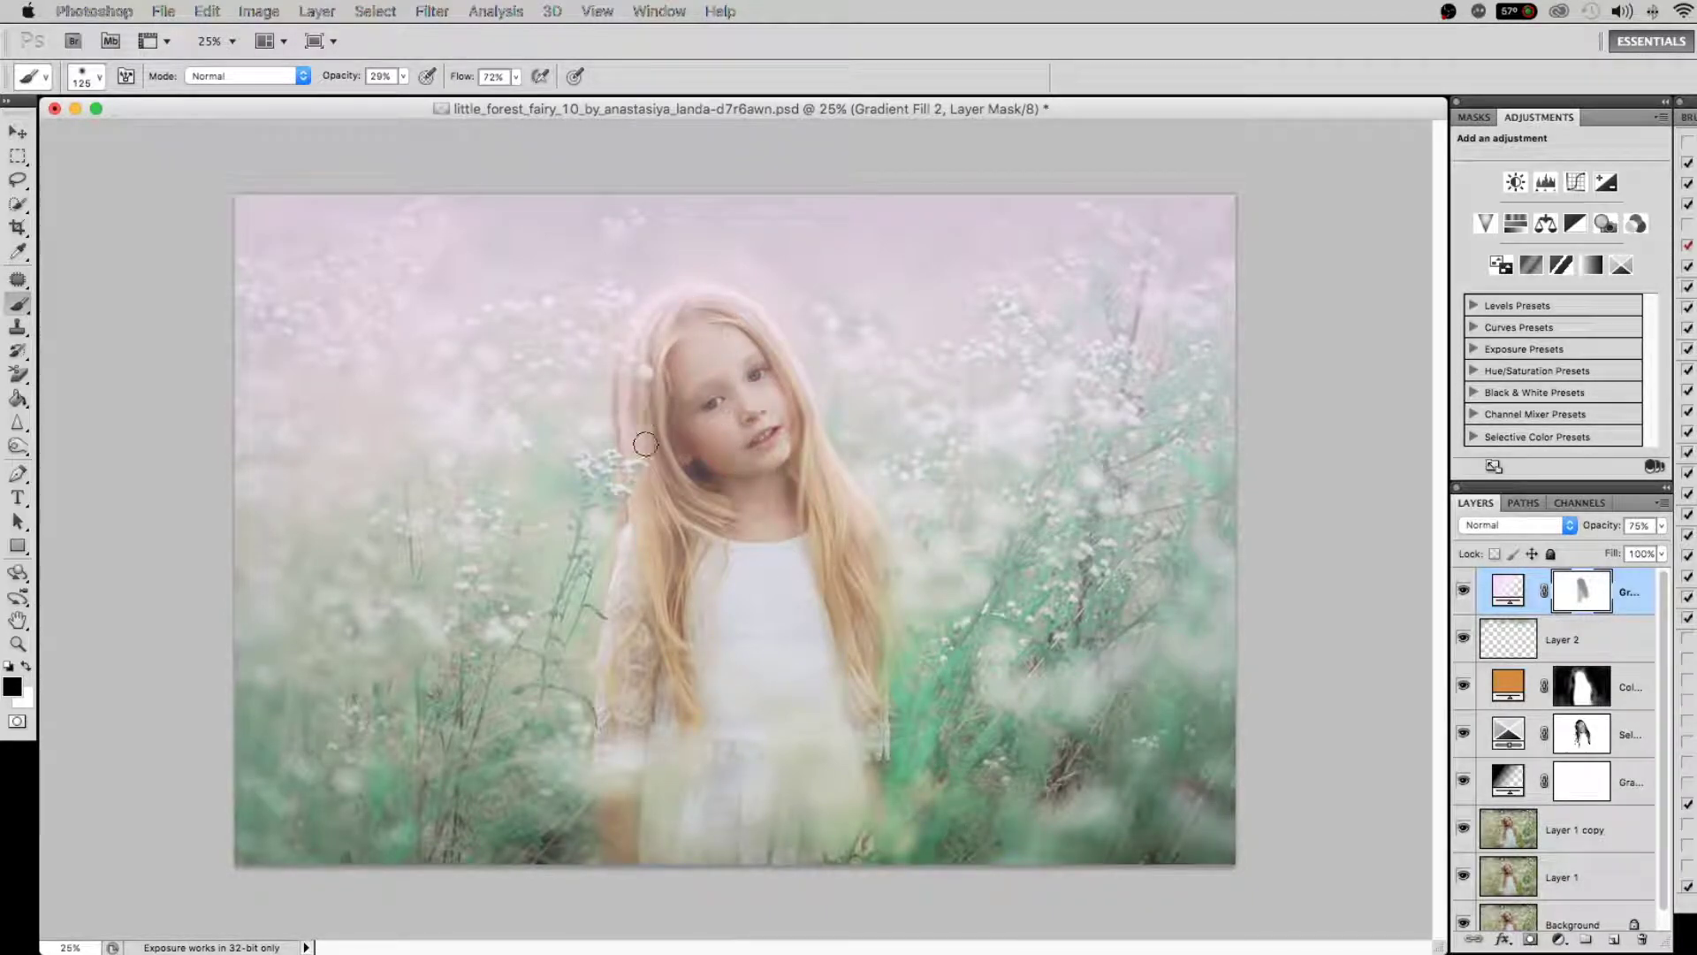
pyautogui.press('[')
pyautogui.press('[')
pyautogui.moveTo(637, 340)
pyautogui.mouseDown()
pyautogui.moveTo(631, 445)
pyautogui.moveTo(666, 623)
pyautogui.moveTo(741, 455)
pyautogui.mouseUp()
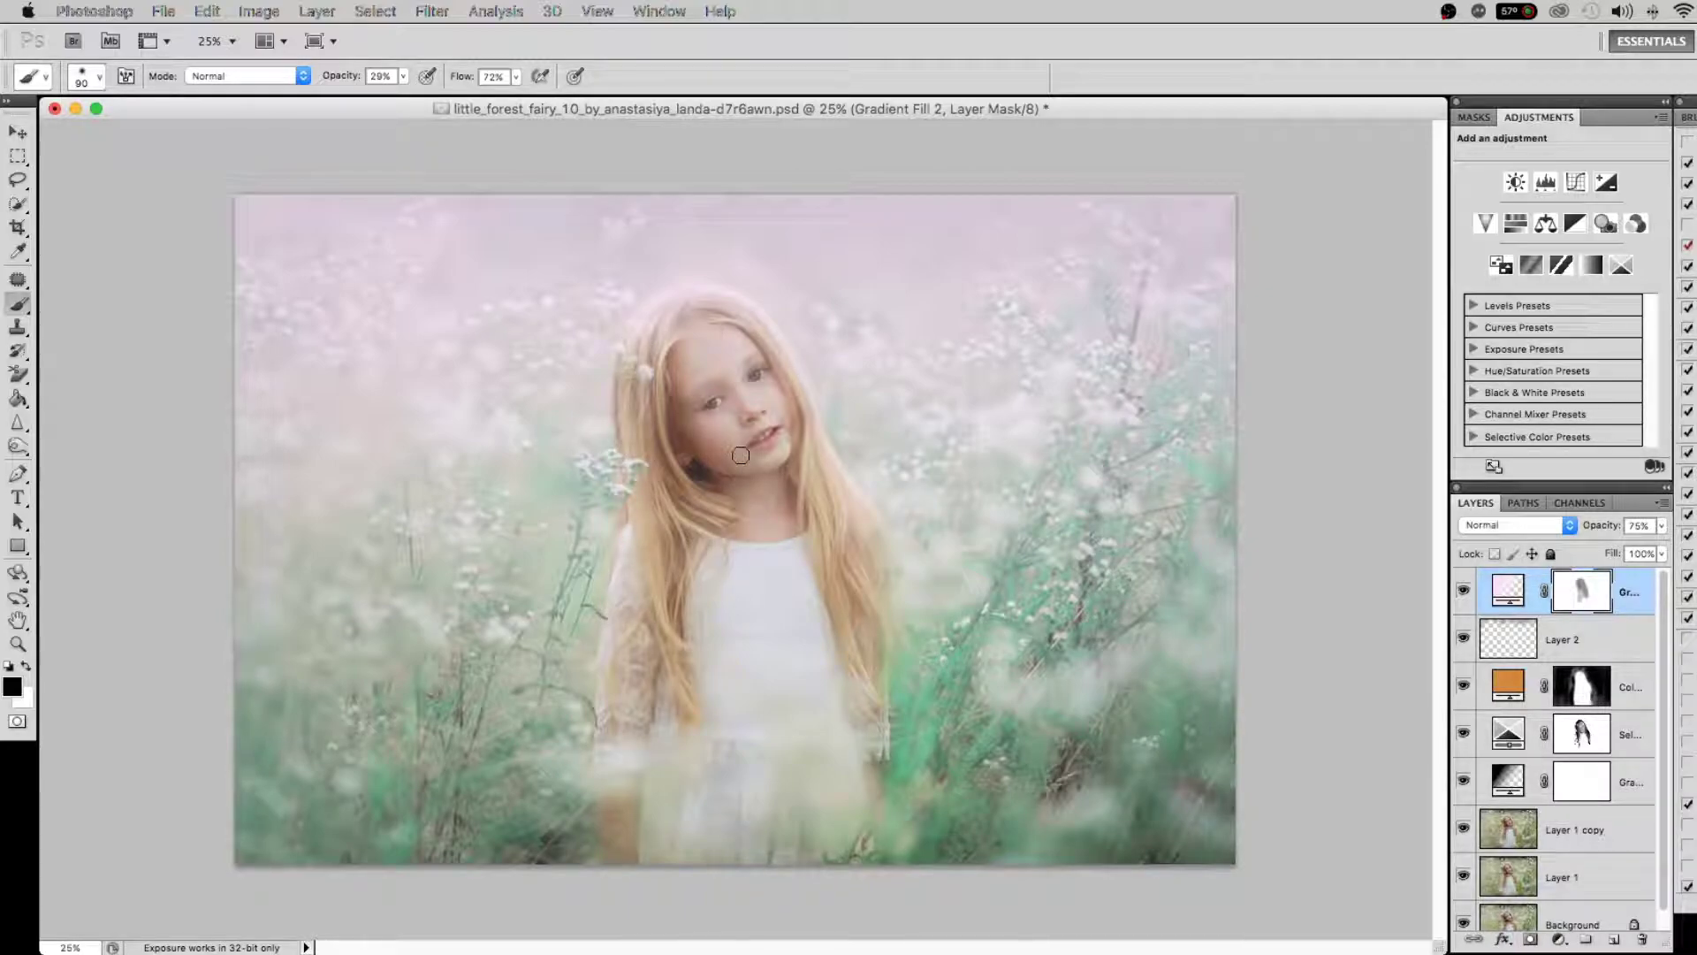
pyautogui.moveTo(841, 563)
pyautogui.mouseDown()
pyautogui.moveTo(861, 531)
pyautogui.moveTo(841, 627)
pyautogui.mouseUp()
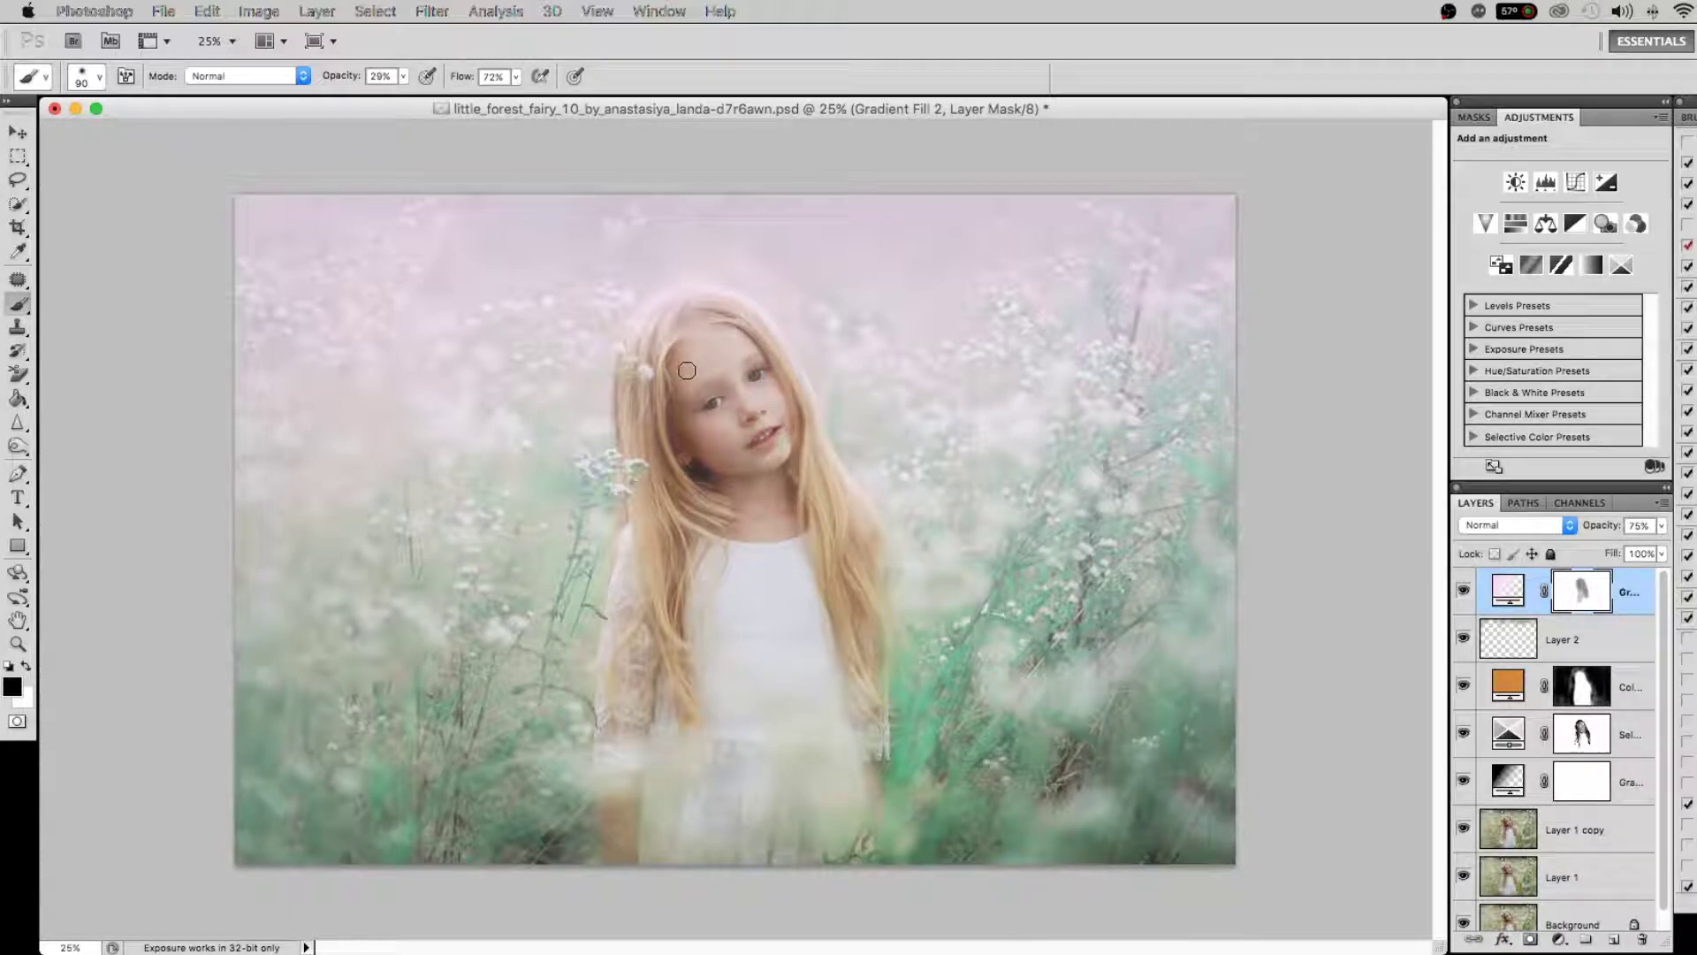
# Clear the remaining pink haze around the hair edges, neck and top of the head
pyautogui.press('[')
pyautogui.press('[')
pyautogui.moveTo(634, 416); pyautogui.dragTo(658, 428)
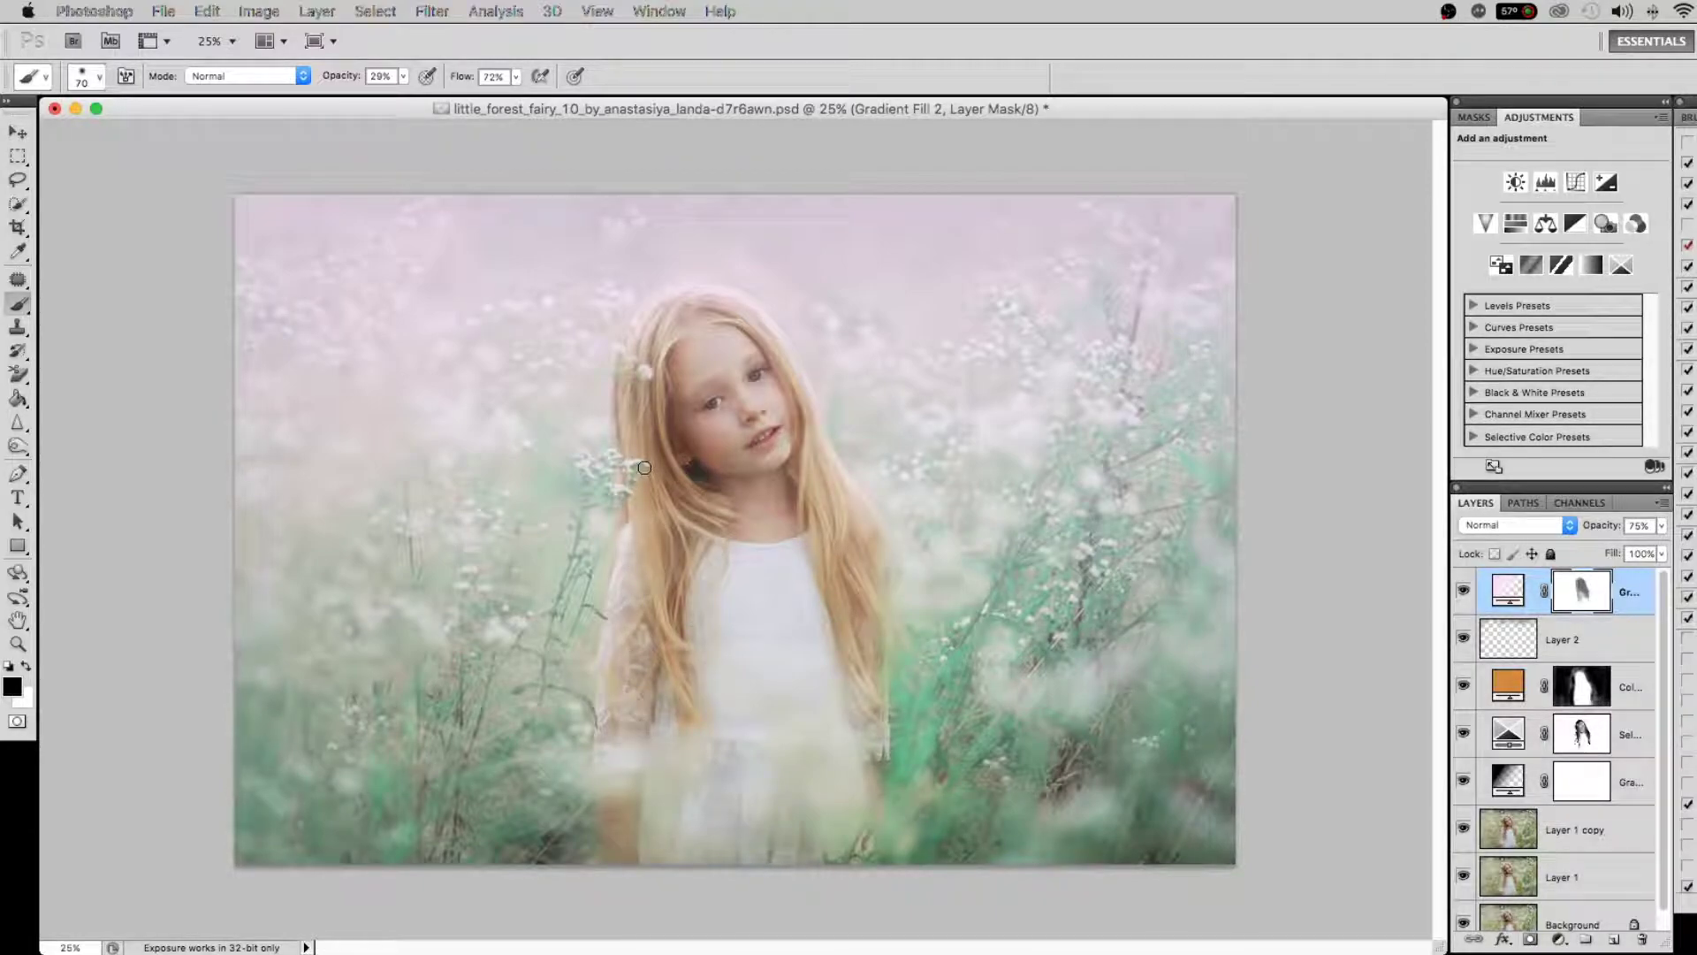
pyautogui.moveTo(668, 505); pyautogui.dragTo(721, 493)
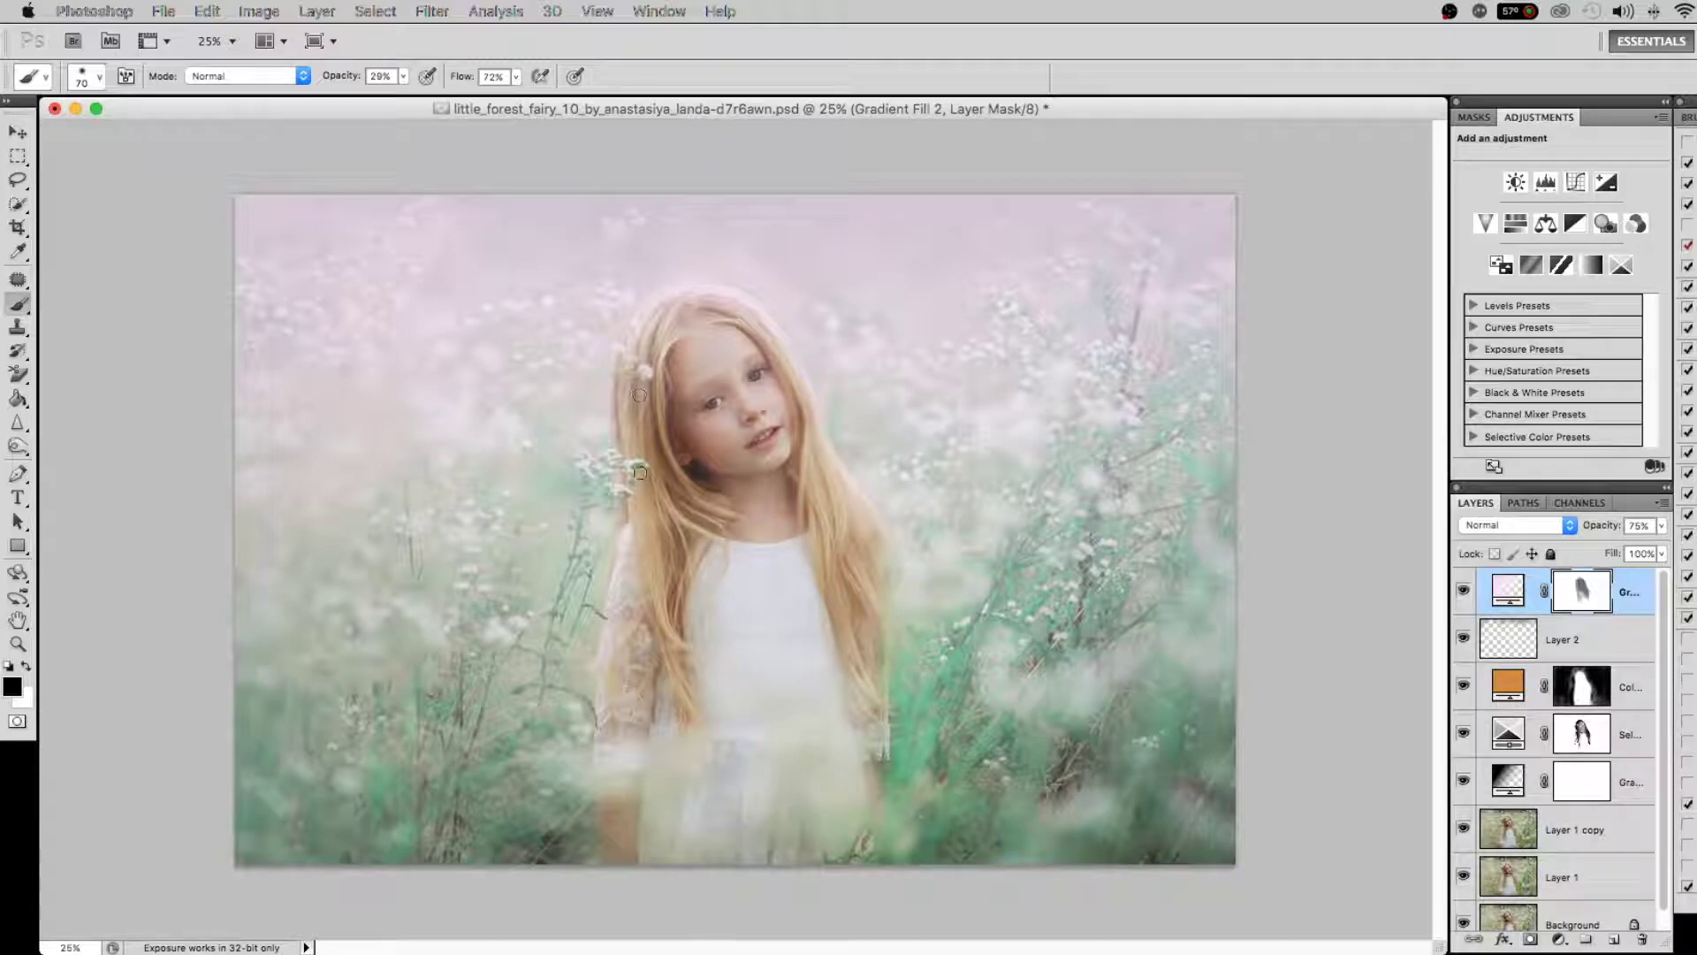
pyautogui.press(']')
pyautogui.press('[')
pyautogui.press('[')
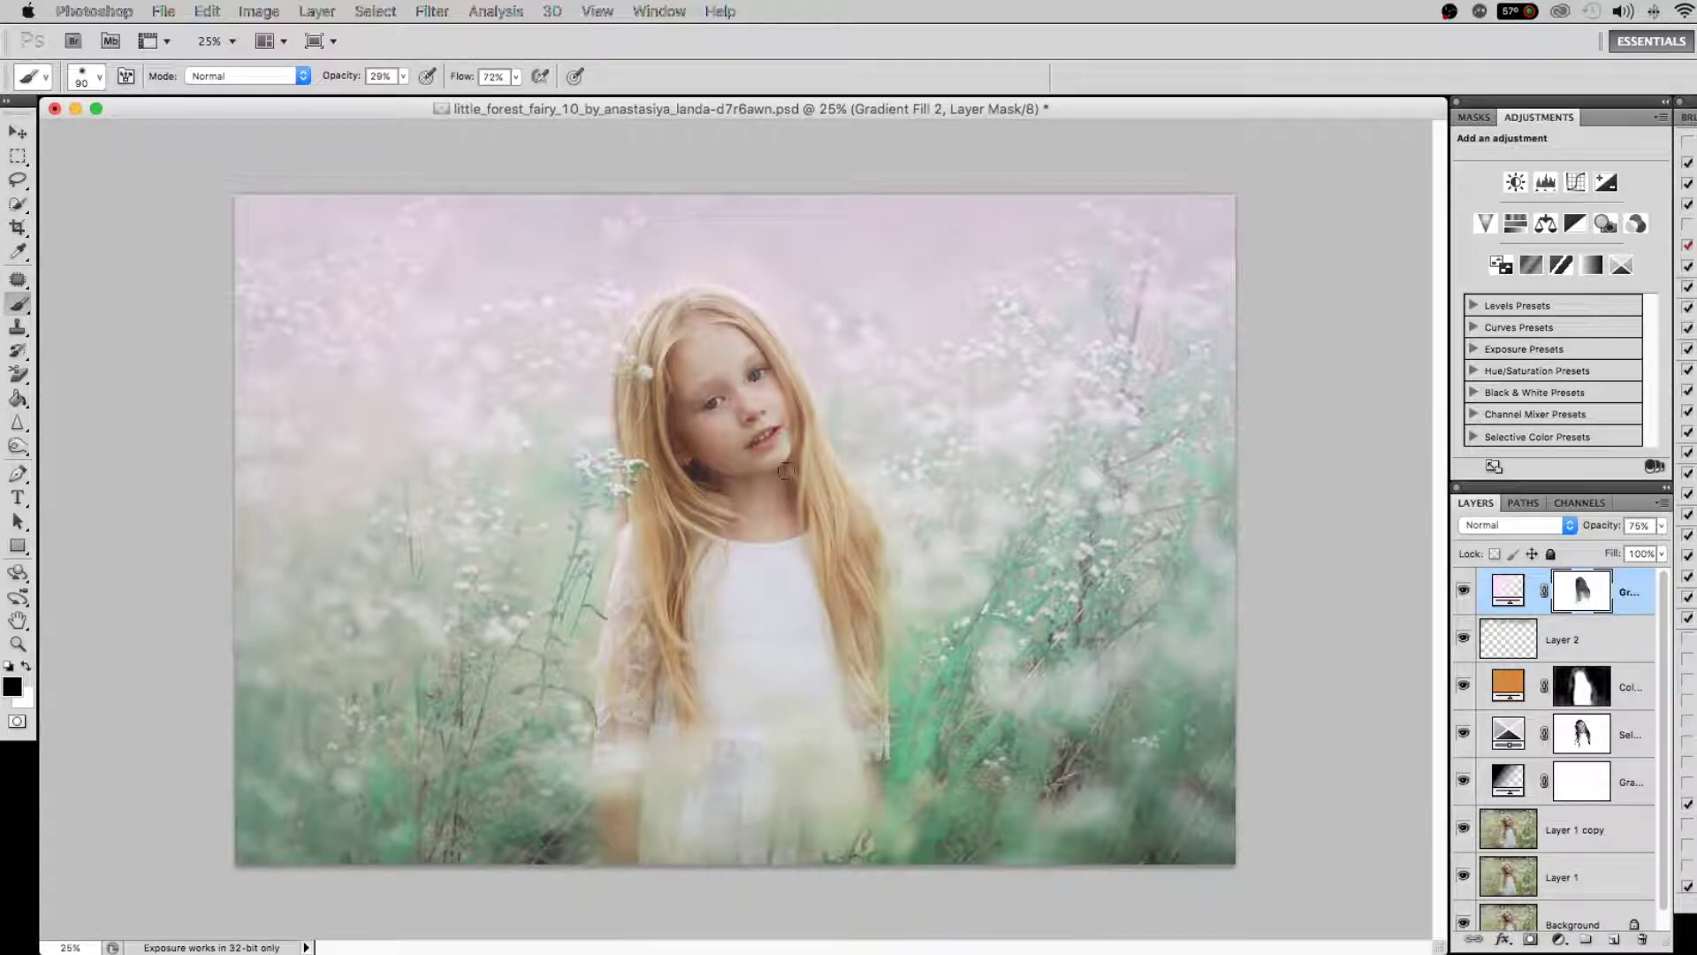
pyautogui.press(']')
pyautogui.press(']')
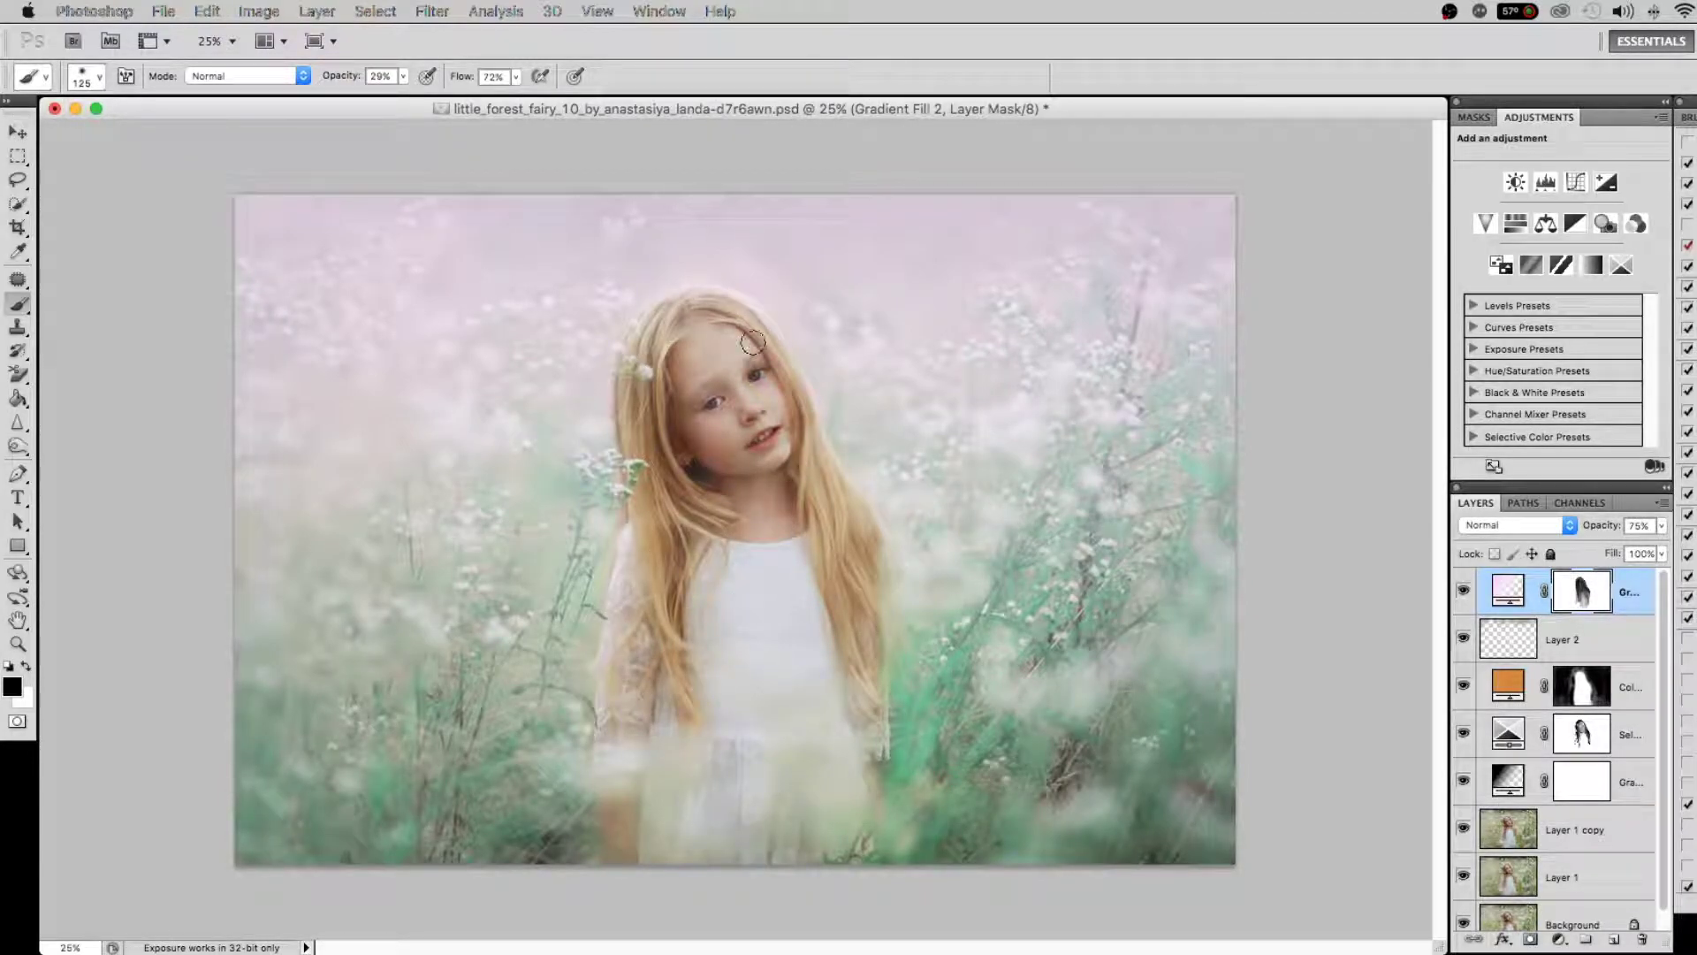
pyautogui.press('[')
pyautogui.press('[')
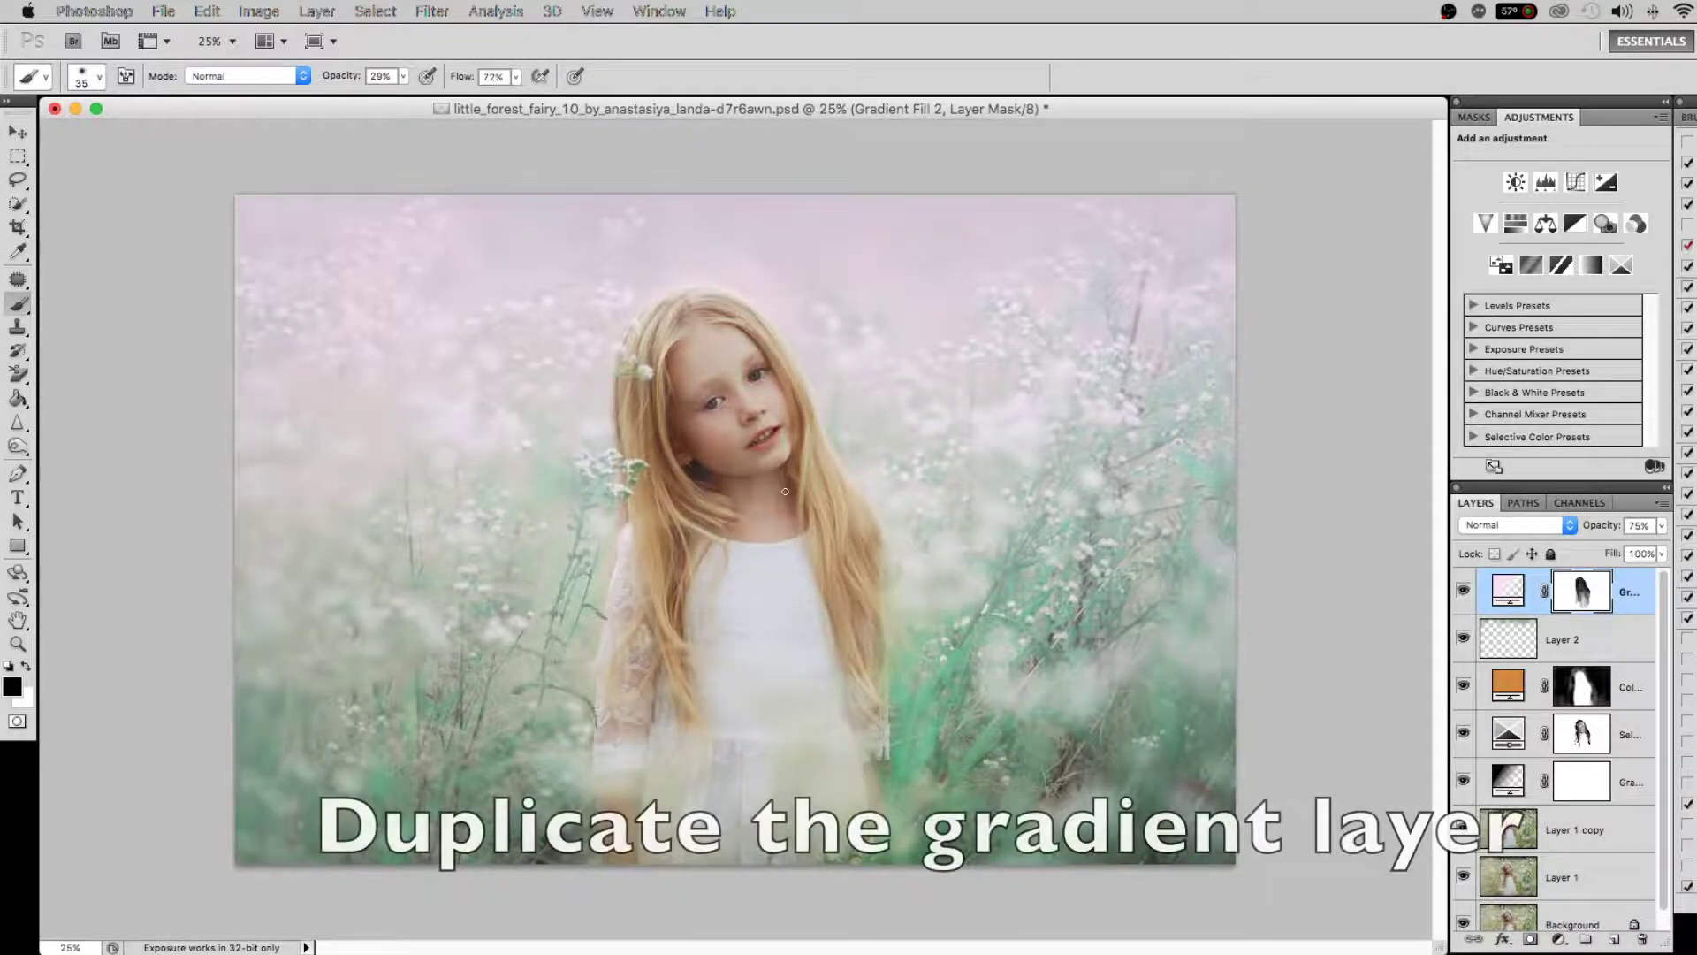
# Duplicate the pink gradient fill layer and set the copy's opacity to 60%
pyautogui.hotkey('ctrl', 'j')
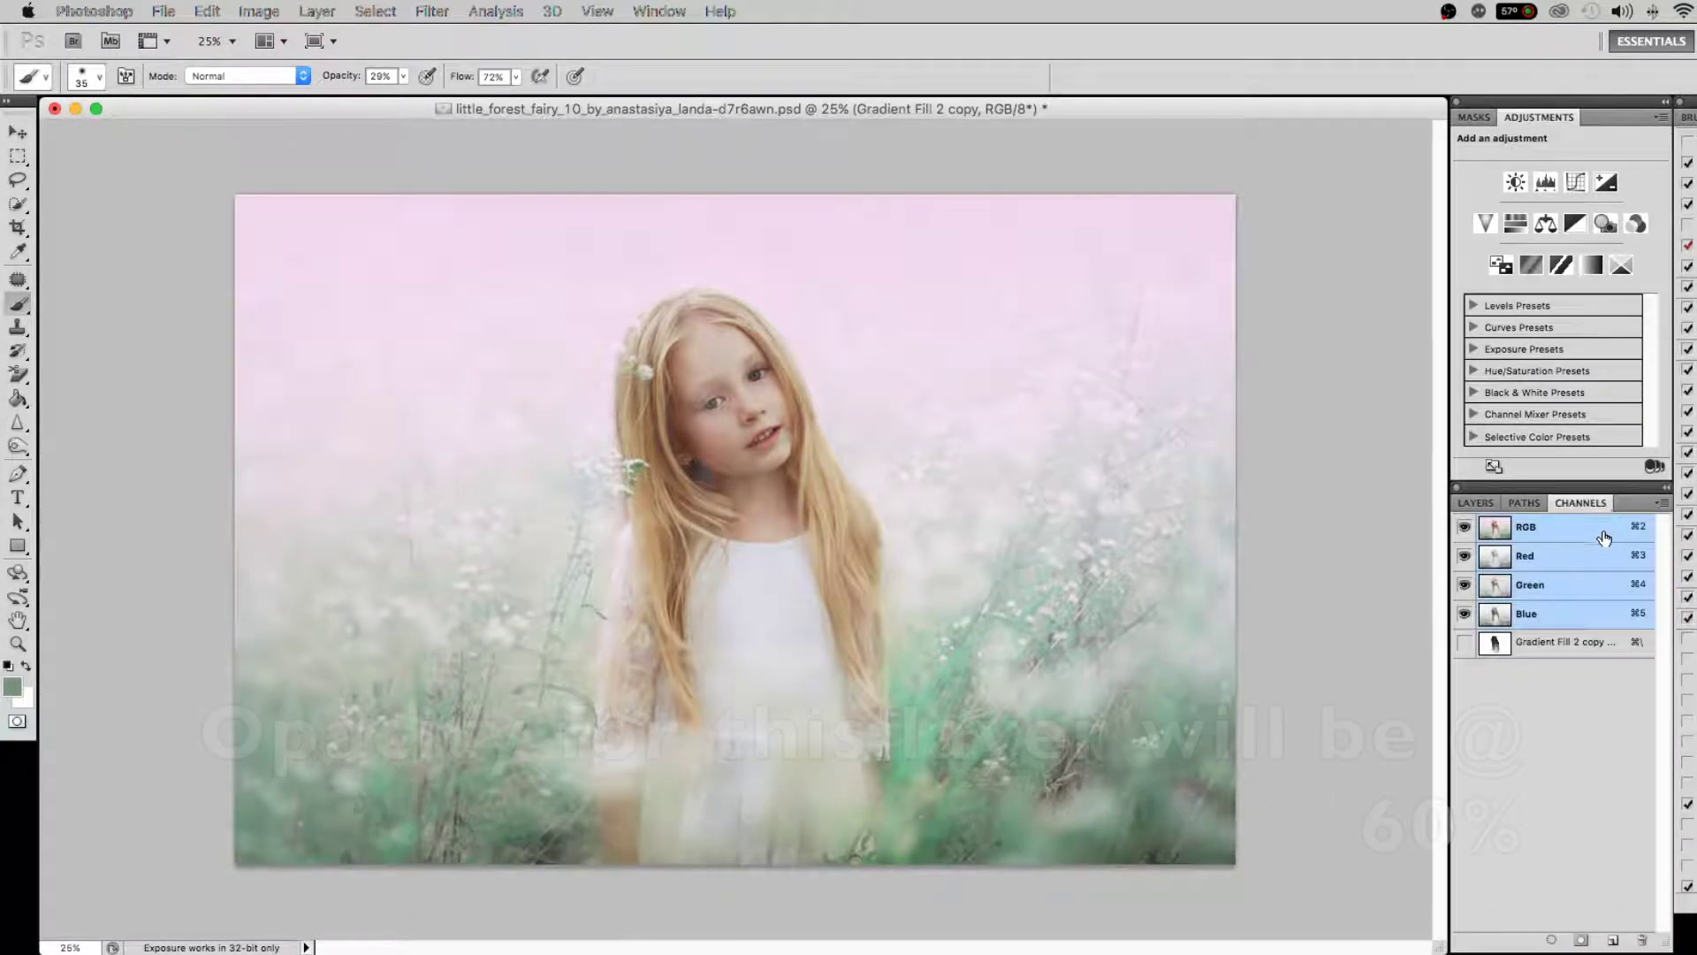
pyautogui.moveTo(1589, 531); pyautogui.dragTo(1589, 533)
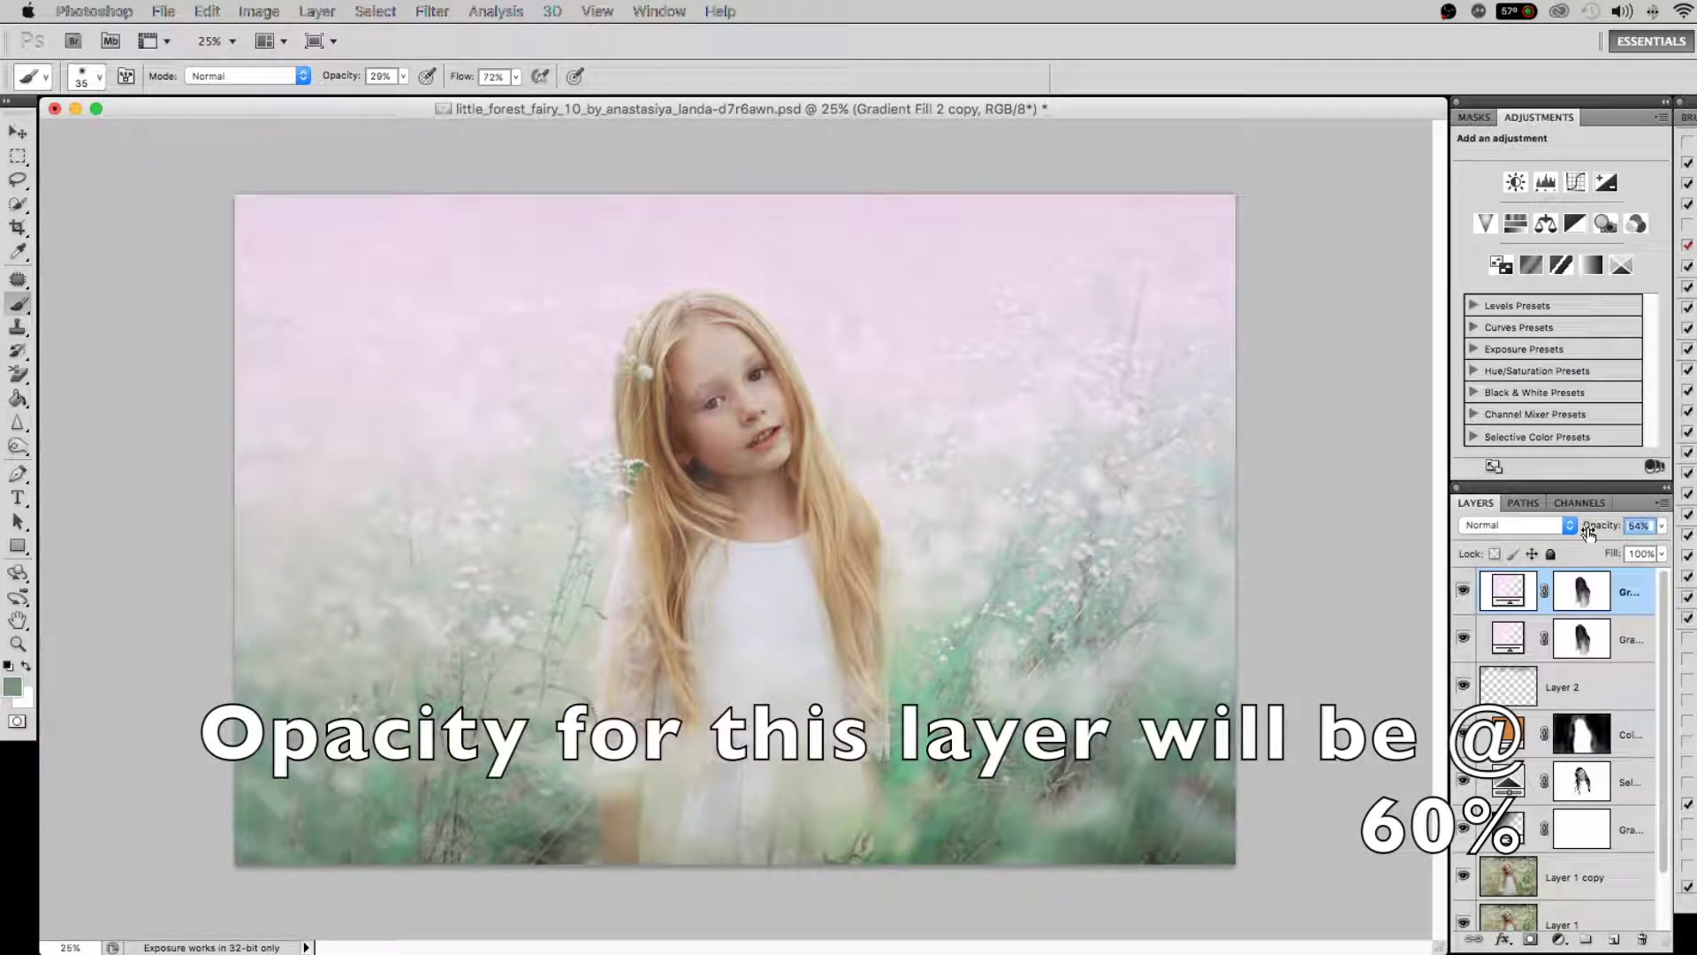
pyautogui.moveTo(1591, 530); pyautogui.dragTo(1593, 531)
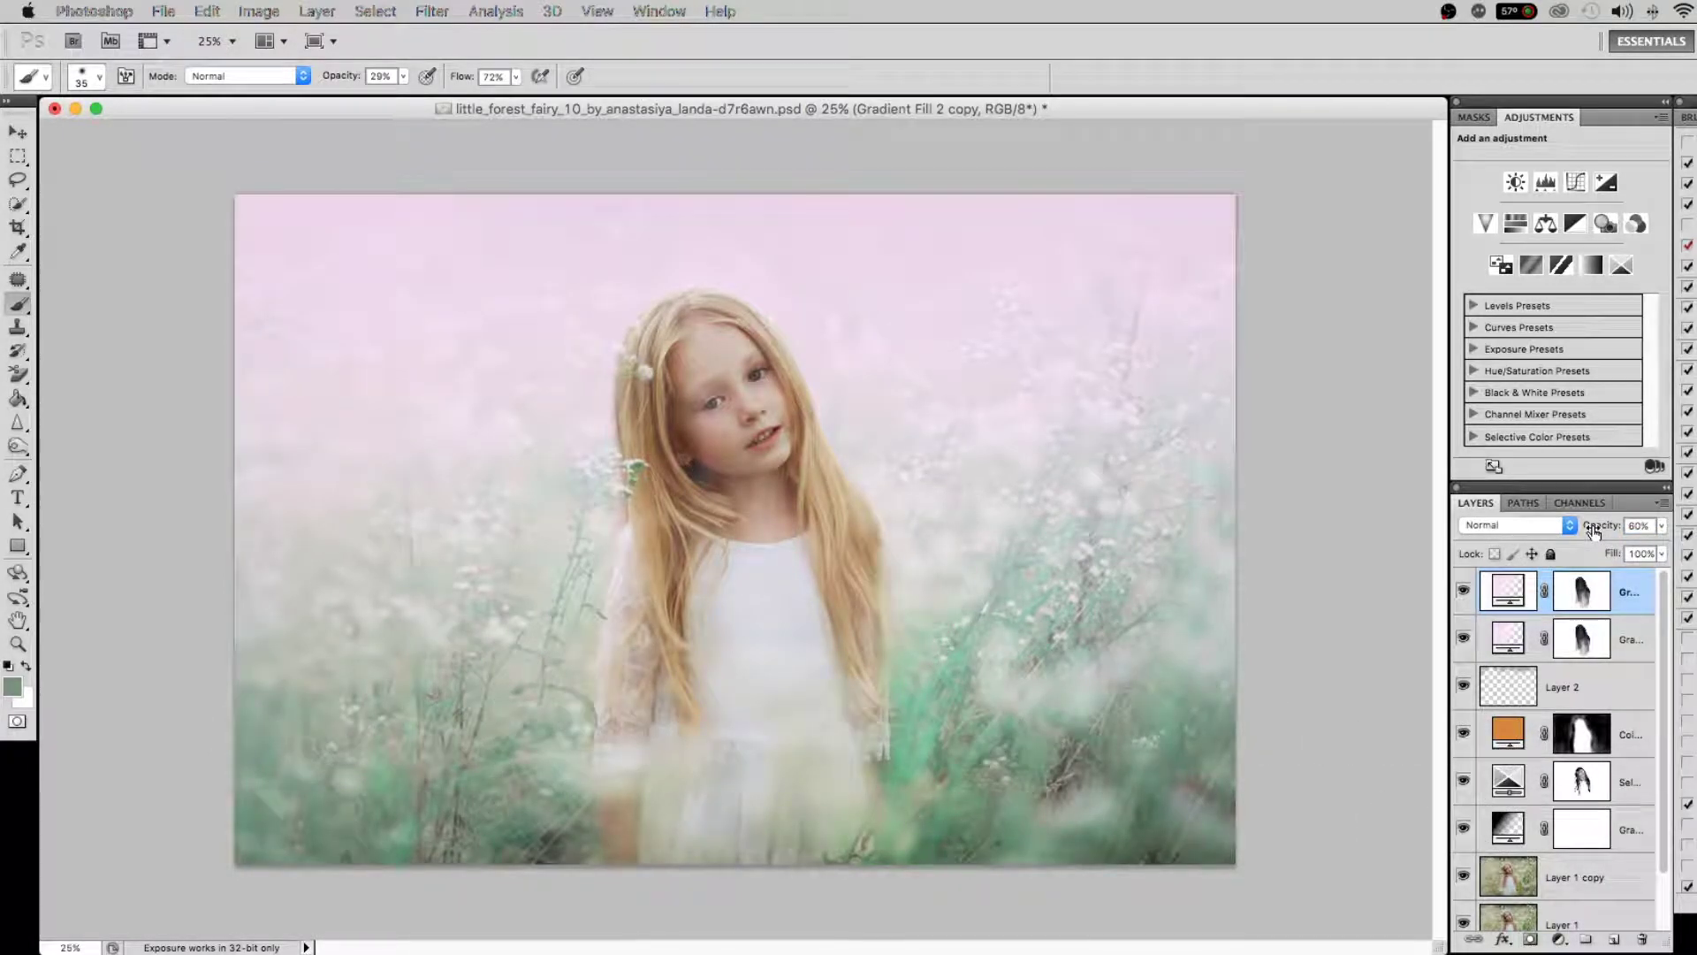
# Paint the copy's mask with a large 1300–1400 brush over the lower-left, middle and lower-right grass
pyautogui.click(1582, 592)
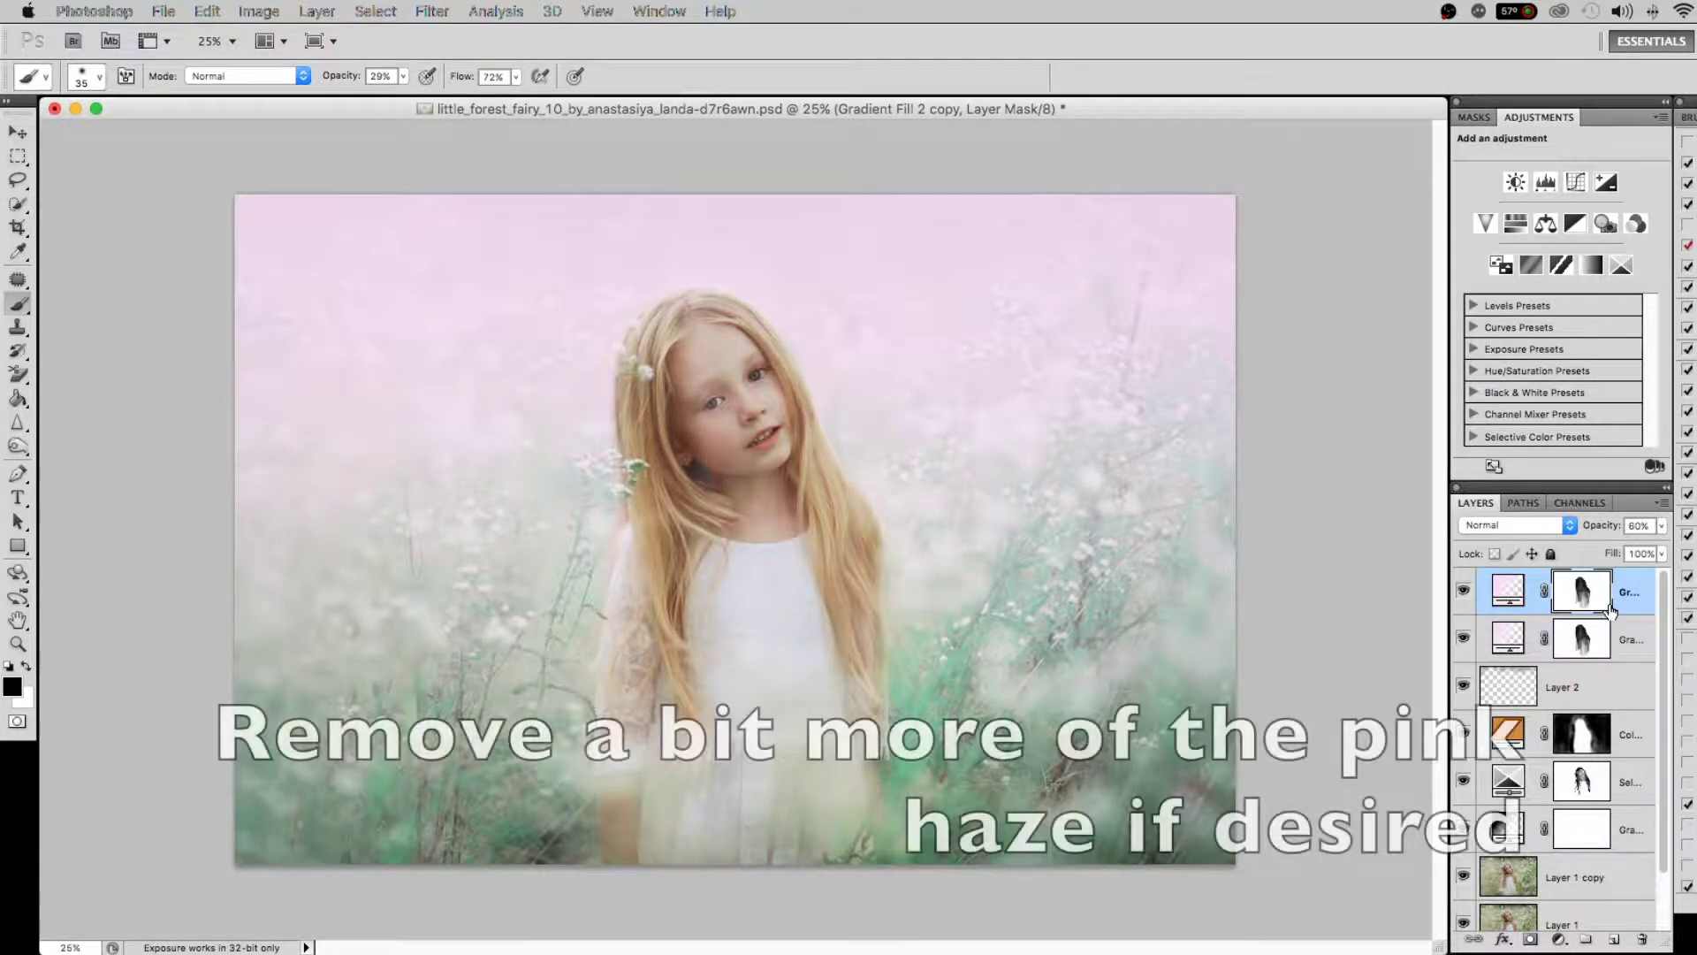
pyautogui.press(']')
pyautogui.press(']')
pyautogui.press(']')
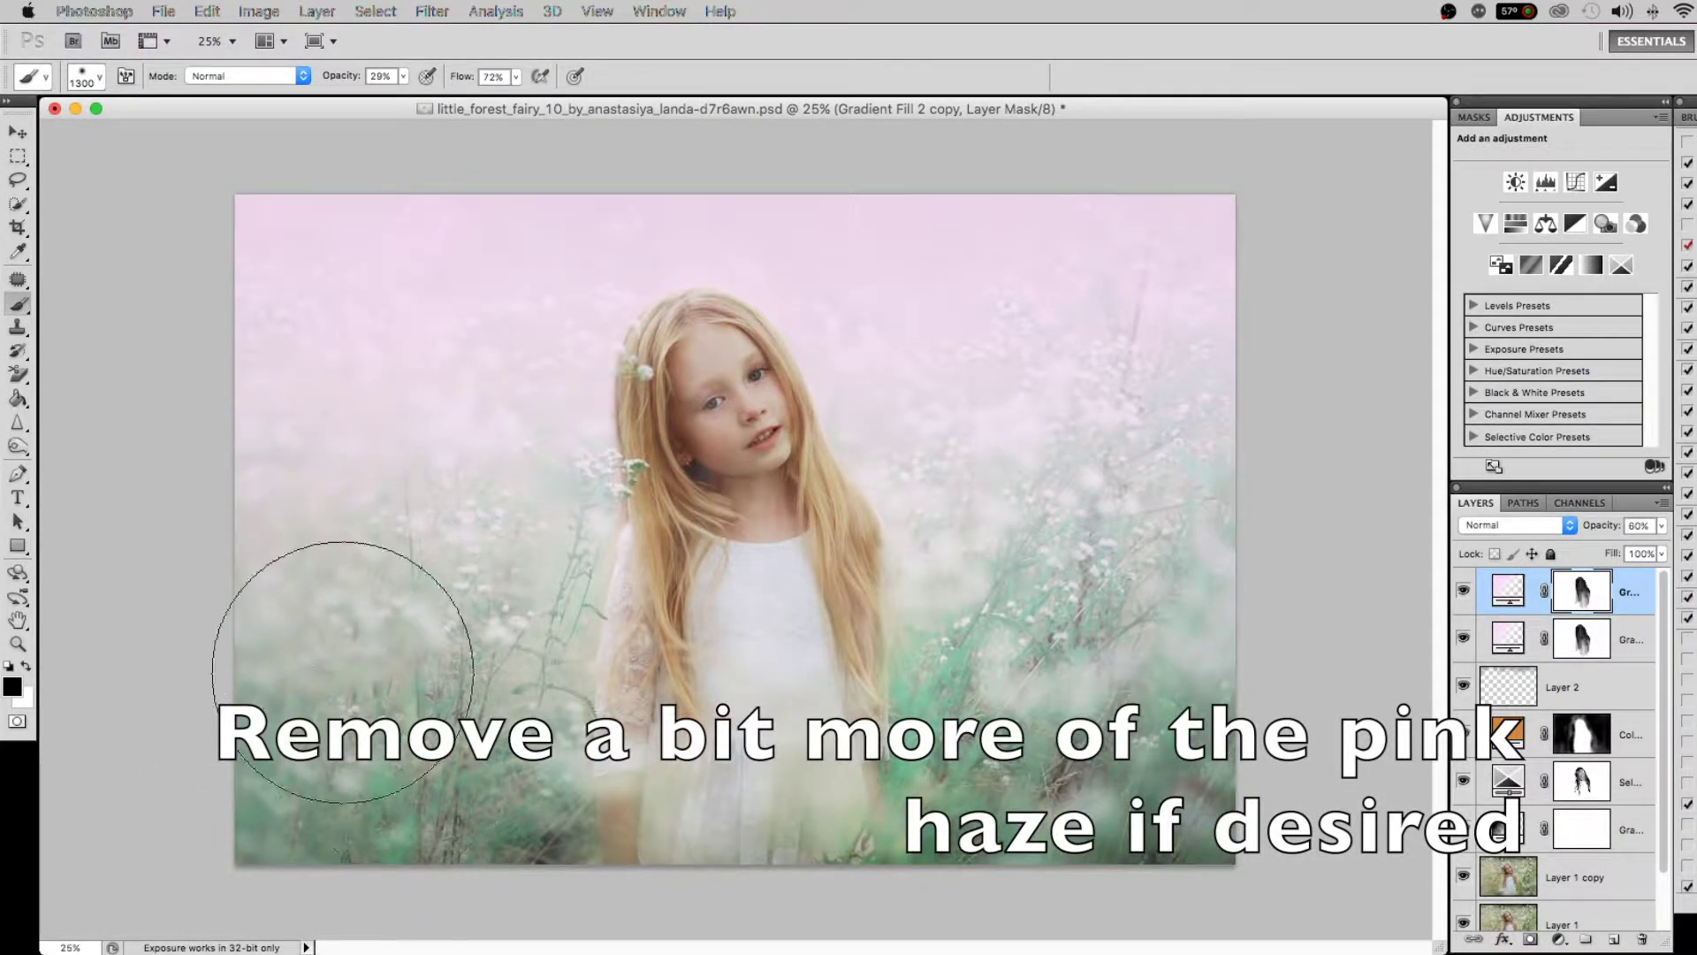
pyautogui.moveTo(961, 716)
pyautogui.mouseDown()
pyautogui.moveTo(1288, 645)
pyautogui.moveTo(815, 550)
pyautogui.mouseUp()
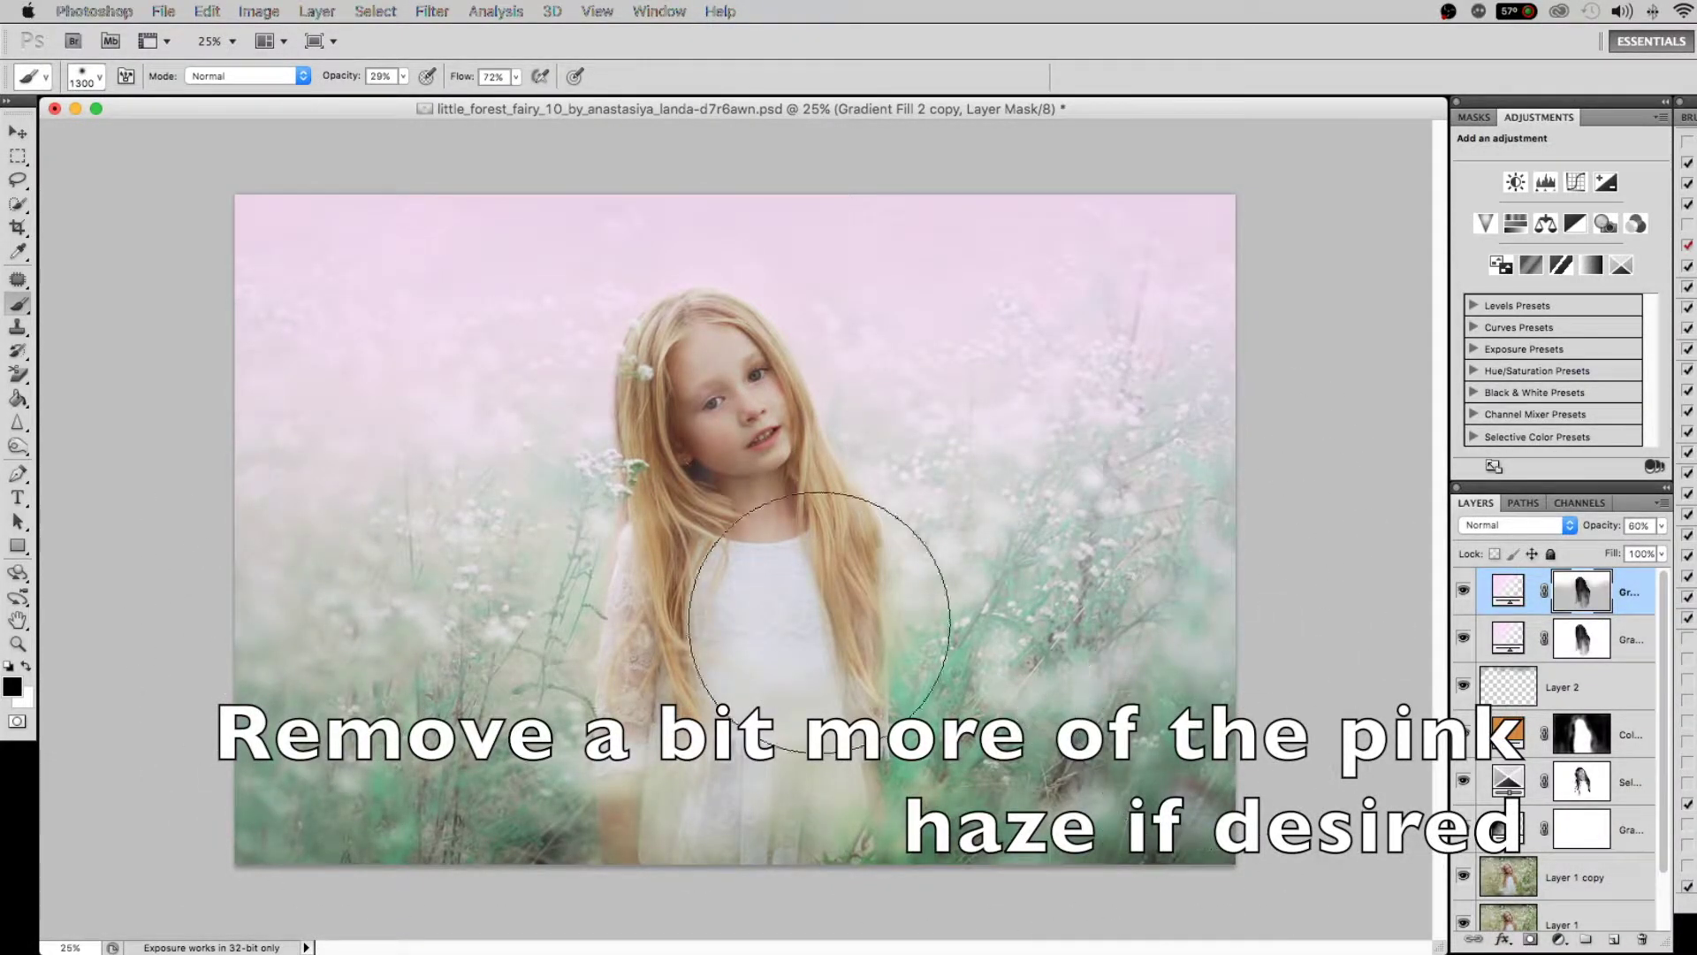
pyautogui.moveTo(1182, 637); pyautogui.dragTo(1087, 599)
pyautogui.press('[')
pyautogui.press('[')
pyautogui.press('[')
pyautogui.press(']')
pyautogui.press(']')
pyautogui.press(']')
pyautogui.press(']')
pyautogui.press(']')
pyautogui.press(']')
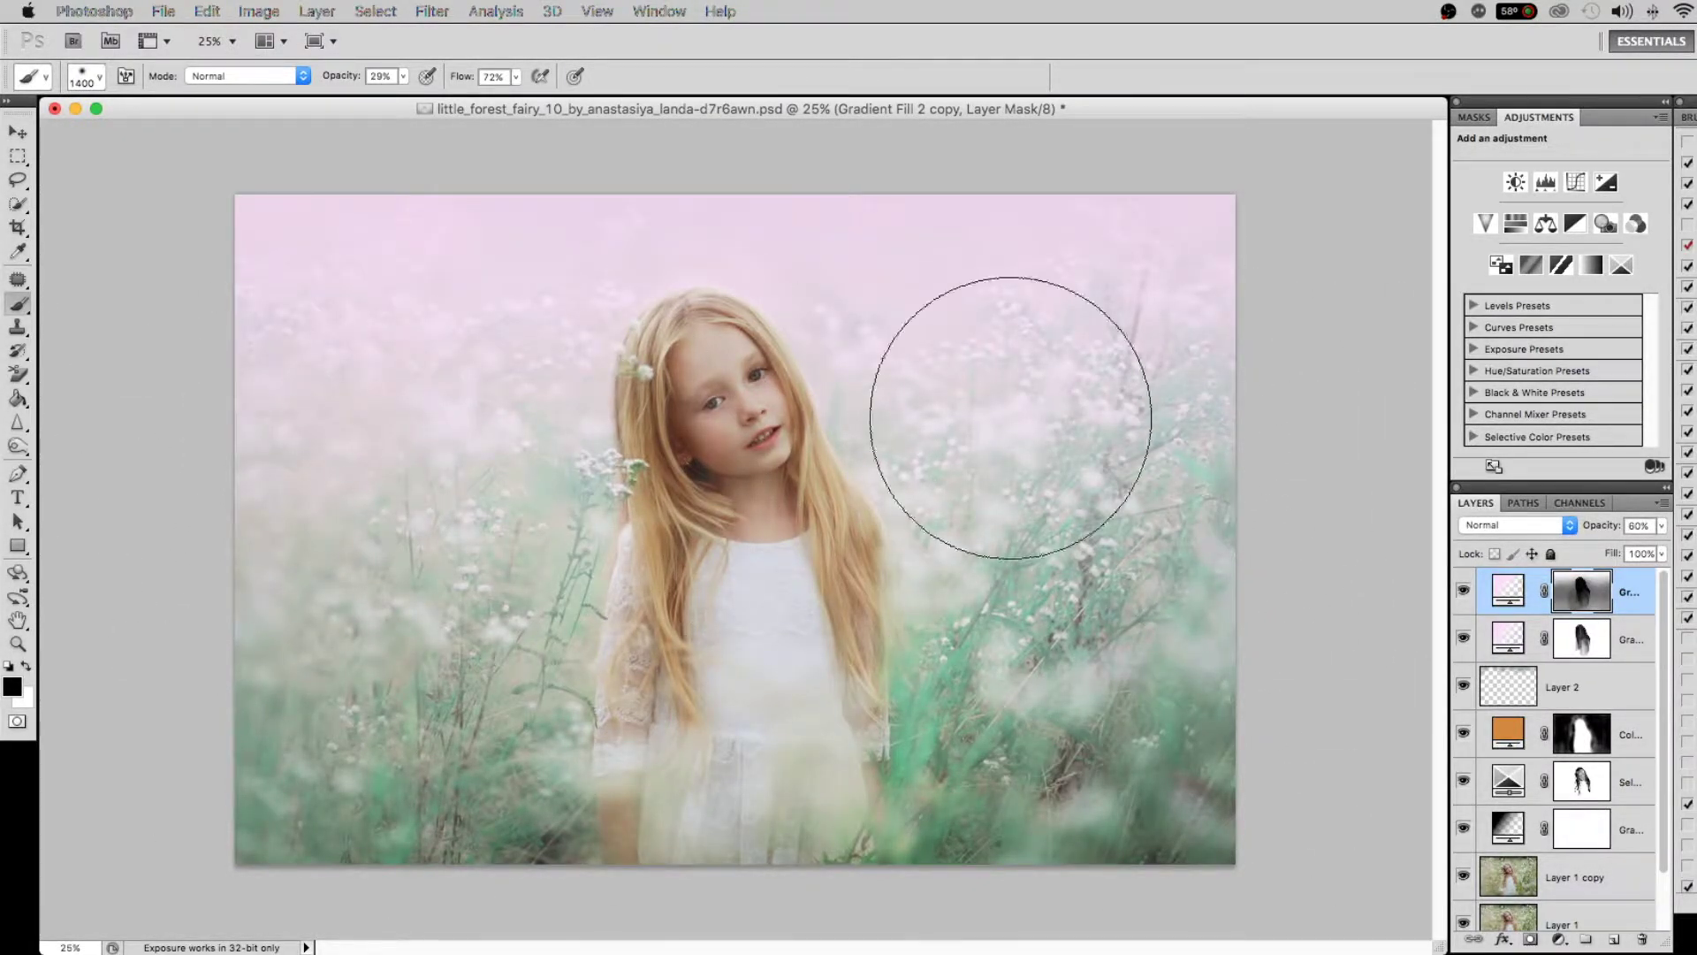
pyautogui.moveTo(1148, 757); pyautogui.dragTo(1242, 722)
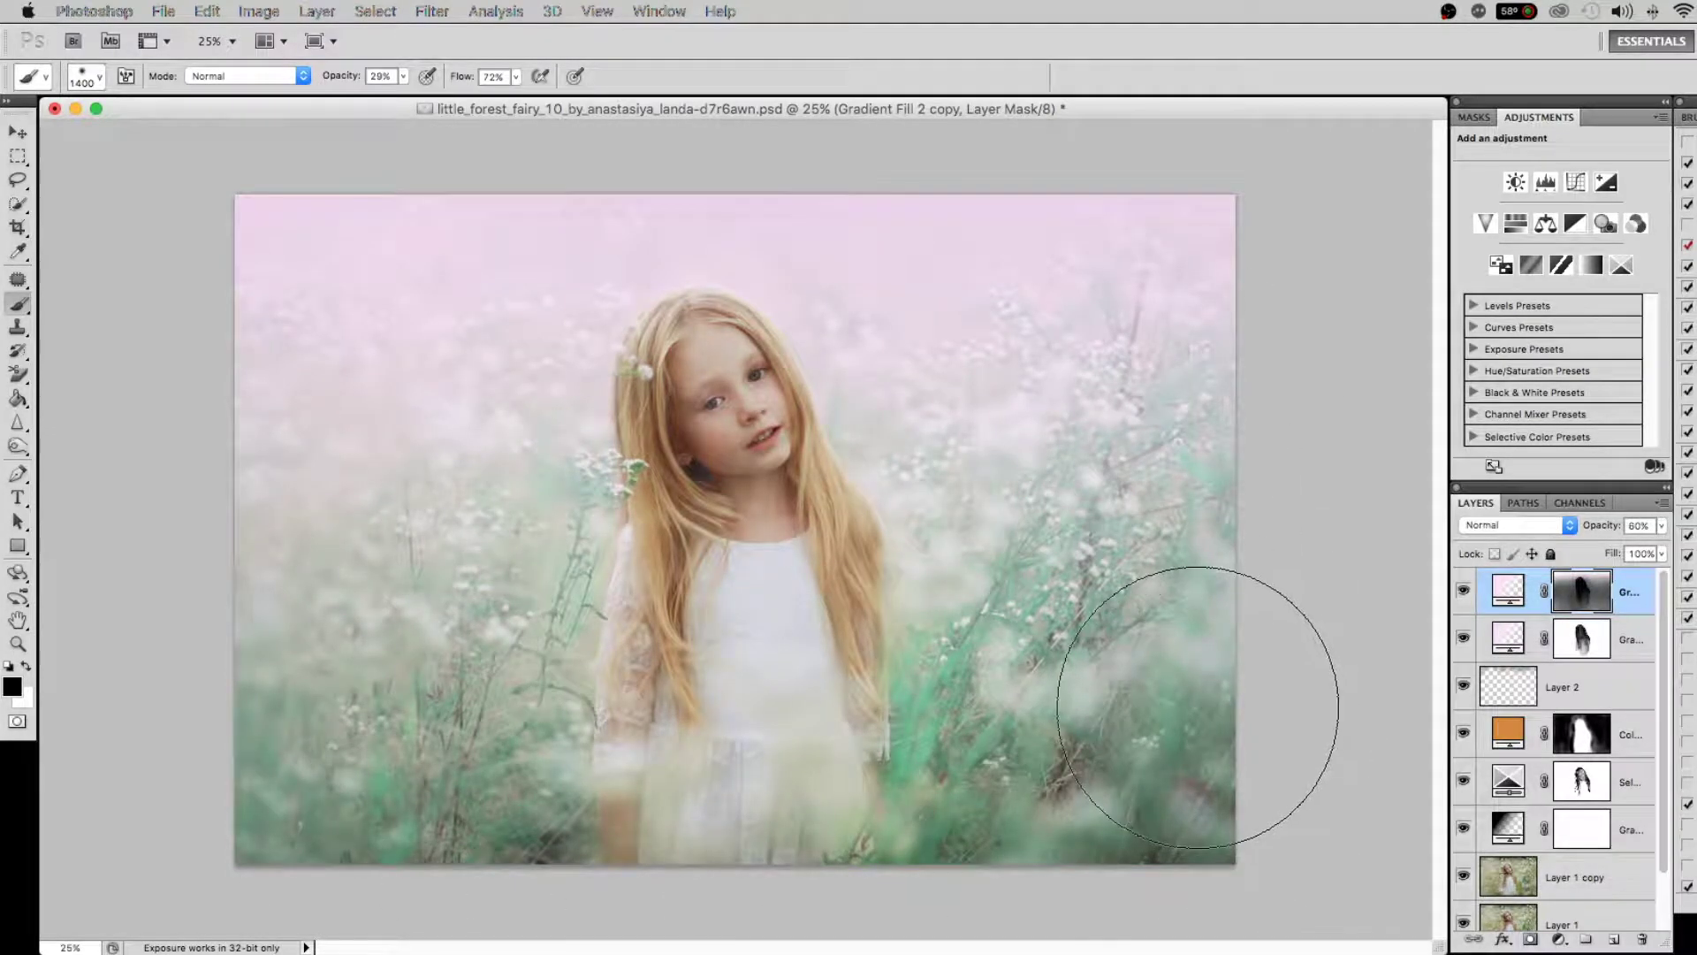
pyautogui.click(1559, 942)
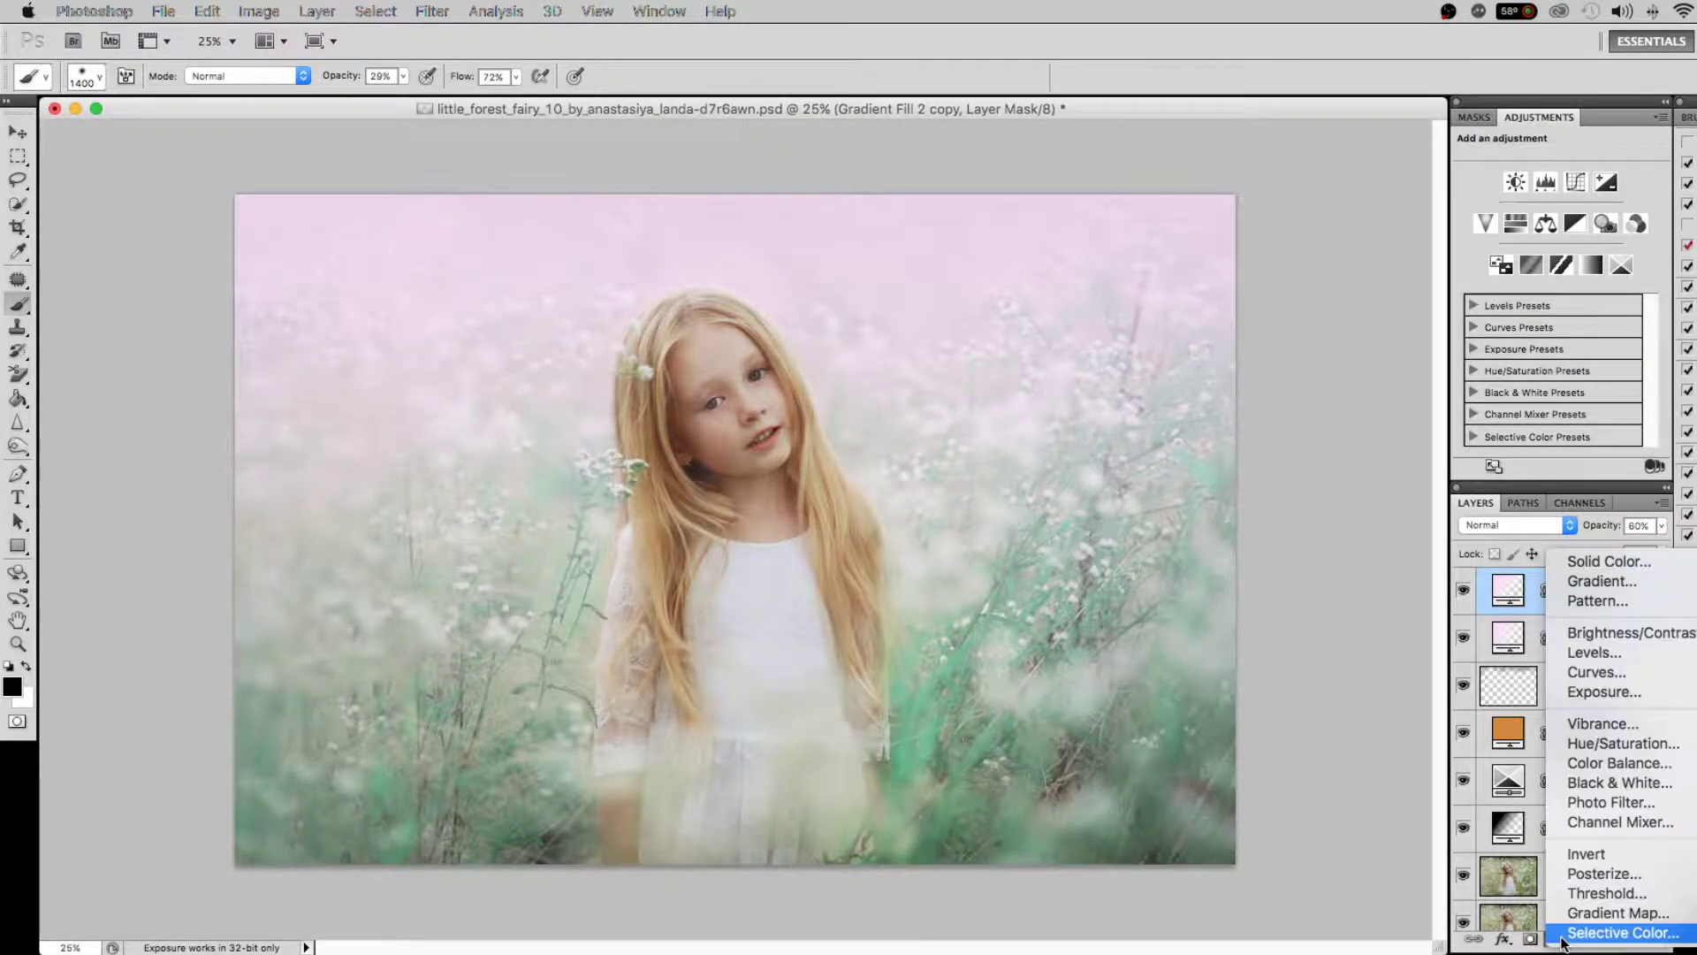
# Add a darkening Curves 1 layer with its midpoint pulled down and its mask inverted to black
pyautogui.click(1570, 673)
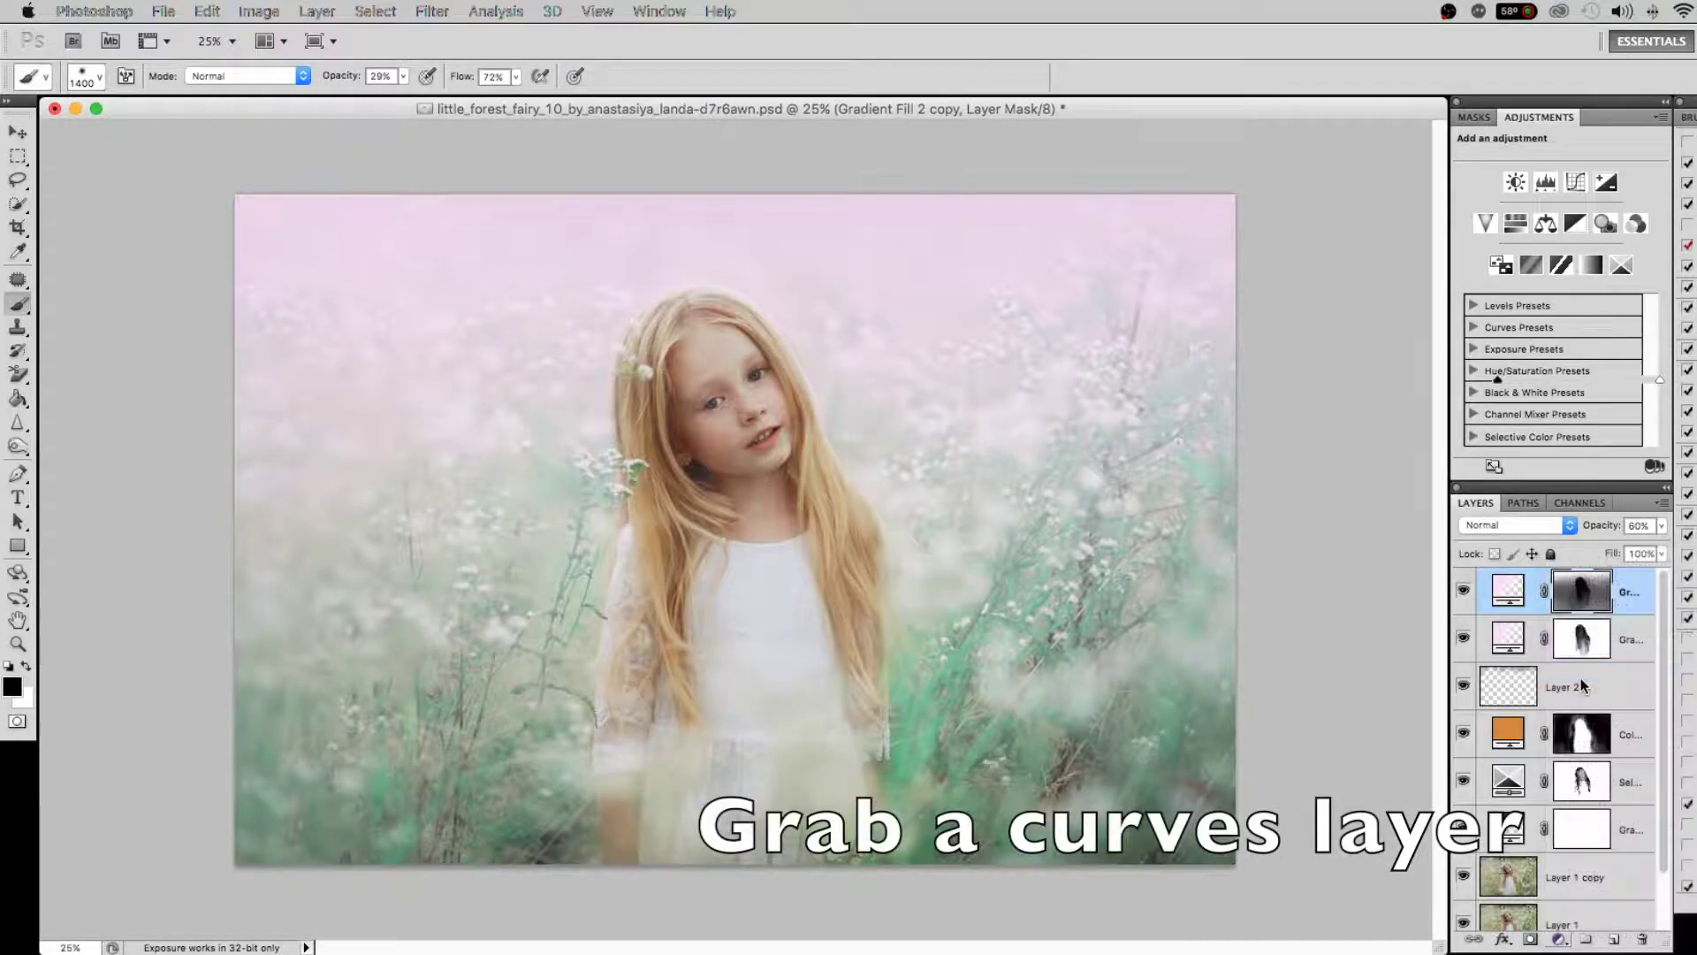
pyautogui.moveTo(1582, 285); pyautogui.dragTo(1589, 333)
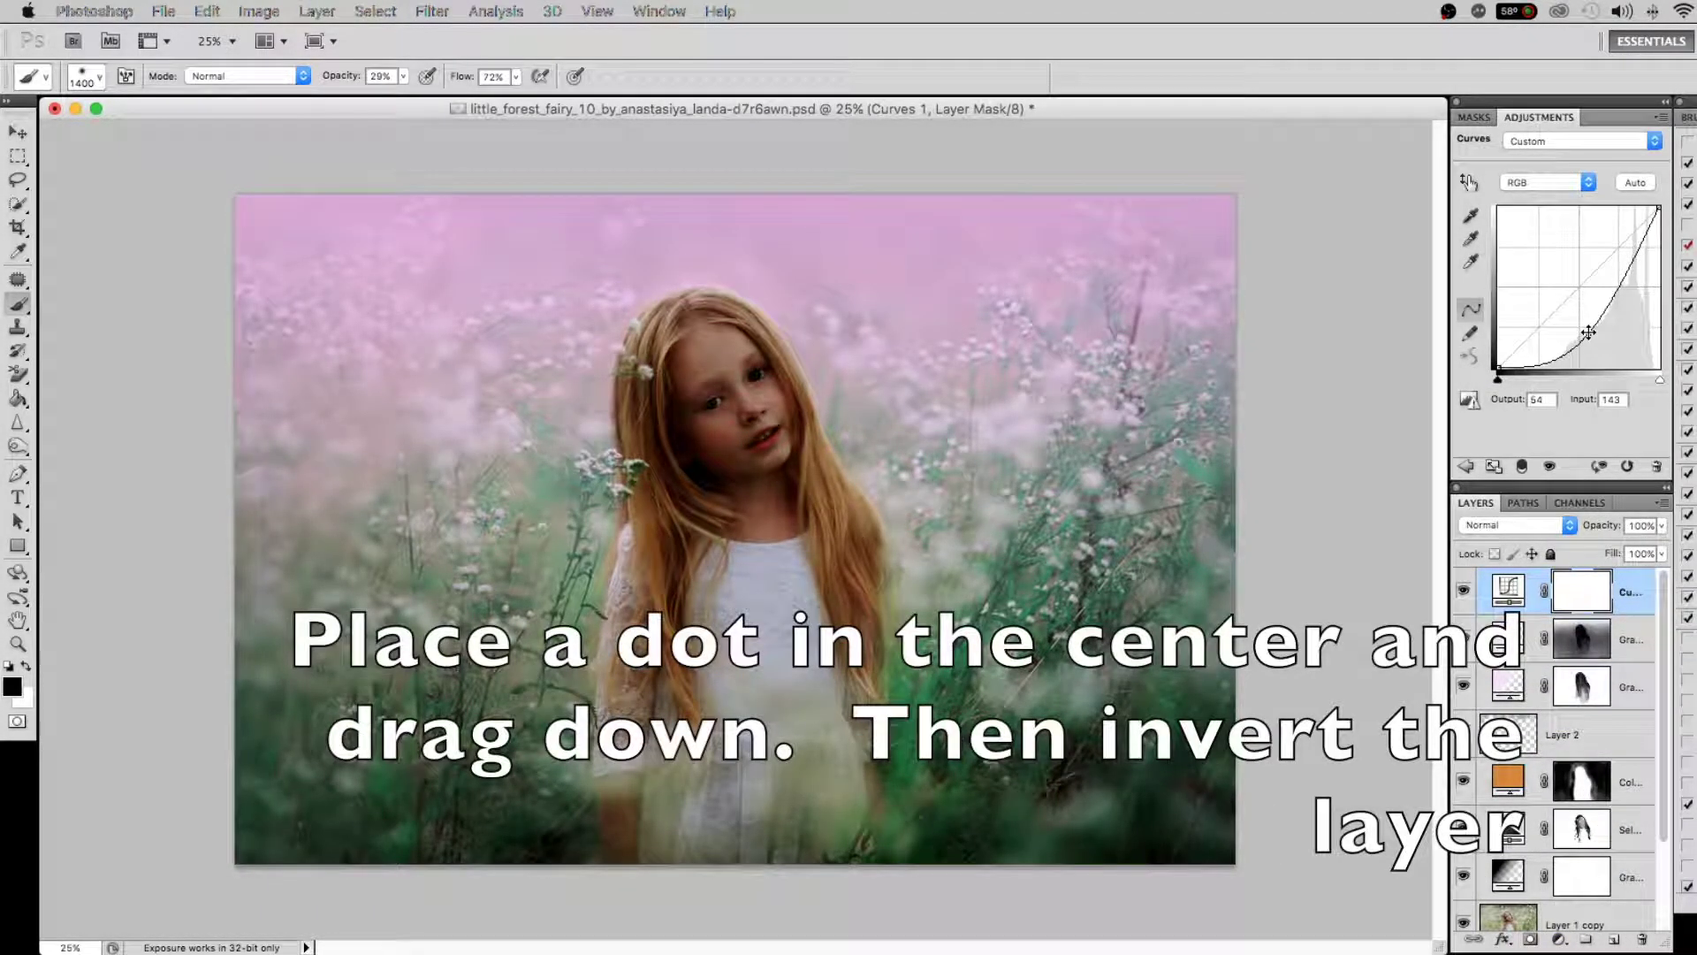
pyautogui.press('super+i')
# Add a brightening Curves 2 layer with the curve pulled up and its mask inverted
pyautogui.click(1558, 944)
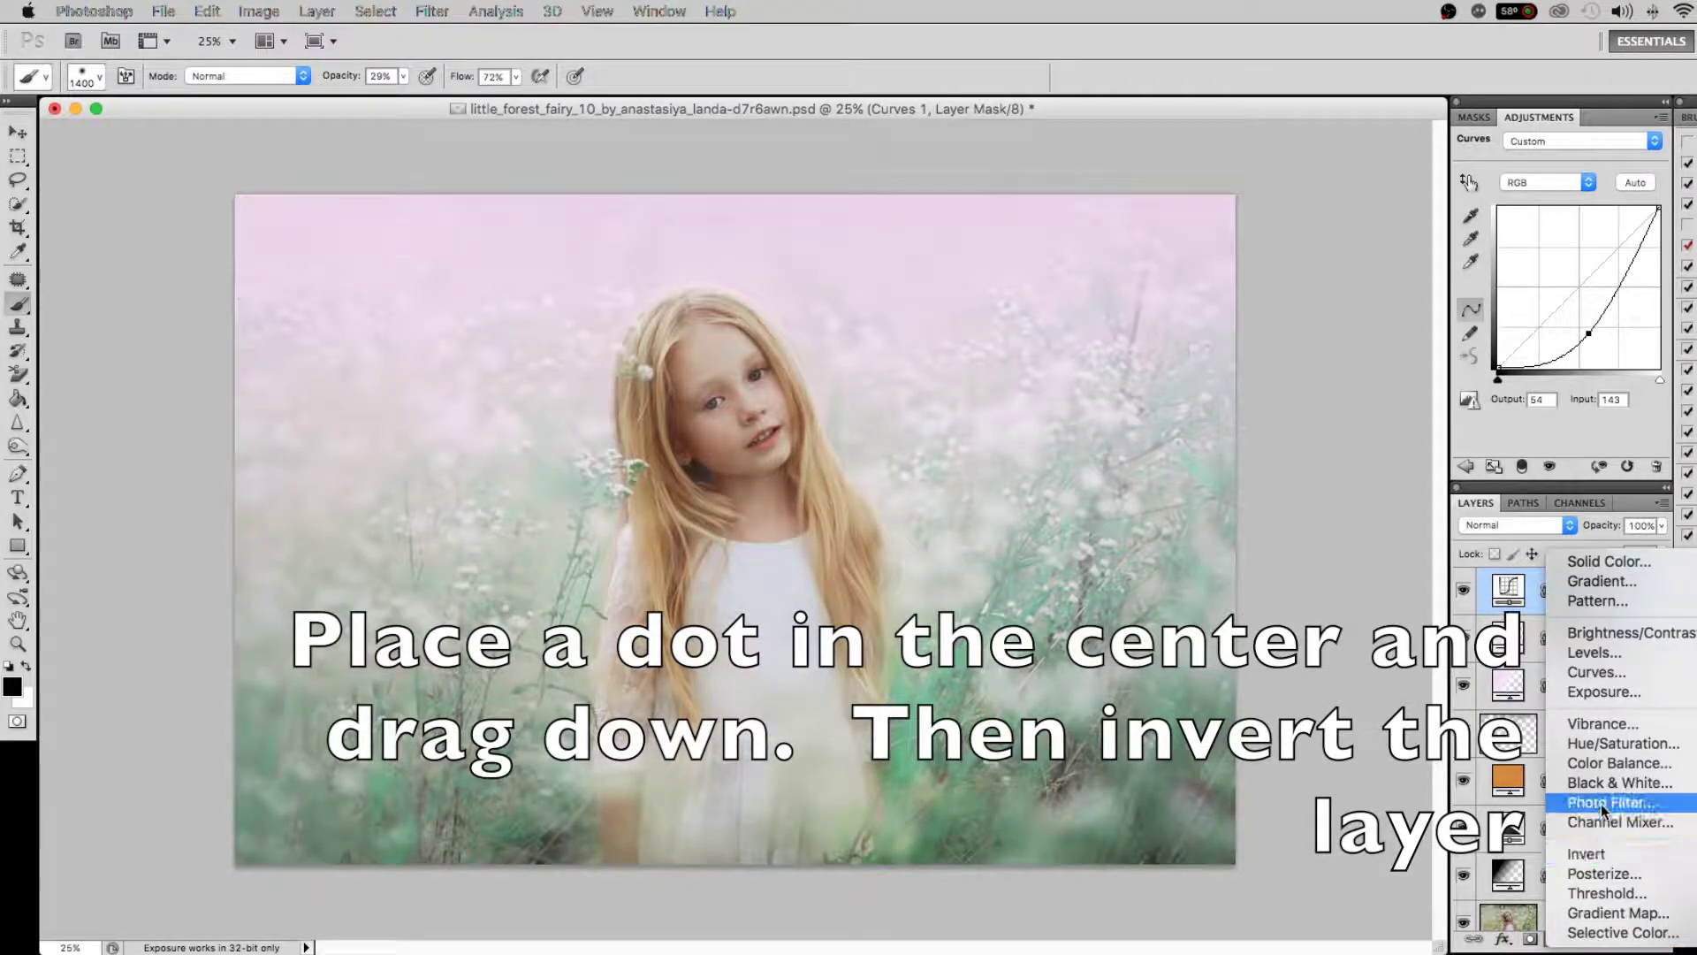
pyautogui.click(1591, 671)
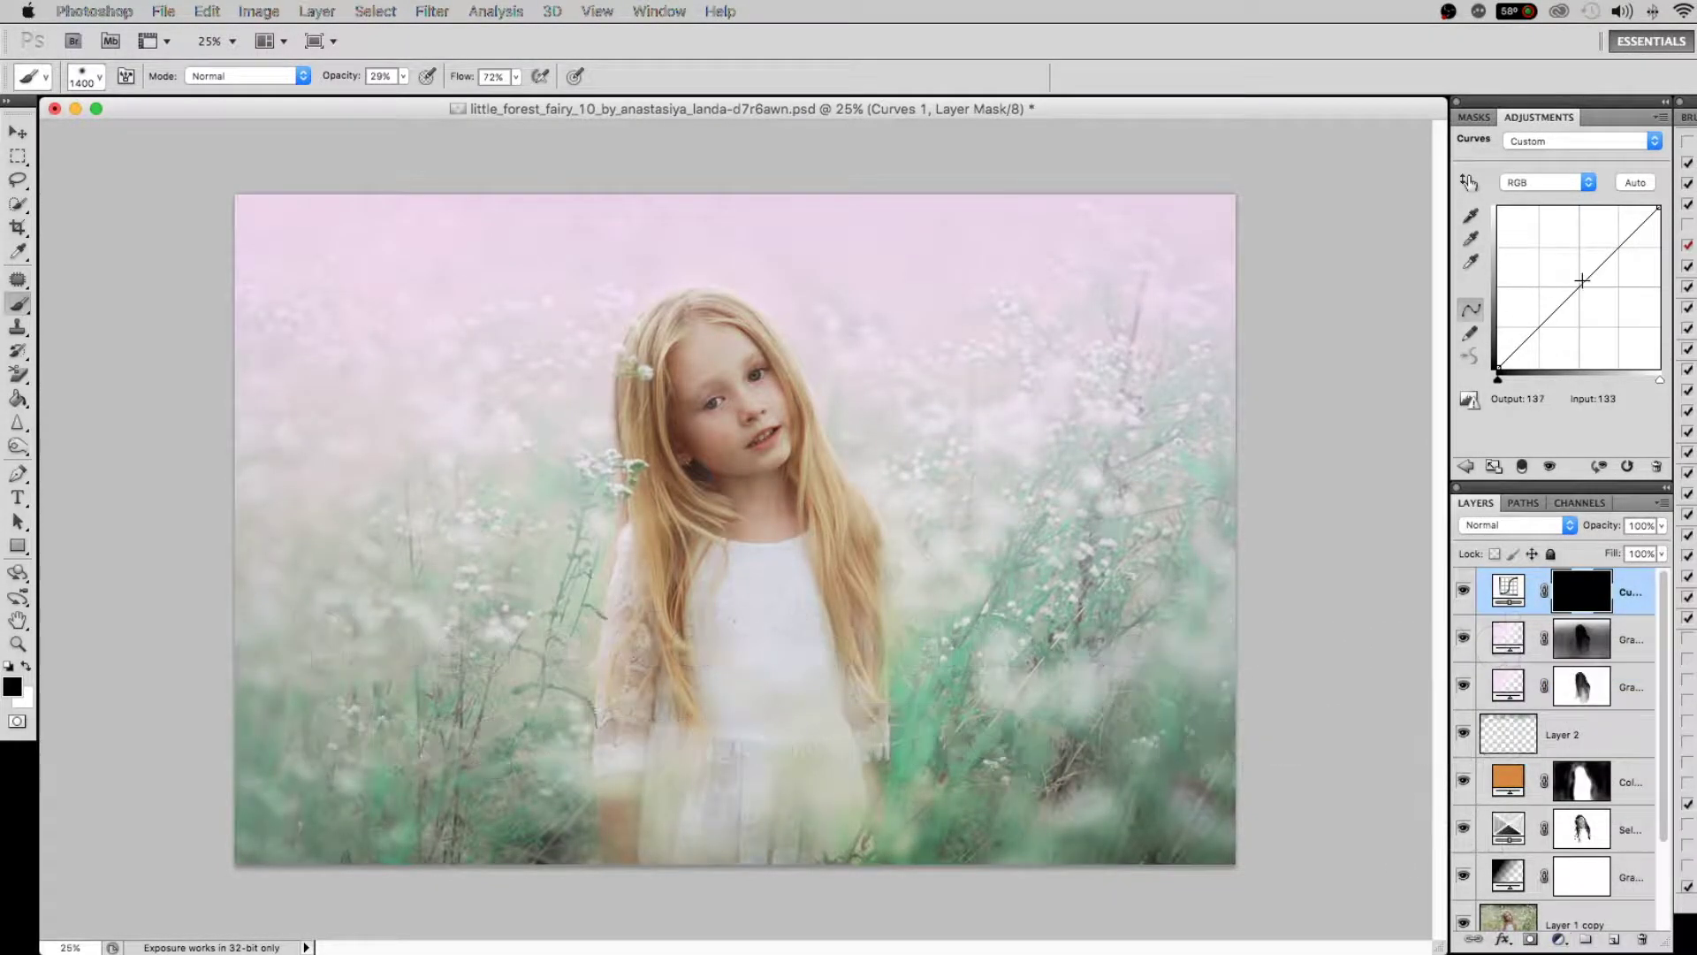
pyautogui.moveTo(1584, 280); pyautogui.dragTo(1570, 251)
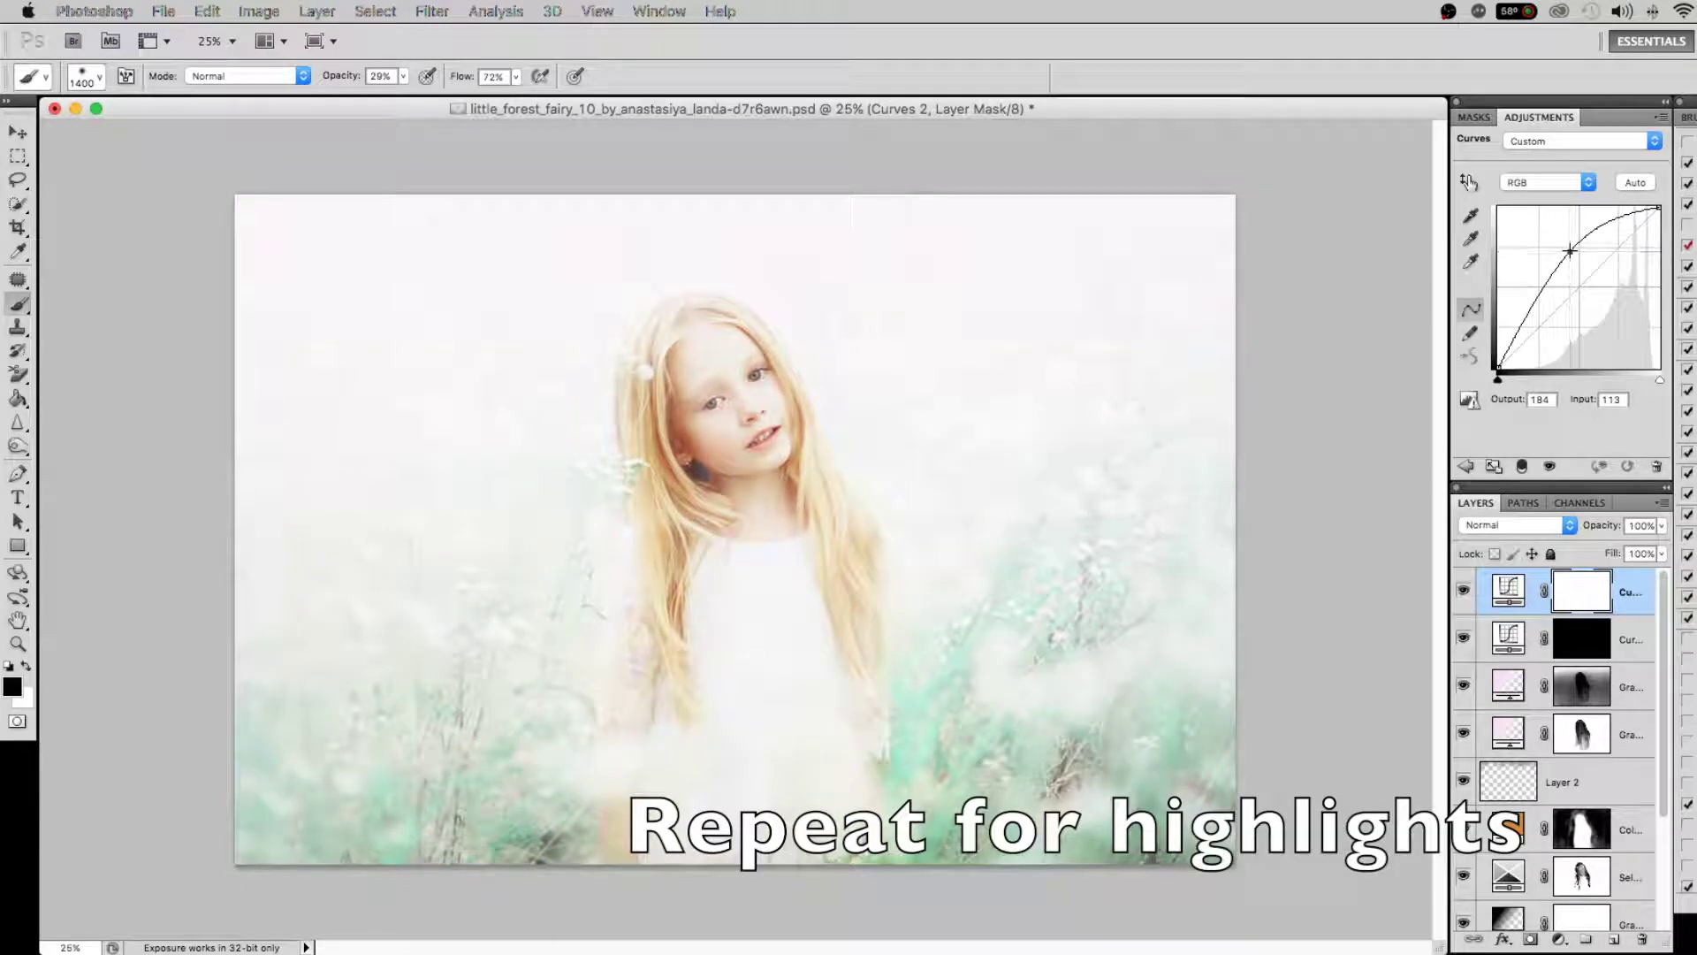
pyautogui.press('super+i')
pyautogui.moveTo(1570, 251); pyautogui.dragTo(1588, 333)
pyautogui.click(1572, 639)
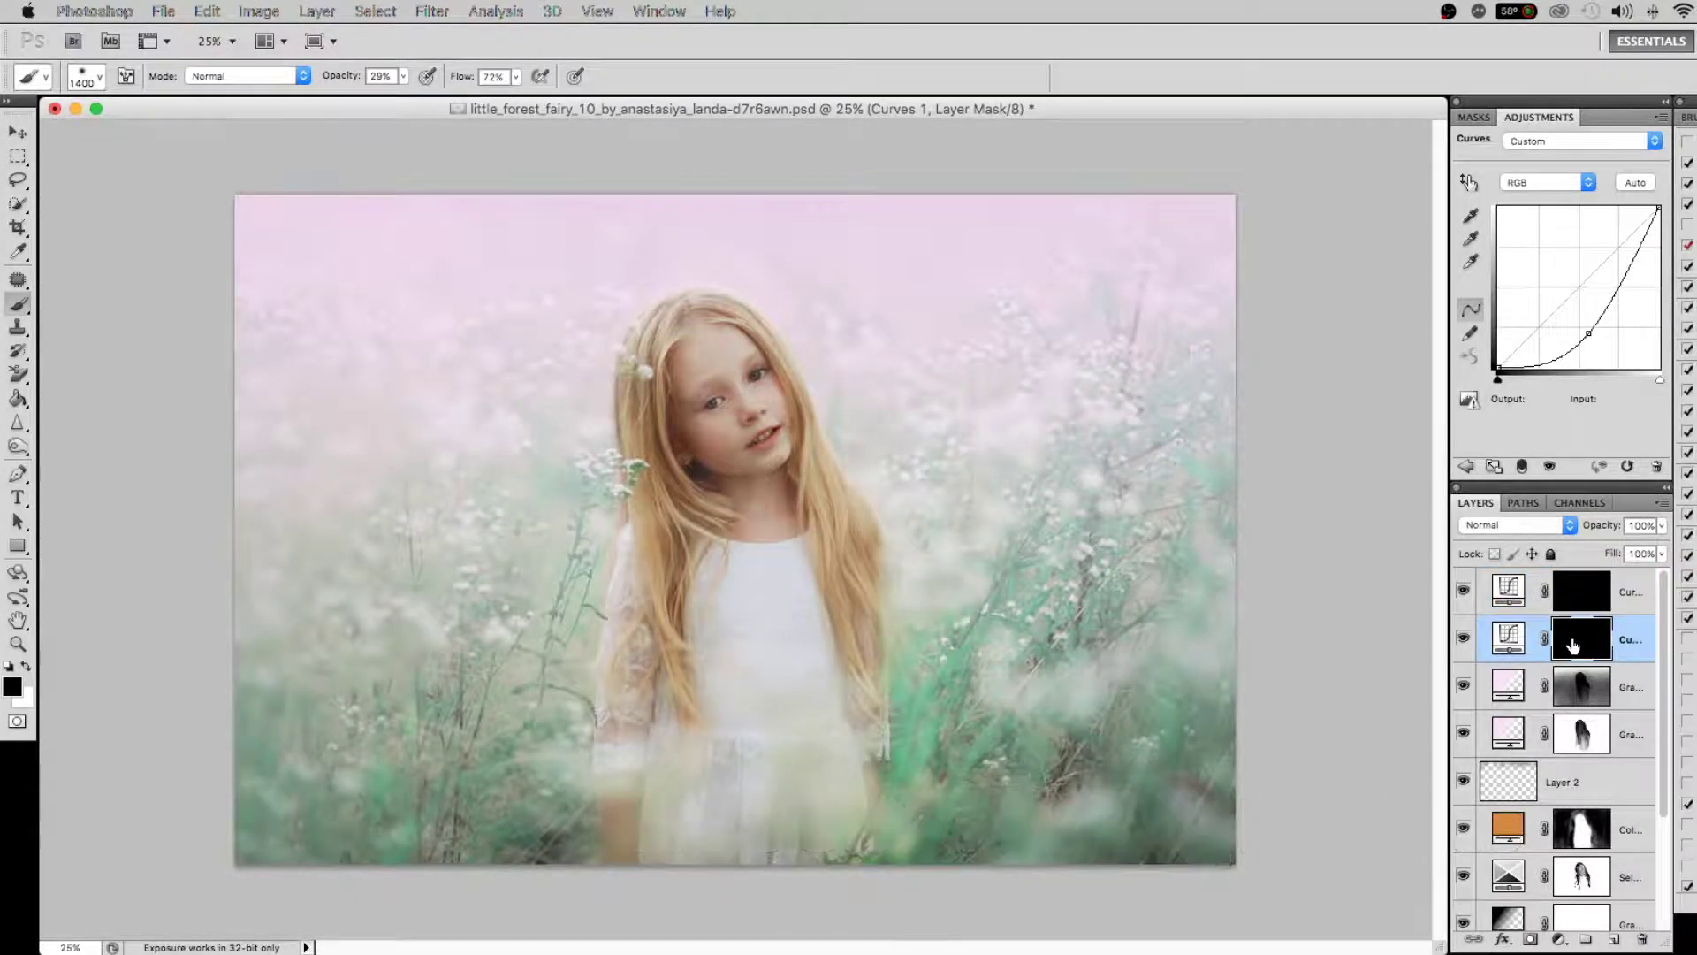
# Set a white 9% opacity brush at size 15, zoom to 50%, and shade the left hair strands
pyautogui.press('x')
pyautogui.moveTo(336, 77); pyautogui.dragTo(314, 78)
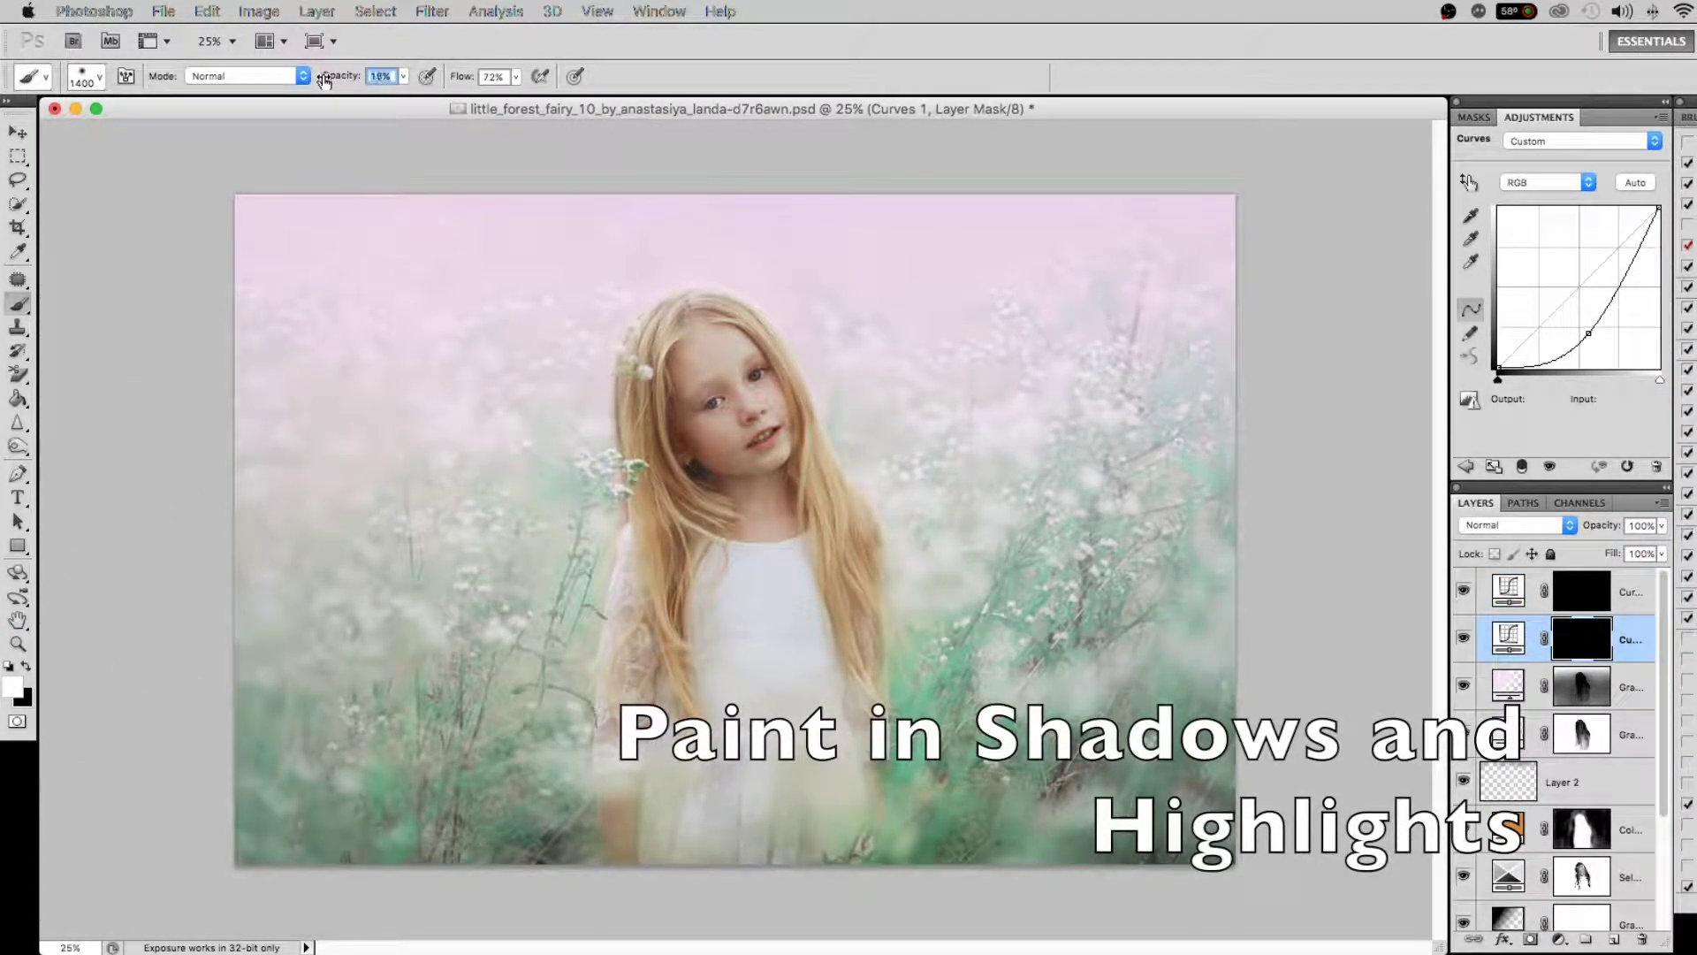
pyautogui.press('[')
pyautogui.press('[')
pyautogui.press('[')
pyautogui.press('super+plus')
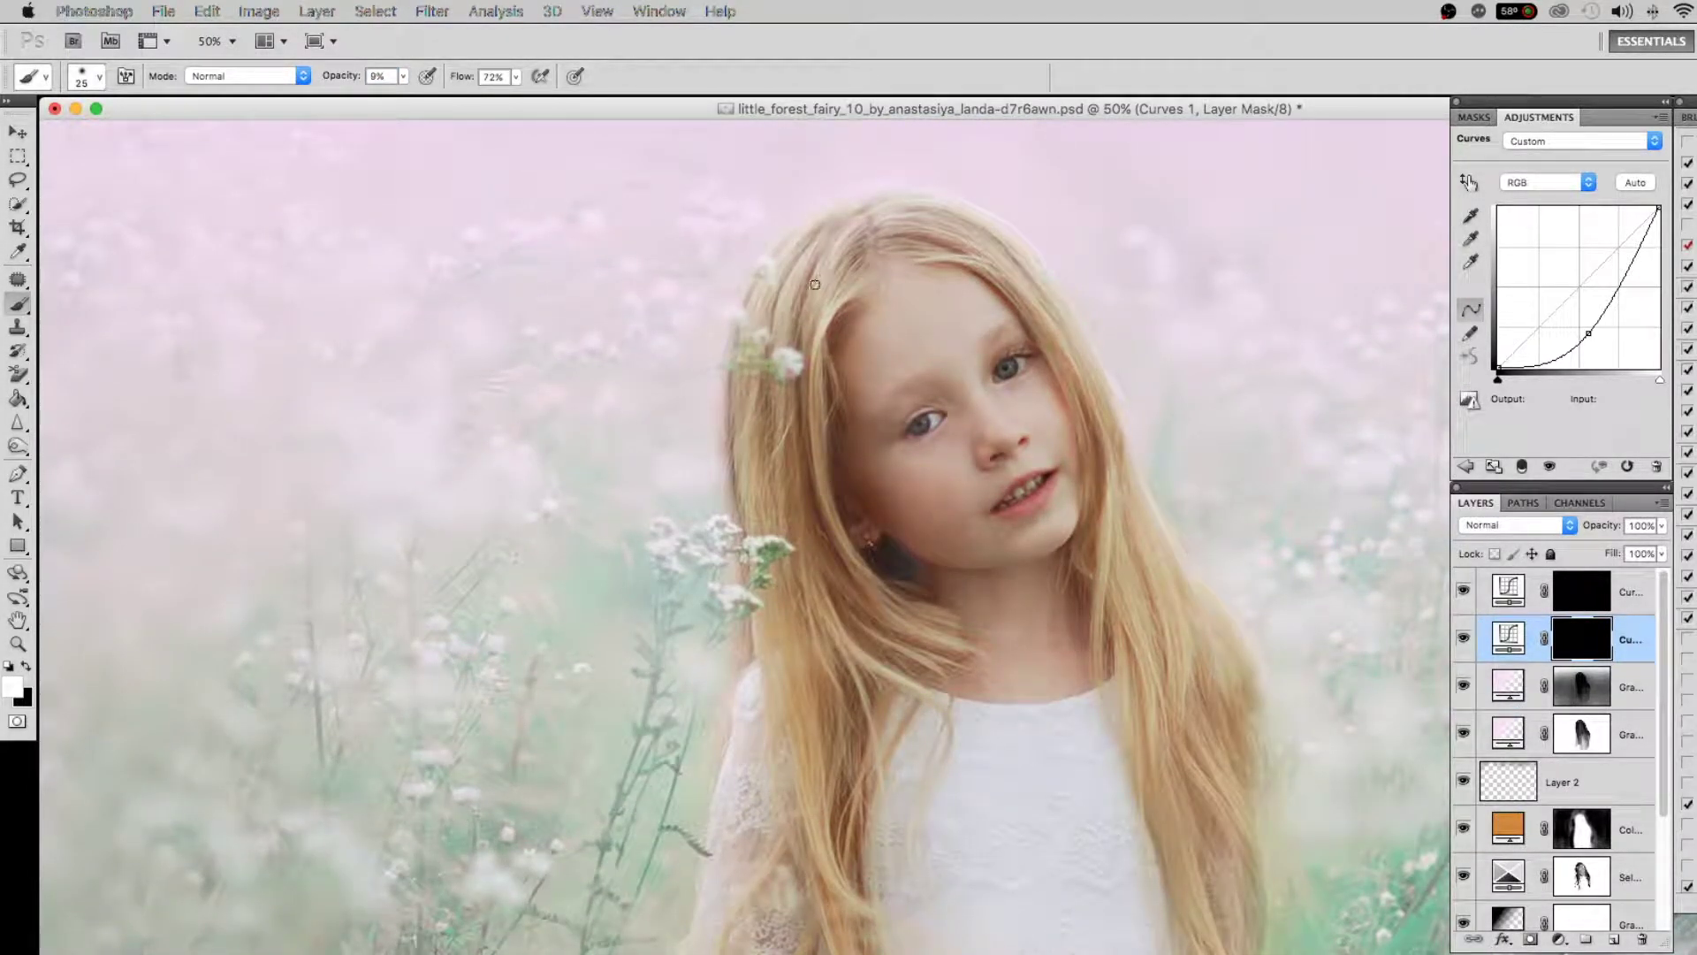
pyautogui.press('[')
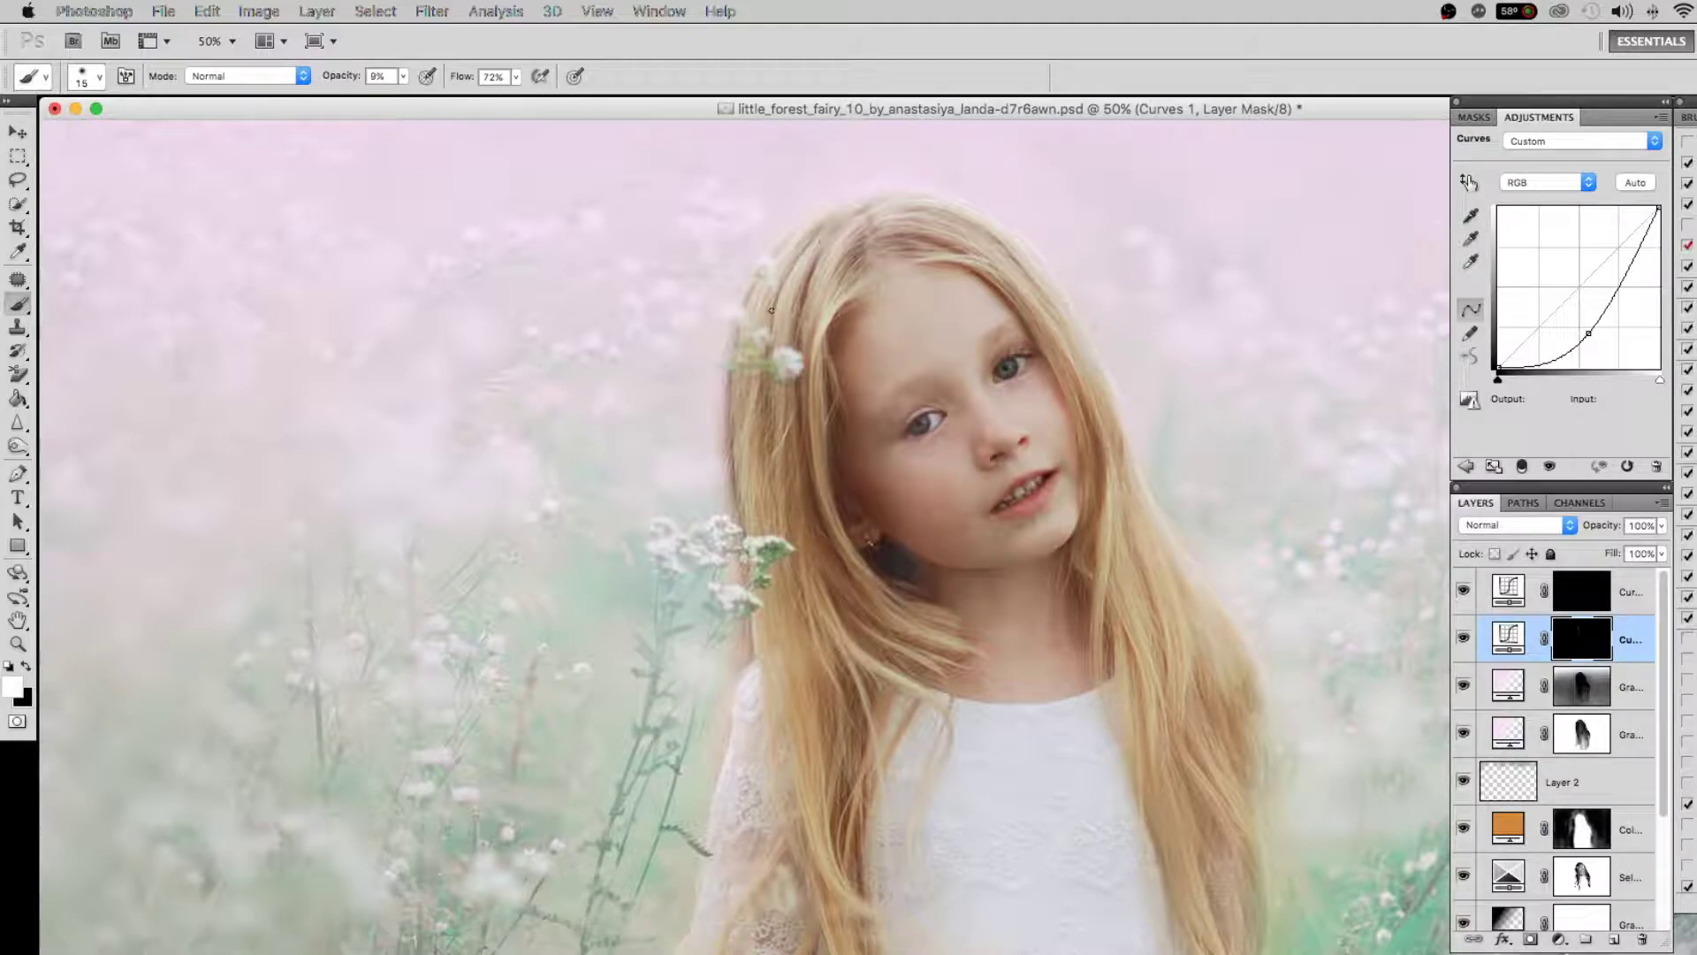
pyautogui.moveTo(772, 309)
pyautogui.mouseDown()
pyautogui.moveTo(1149, 568)
pyautogui.moveTo(1115, 549)
pyautogui.mouseUp()
# Darken the hair down the face's right side and along the edge beside the dress
pyautogui.press(']')
pyautogui.press(']')
pyautogui.press(']')
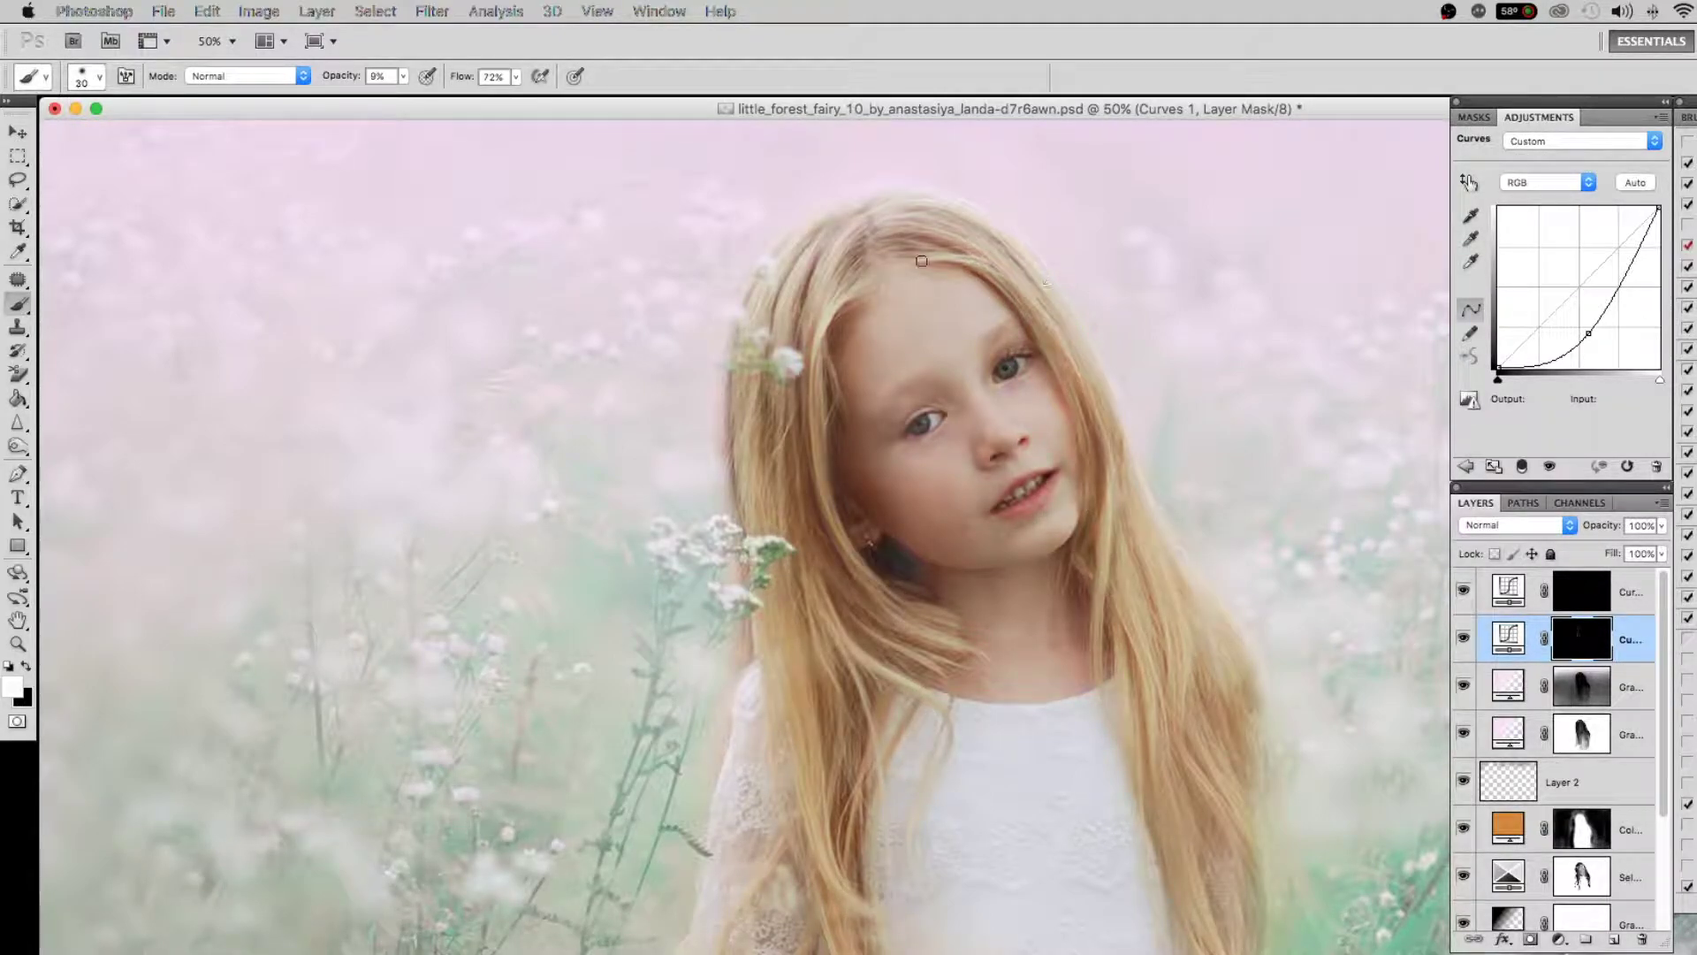
pyautogui.press('[')
pyautogui.press('[')
pyautogui.moveTo(925, 268); pyautogui.dragTo(929, 742)
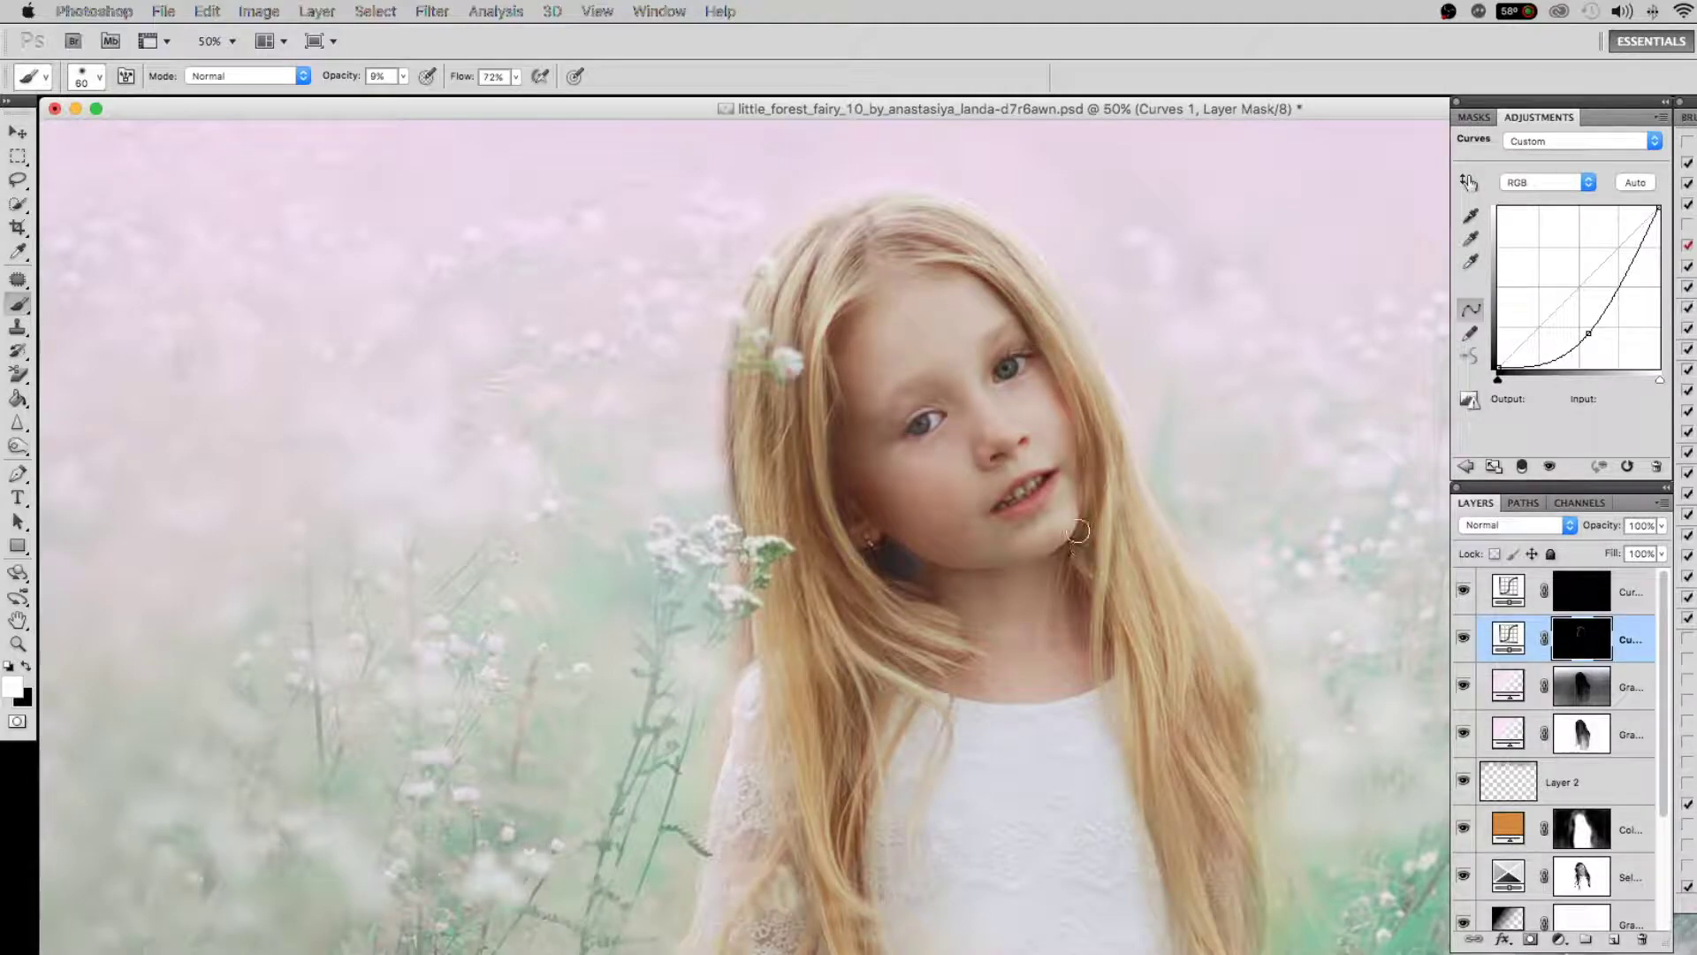
pyautogui.press('[')
pyautogui.press('[')
pyautogui.scroll(-8, 928, 751)
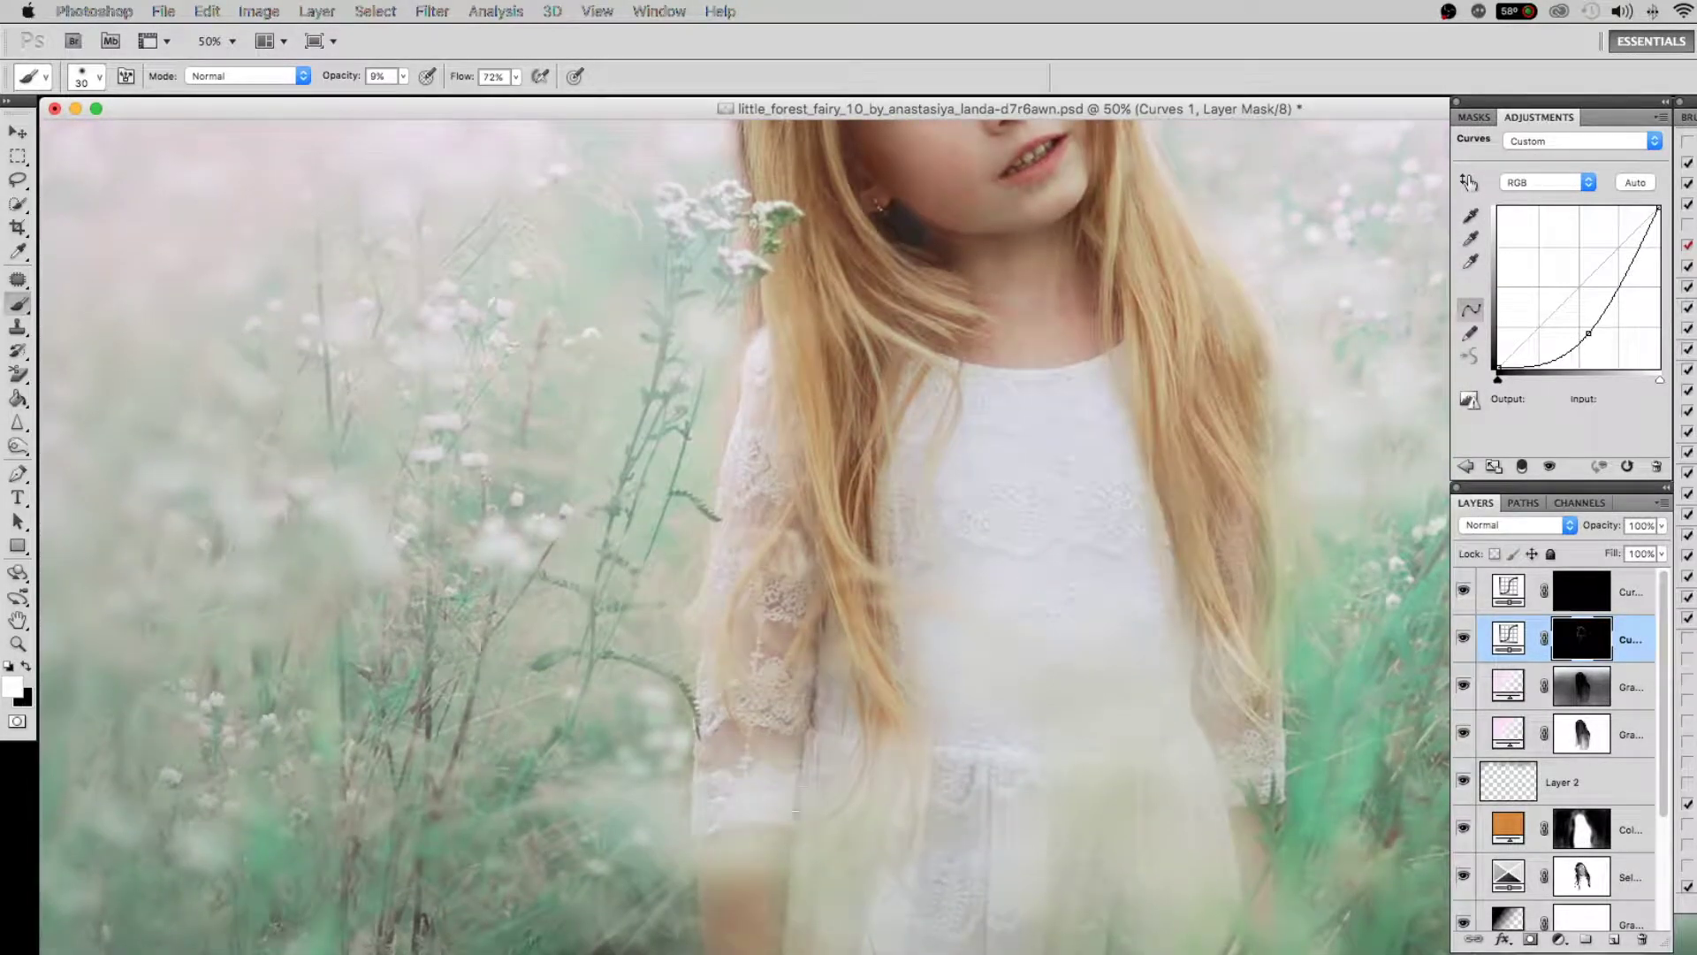
pyautogui.press('[')
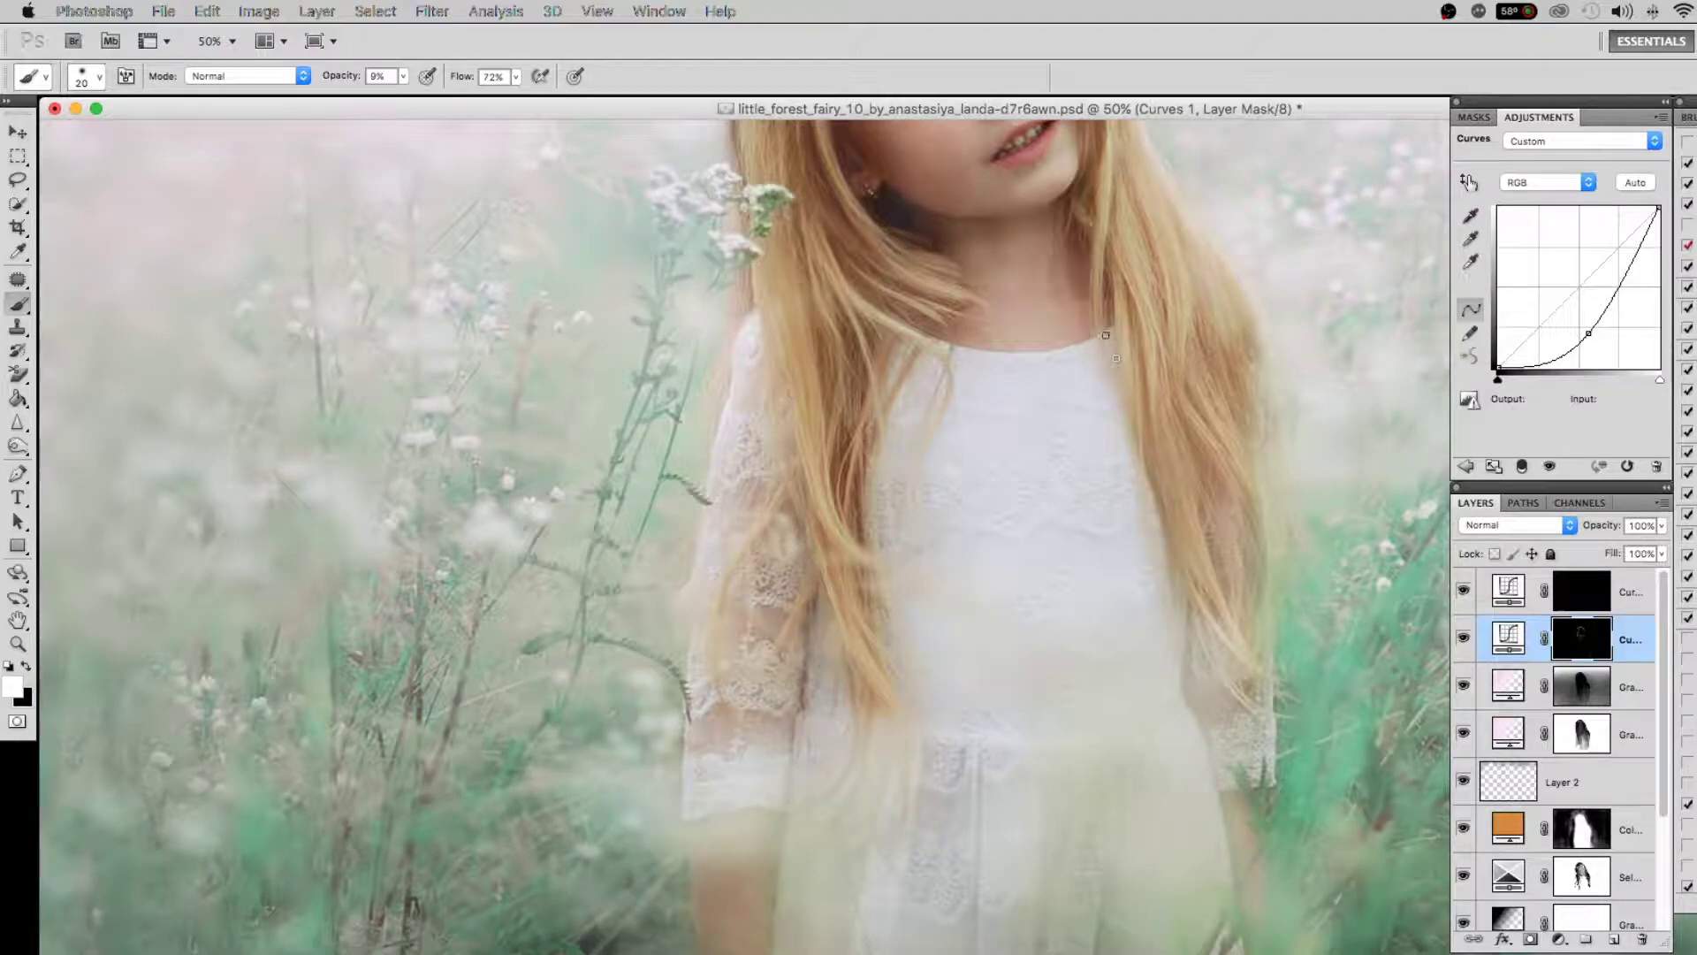
pyautogui.moveTo(1217, 500); pyautogui.dragTo(1194, 587)
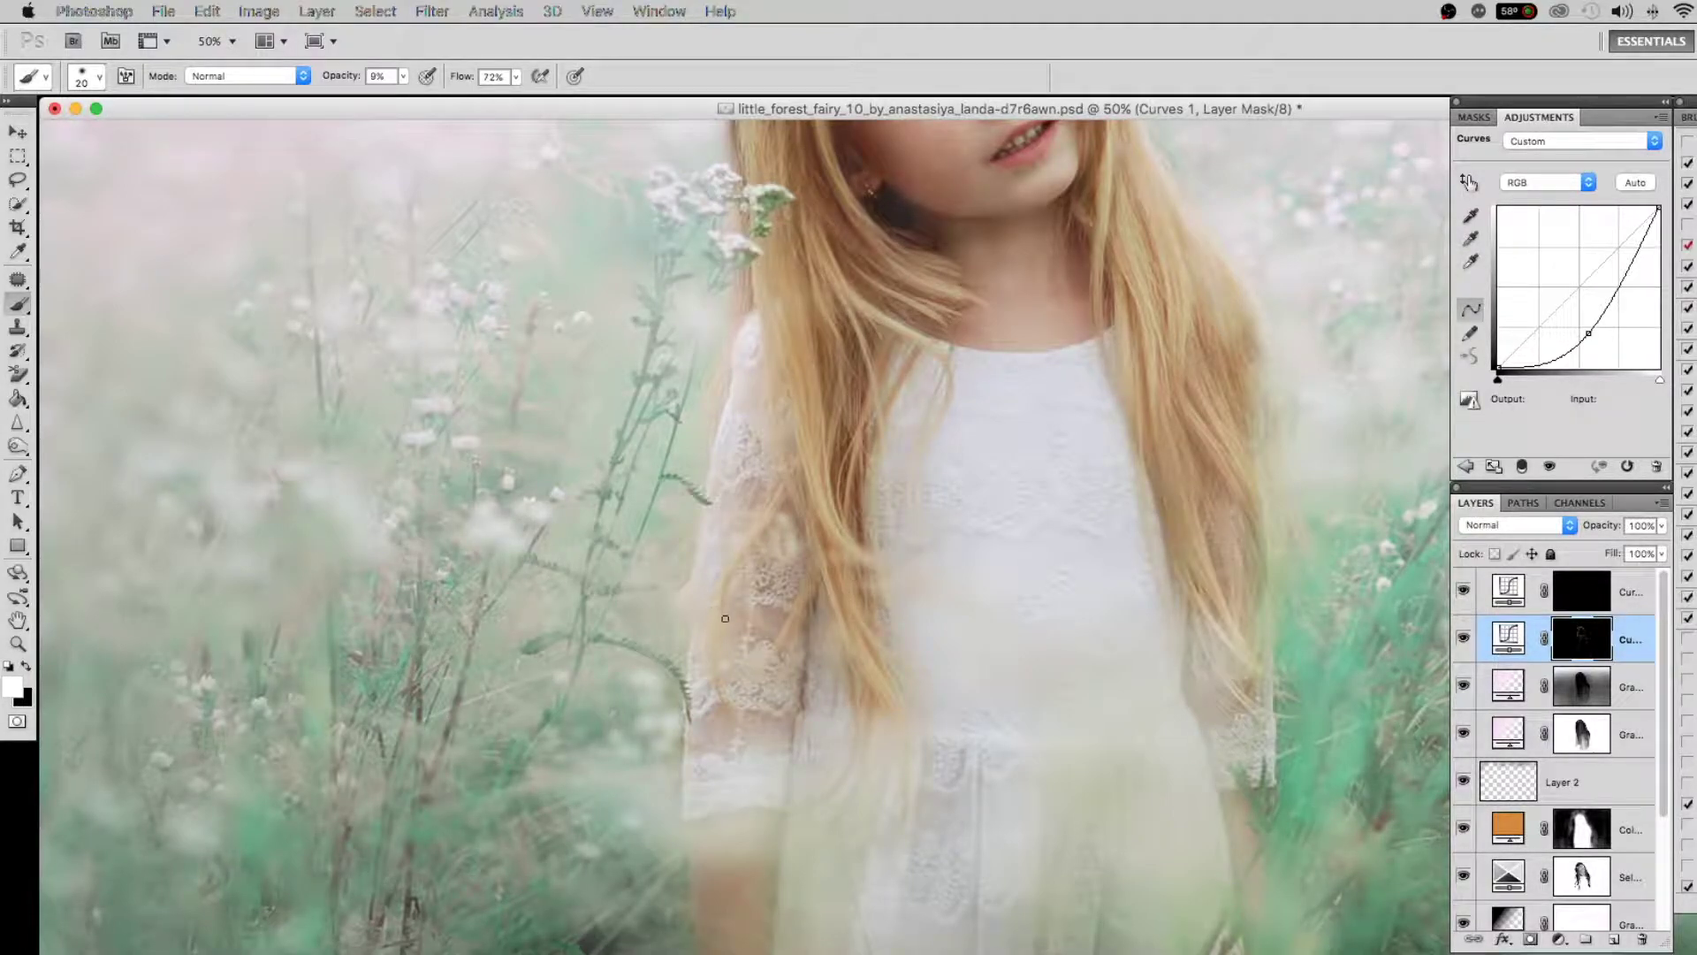
# Switch to the brightening Curves 2 mask and zoom in to 100% on the face
pyautogui.scroll(5, 924, 682)
pyautogui.scroll(5, 911, 469)
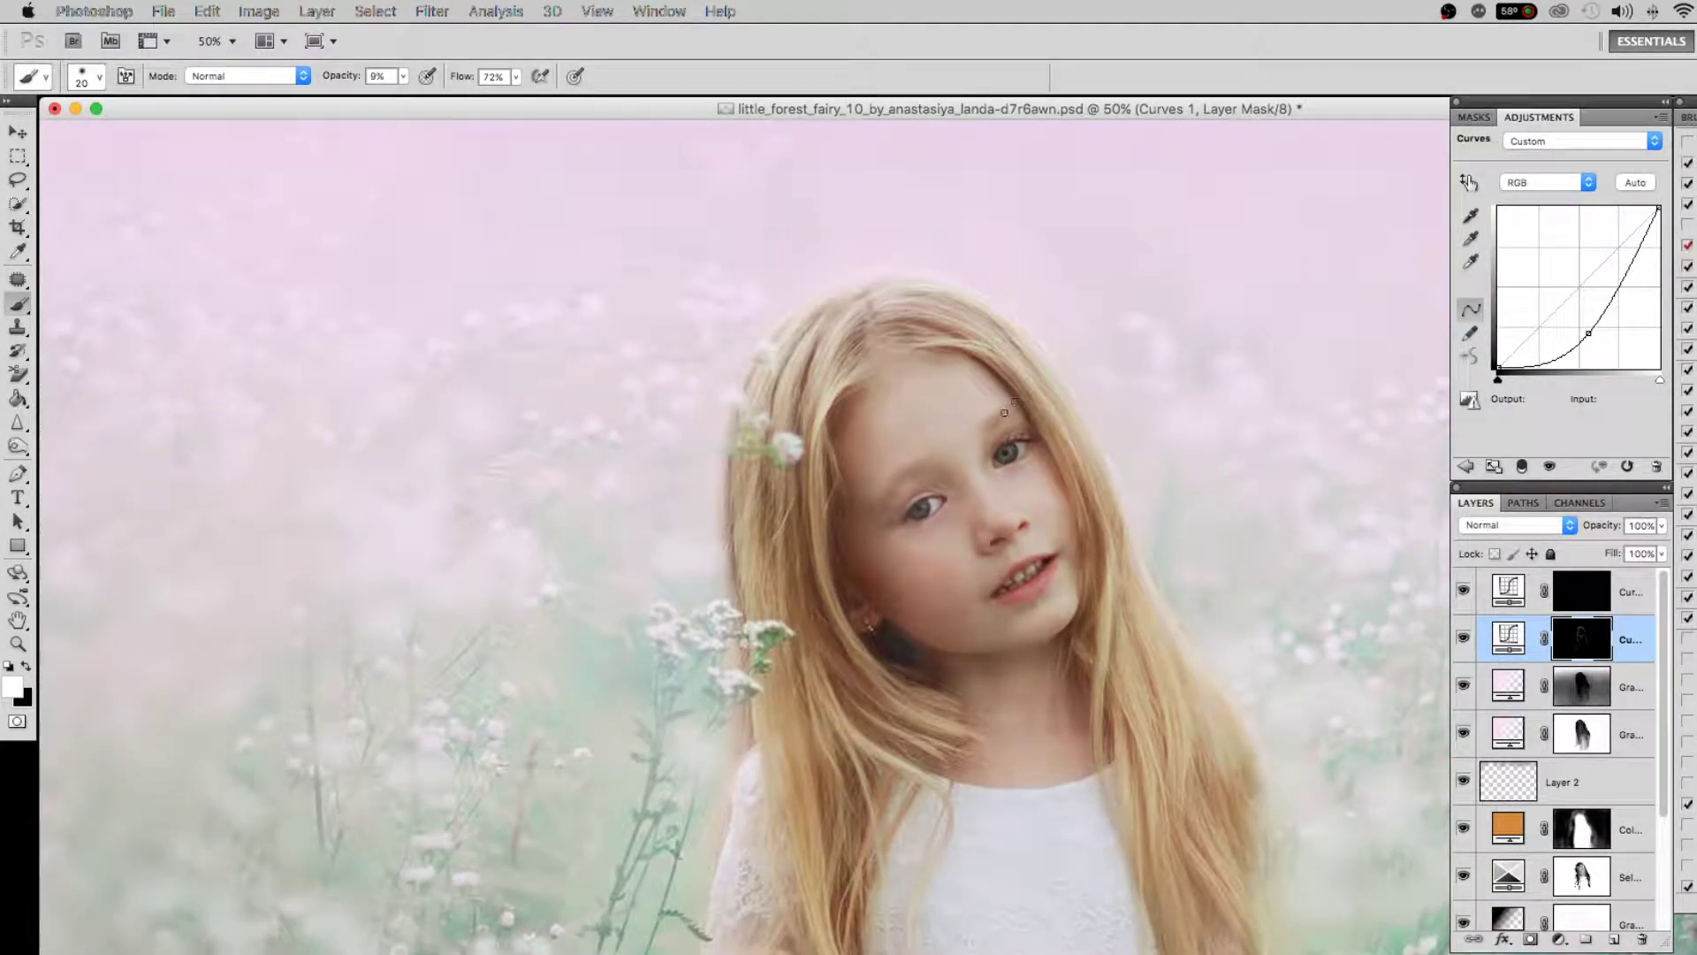
pyautogui.press(']')
pyautogui.press(']')
pyautogui.press(']')
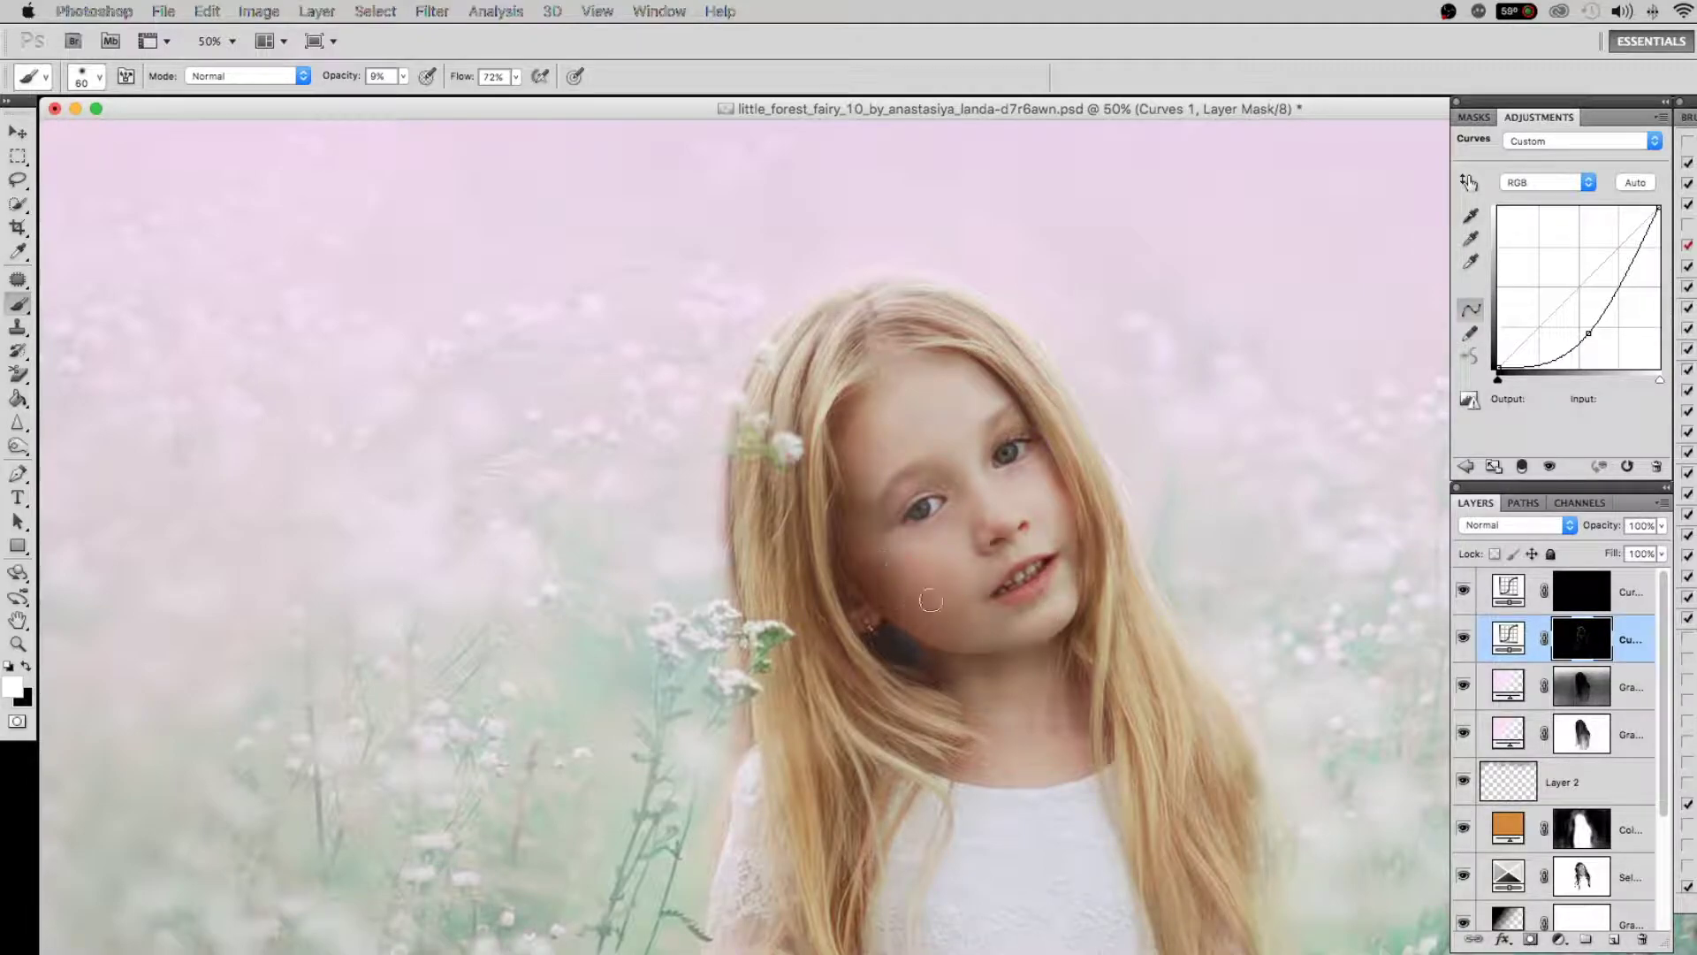
pyautogui.click(1586, 592)
pyautogui.press('[')
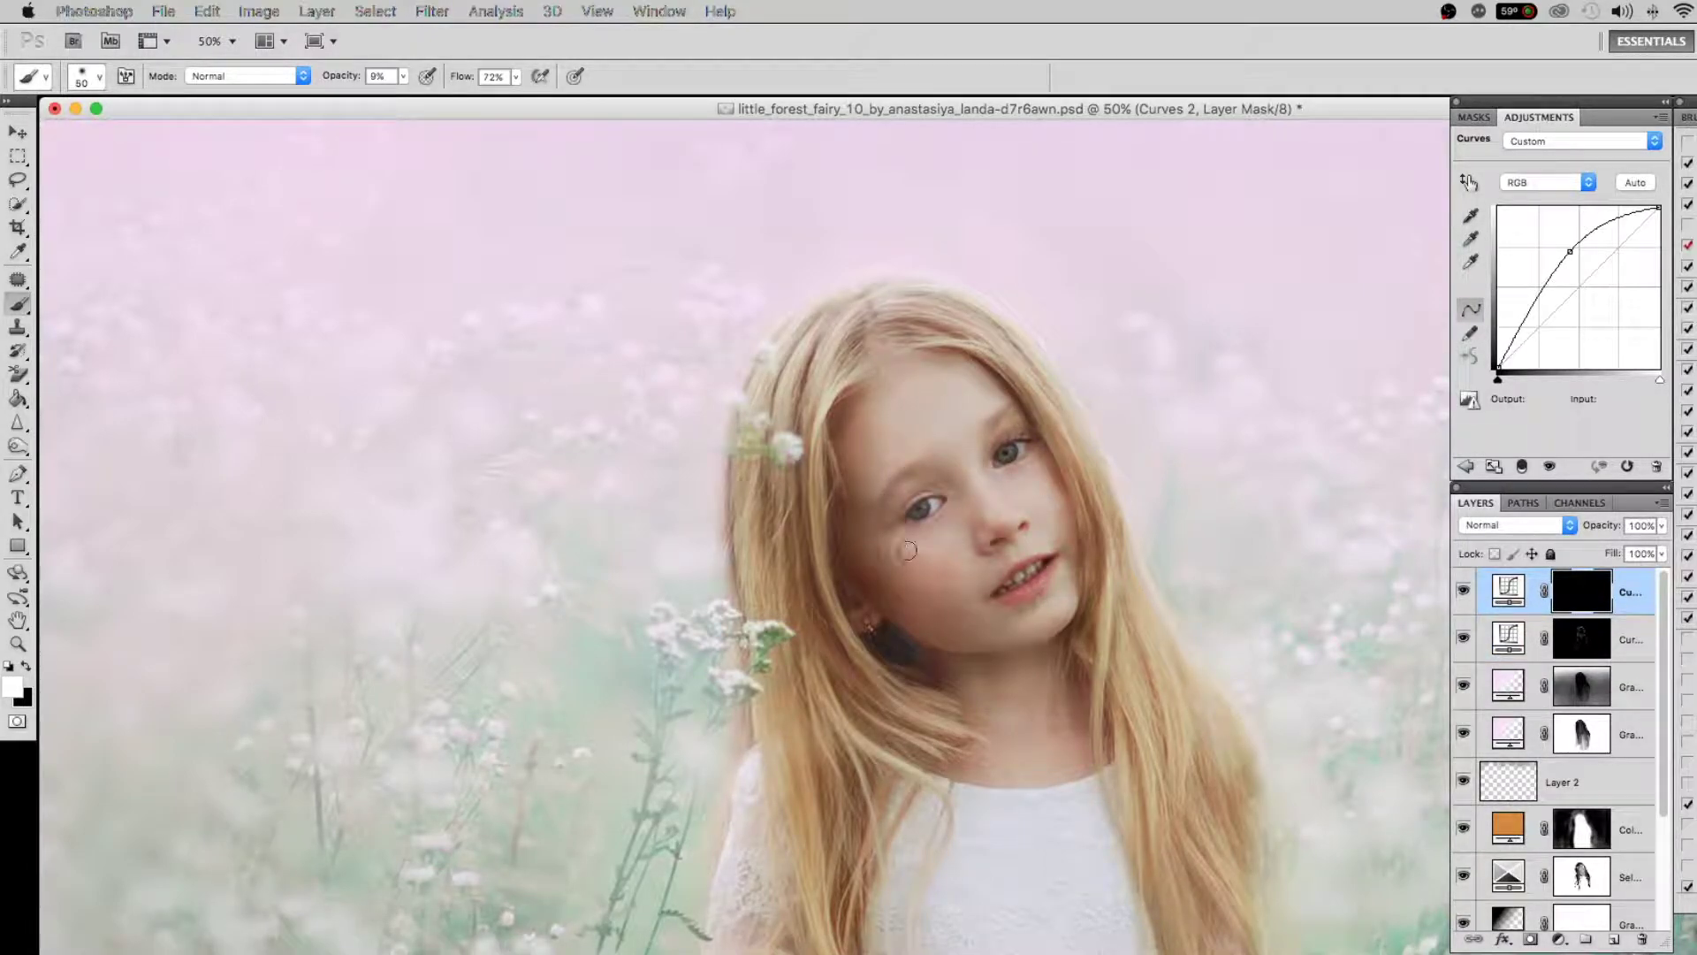
pyautogui.press('[')
pyautogui.press('[')
pyautogui.press('[')
pyautogui.press('super+equal')
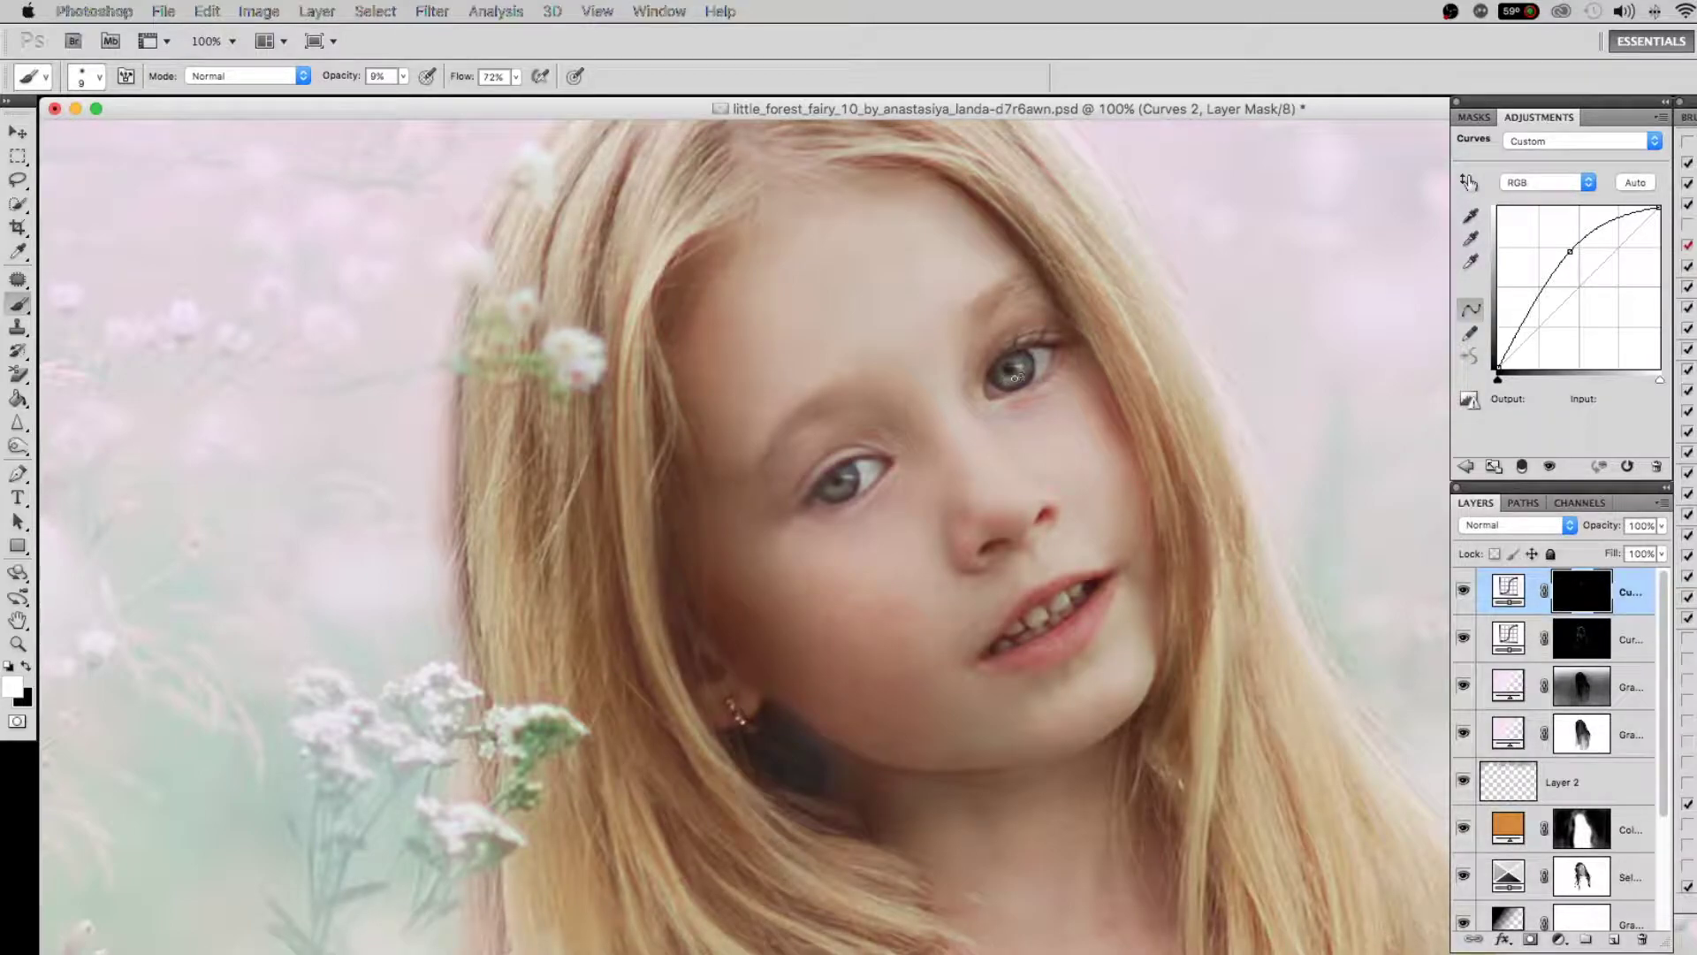
# Return to the Curves 1 mask, enlarge the brush to 70, zoom out to 33.3%, and set black as paint colour
pyautogui.press(']')
pyautogui.press(']')
pyautogui.click(1586, 638)
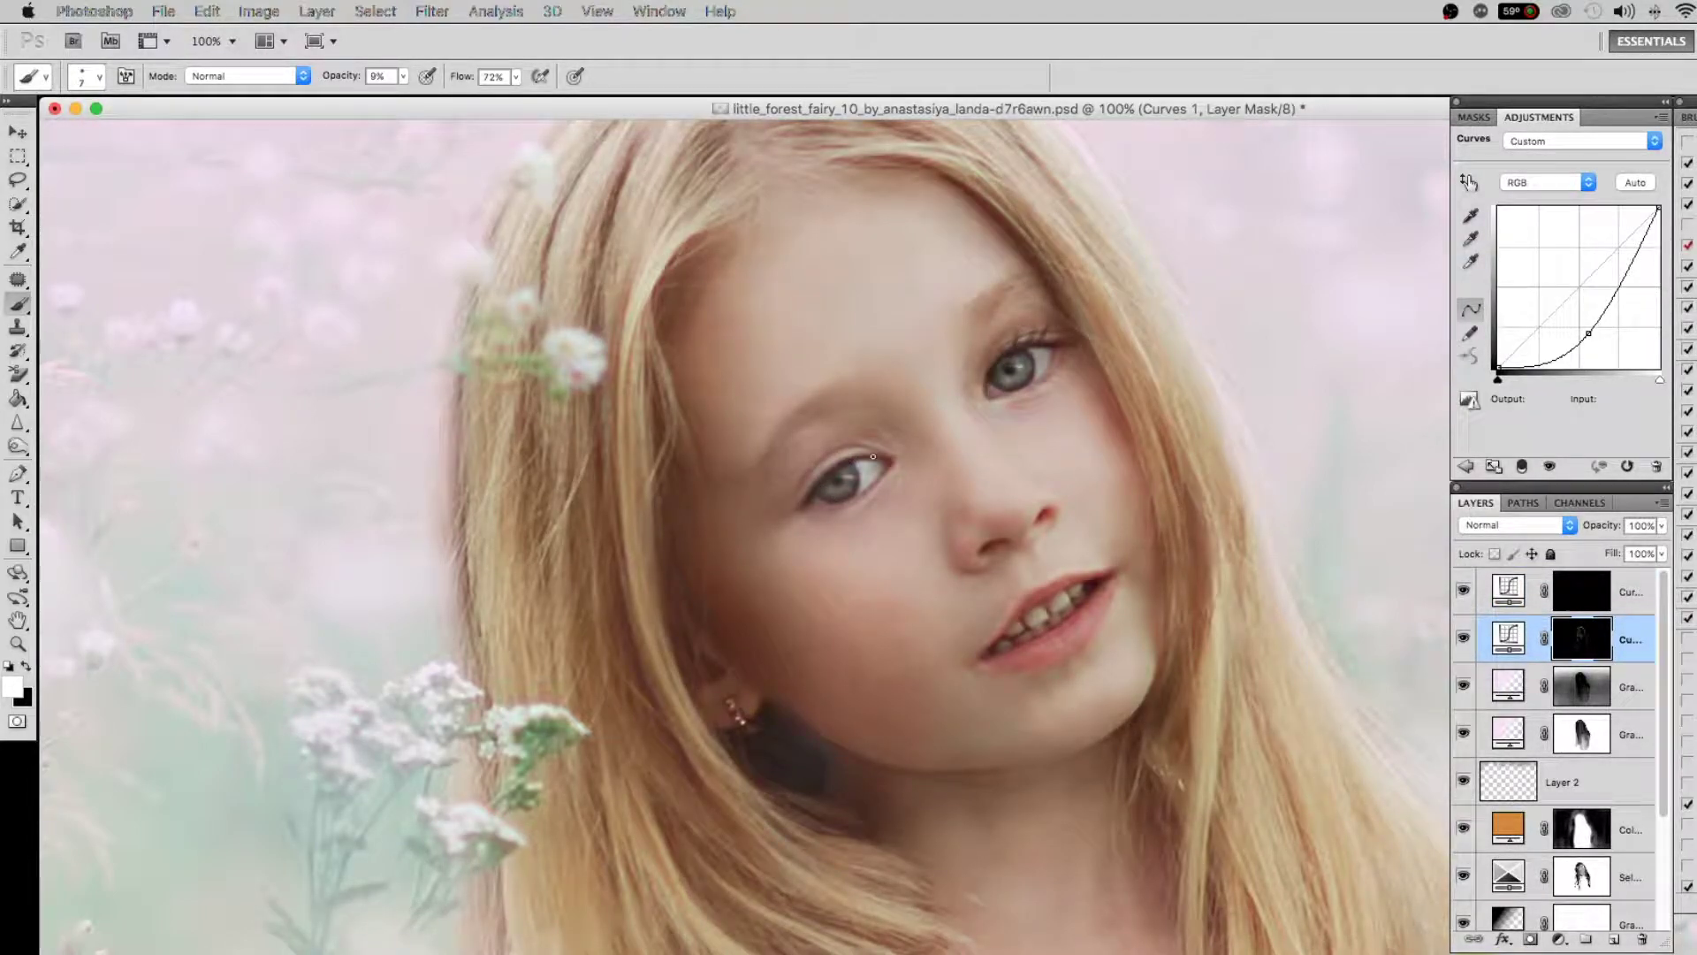
pyautogui.press('[')
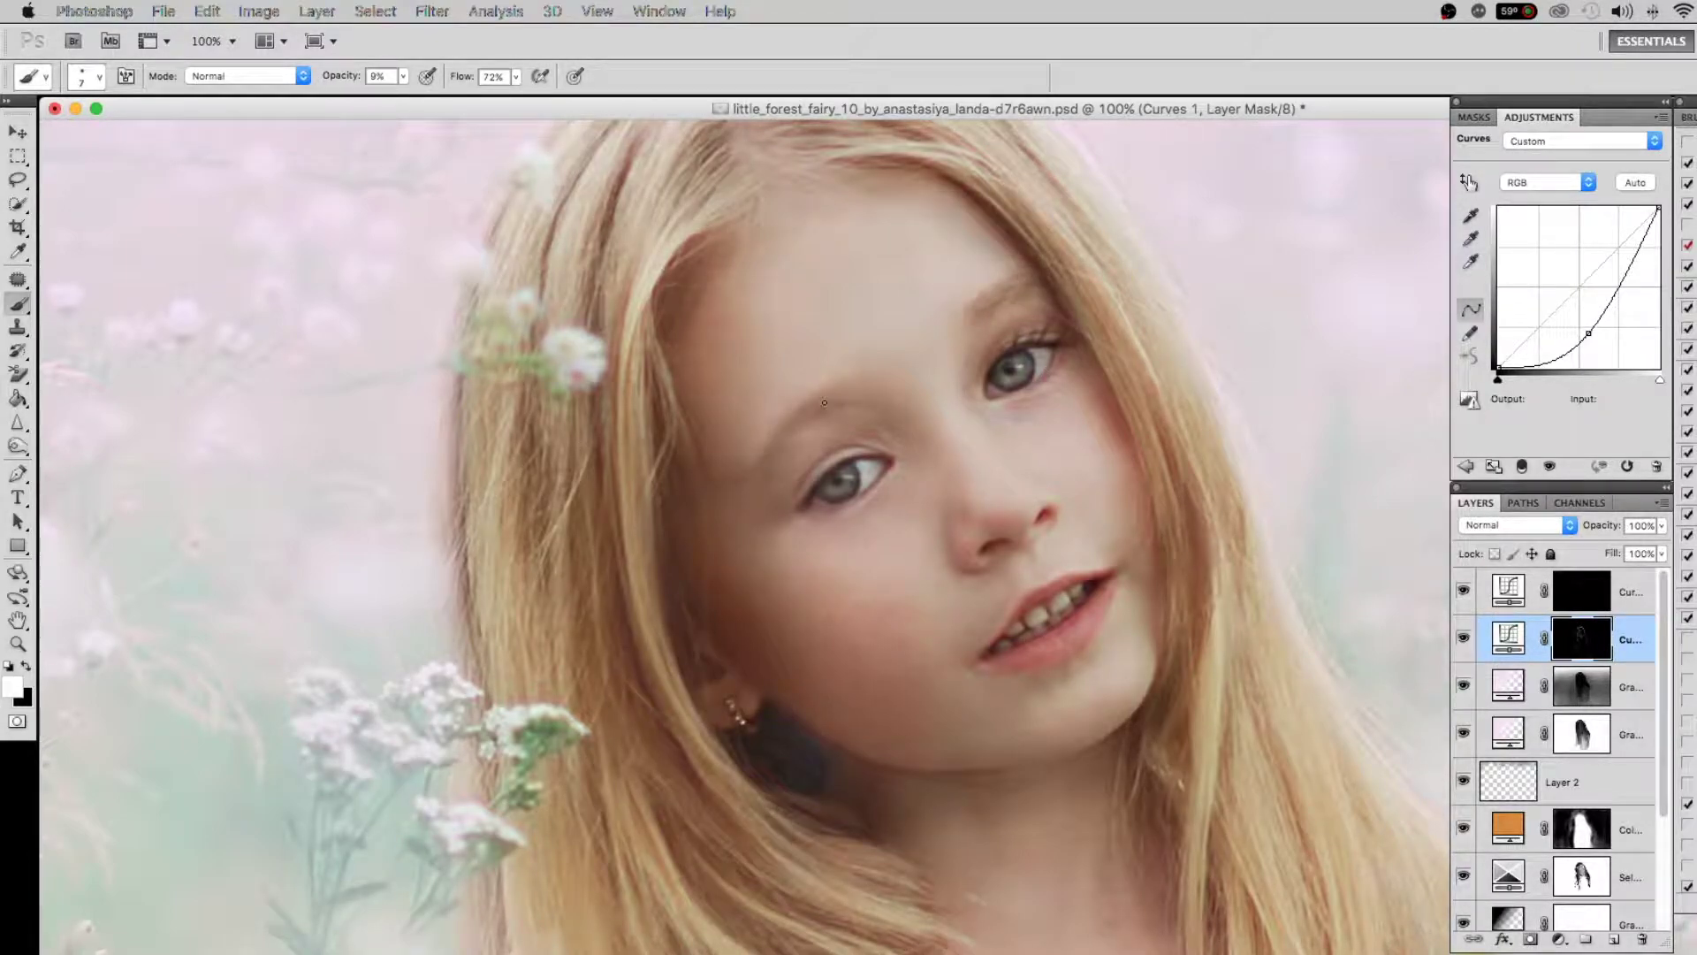
pyautogui.scroll(-3, 1014, 617)
pyautogui.scroll(-2, 834, 792)
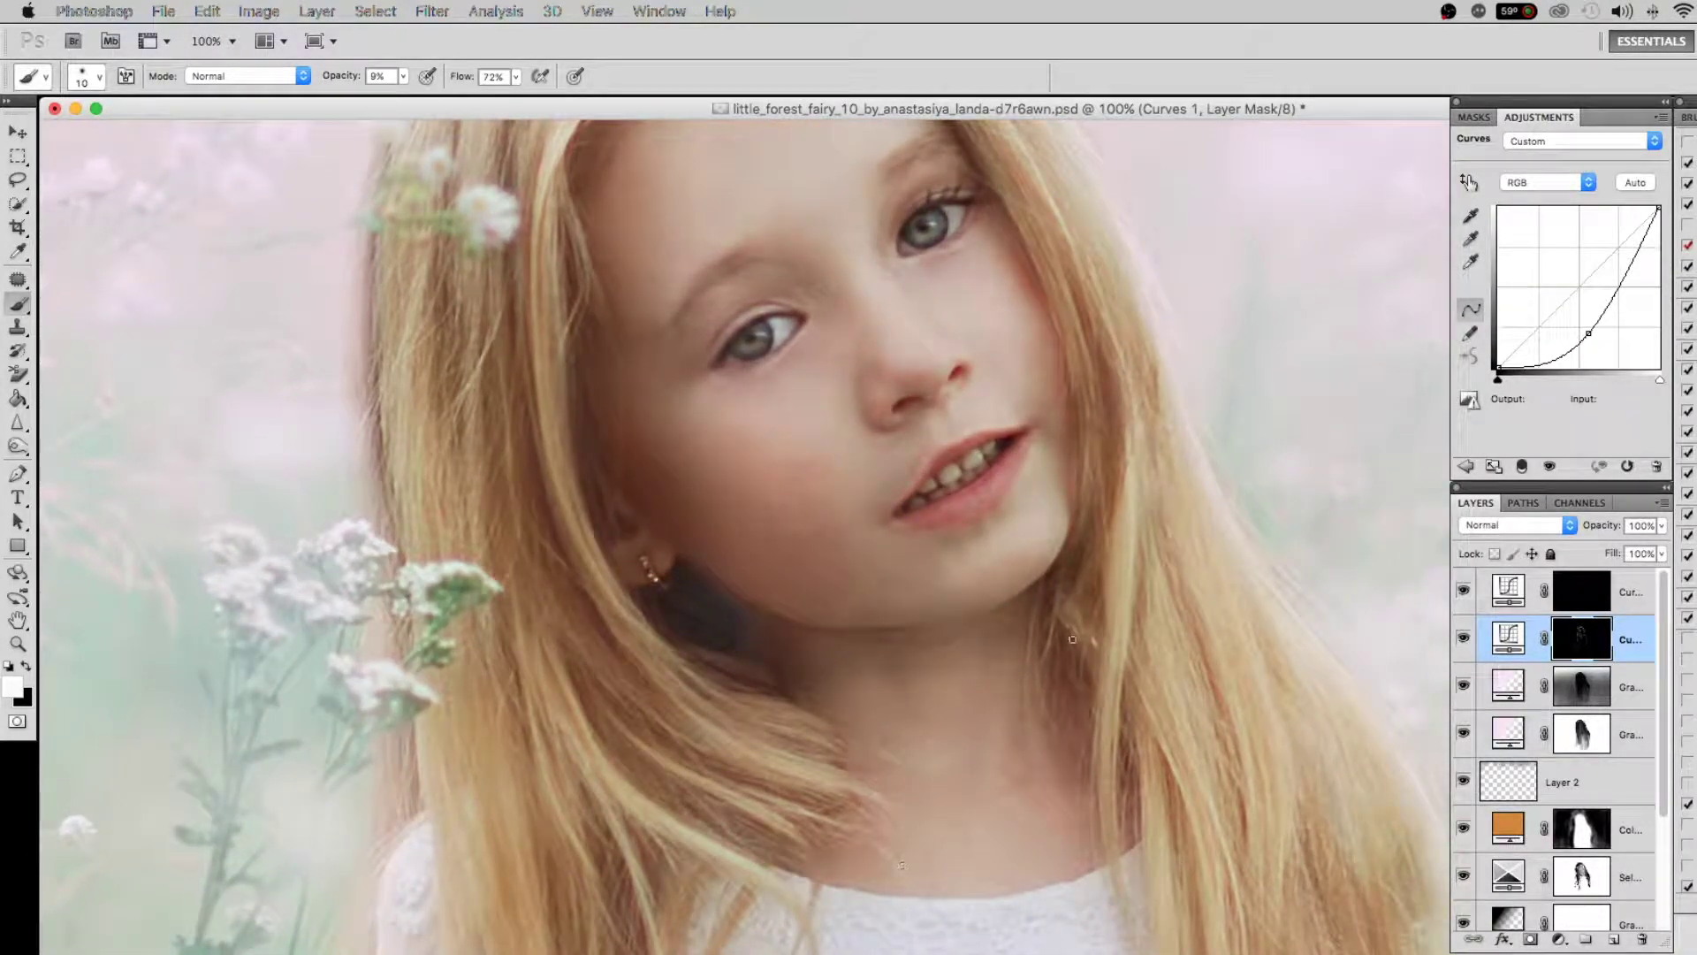
pyautogui.press(']')
pyautogui.press(']')
pyautogui.press(']')
pyautogui.press('super+minus')
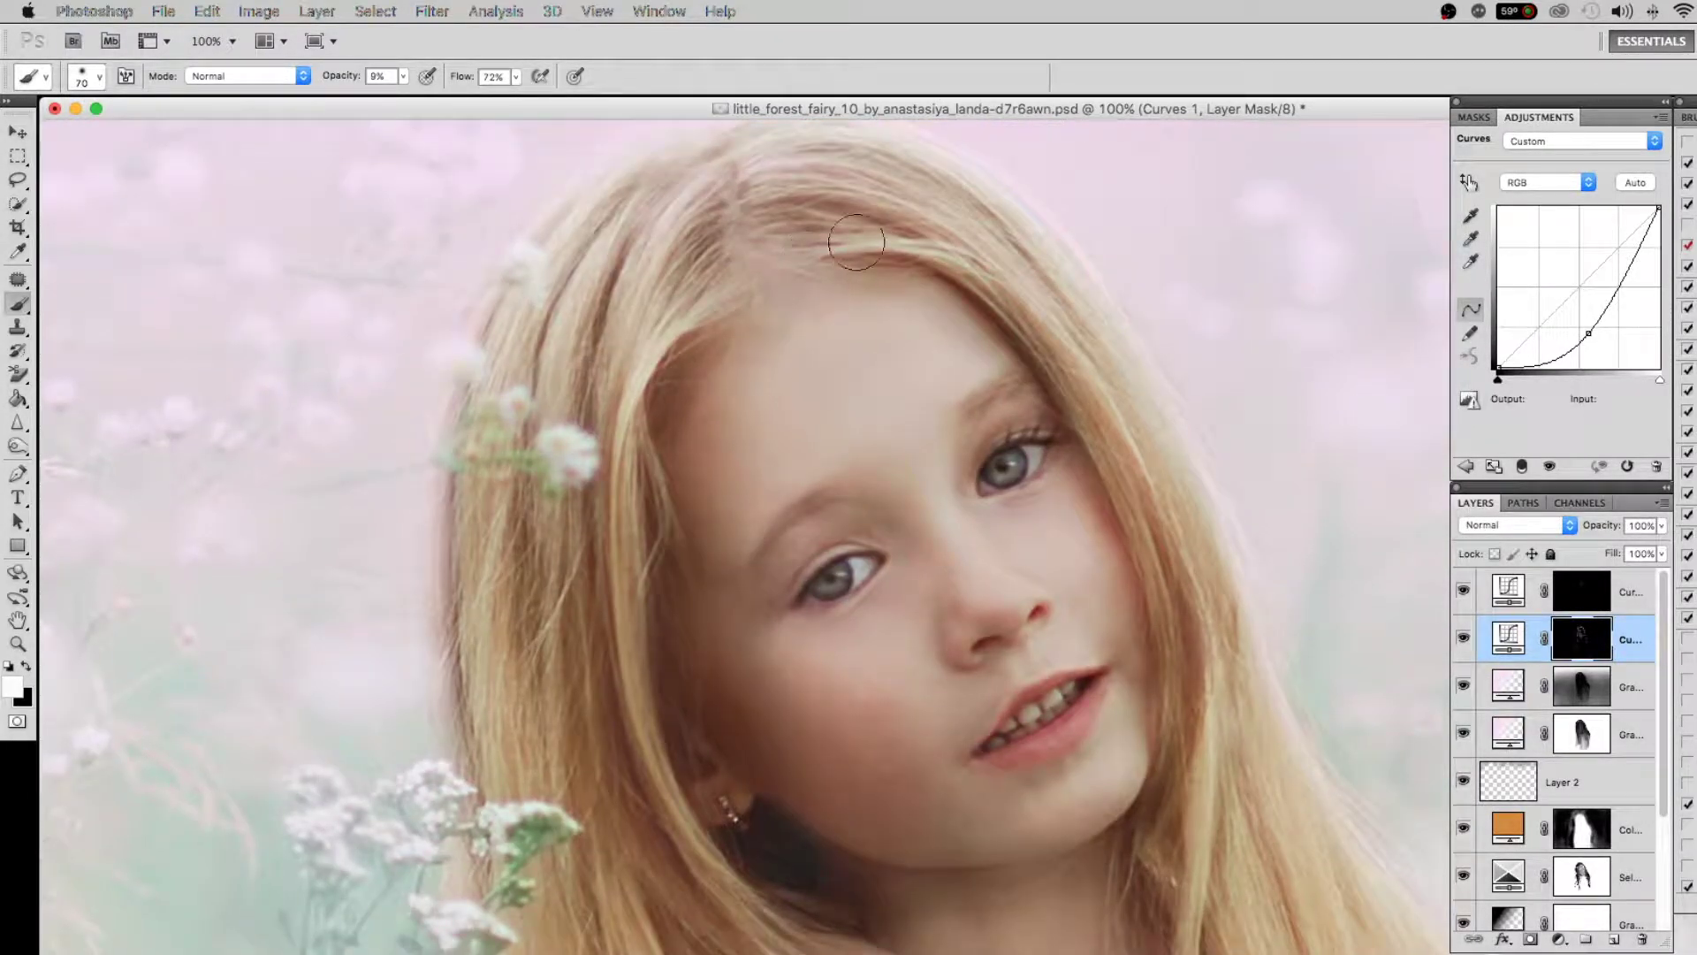
pyautogui.press('super+minus')
pyautogui.press('x')
pyautogui.press('x')
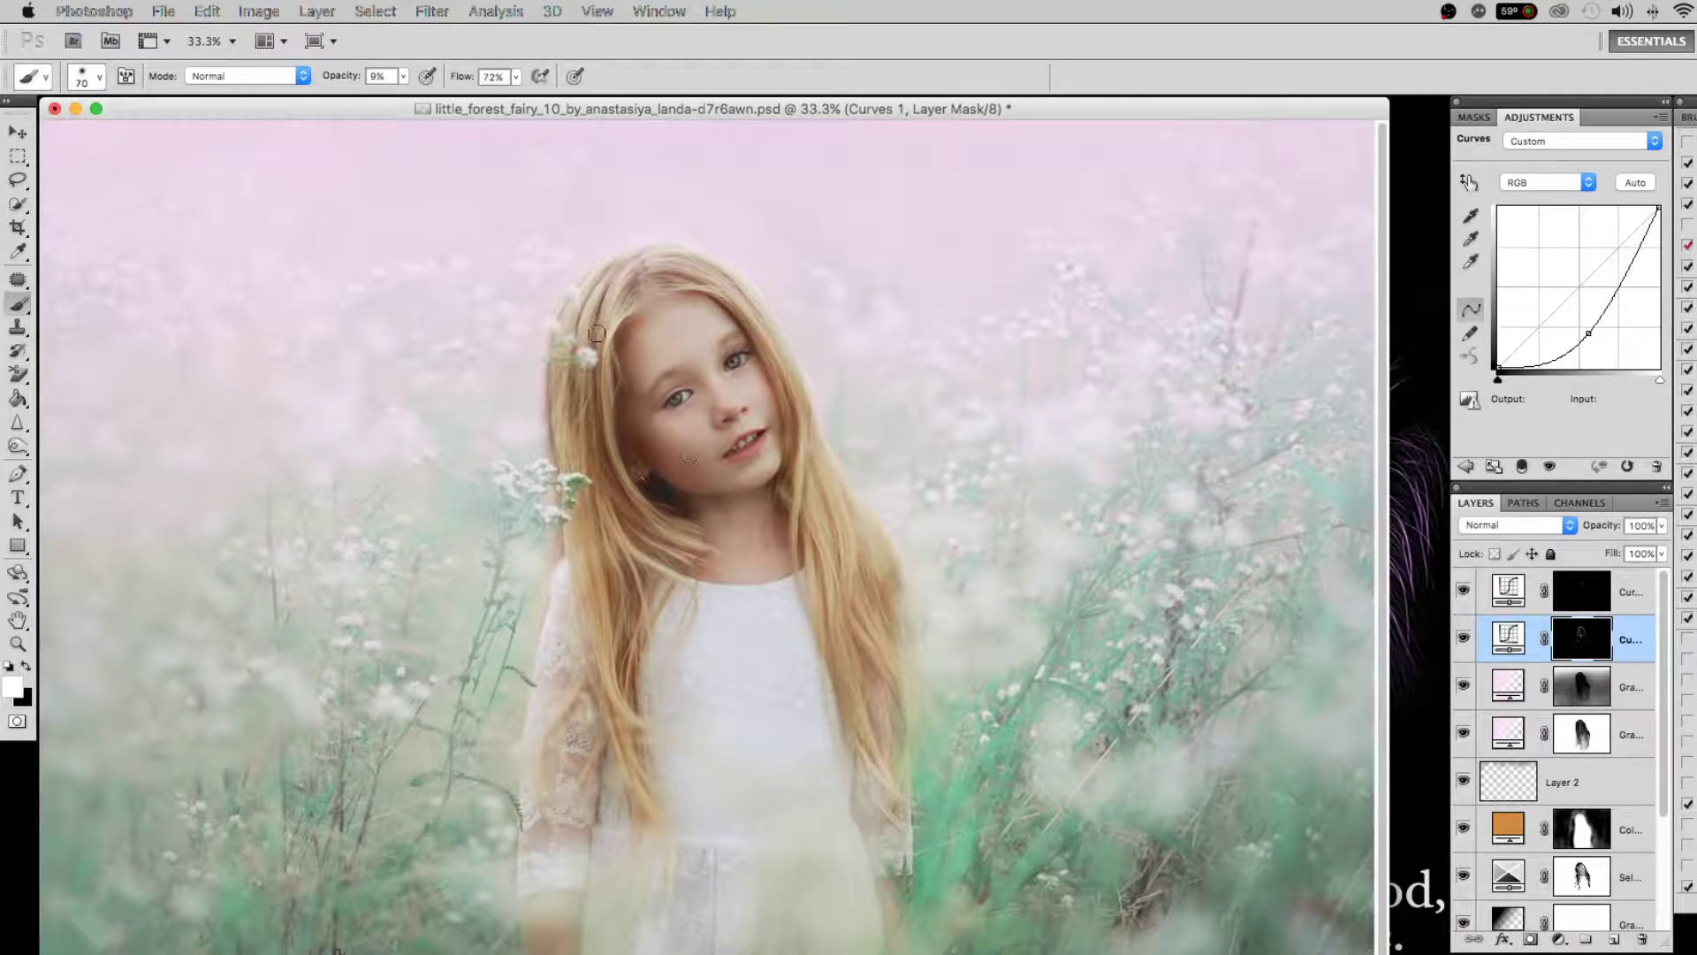
# Compare the brightening Curves 2 and darkening Curves 1 layers with the whole image in view
pyautogui.click(1576, 601)
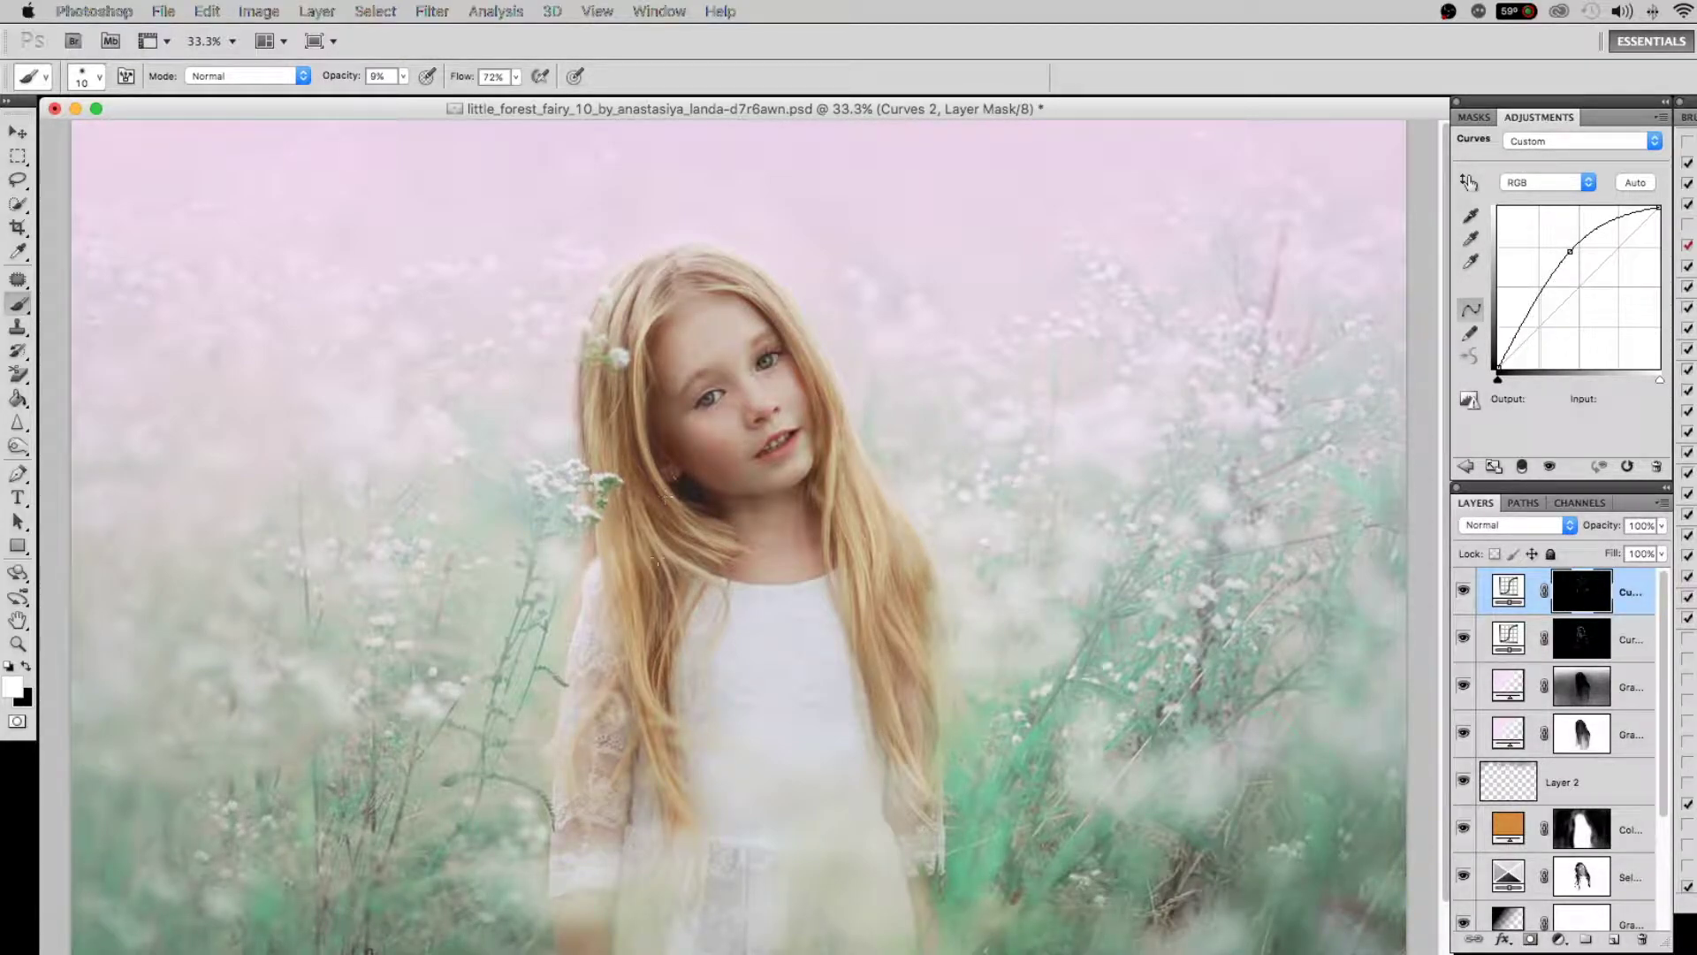
pyautogui.hotkey('alt', '[')
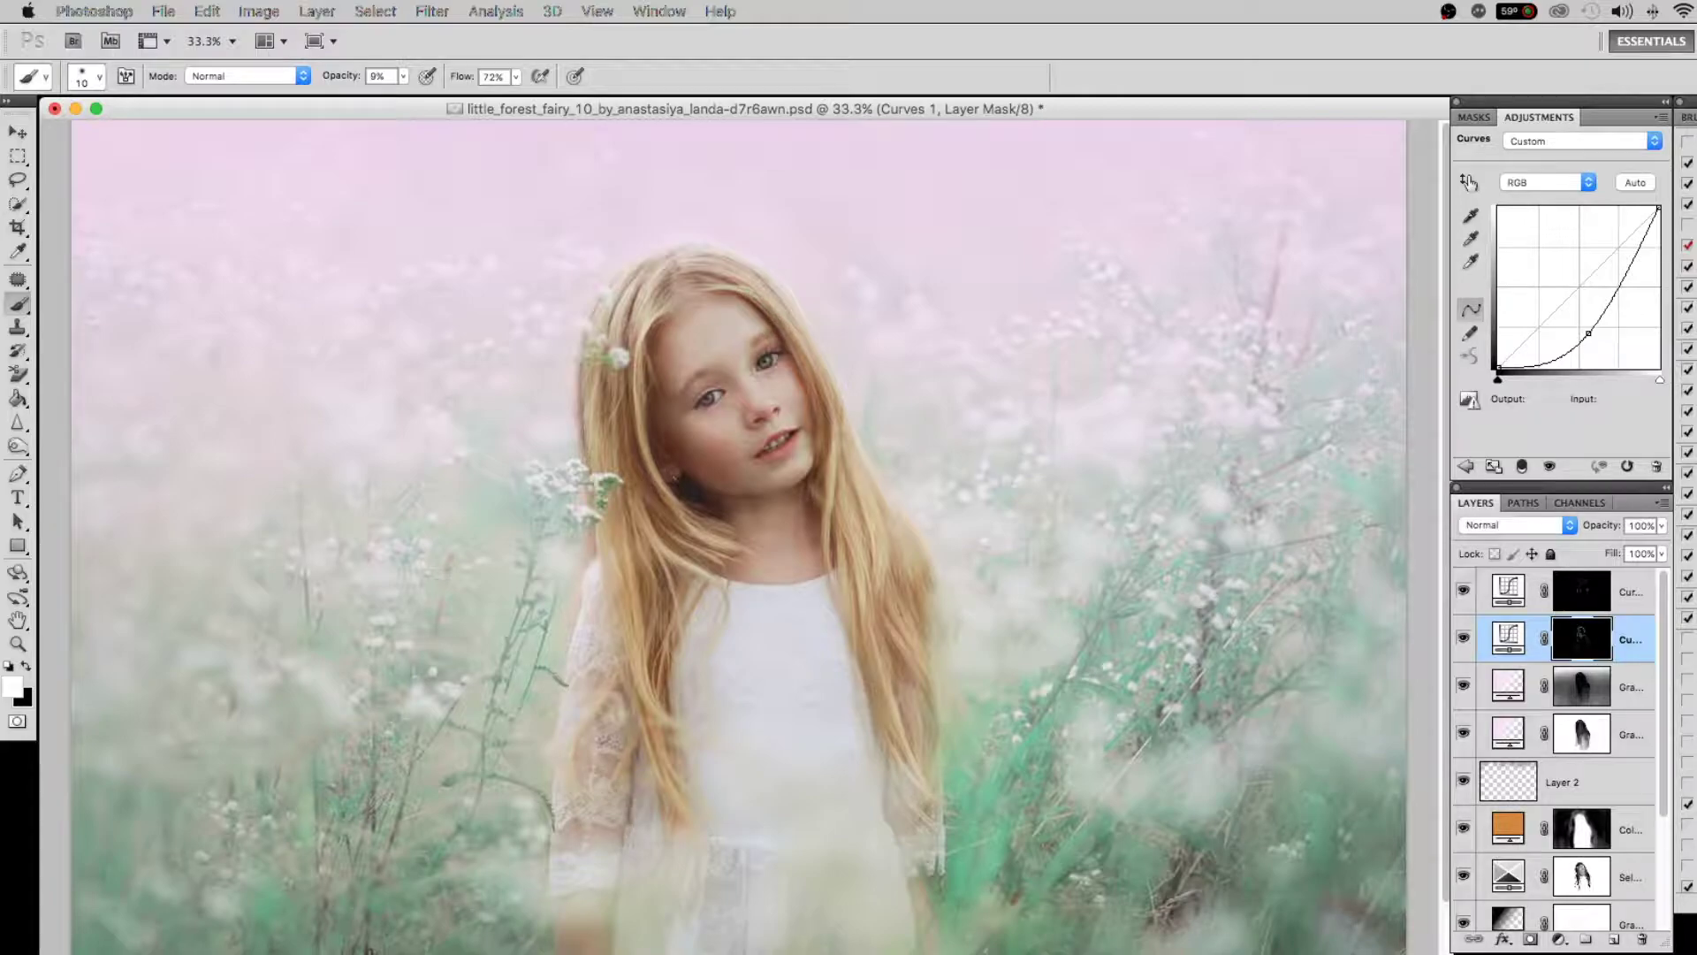
pyautogui.hotkey('alt', ']')
pyautogui.hotkey('ctrl', '-')
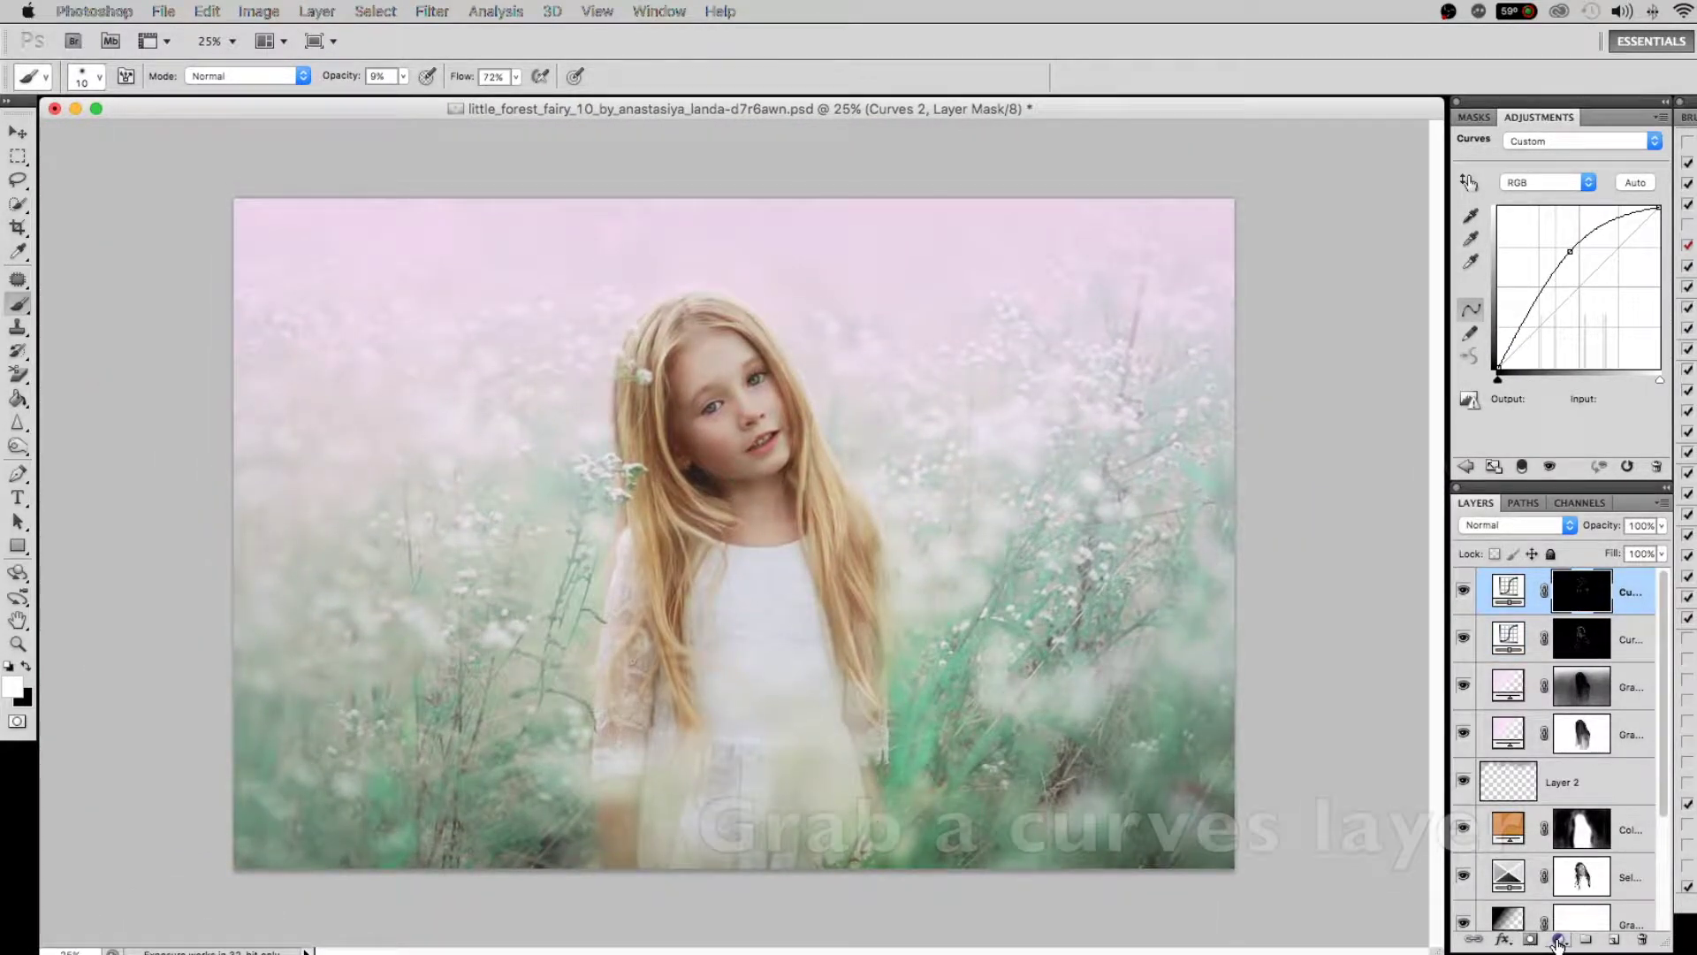
pyautogui.click(1561, 938)
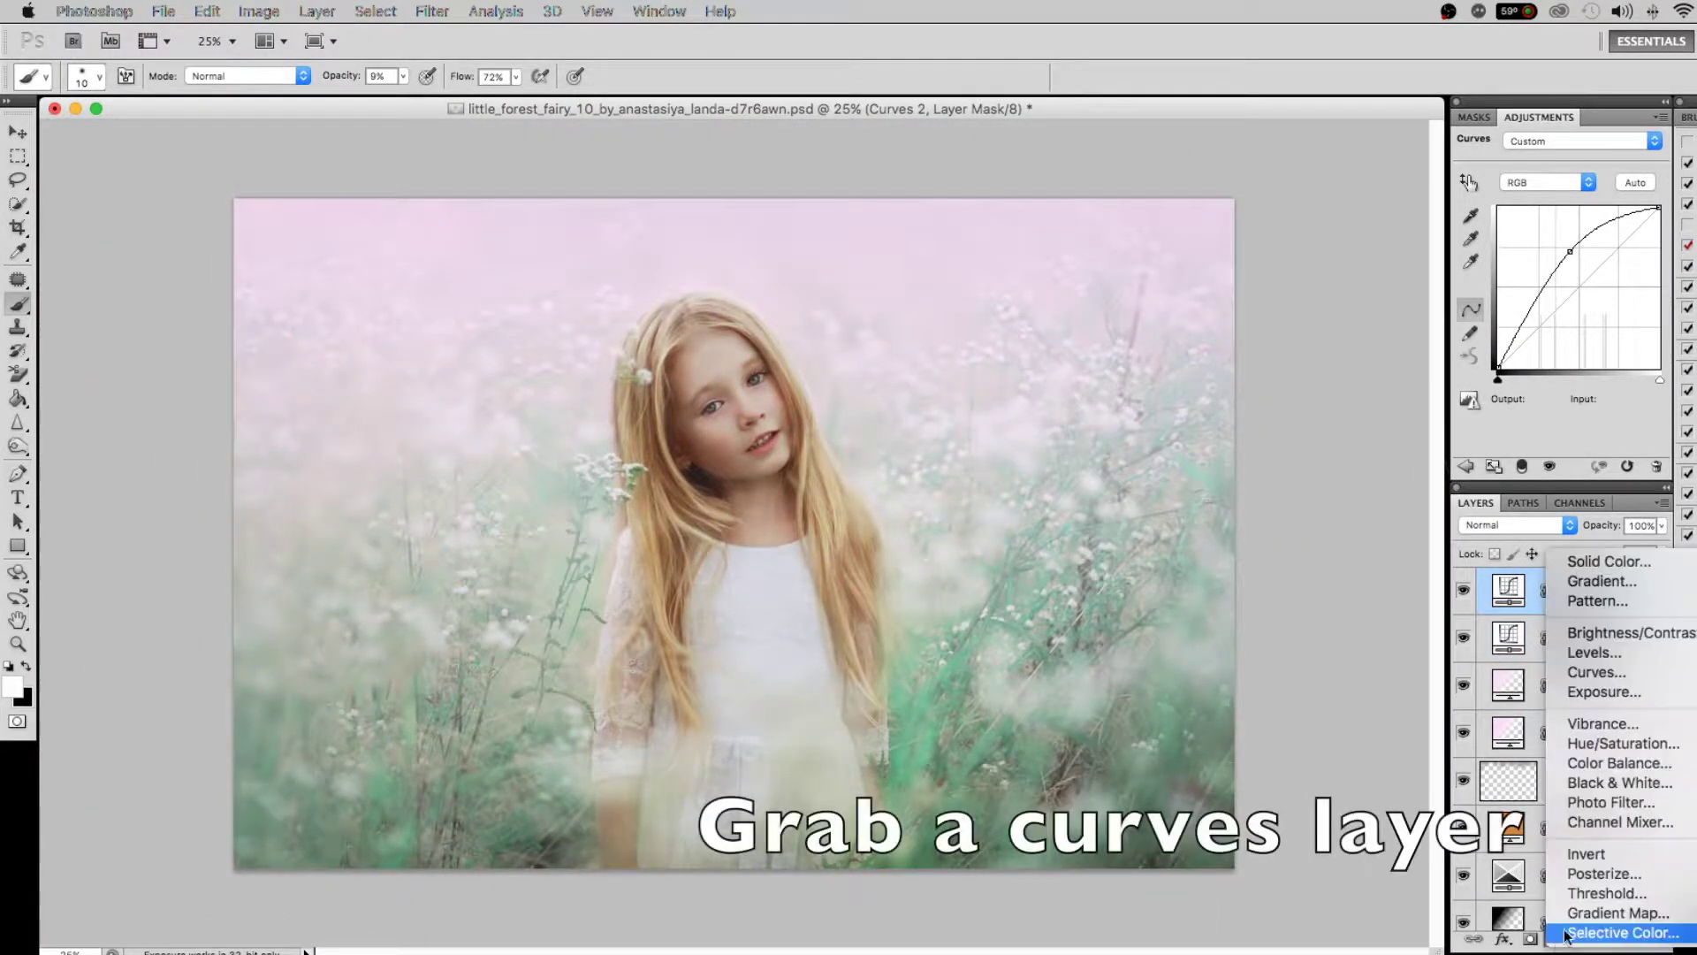
# Add Curves 3 with a midpoint anchor and the black point lifted to output 28
pyautogui.click(1595, 672)
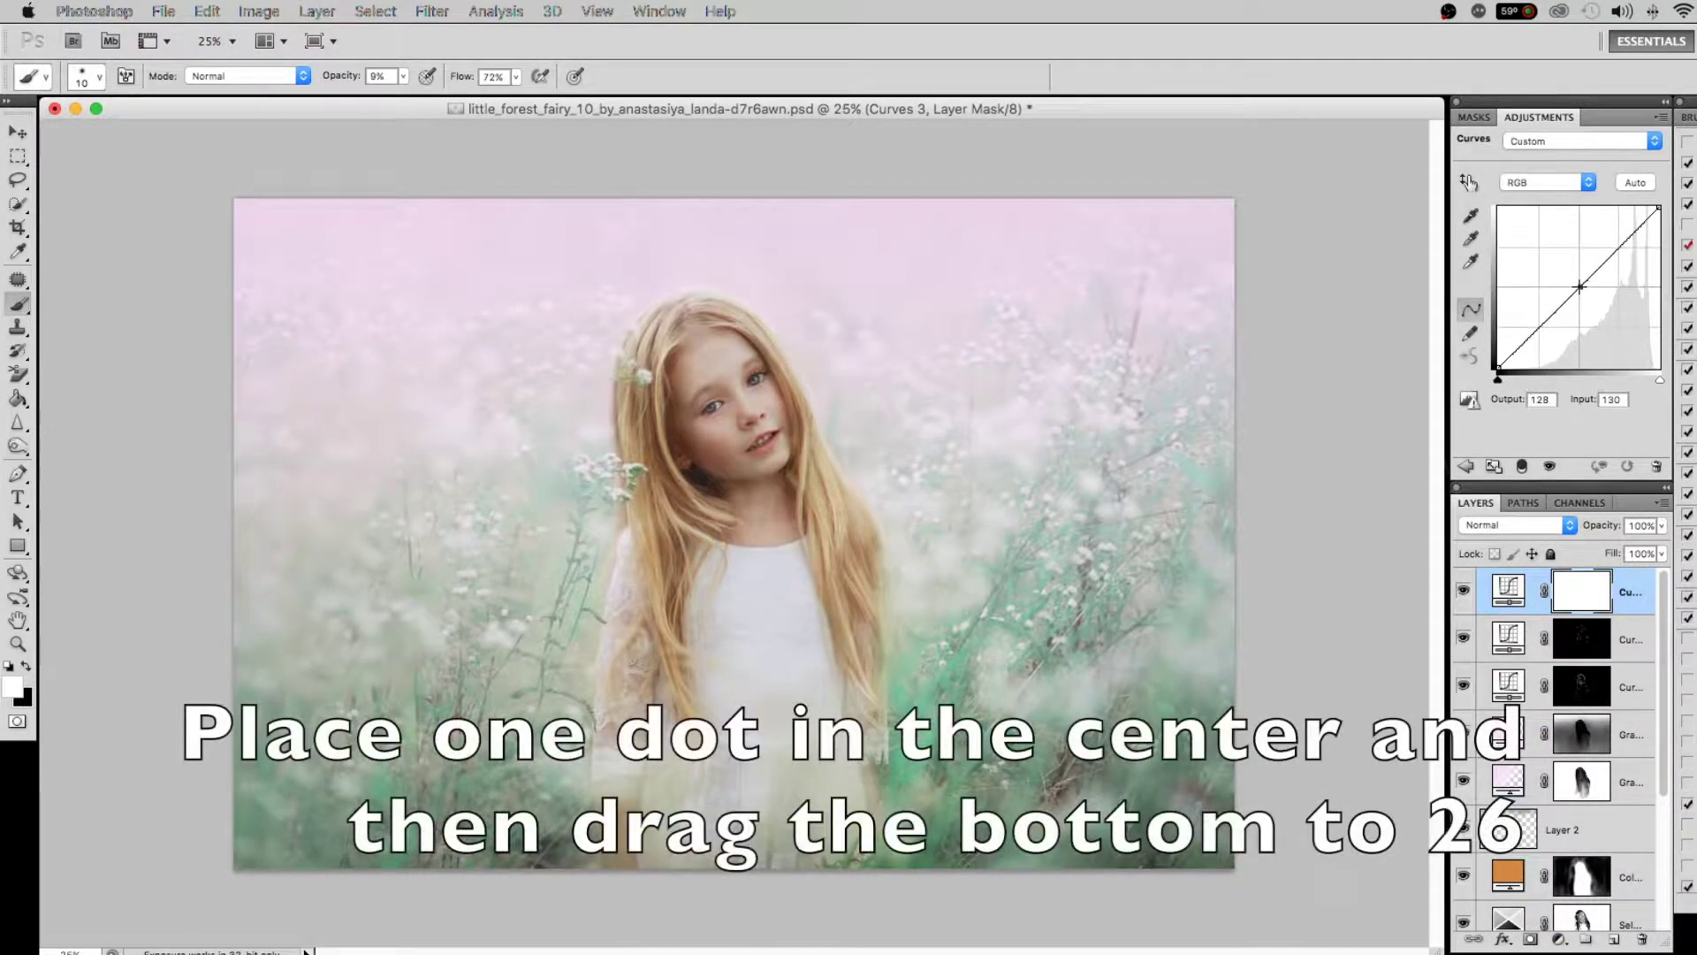
pyautogui.click(1581, 287)
pyautogui.moveTo(1501, 366); pyautogui.dragTo(1476, 350)
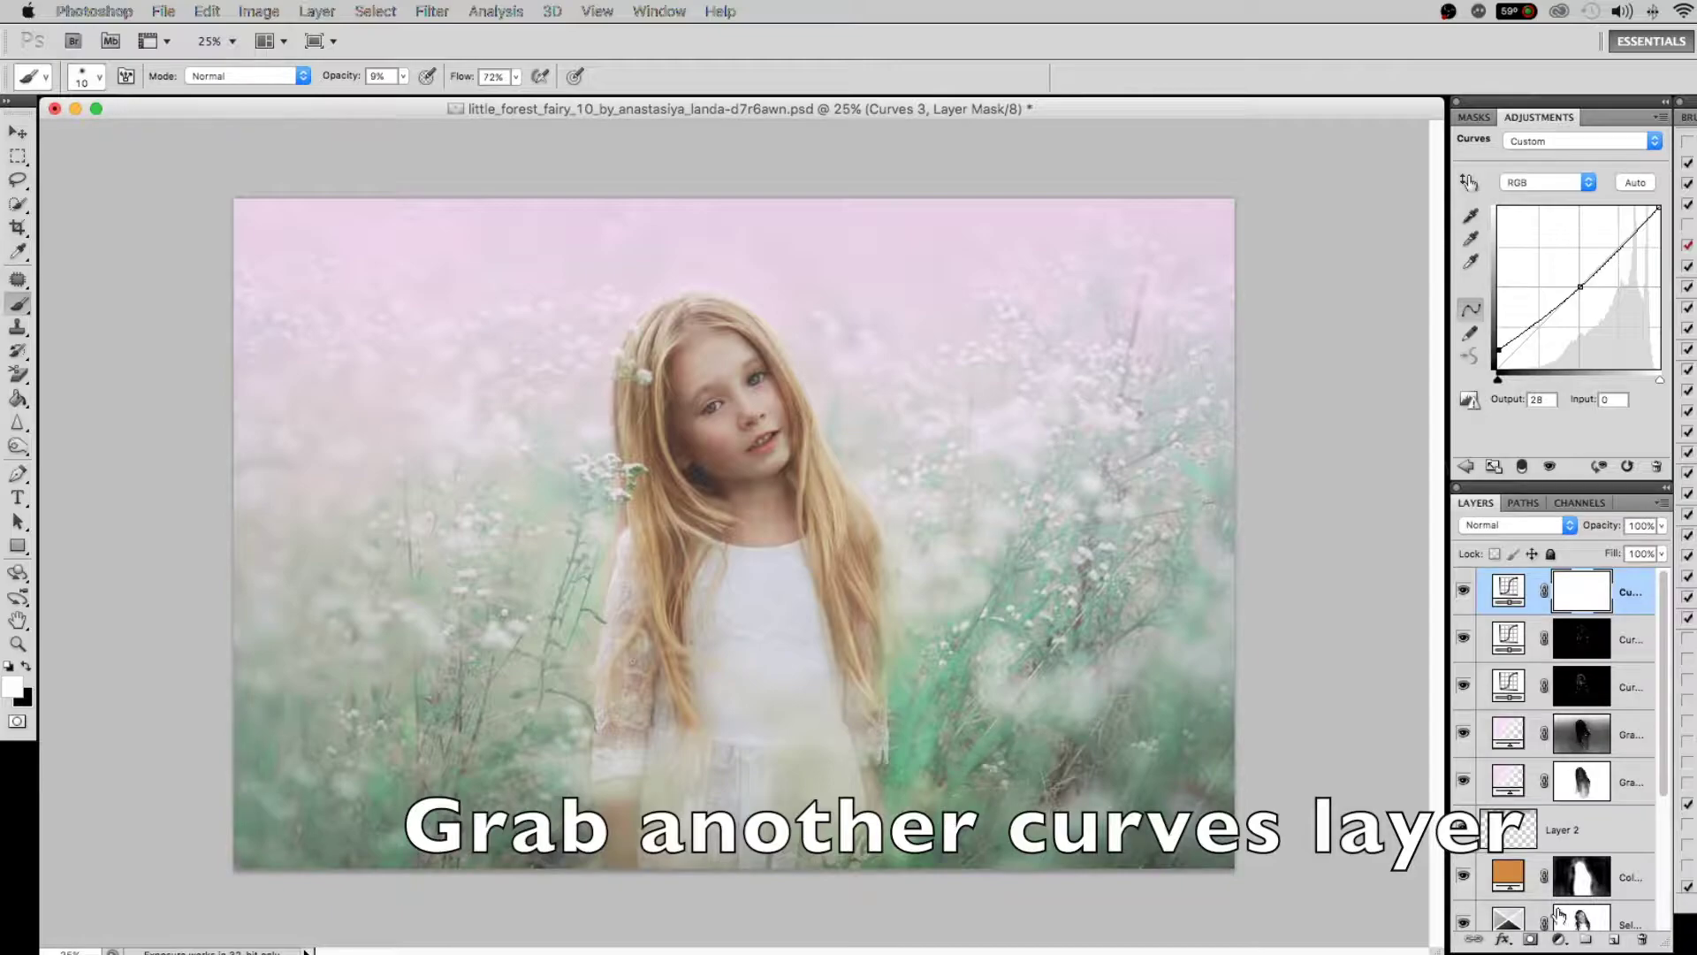
# Add Curves 4 with the Blue channel's black point at 15 and white point at 247
pyautogui.click(1561, 940)
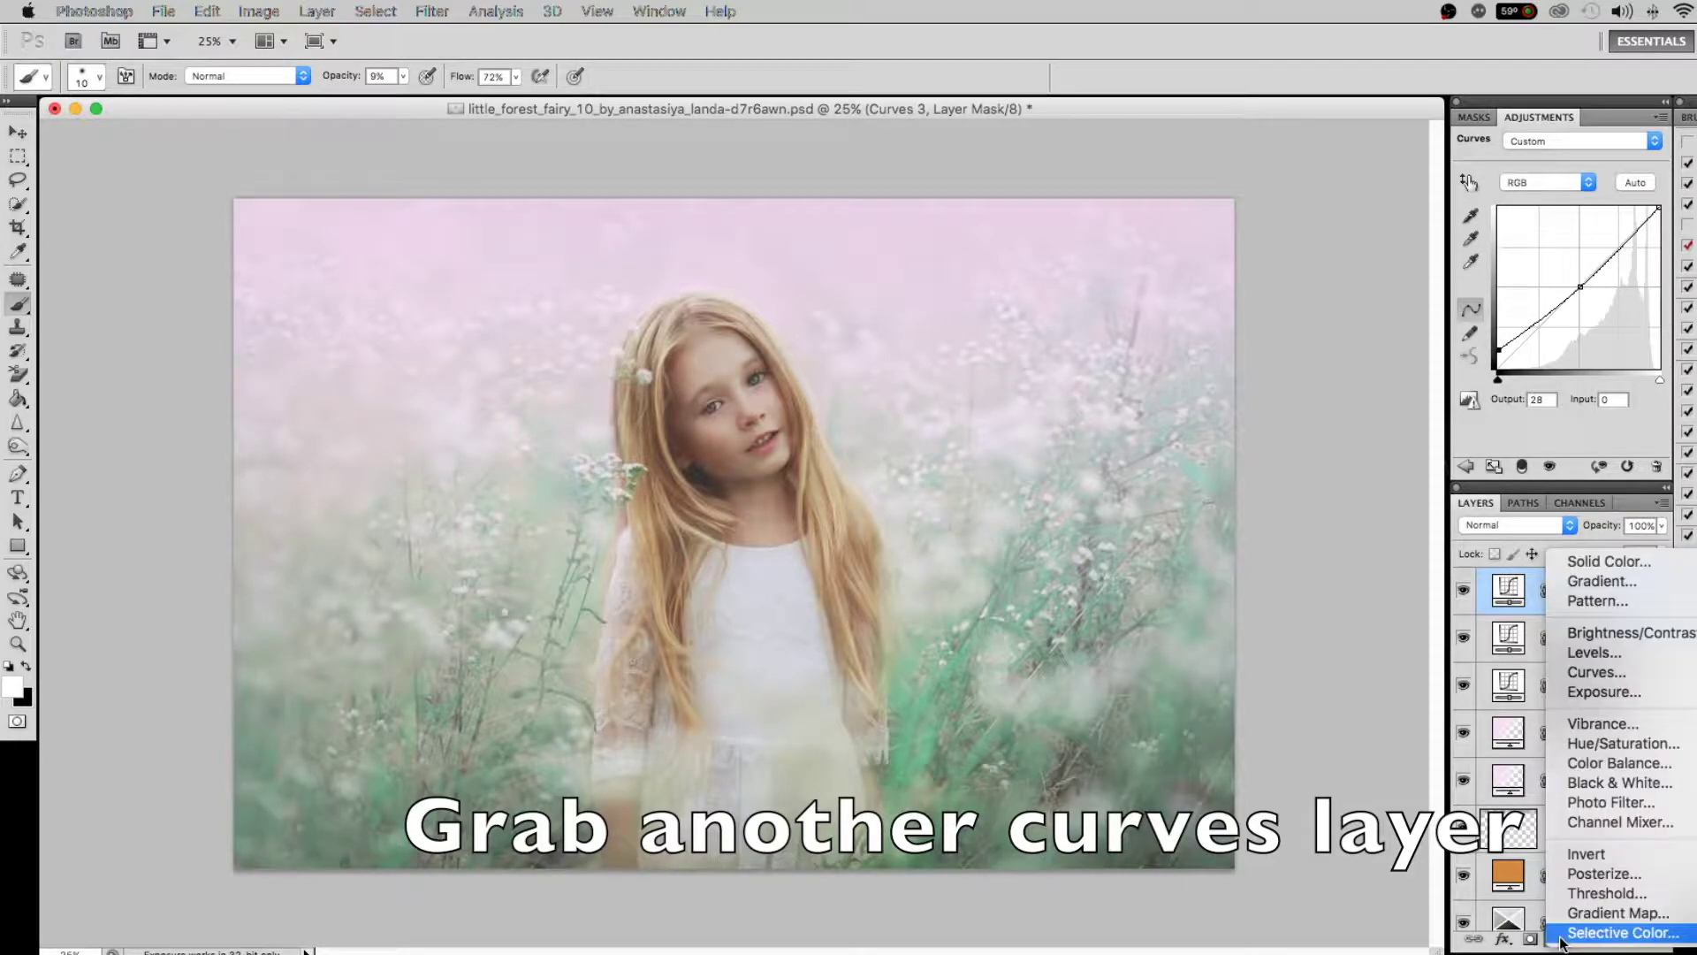
pyautogui.click(1595, 672)
pyautogui.click(1527, 184)
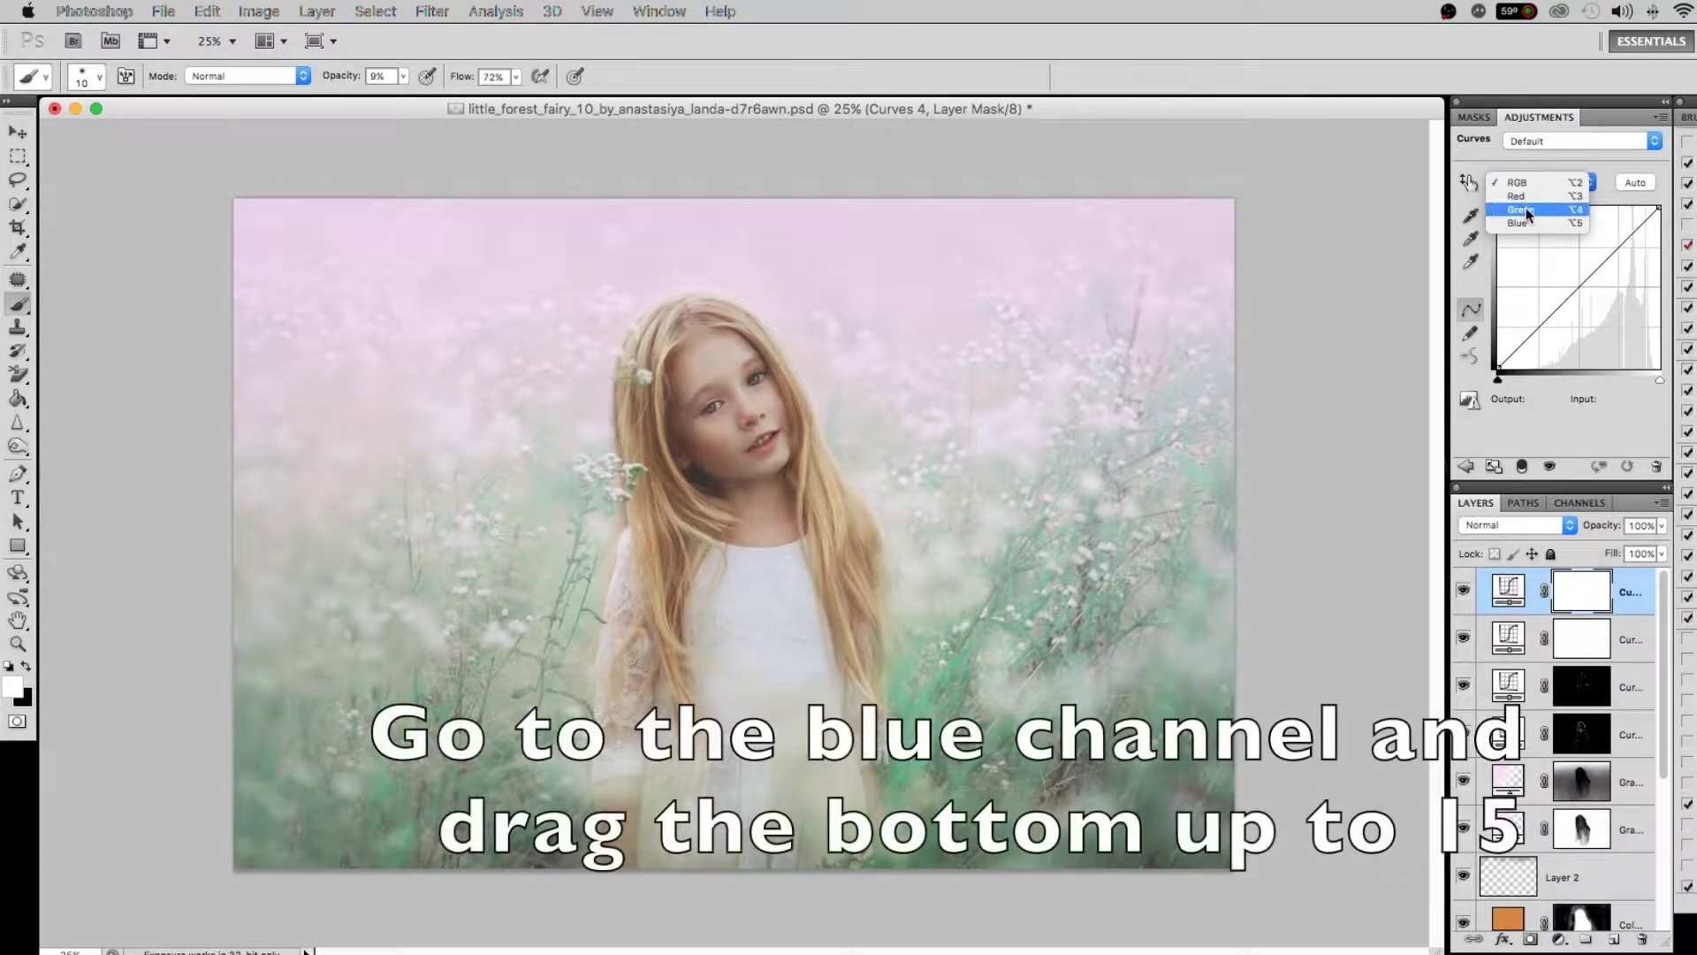
pyautogui.click(1525, 231)
pyautogui.moveTo(1496, 369); pyautogui.dragTo(1478, 354)
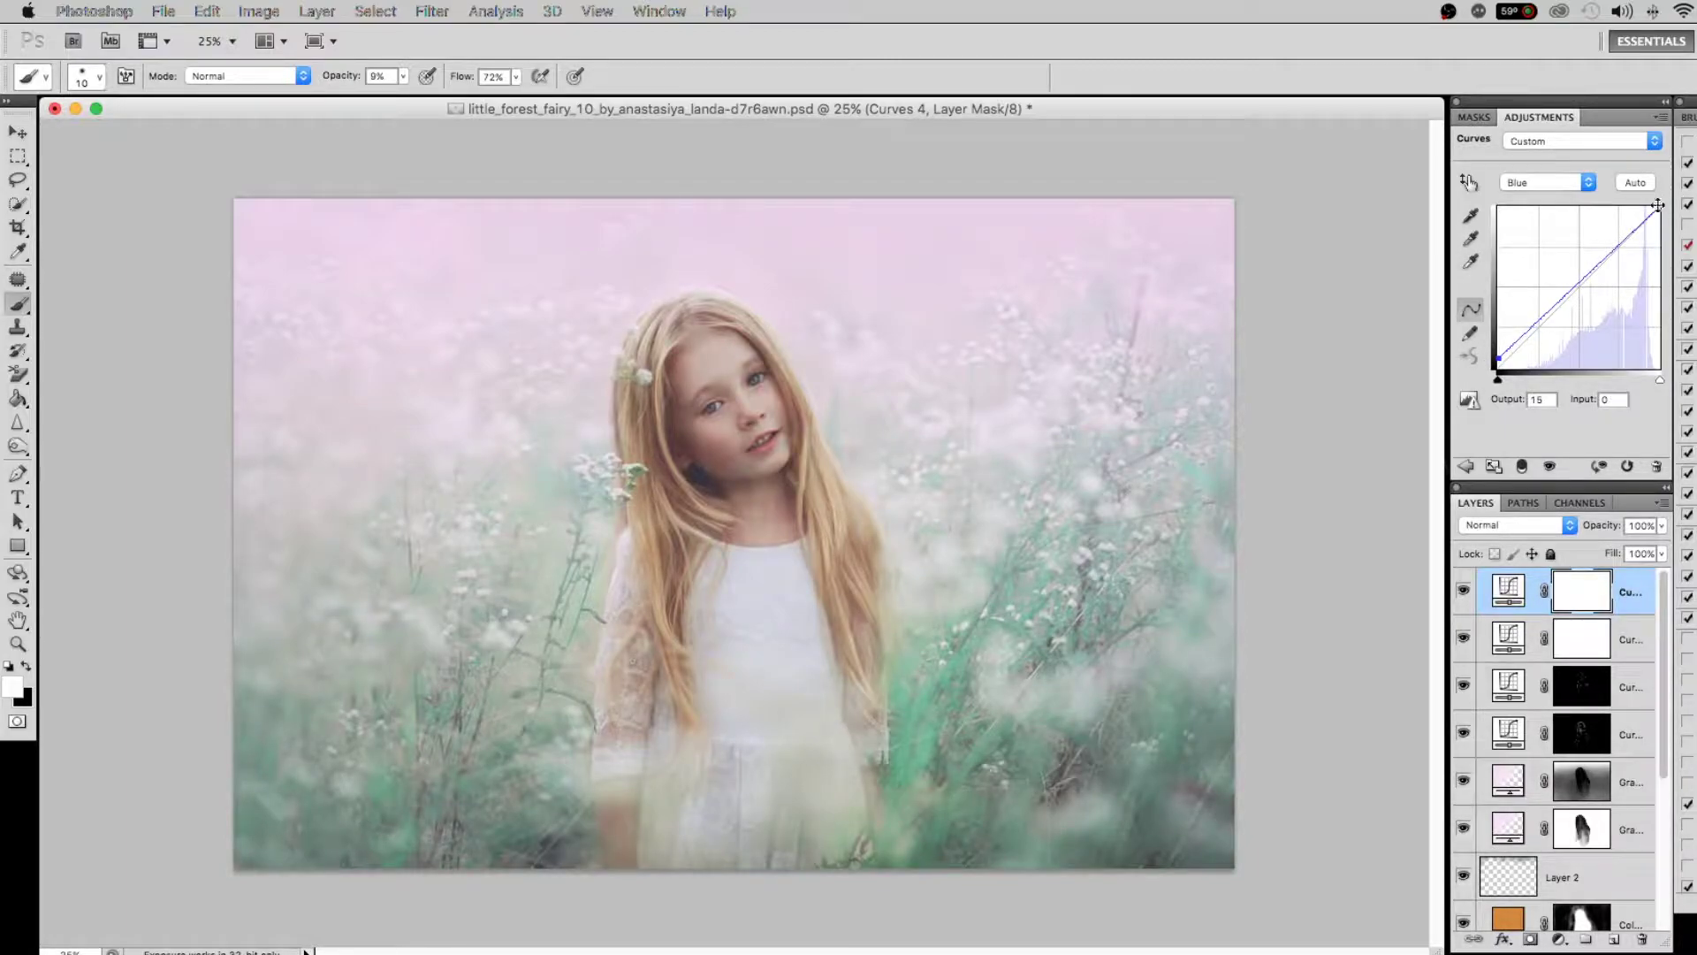
pyautogui.moveTo(1657, 208); pyautogui.dragTo(1658, 214)
pyautogui.click(1560, 938)
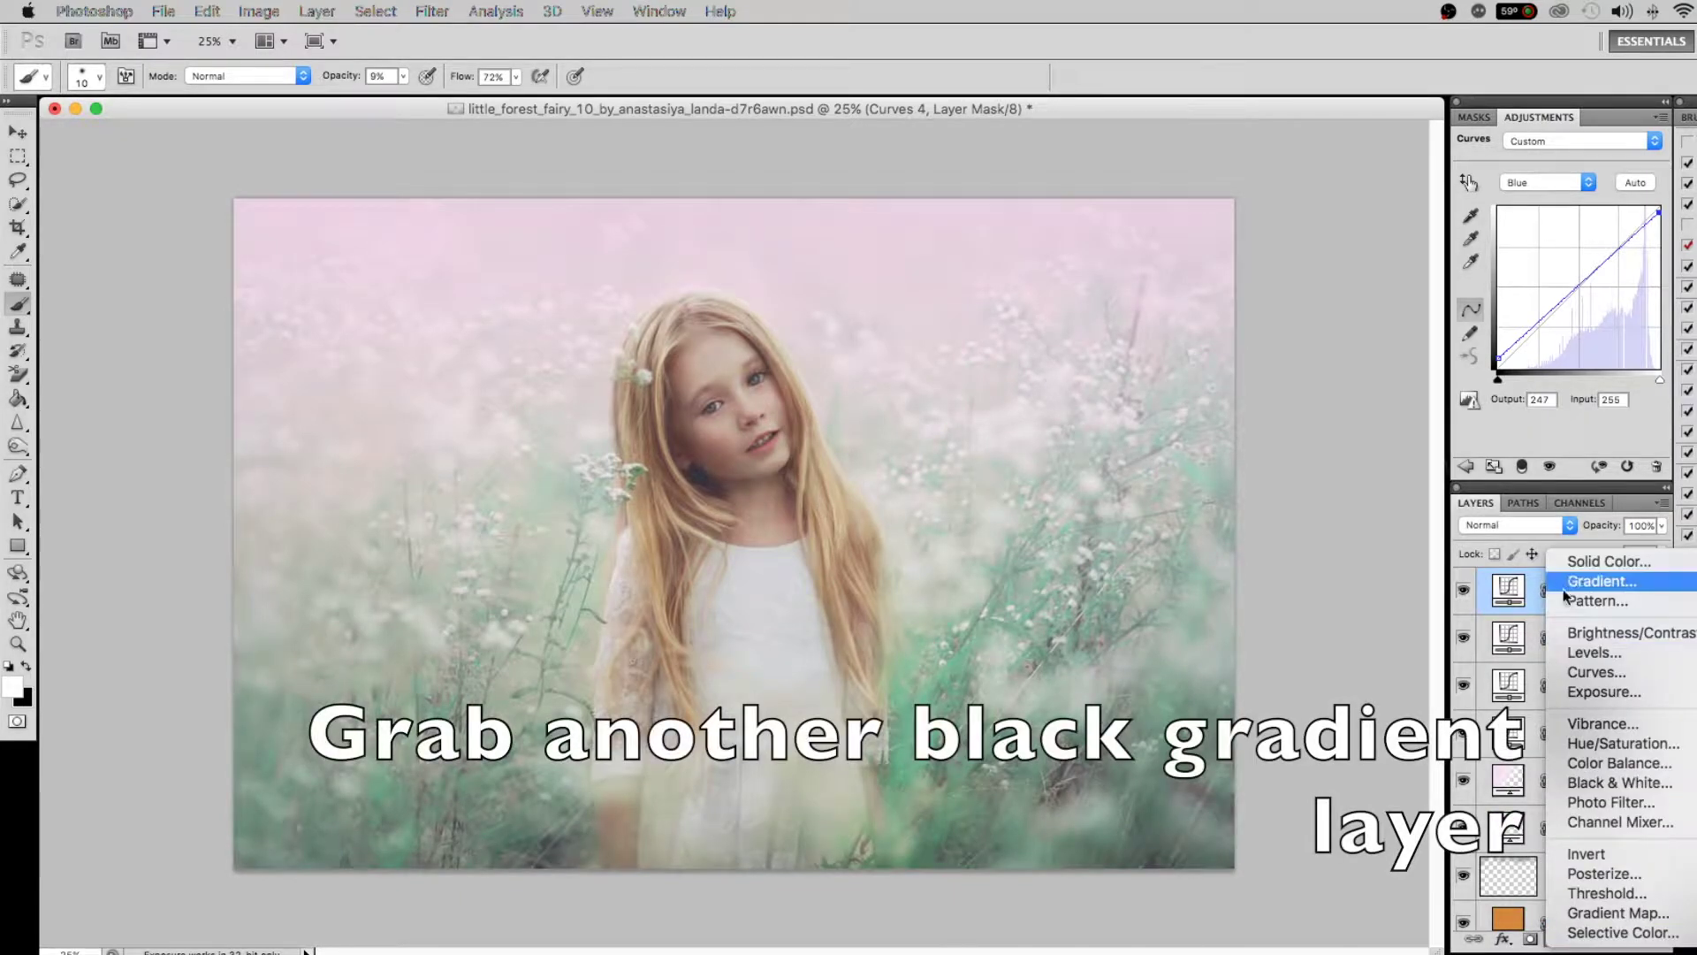
# Add a reversed radial black-to-transparent gradient fill layer as an edge vignette
pyautogui.click(1567, 583)
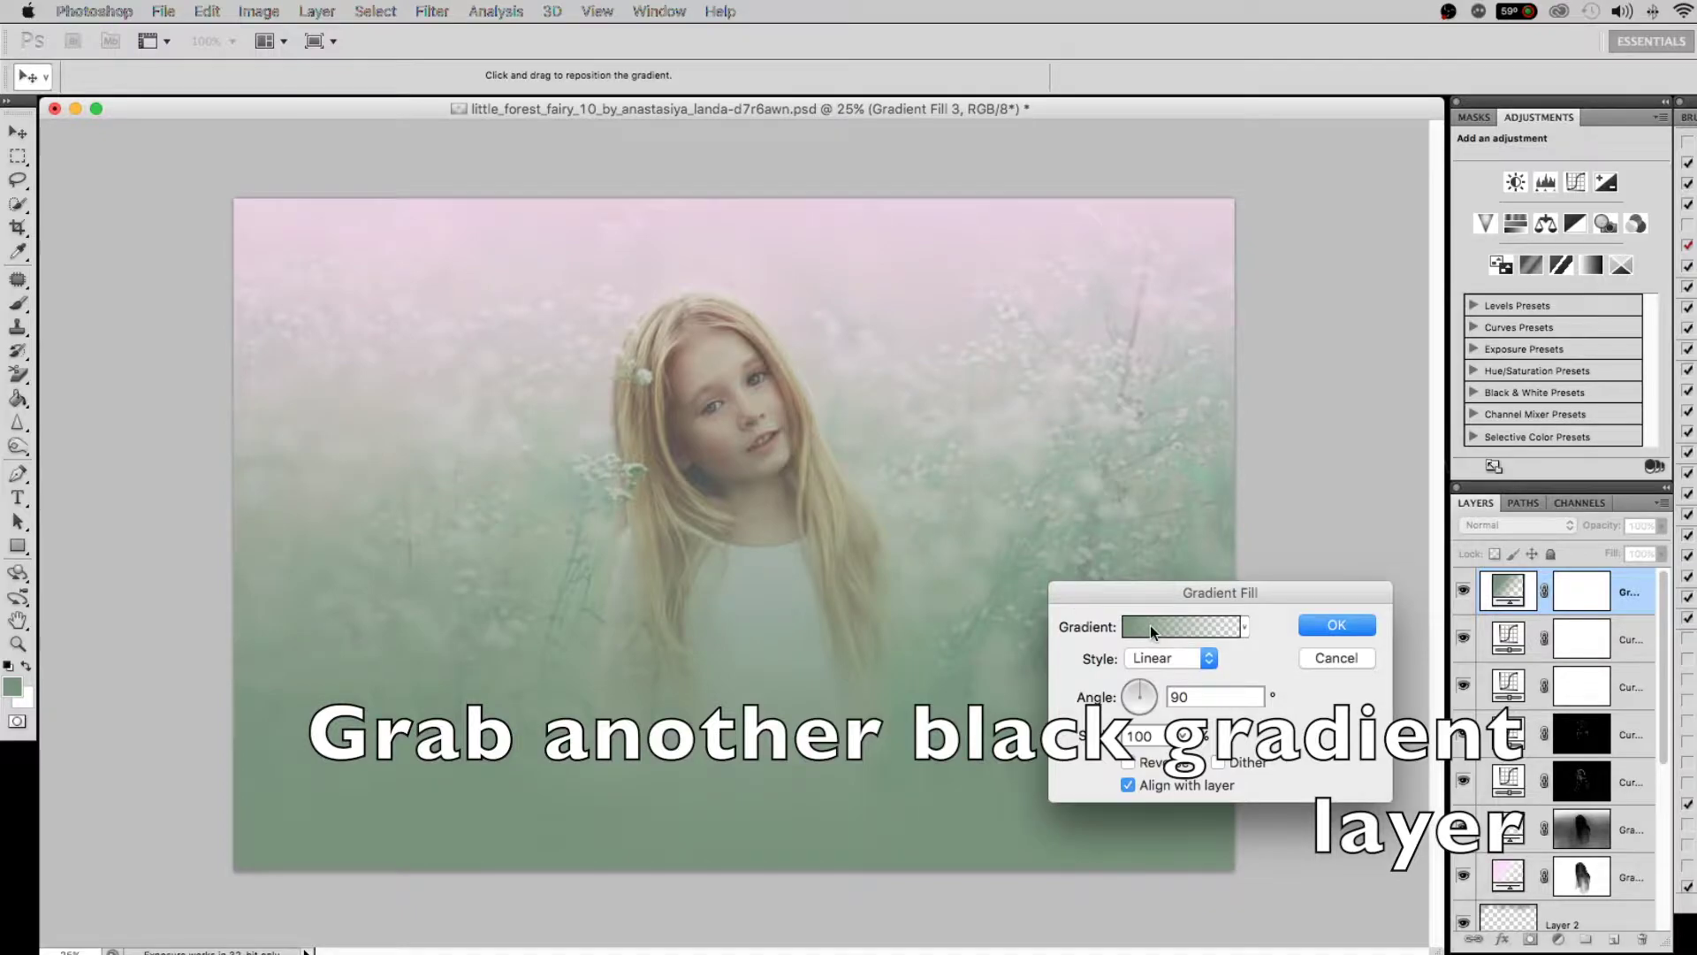
pyautogui.click(1152, 628)
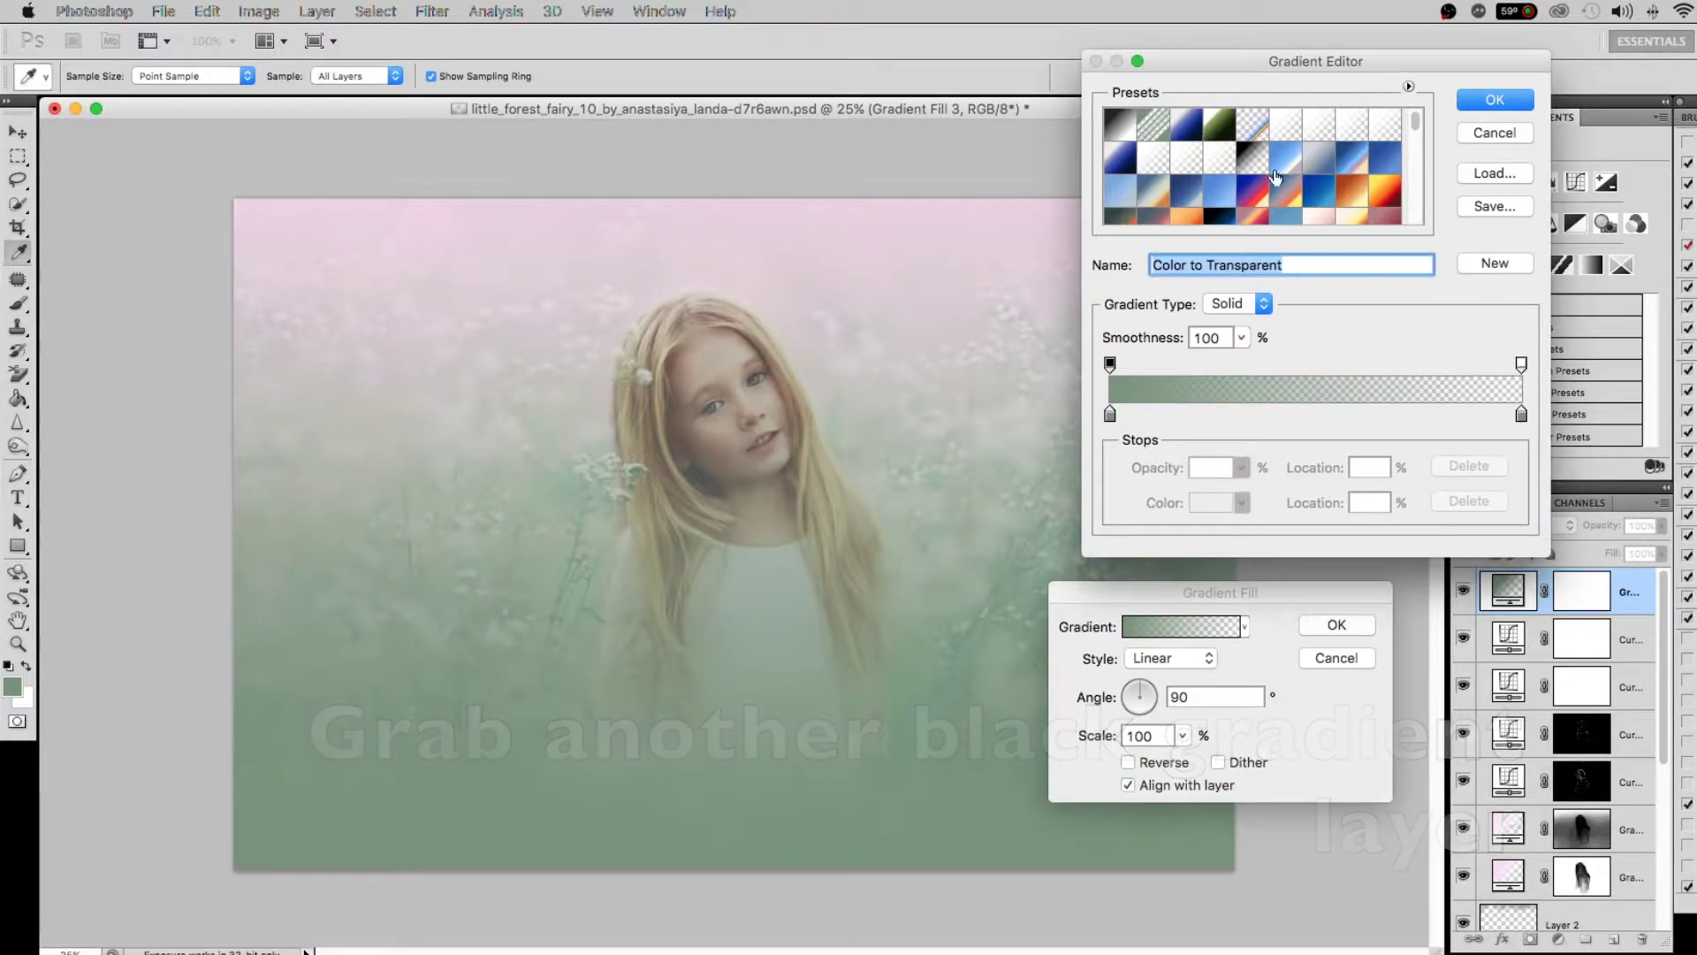
pyautogui.click(1239, 170)
pyautogui.click(1497, 104)
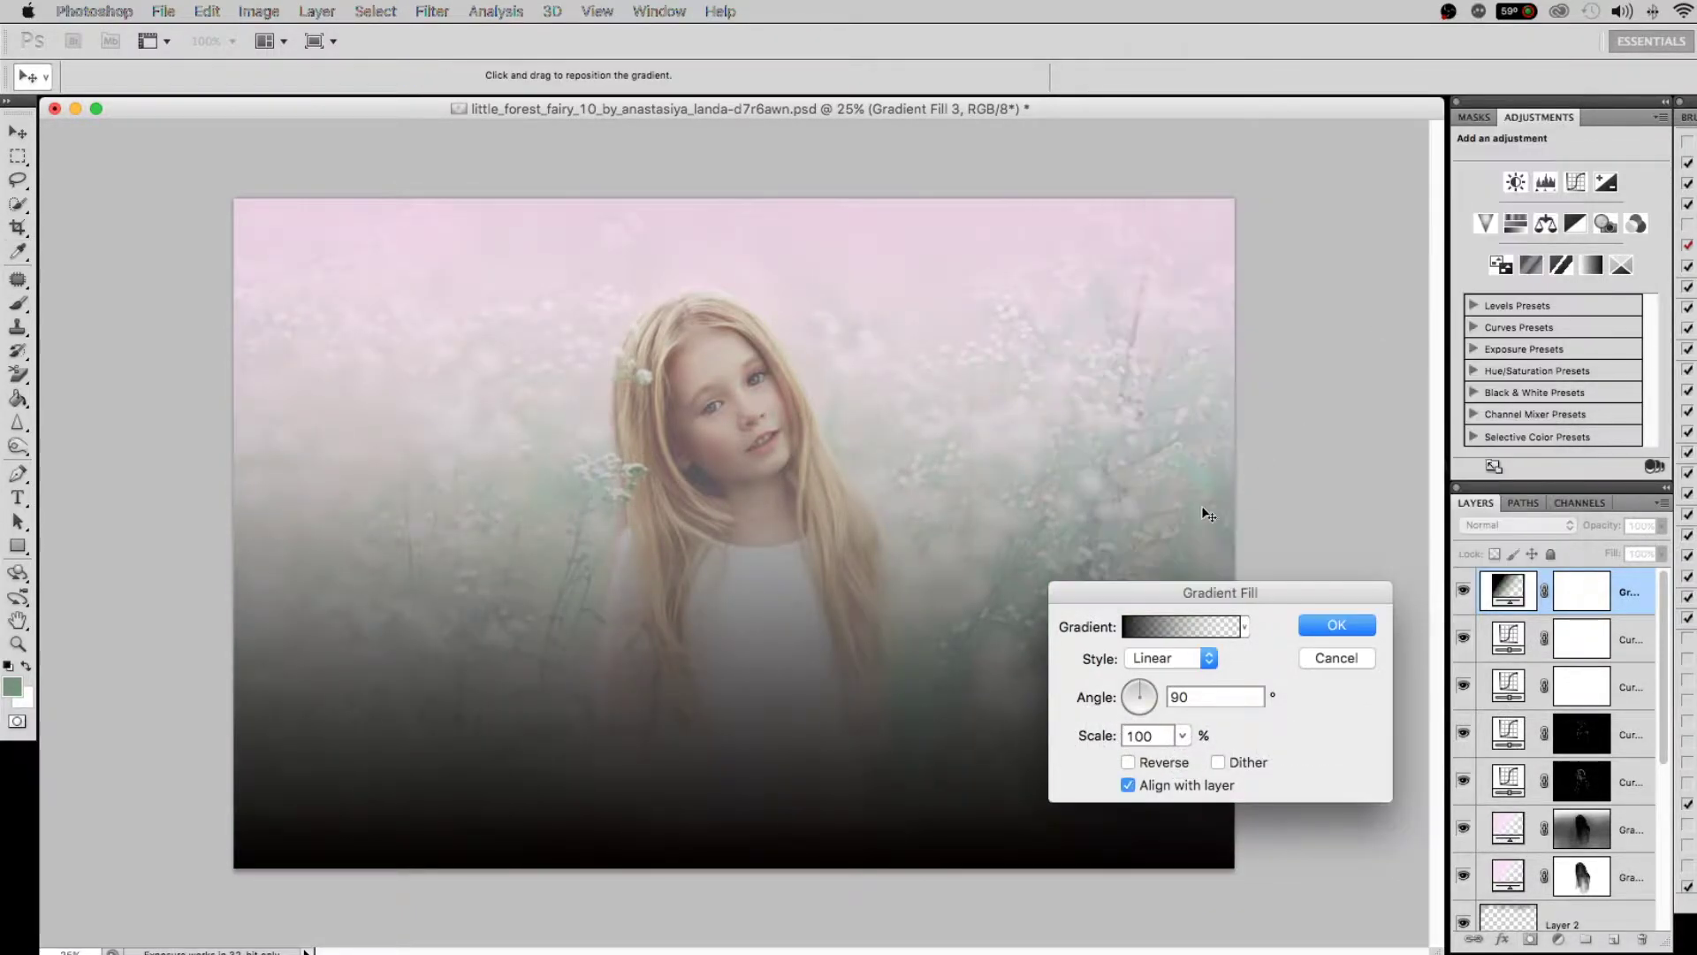
pyautogui.click(1156, 656)
pyautogui.click(1149, 677)
pyautogui.click(1127, 761)
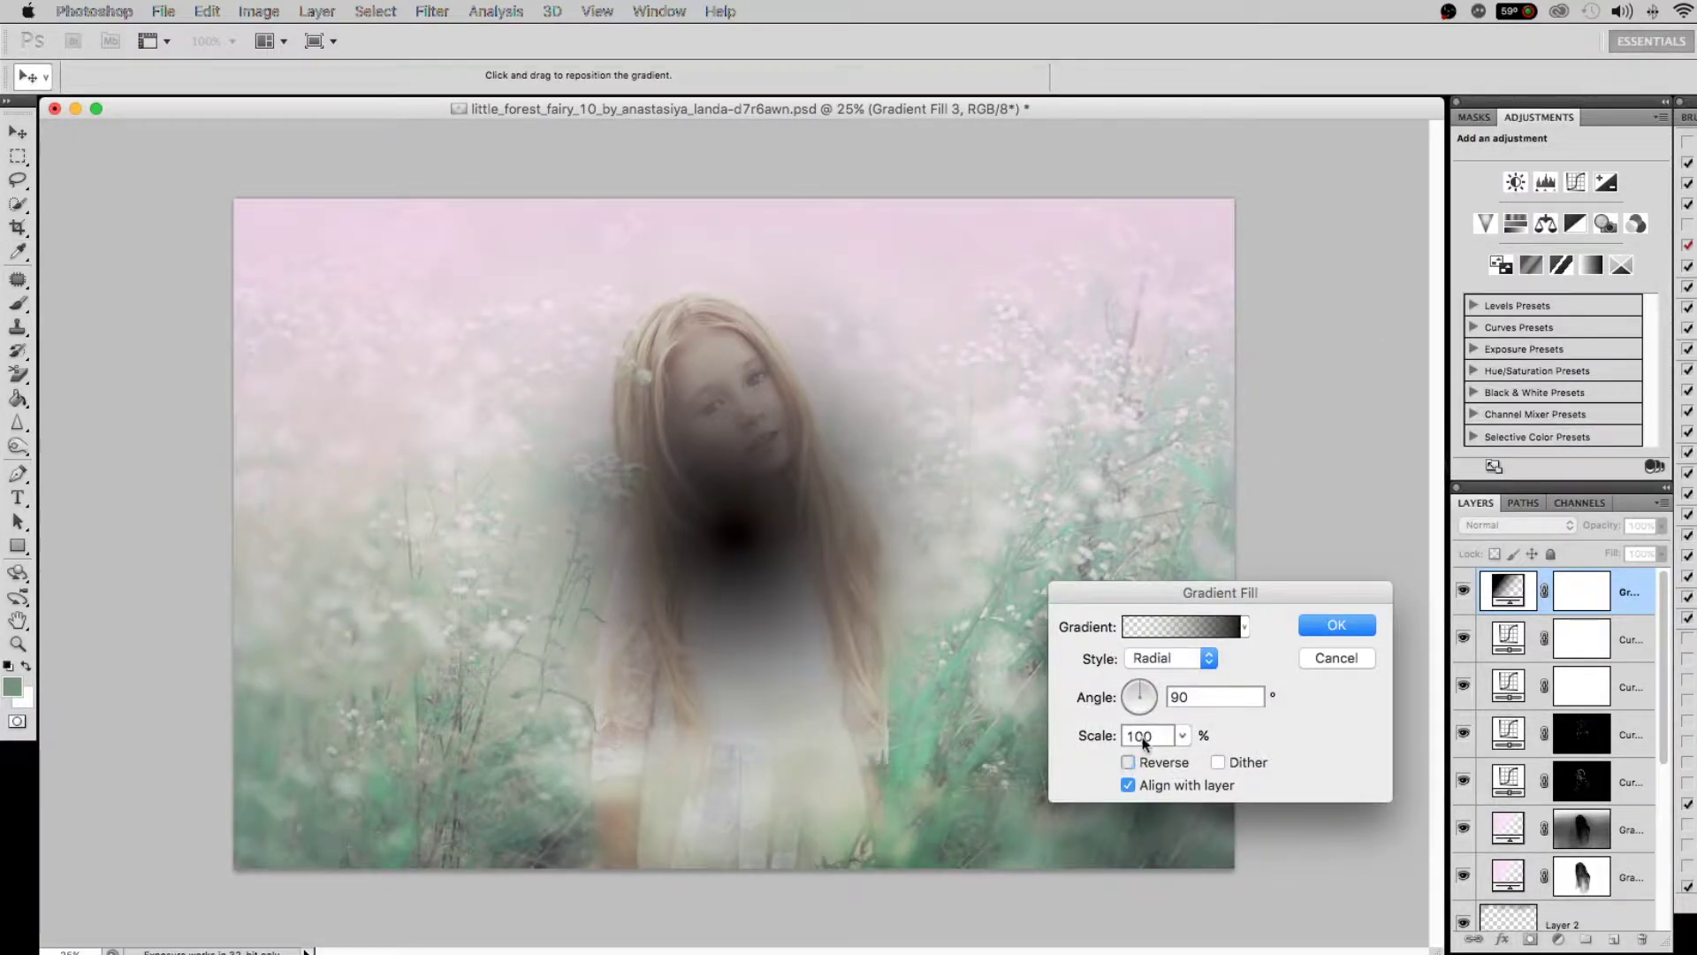
pyautogui.click(1145, 687)
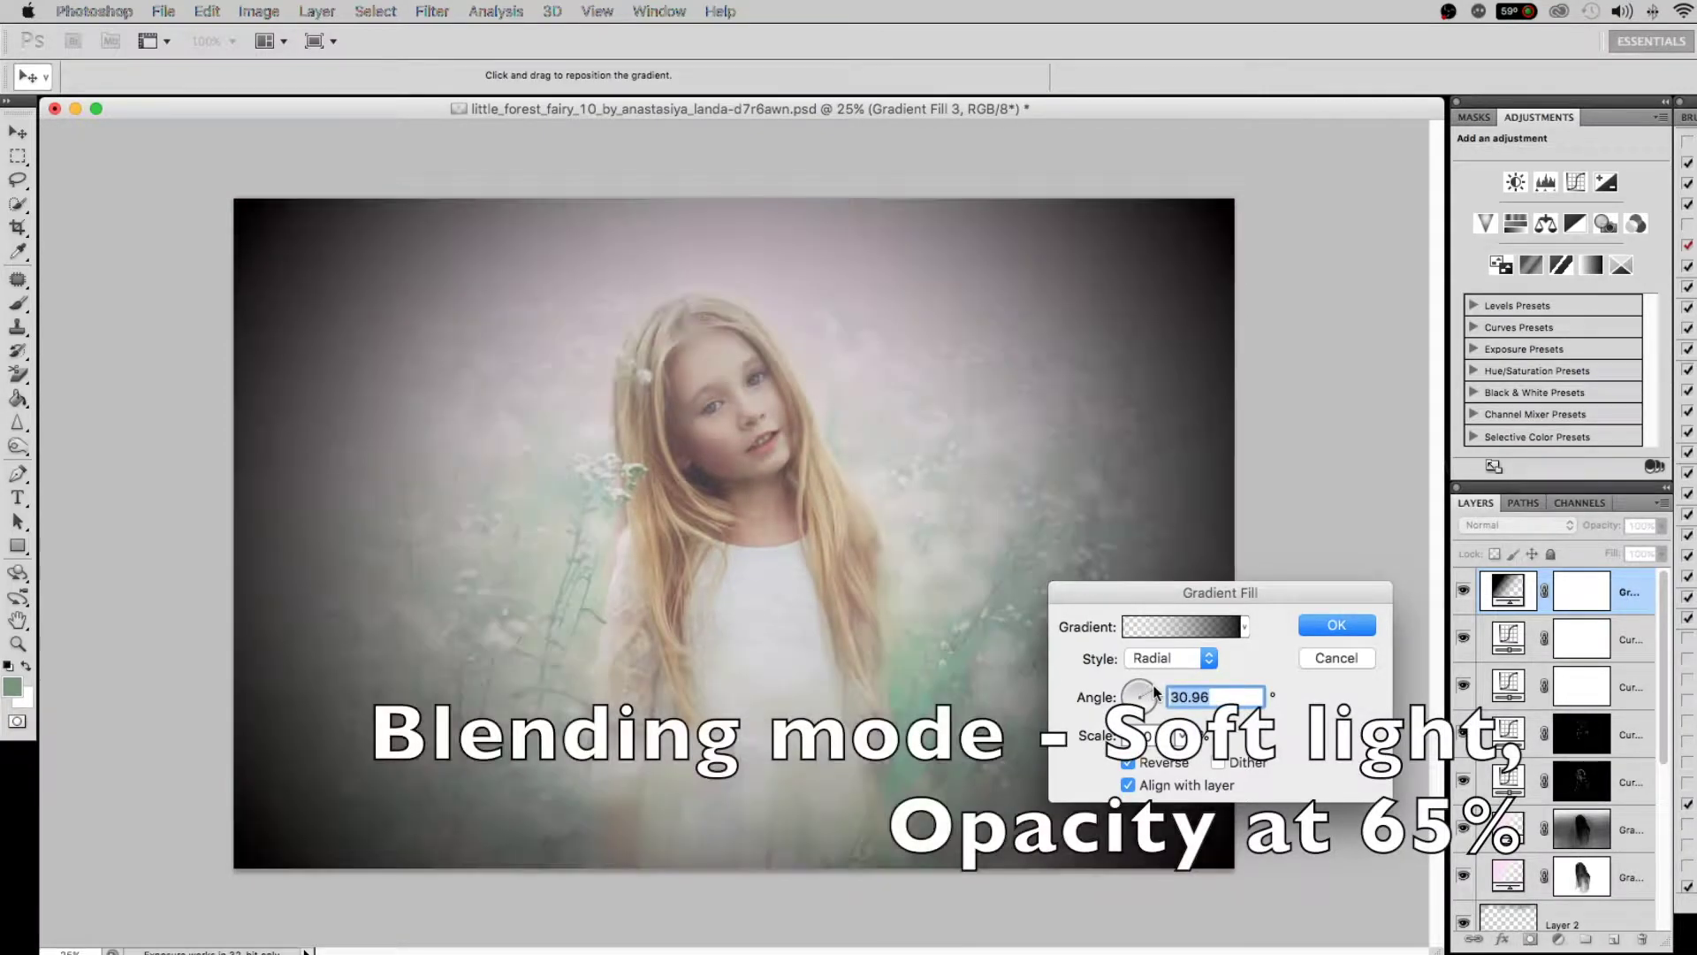
pyautogui.click(1334, 625)
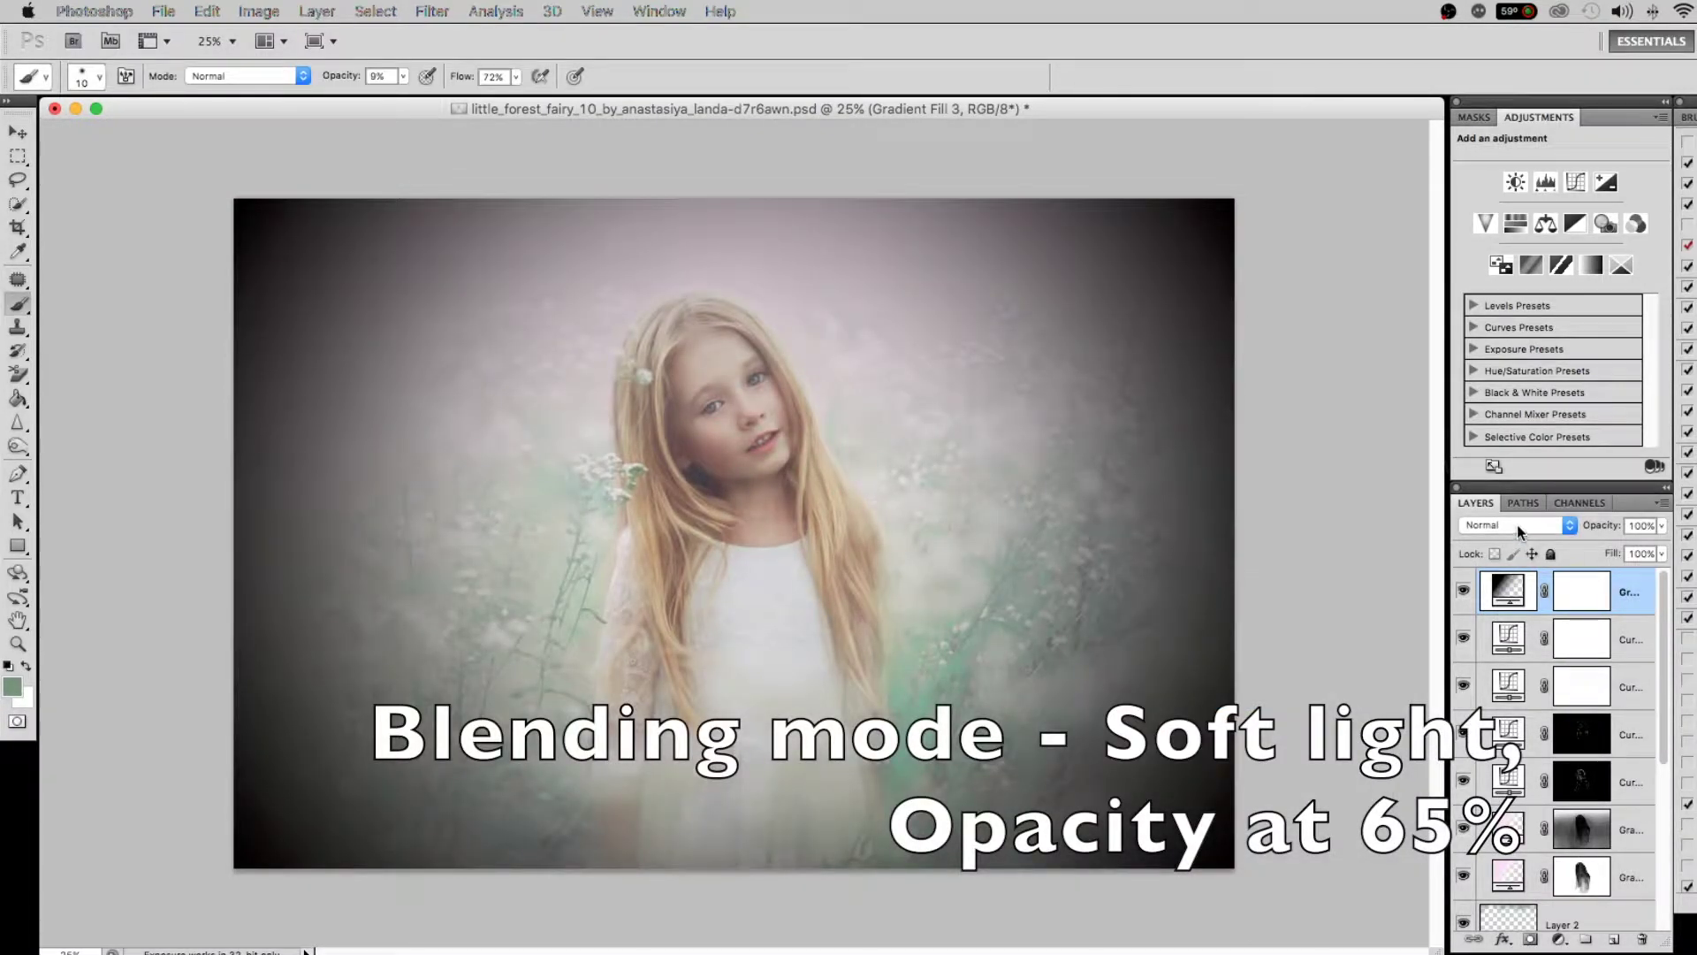
# Blend the vignette layer in Soft Light and lower its opacity to 85%
pyautogui.click(1517, 524)
pyautogui.click(1488, 572)
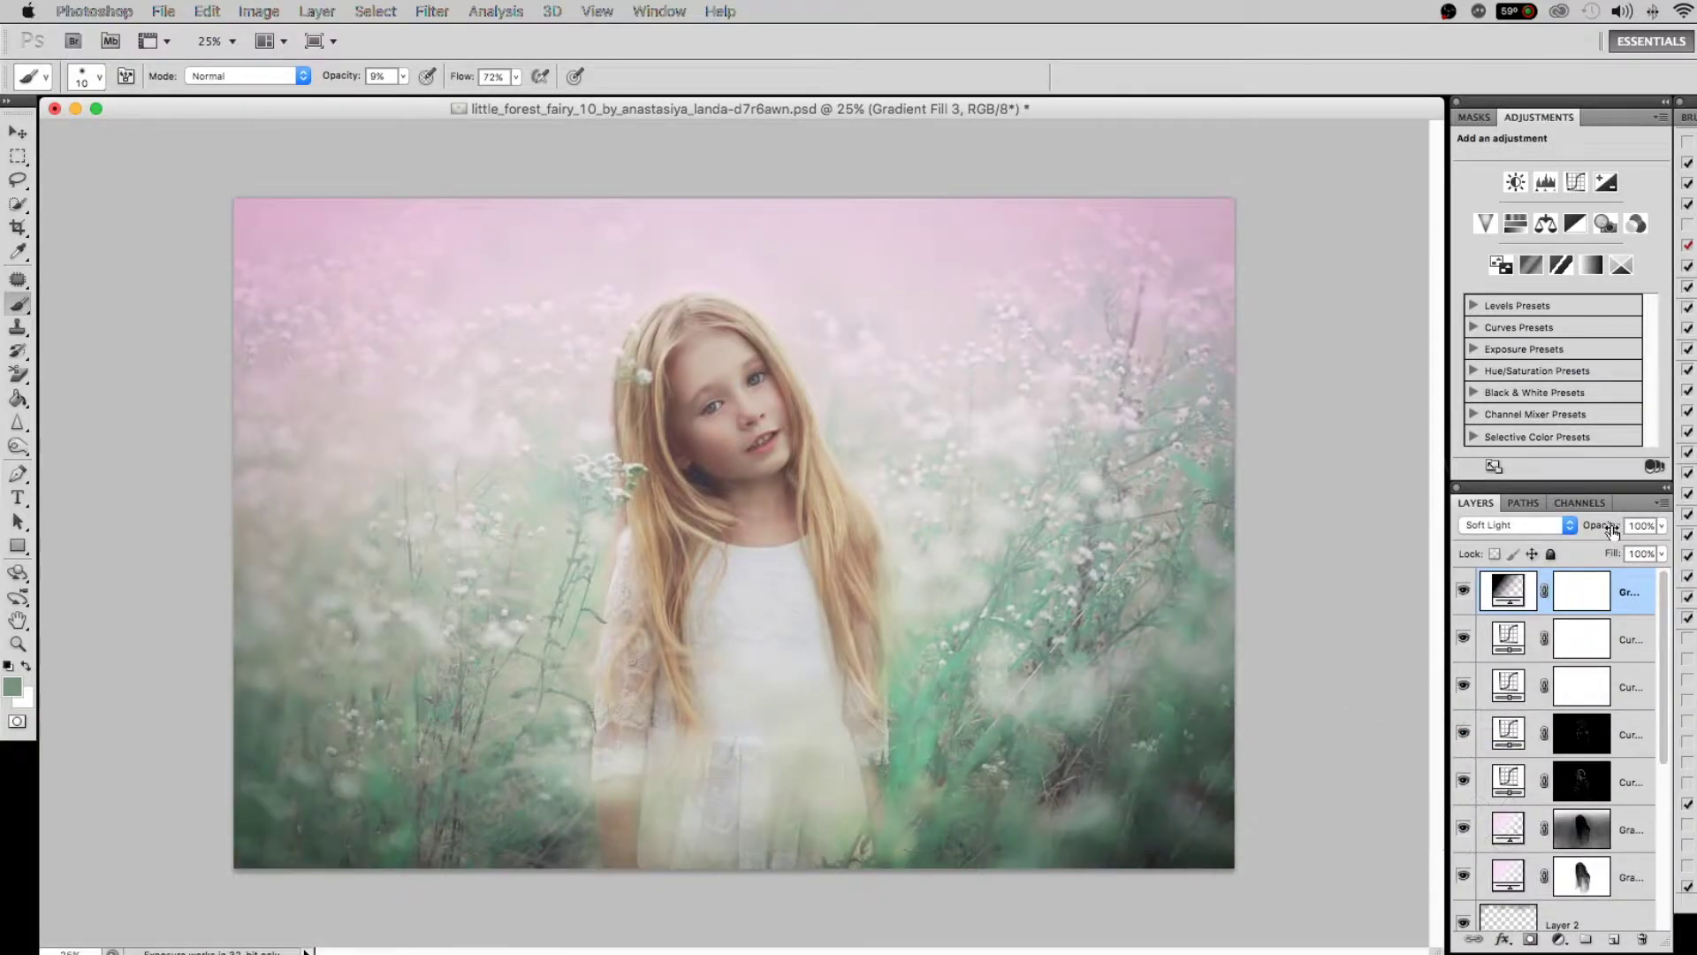
pyautogui.moveTo(1610, 529); pyautogui.dragTo(1568, 528)
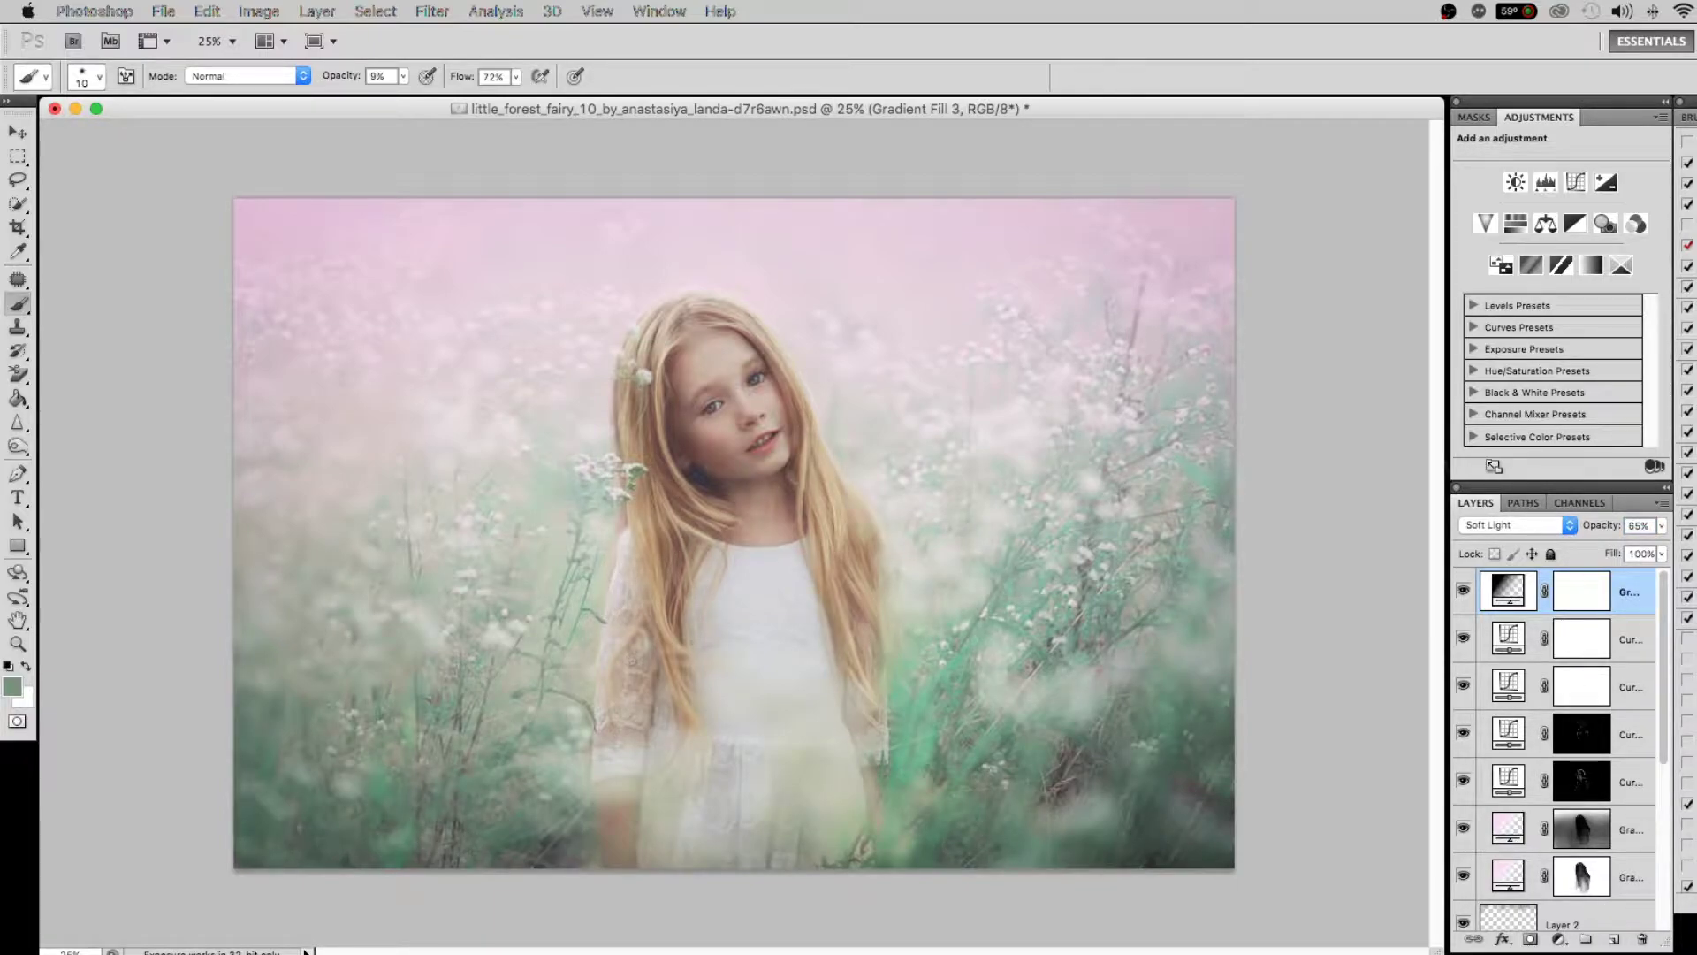
pyautogui.click(1558, 944)
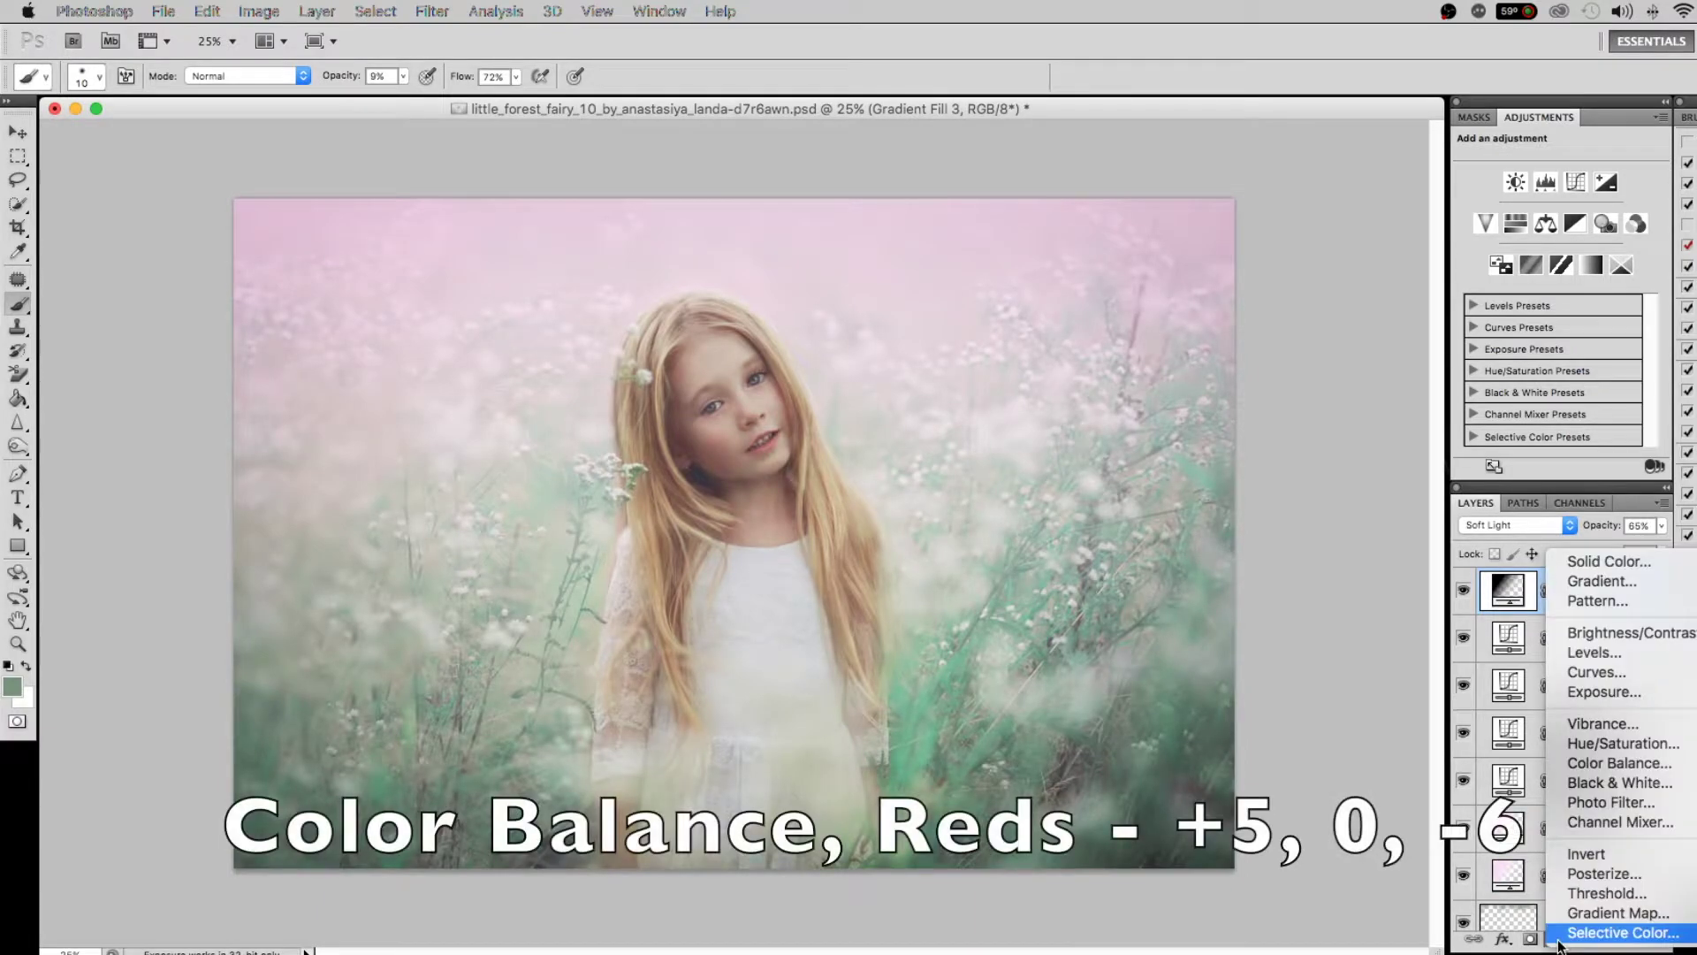
# Add Color Balance with midtones Cyan-Red +5 and Yellow-Blue -6, then add an Exposure layer
pyautogui.click(1565, 763)
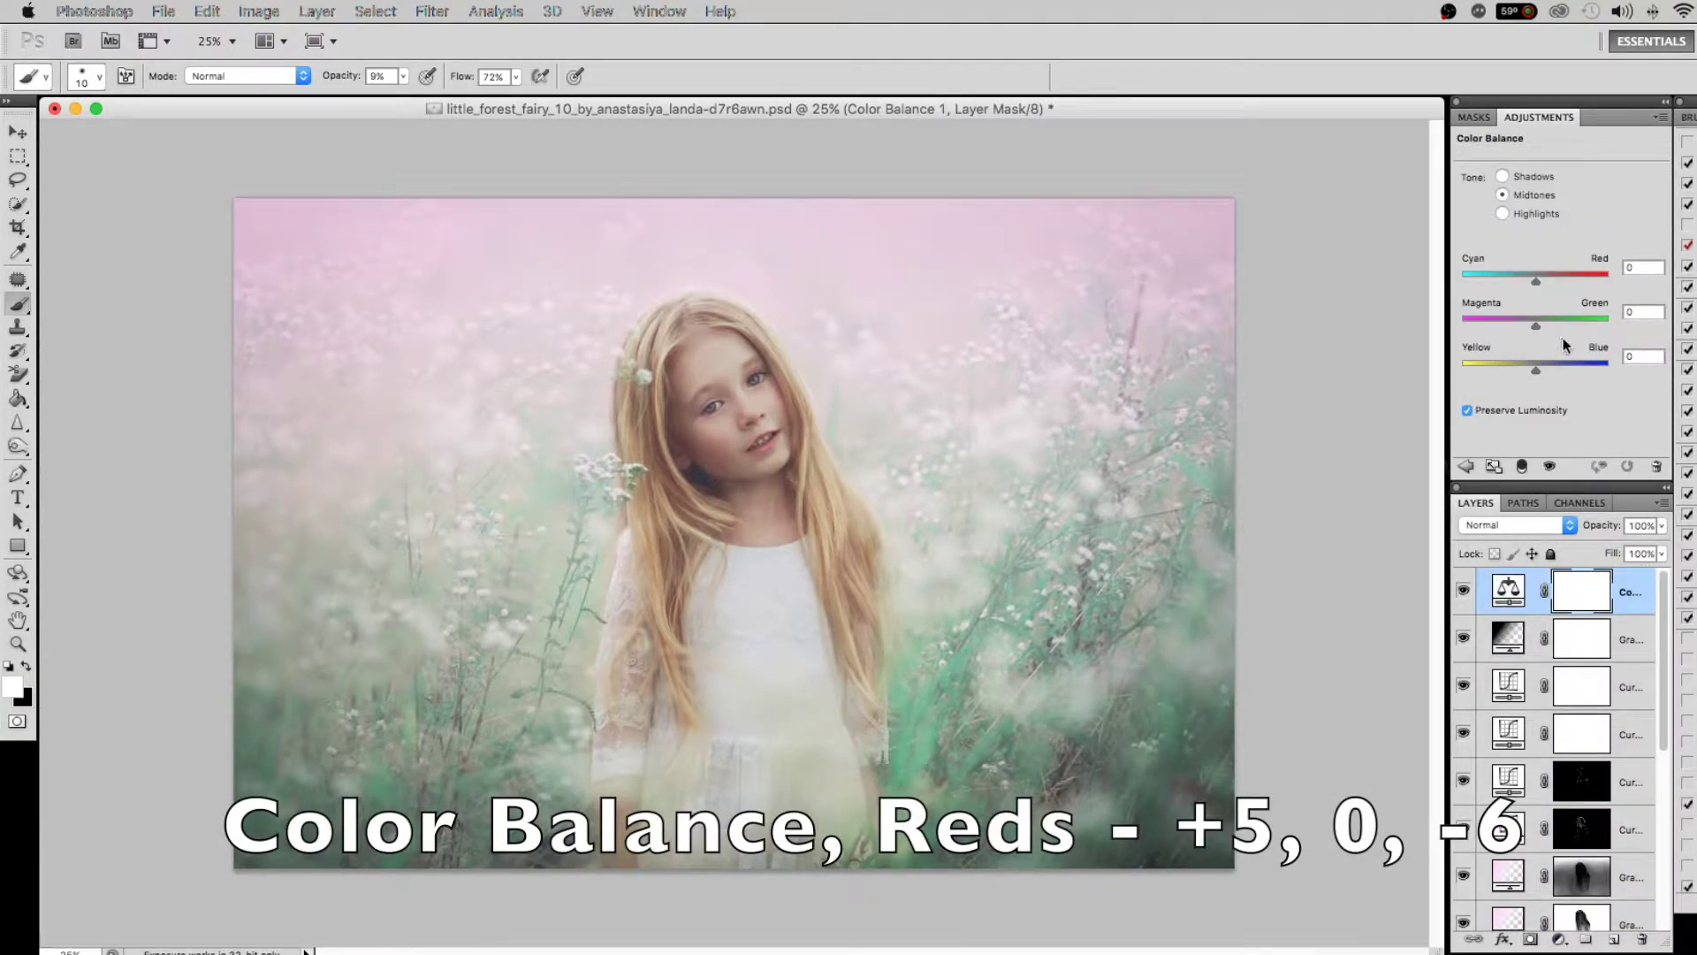
pyautogui.click(1536, 279)
pyautogui.moveTo(1538, 282); pyautogui.dragTo(1537, 281)
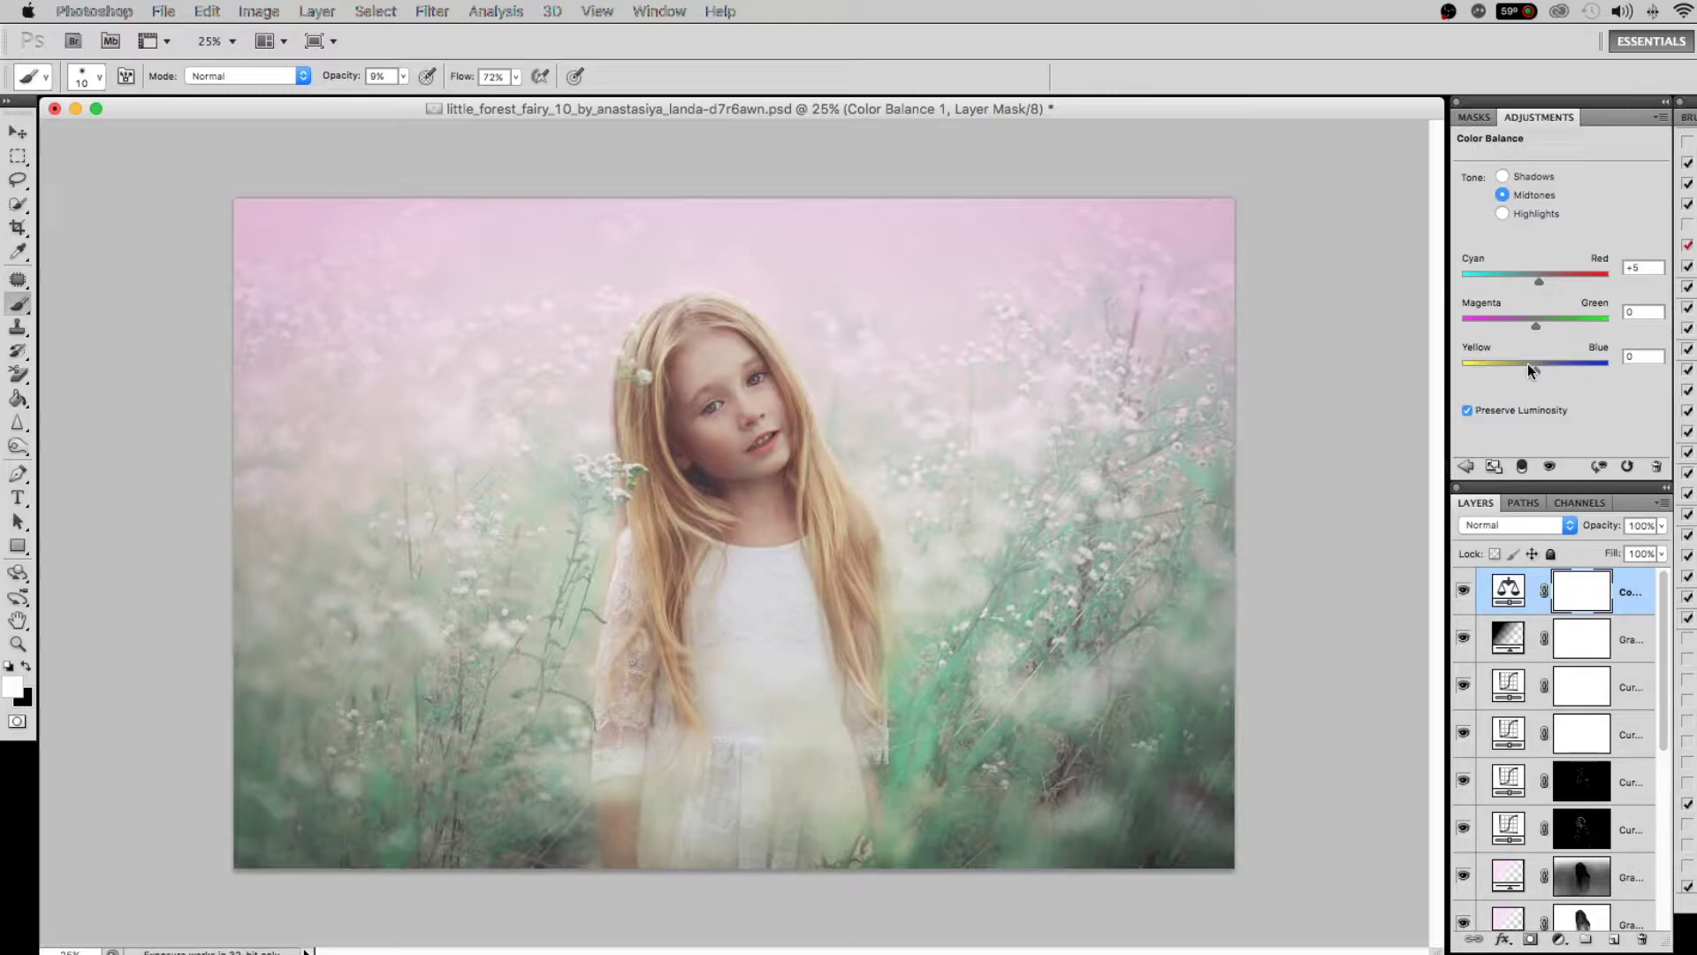
pyautogui.moveTo(1537, 366); pyautogui.dragTo(1534, 372)
pyautogui.click(1559, 939)
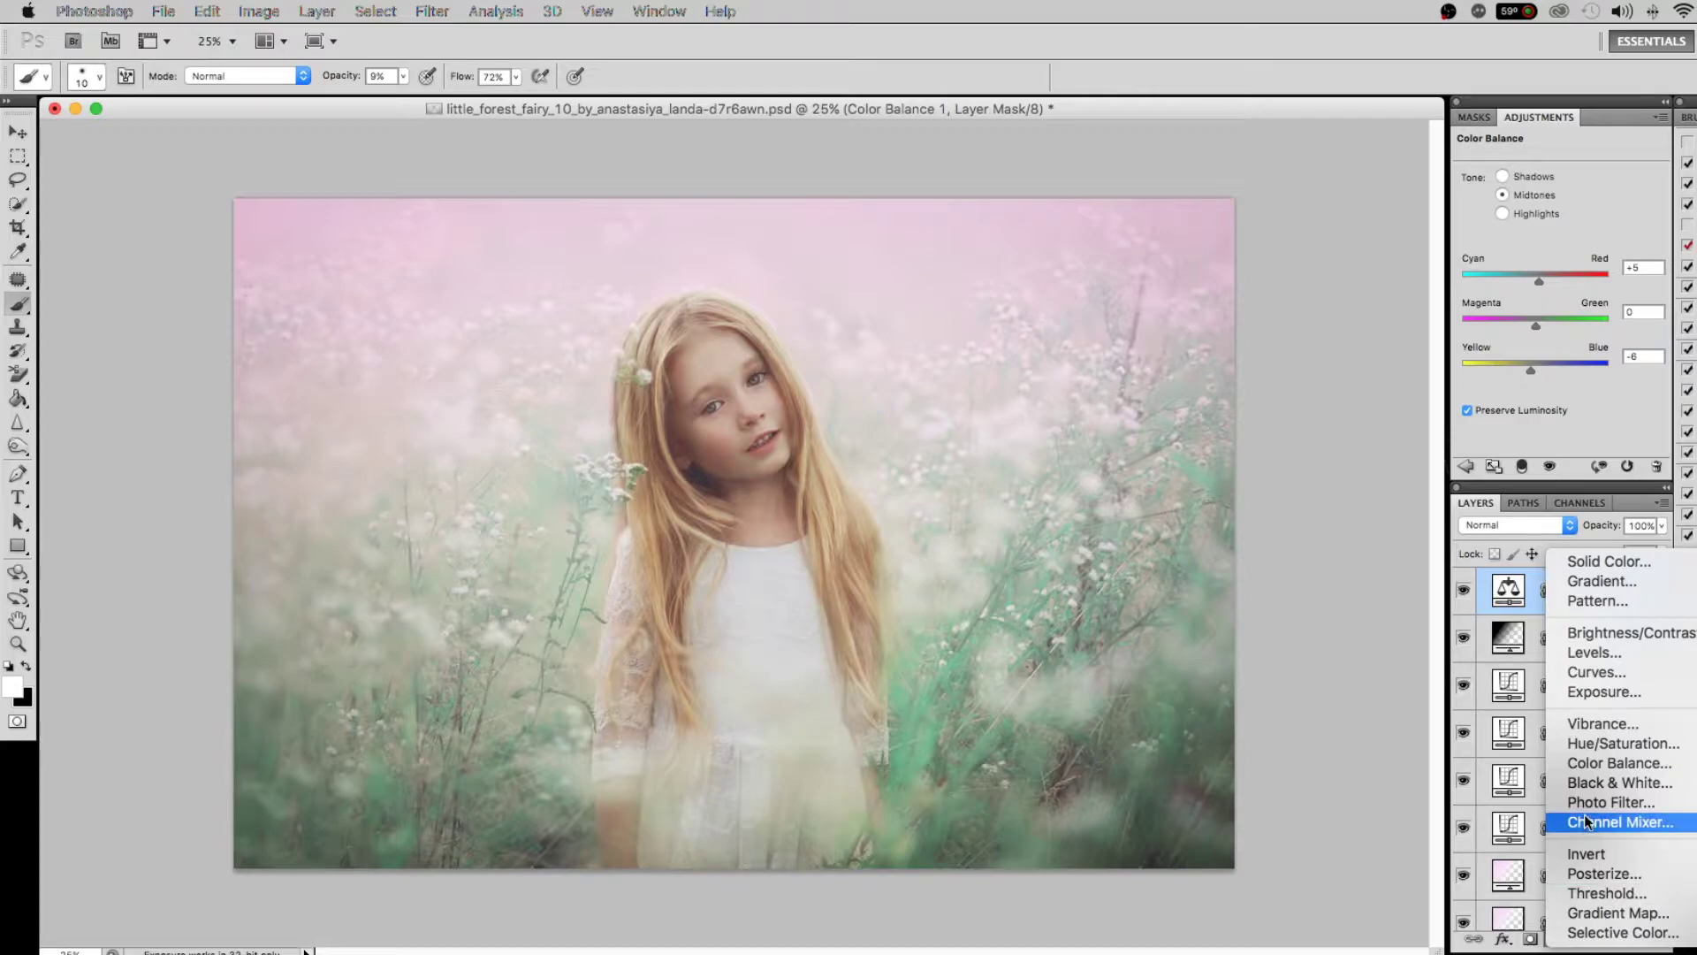
pyautogui.click(1576, 694)
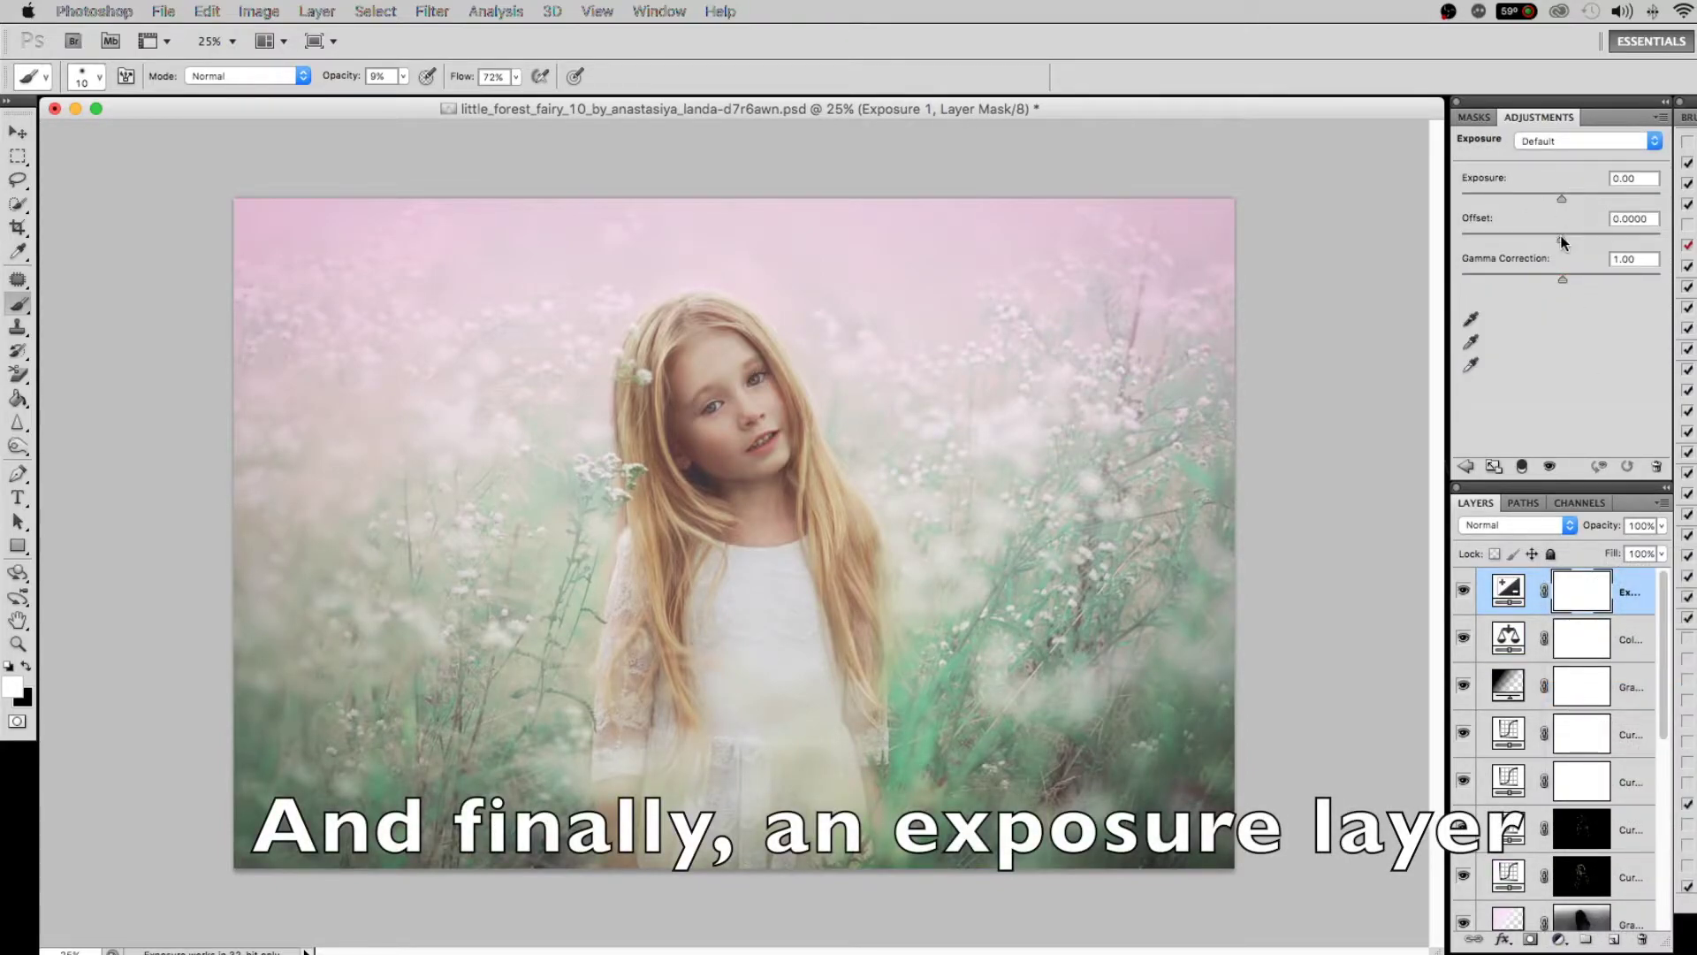
# Set Exposure 1's Offset to +0.0288, then briefly show the original photo for comparison
pyautogui.moveTo(1561, 238); pyautogui.dragTo(1563, 240)
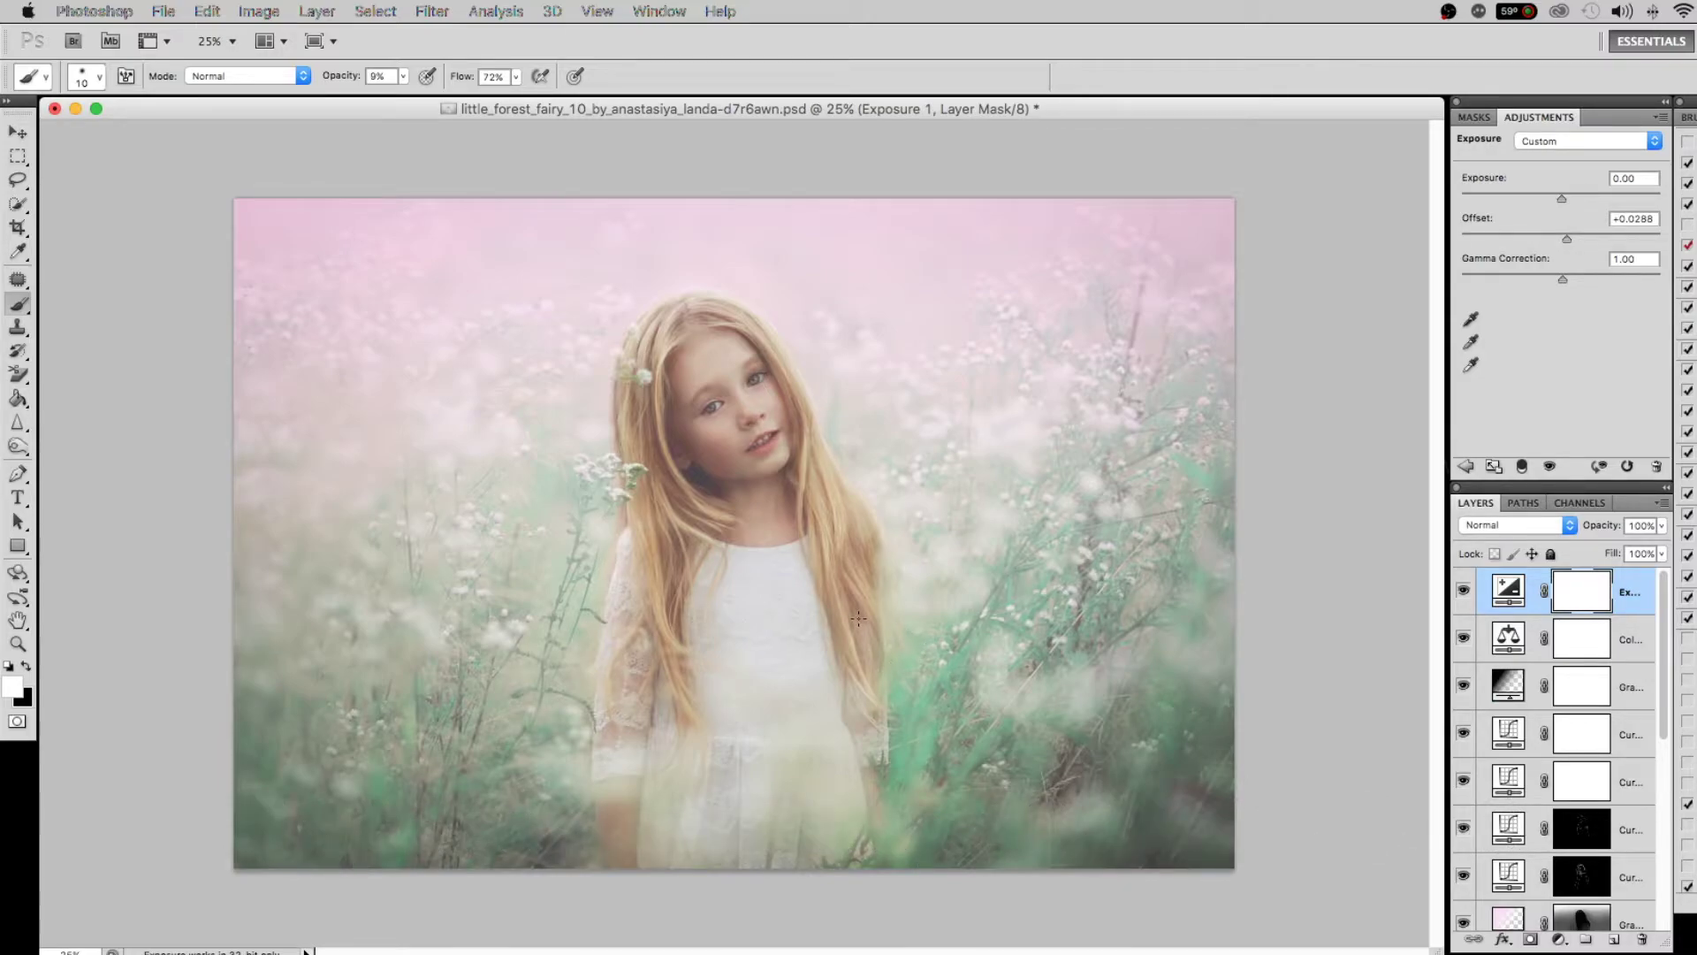
pyautogui.scroll(-3, 1536, 840)
pyautogui.scroll(-4, 1536, 840)
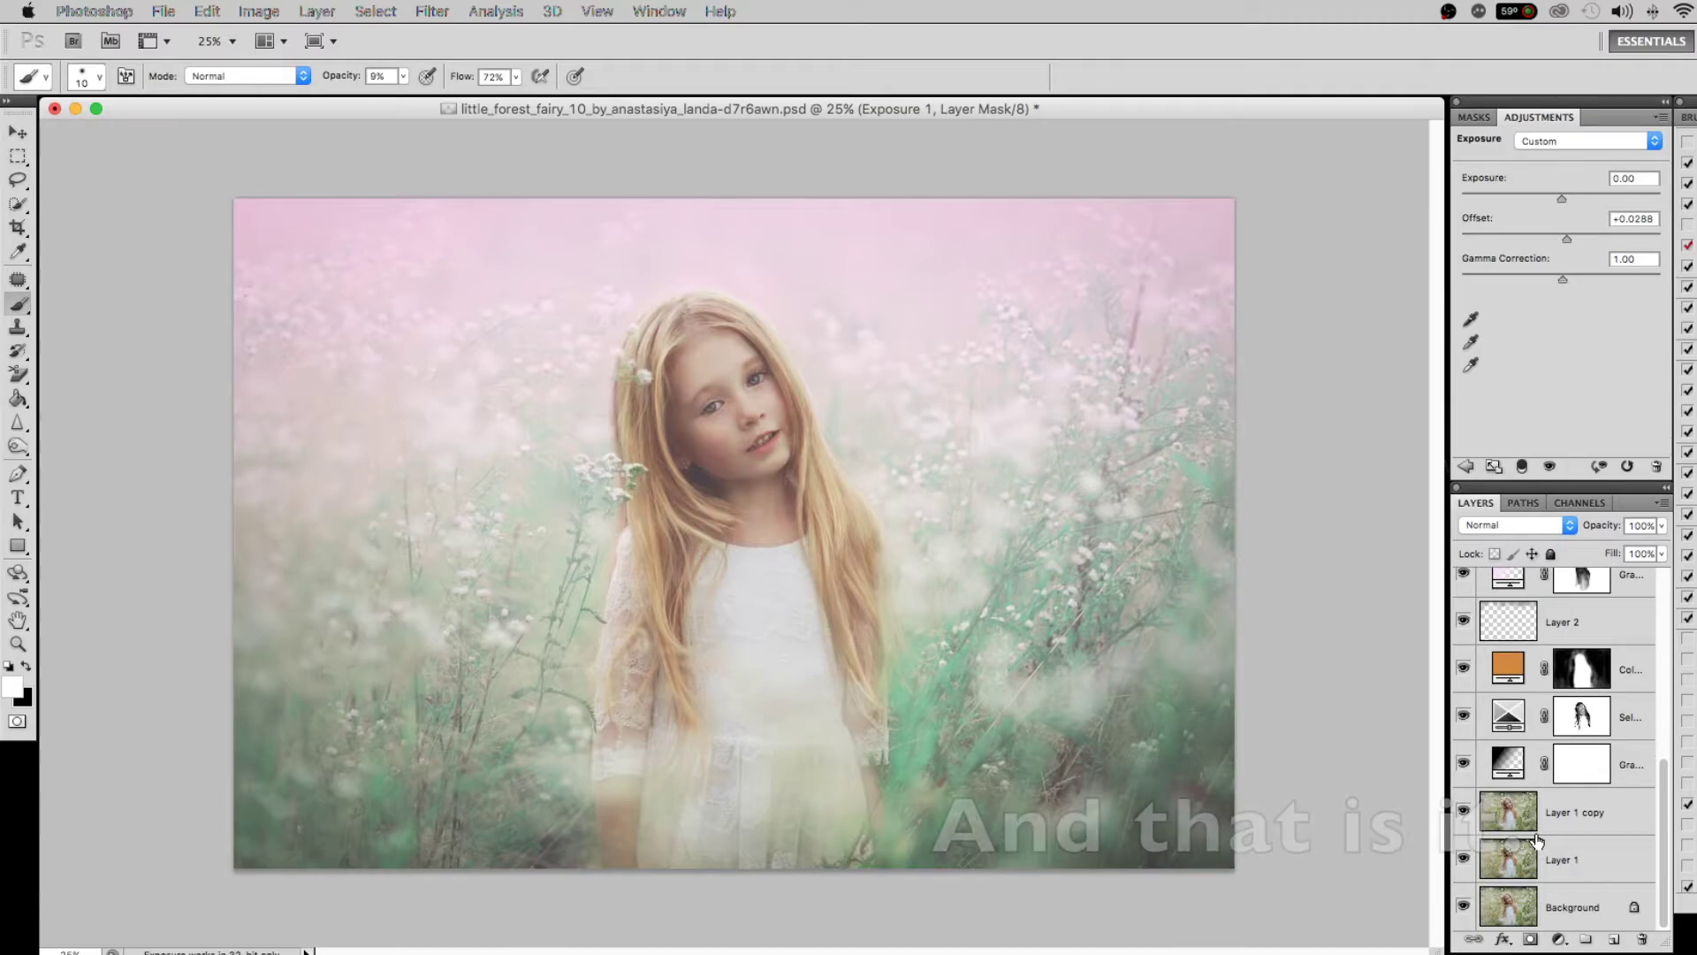
pyautogui.keyDown('alt'); pyautogui.click(1463, 908); pyautogui.keyUp('alt')
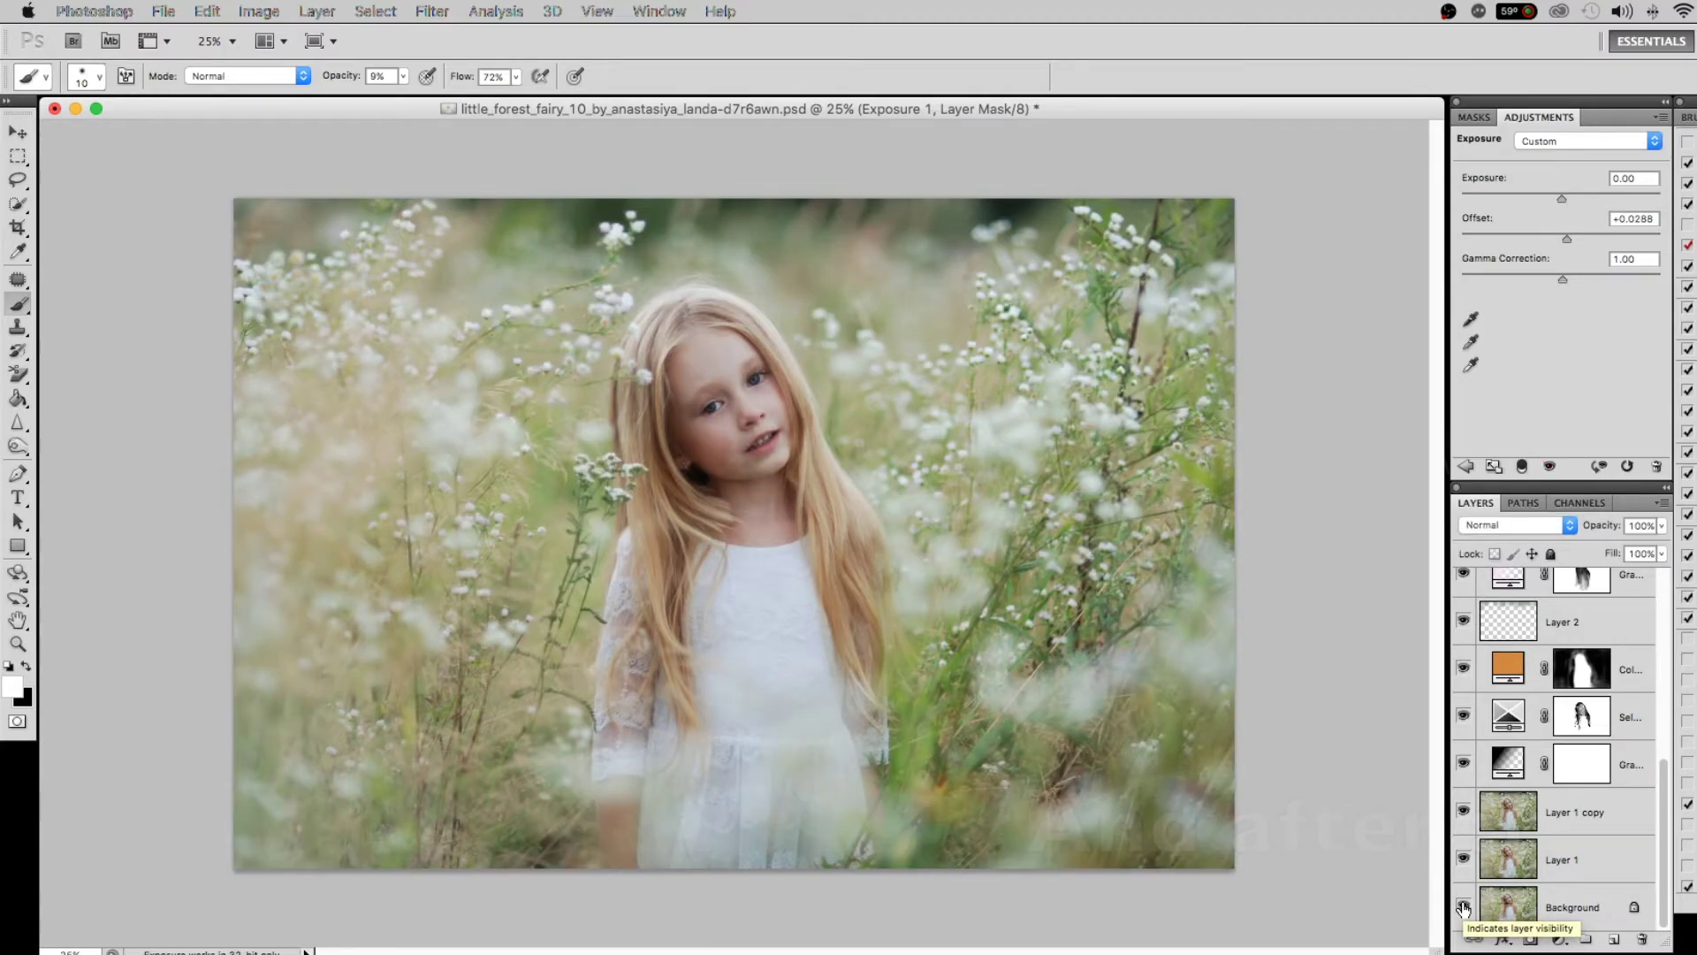
pyautogui.keyDown('alt'); pyautogui.click(1464, 906); pyautogui.keyUp('alt')
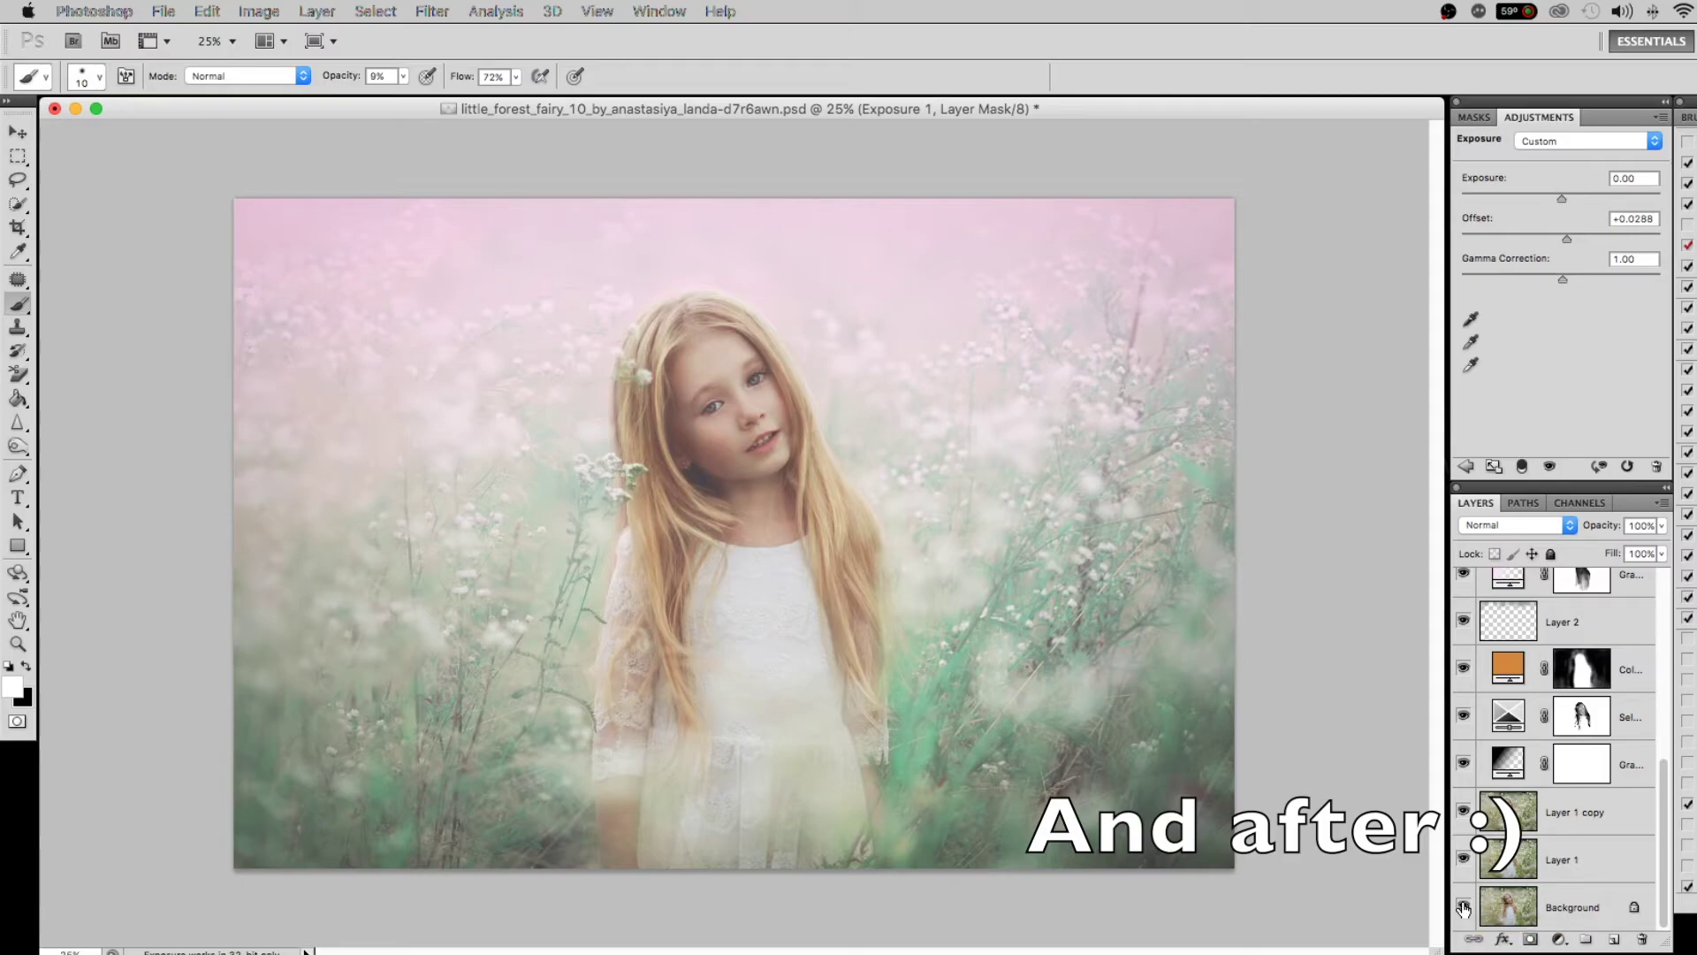